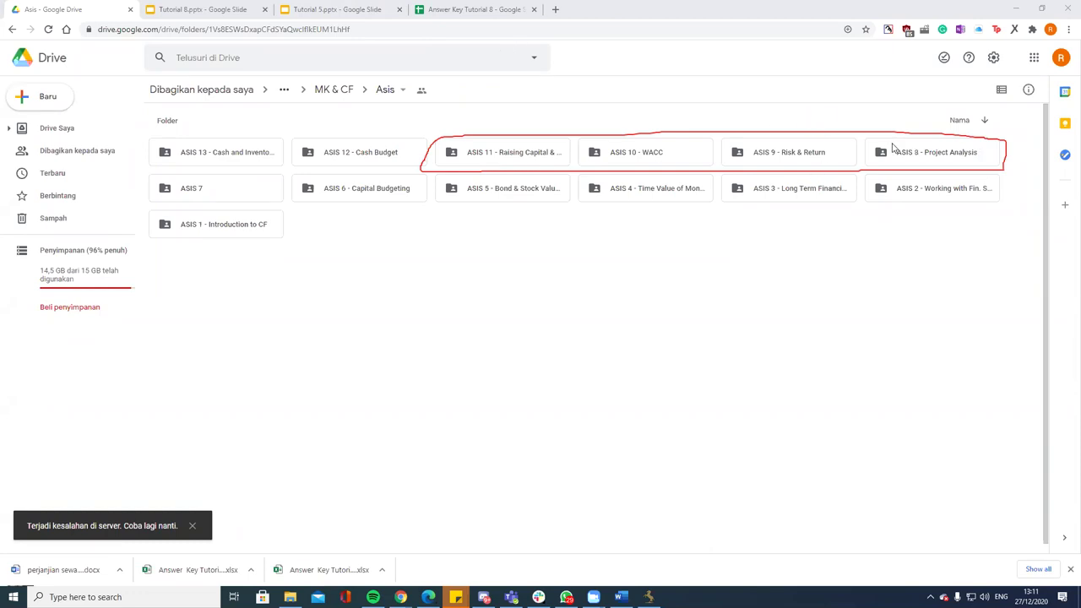
Step: Open the file Asis MK 6 Pertanyaan (Ch 11).pdf from the MK Even Semester folder inside ASIS 8 - Project Analysis
double_click(897, 152)
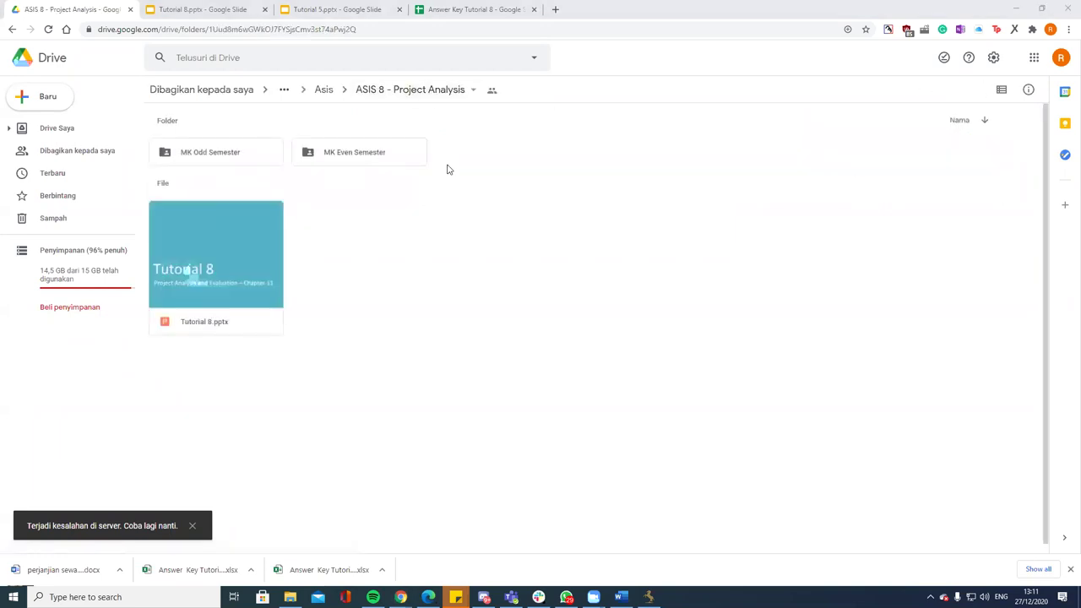
double_click(379, 157)
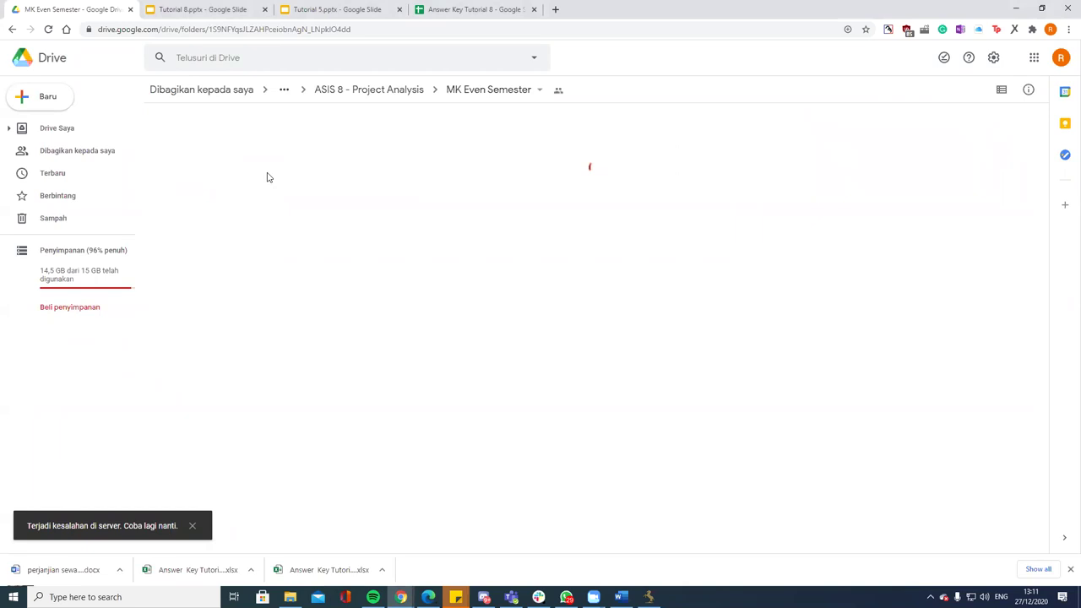
double_click(263, 179)
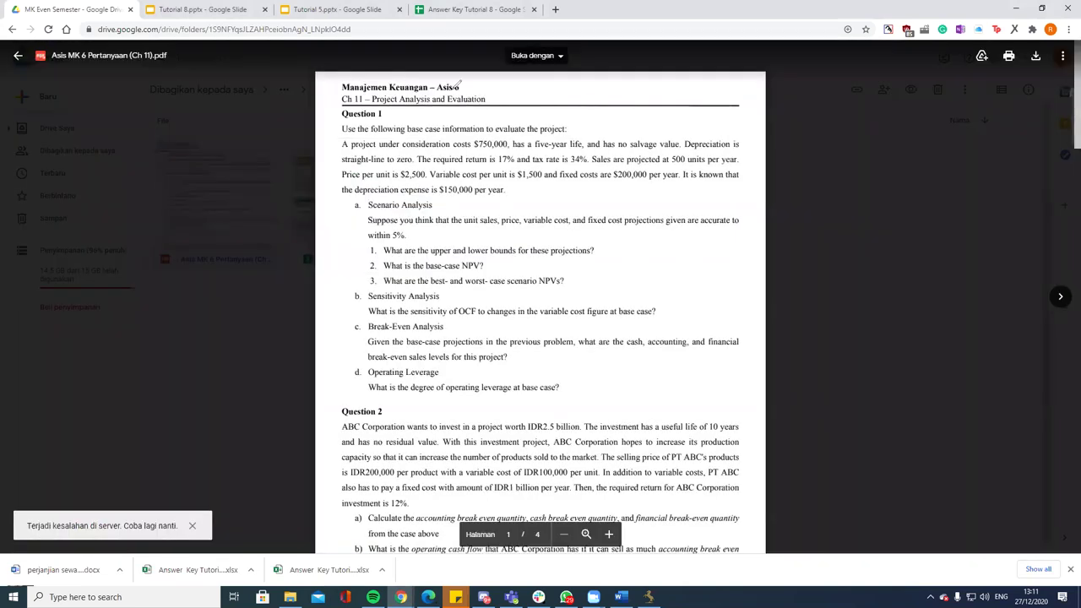
Step: Underline the headings Scenario Analysis, Sensitivity Analysis and Break-Even Analysis under Question 1 in red
drag(368, 210, 431, 209)
drag(368, 301, 439, 298)
drag(369, 331, 443, 330)
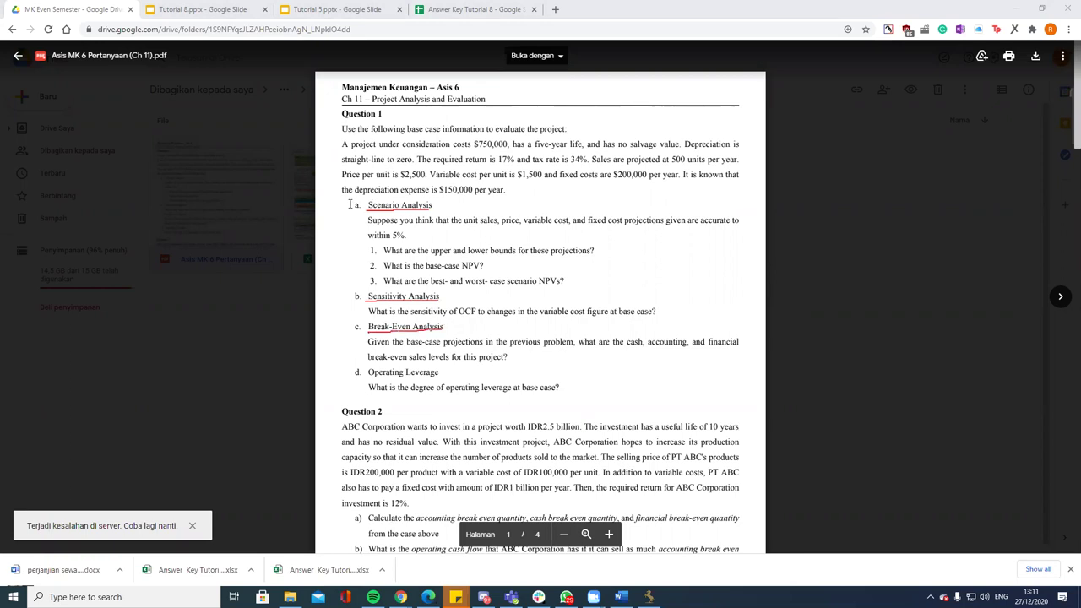
Step: In the Answer Key Tutorial 8 spreadsheet, underline $750,000, five-year life, straight-line to zero, 17% and 34% in the problem text
click(460, 10)
scroll(613, 174, up, 3)
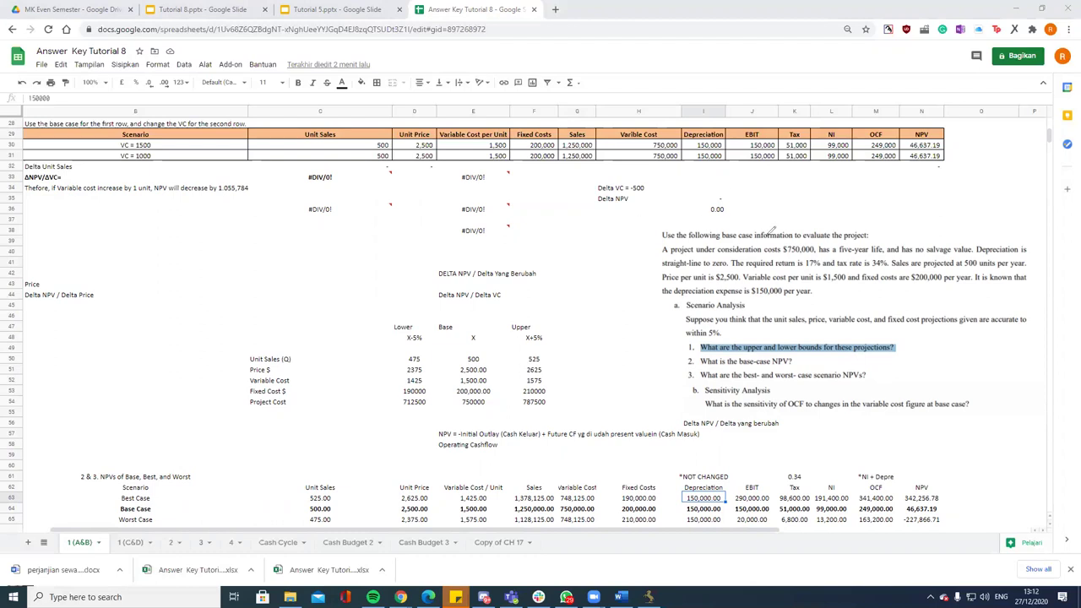
drag(777, 259, 884, 253)
drag(666, 267, 731, 261)
drag(806, 268, 822, 269)
drag(873, 268, 887, 268)
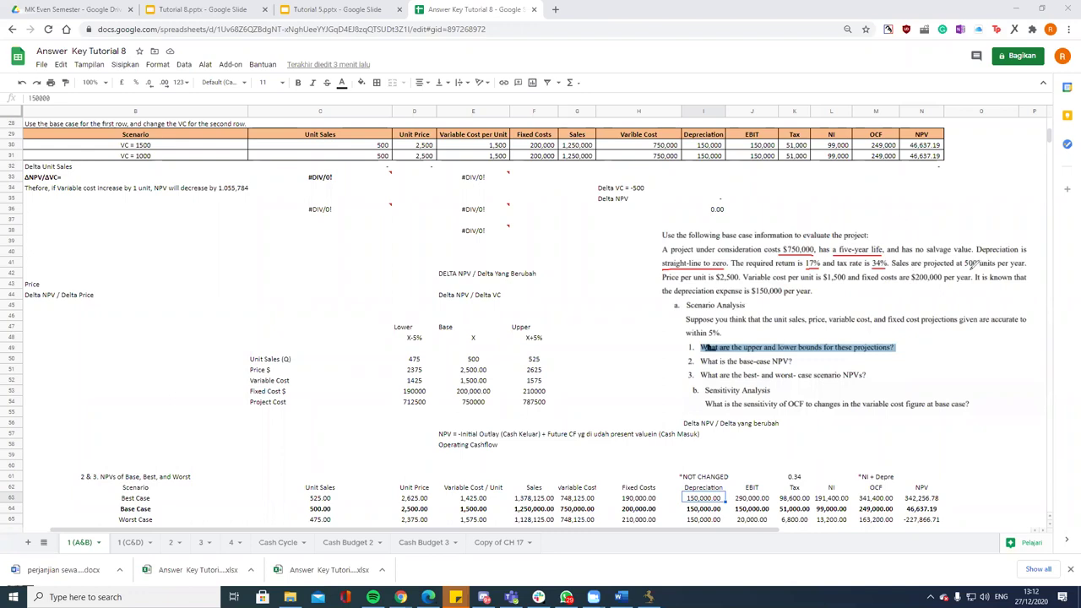
Step: Underline 500 units per year, $2,500, $1,500, $200,000, $150,000 per year, 5%, "upper" and "lower bounds" in the problem text
drag(963, 268, 1027, 267)
drag(717, 282, 742, 280)
drag(825, 282, 845, 282)
drag(914, 282, 951, 282)
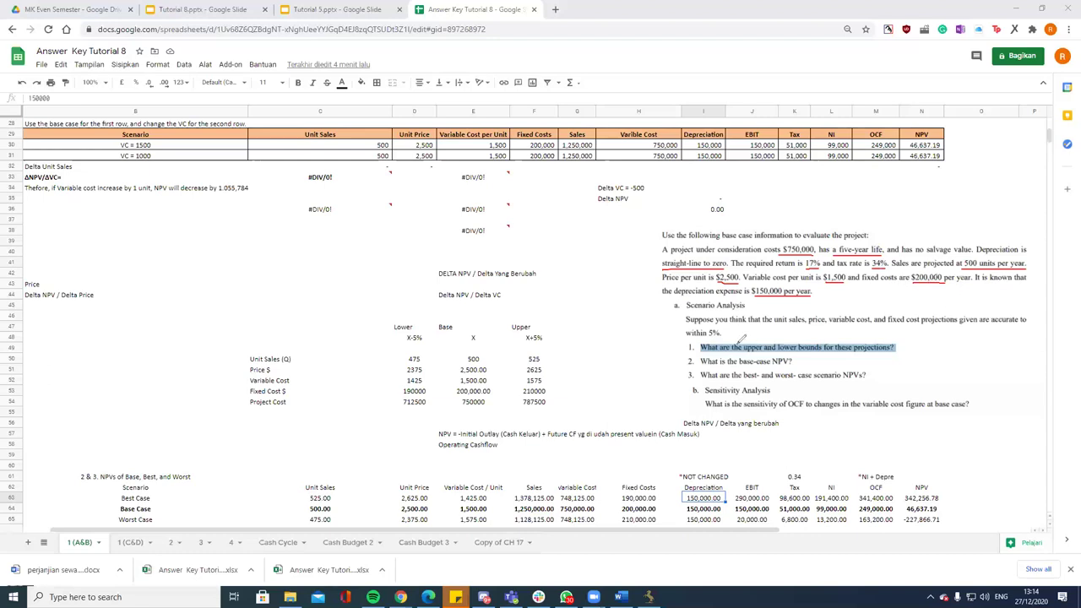
mouse_move(704, 347)
mouse_down()
mouse_move(728, 347)
mouse_move(720, 338)
mouse_up()
drag(744, 354, 802, 354)
Step: Clear the lower, base and upper values in D50:F54 of the scenario table
drag(414, 359, 551, 403)
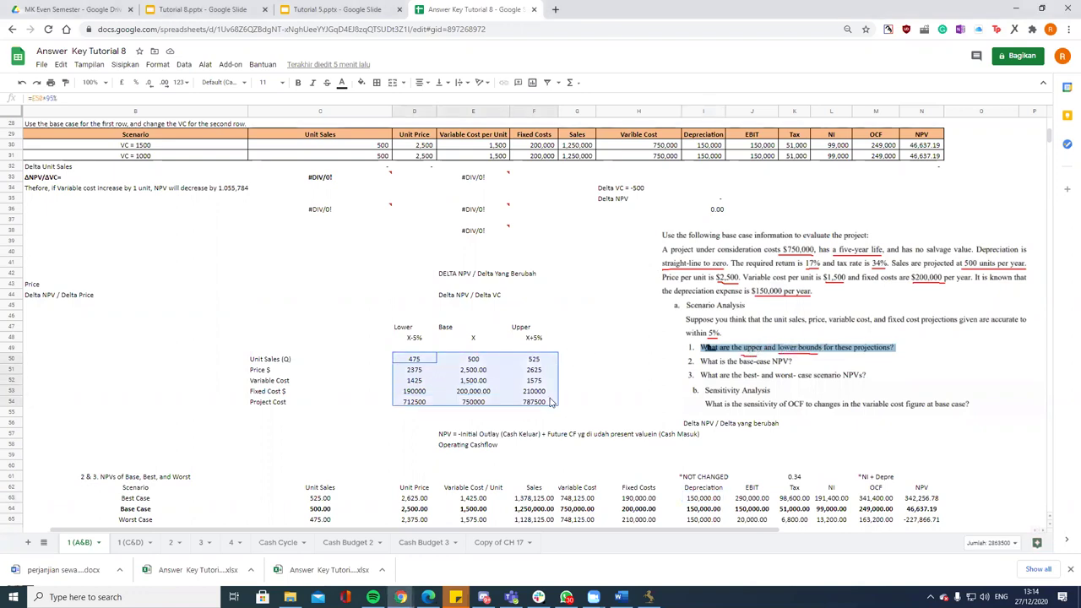
key(Delete)
key(Up)
key(Up)
key(Up)
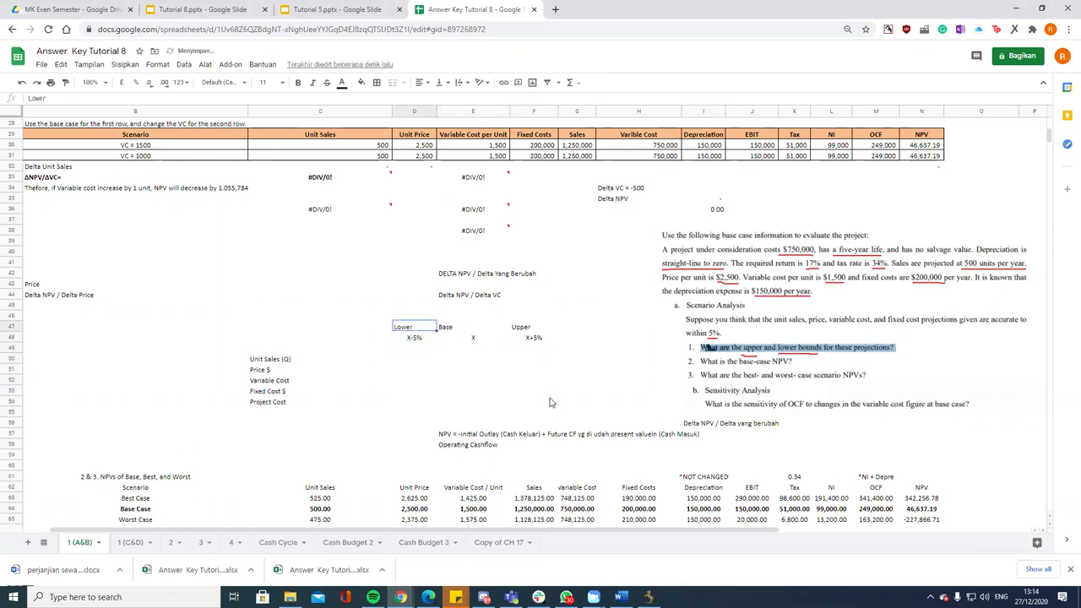
Step: Underline unit sales, price, variable cost and fixed cost projections in the Scenario Analysis text
key(Right)
key(Right)
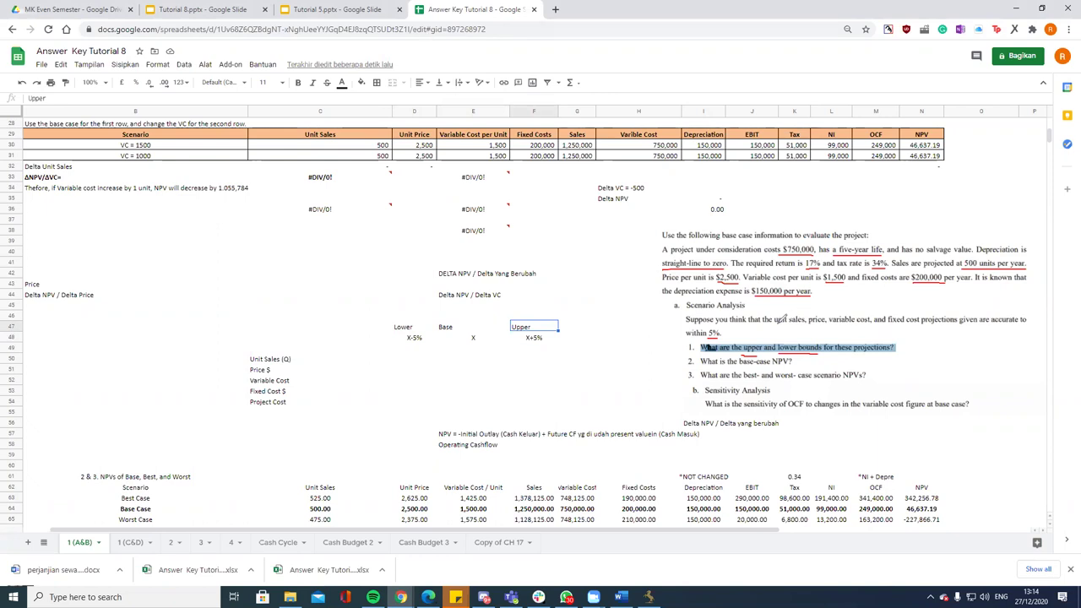
drag(774, 324, 804, 324)
drag(809, 324, 869, 327)
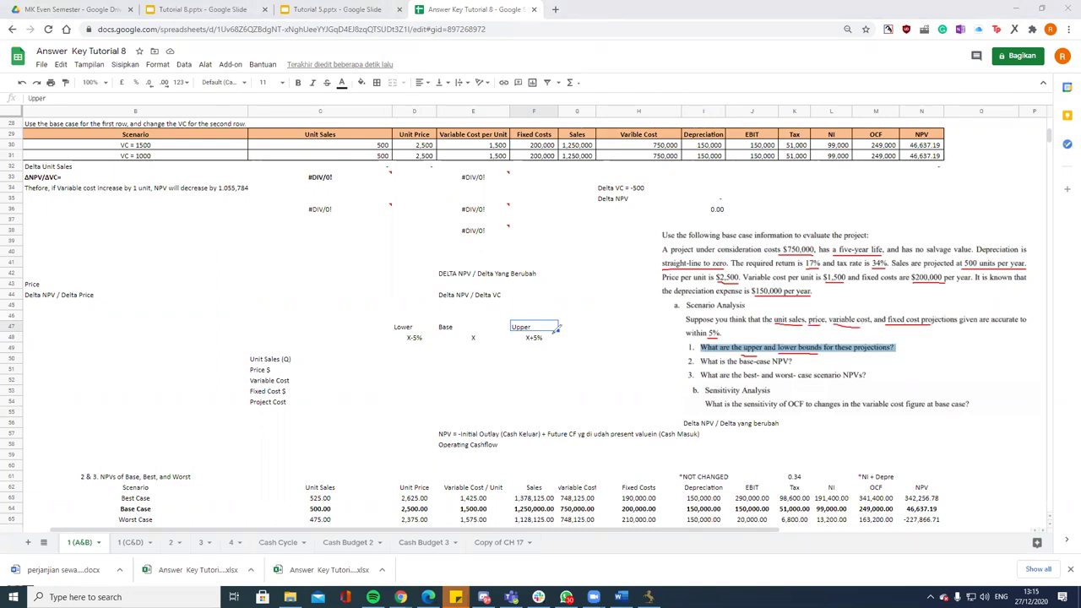
Step: Enter 500 as the base value for Unit Sales (Q) in E50
click(280, 359)
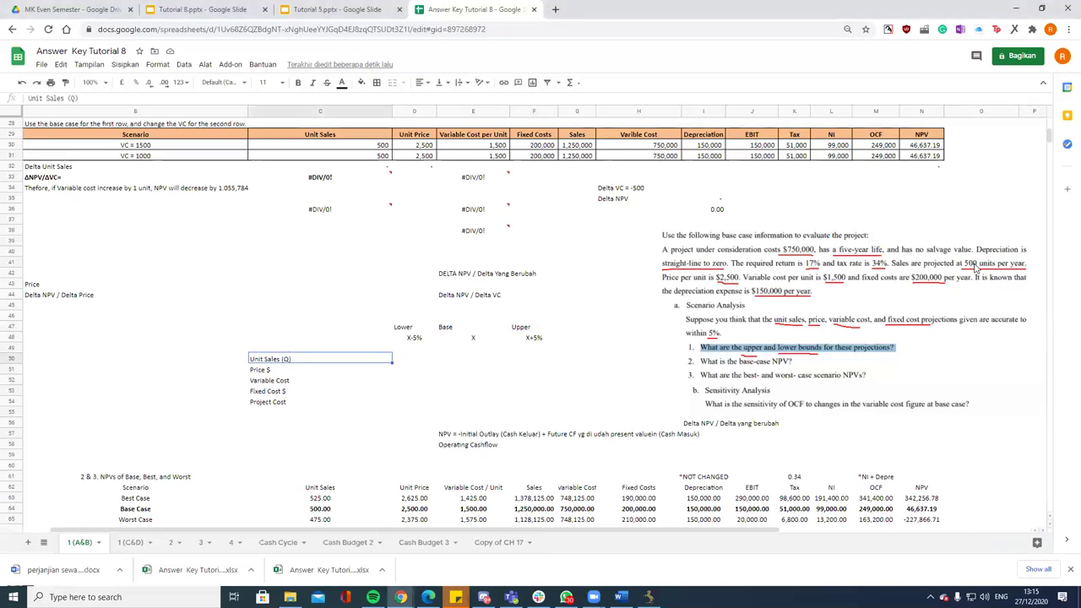
click(483, 359)
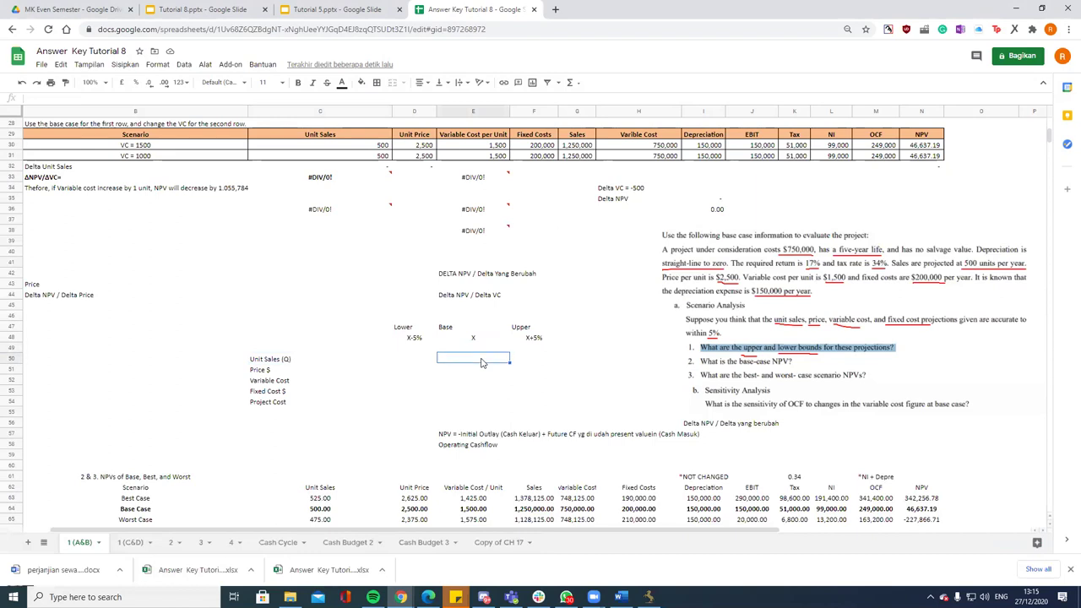
text(500)
key(Return)
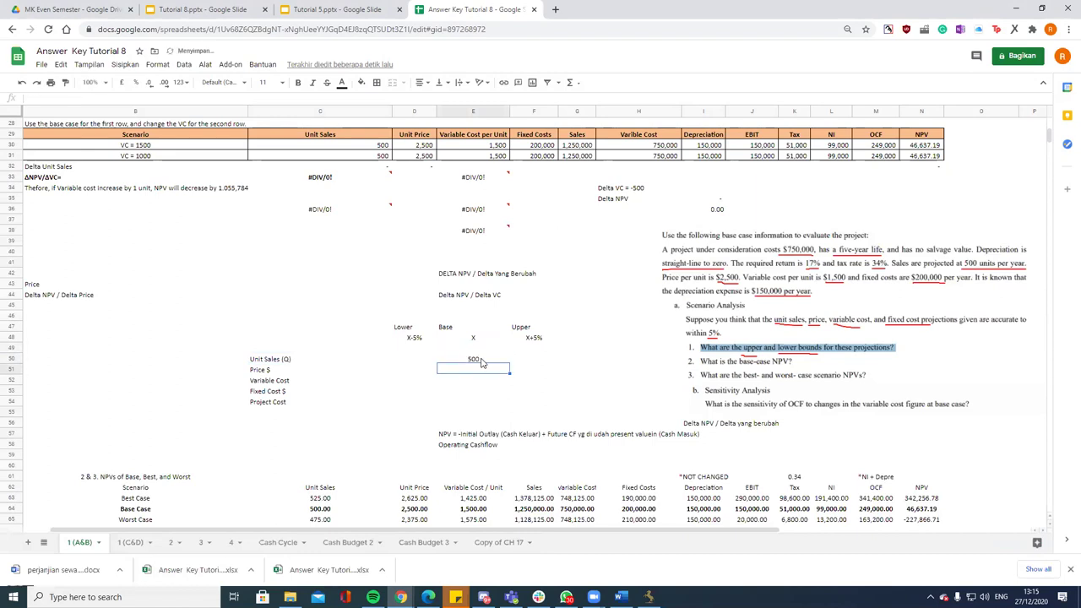
click(483, 361)
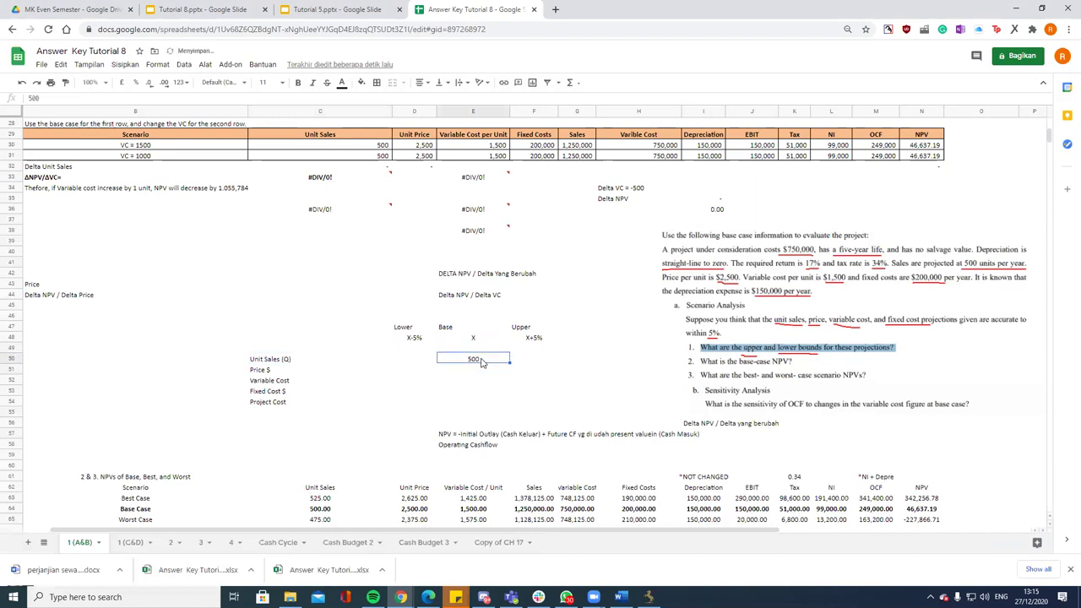
key(Left)
click(483, 361)
key(Right)
key(Left)
key(Left)
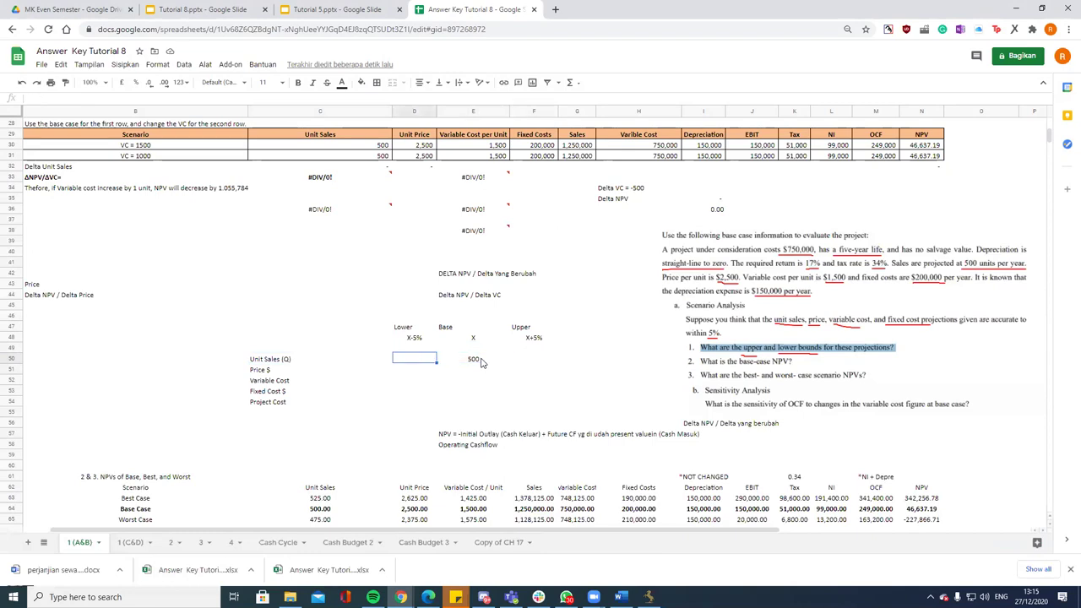
Step: Calculate the lower bound of Unit Sales (Q) in D50 with the formula =E50*95%
click(482, 361)
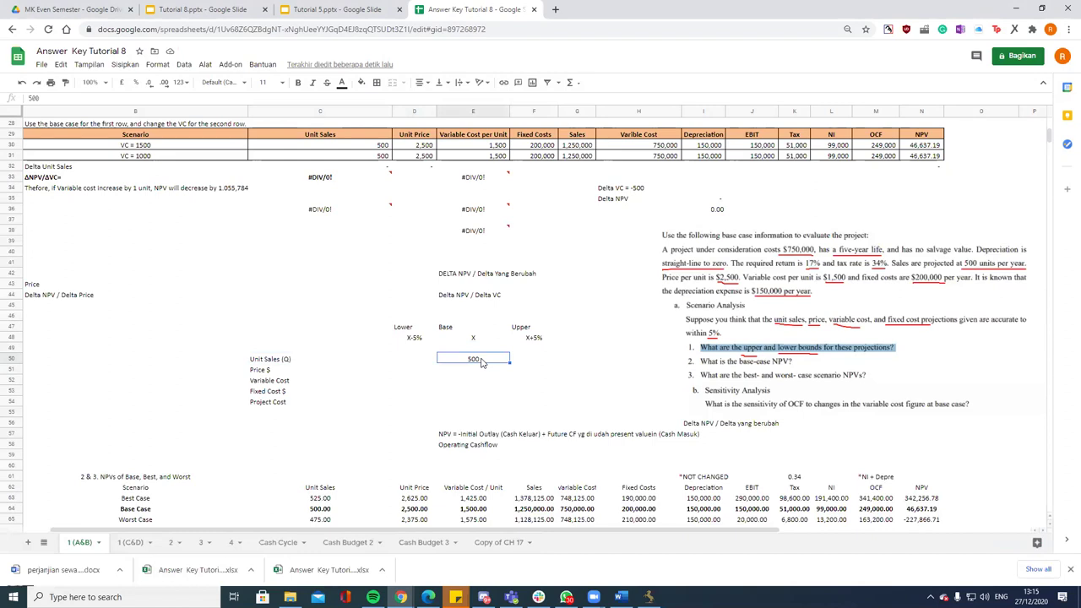
key(Left)
text(=)
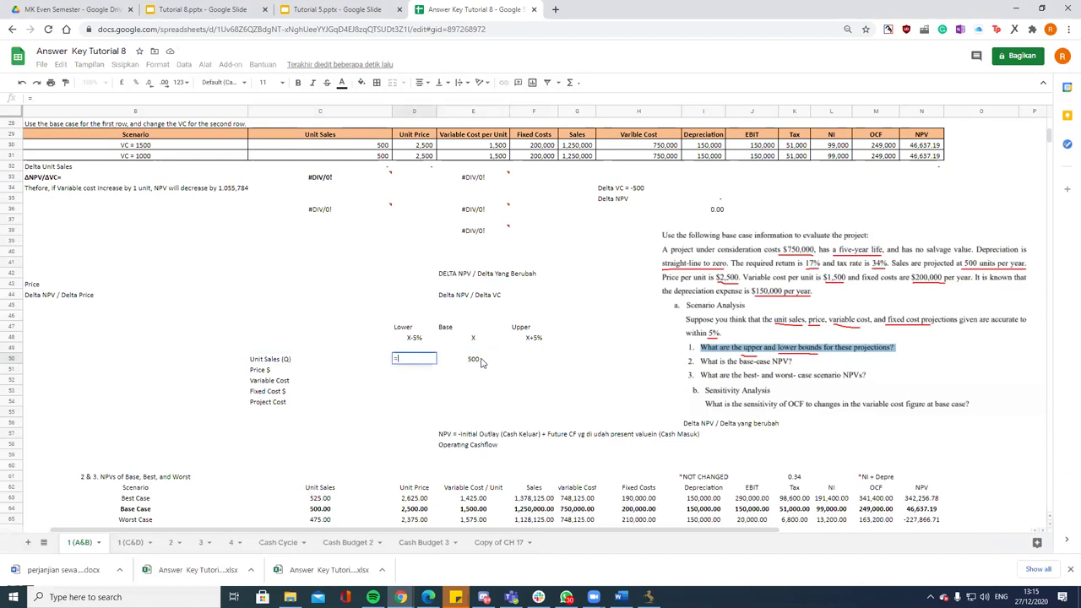
click(483, 361)
text(*9)
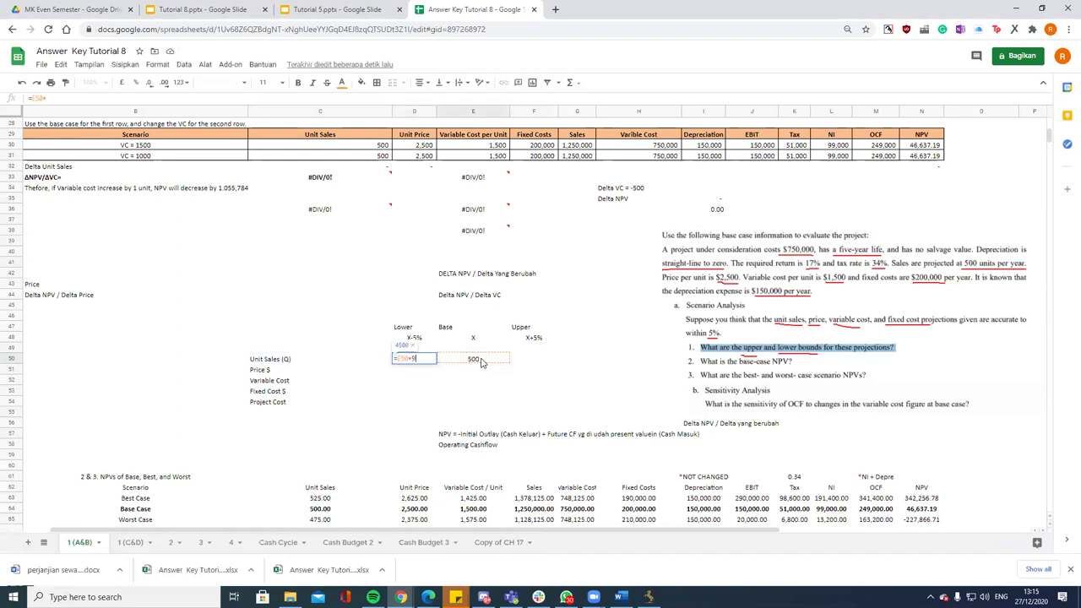
text(5%)
key(Tab)
Step: Calculate the upper bound of Unit Sales (Q) in F50 with the formula =E50*105%
key(Tab)
text(=)
click(482, 361)
text(*)
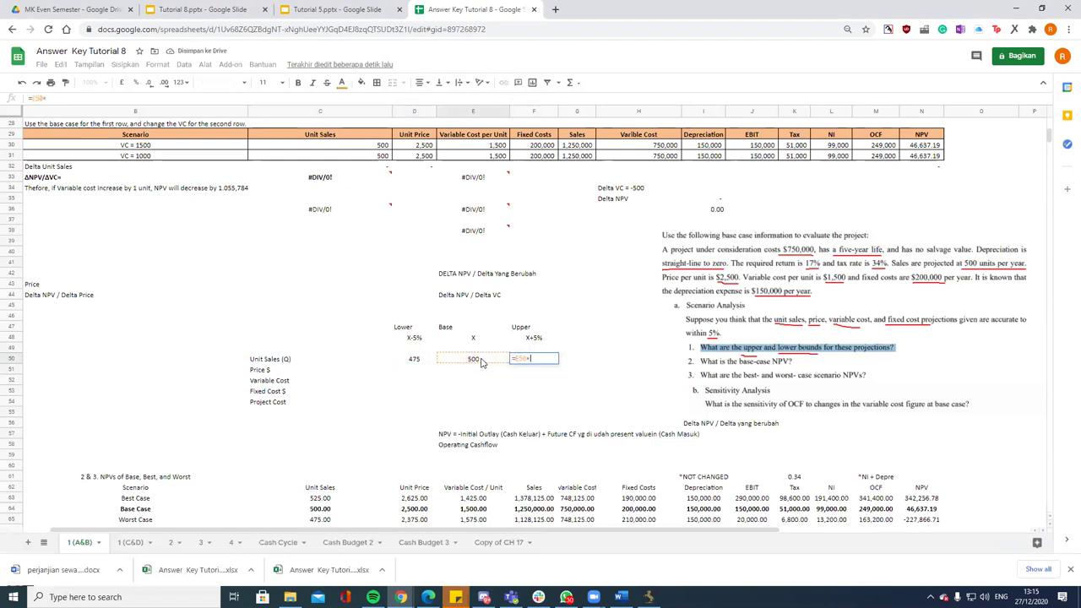
text(105%)
key(Return)
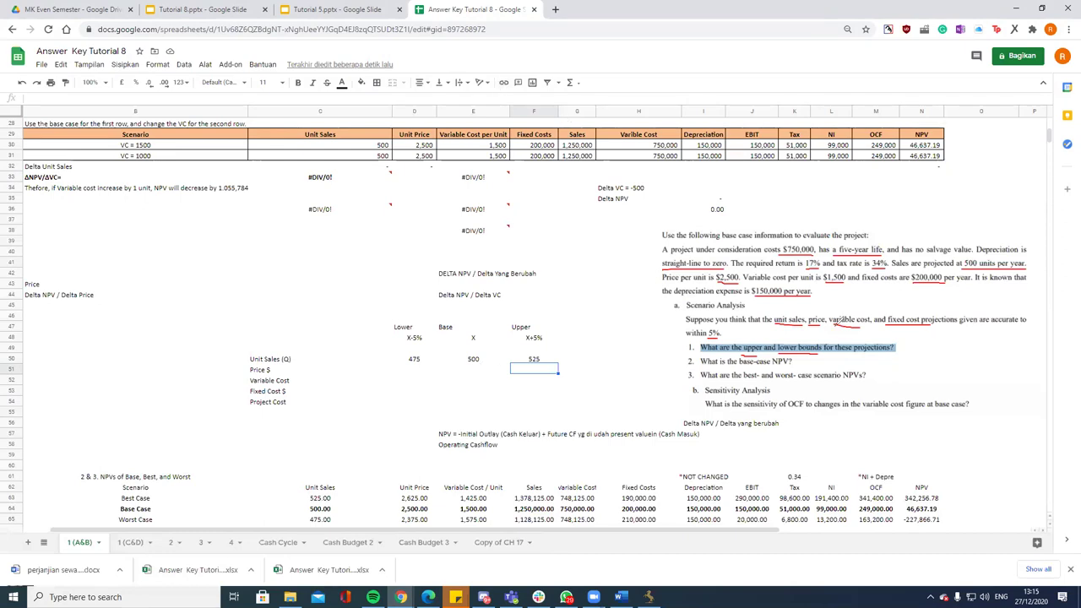
Step: Handwrite 20% next to the 5% in the problem text and change the bound headers to X-20% and X+20%
drag(732, 329, 785, 341)
click(432, 361)
key(Up)
key(Up)
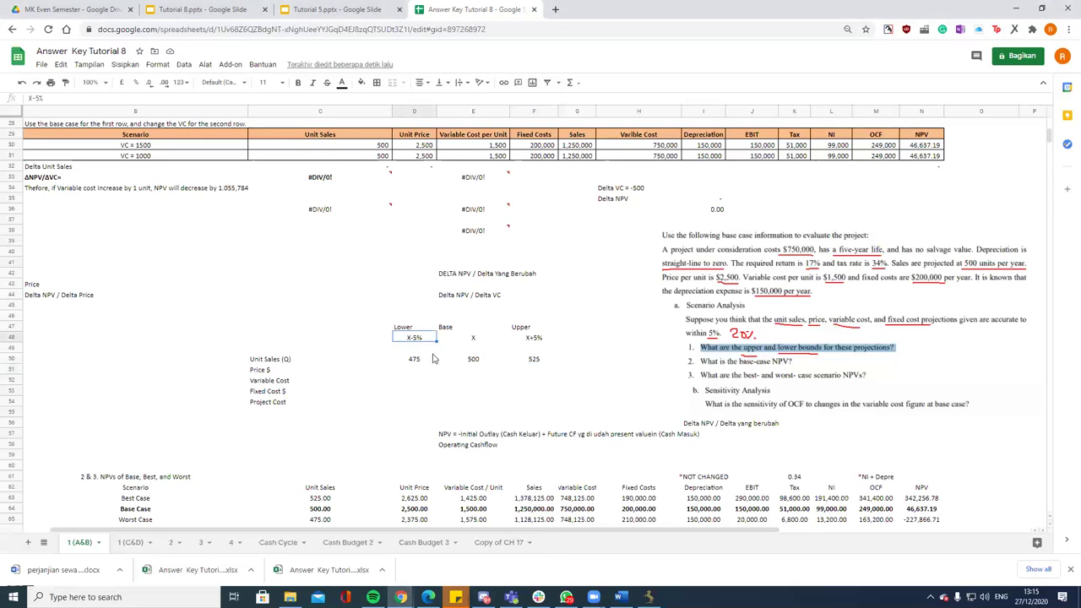
text(X-20)
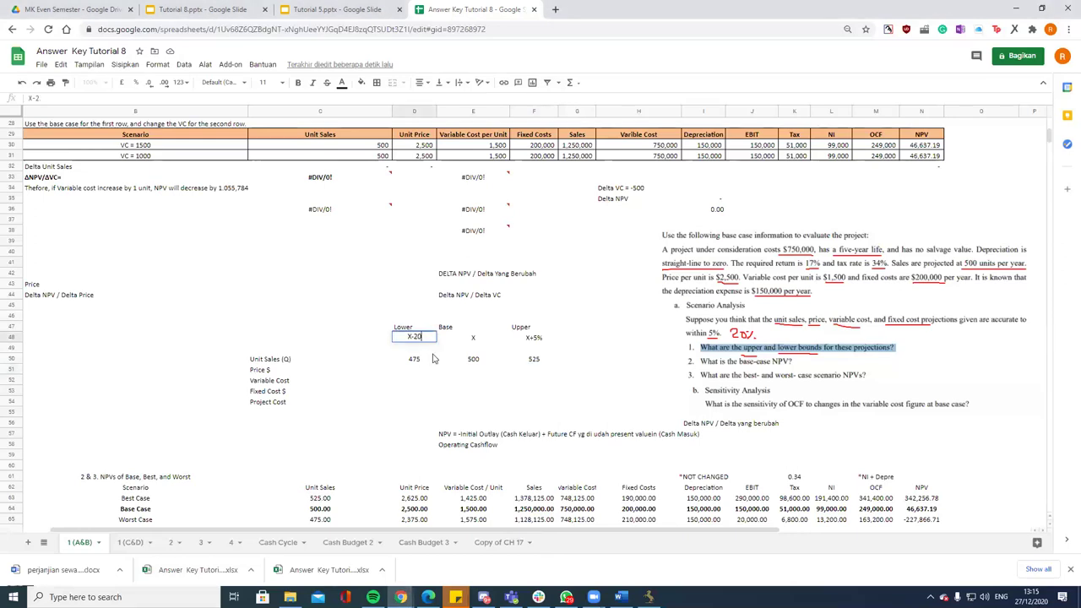
text(%)
key(Tab)
key(Tab)
text(X)
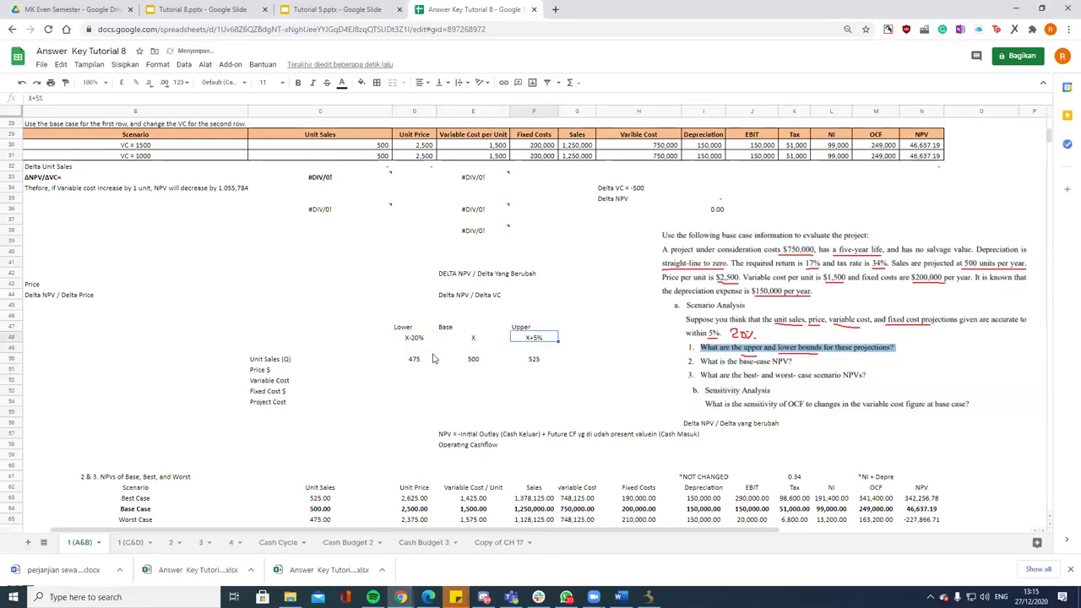
text(+20%)
key(Return)
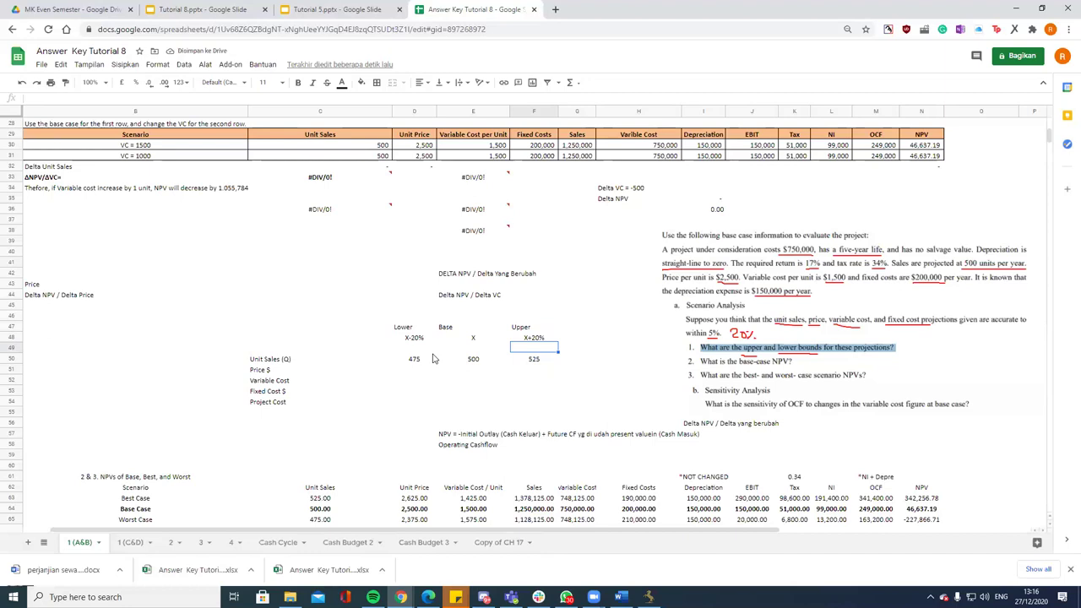
click(419, 361)
click(458, 365)
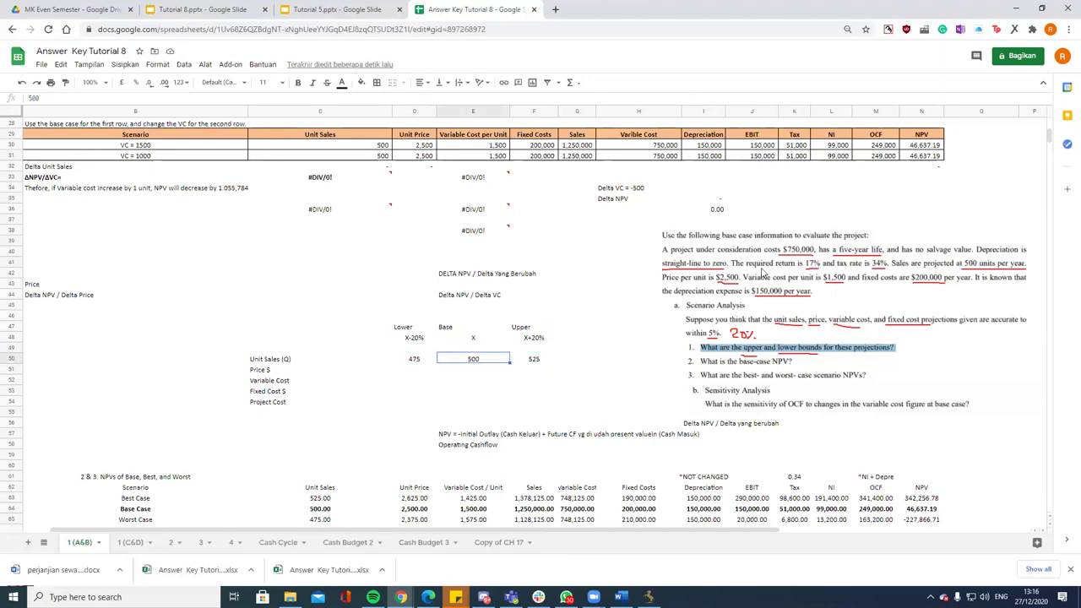
key(Left)
key(Right)
key(Right)
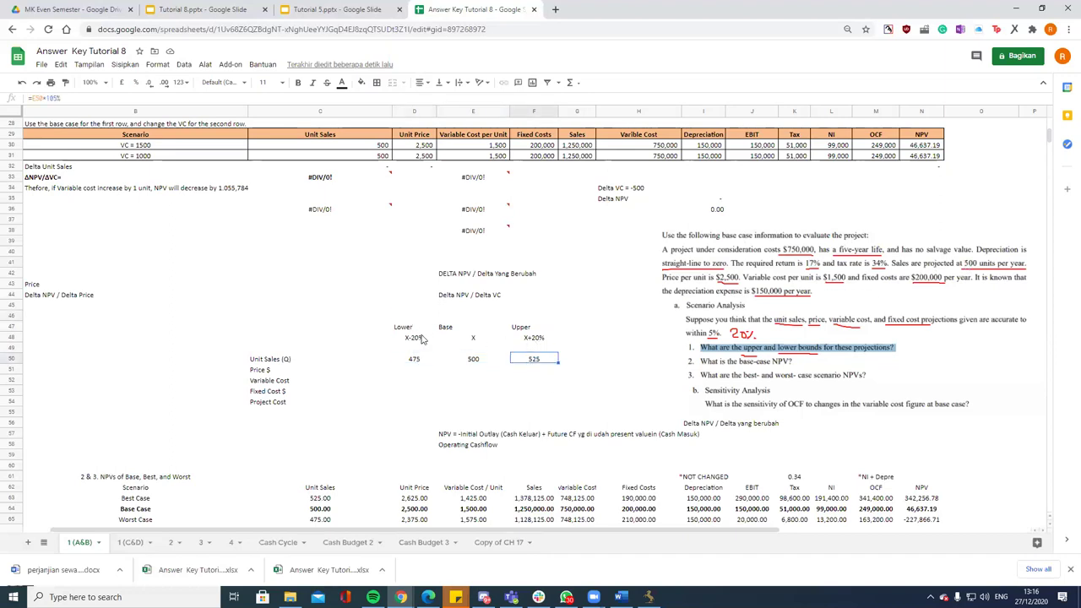
Step: Replace the lower bound of Unit Sales (Q) in D50 with the formula =E50*80%
click(427, 365)
text(=)
key(Right)
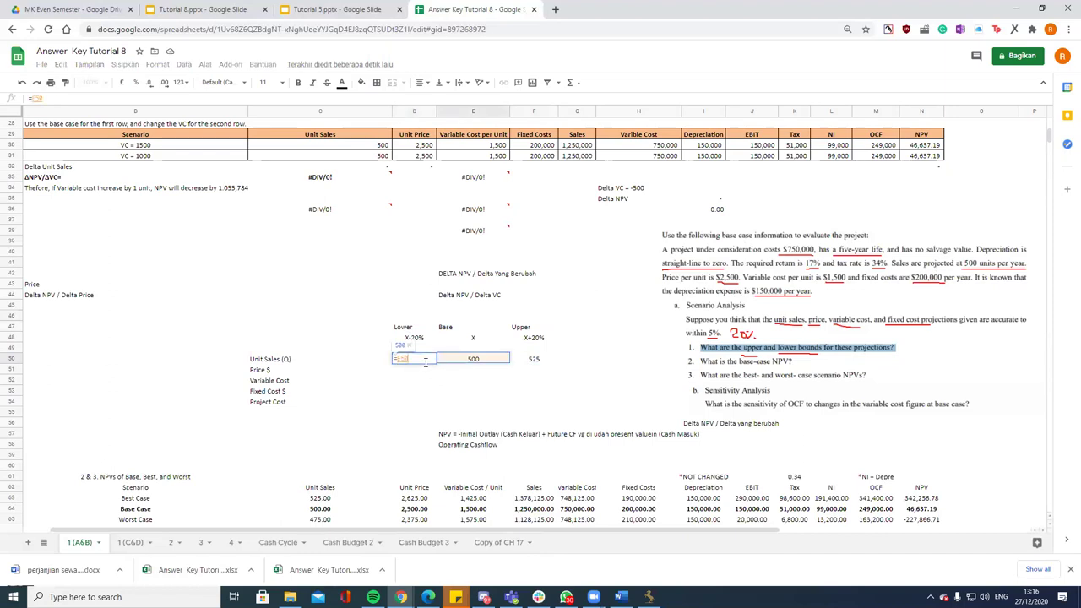
text(*80%)
key(Tab)
Step: Replace the upper bound of Unit Sales (Q) in F50 with the formula =E50*120%
key(Tab)
text(=)
key(Left)
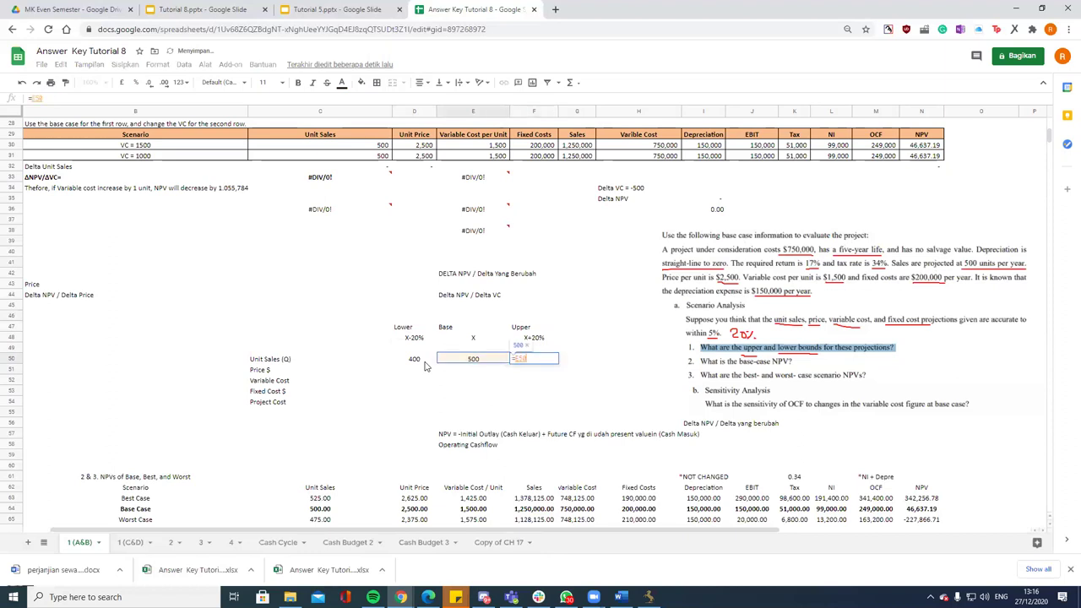
text(*120%)
key(Return)
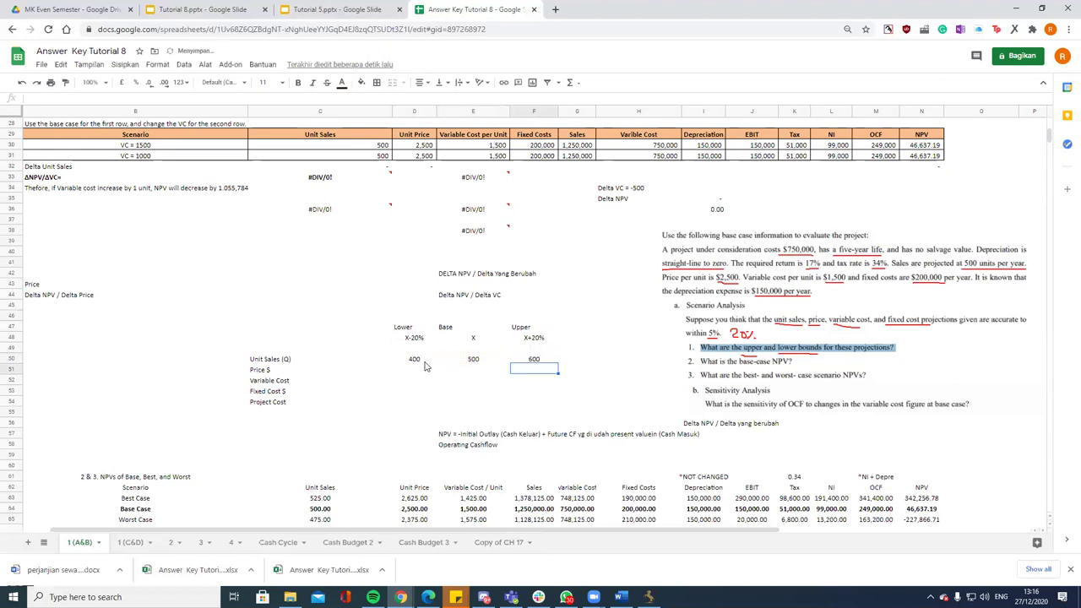
Step: Undo the 20% changes to the bound headers and unit sales formulas, and erase the handwritten 20%
key(ctrl+z)
key(ctrl+z)
key(ctrl+z)
key(ctrl+z)
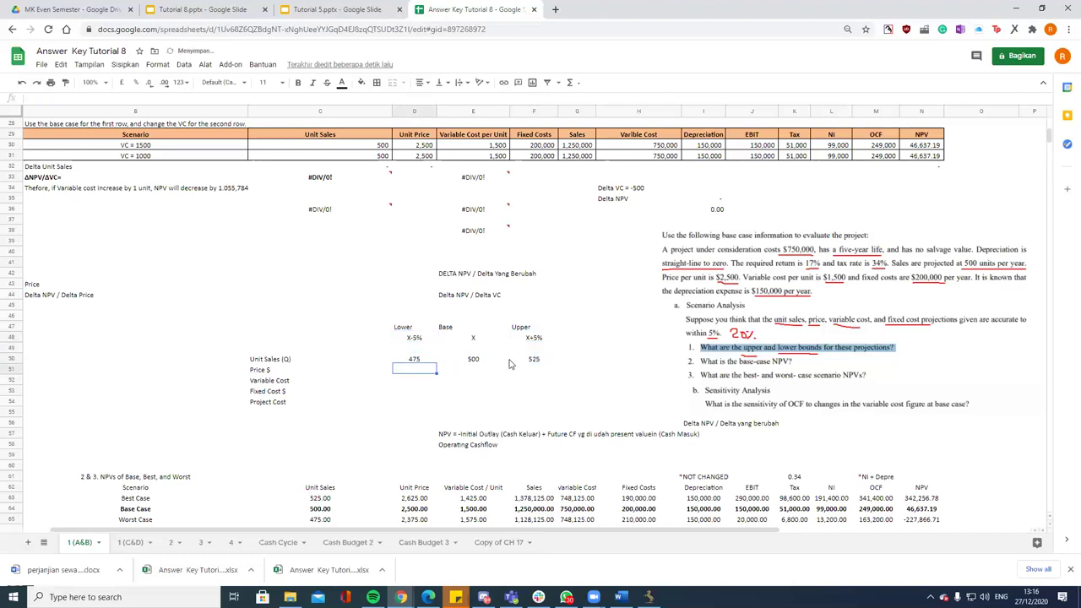
mouse_move(725, 325)
mouse_down()
mouse_move(735, 331)
mouse_move(725, 324)
mouse_up()
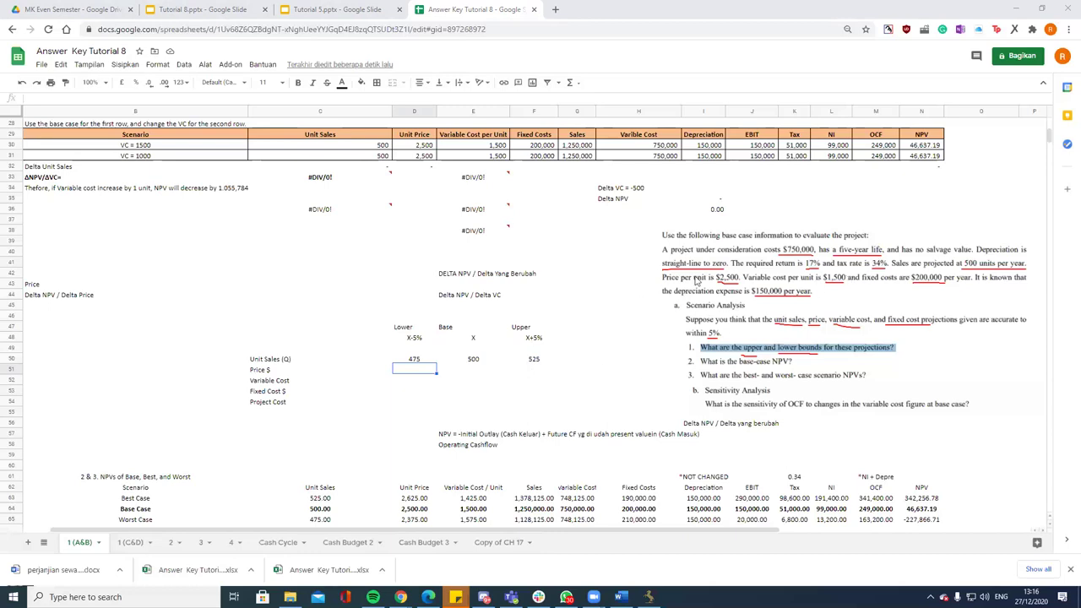
Step: Enter 2500 as the base value for Price $ in E51
click(472, 377)
text(2500)
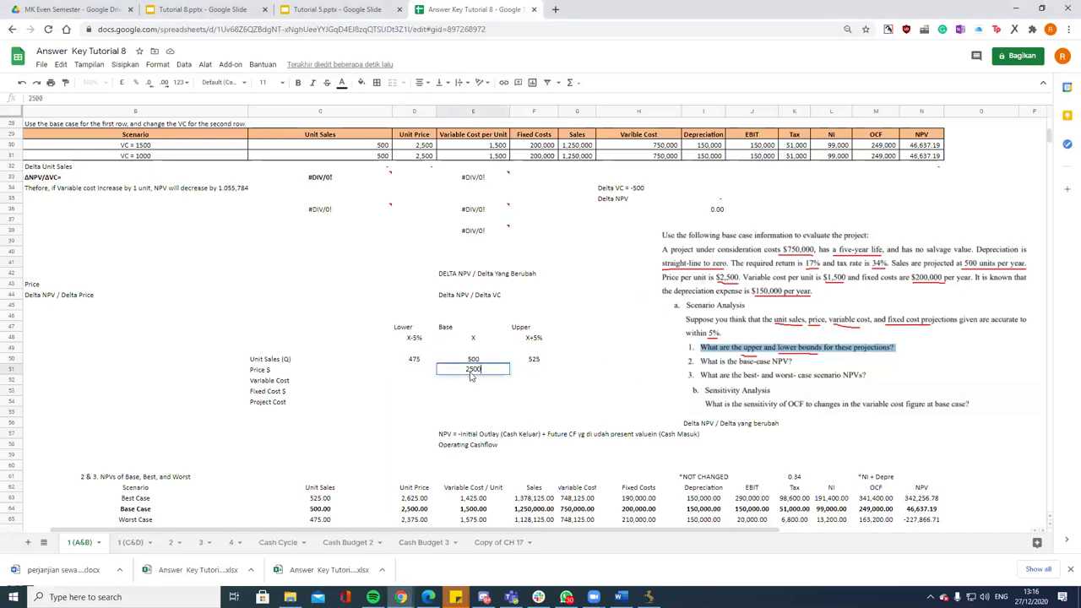
key(Return)
Step: Extend the lower and upper bound formulas from Unit Sales (Q) down to the Price $ row
click(426, 363)
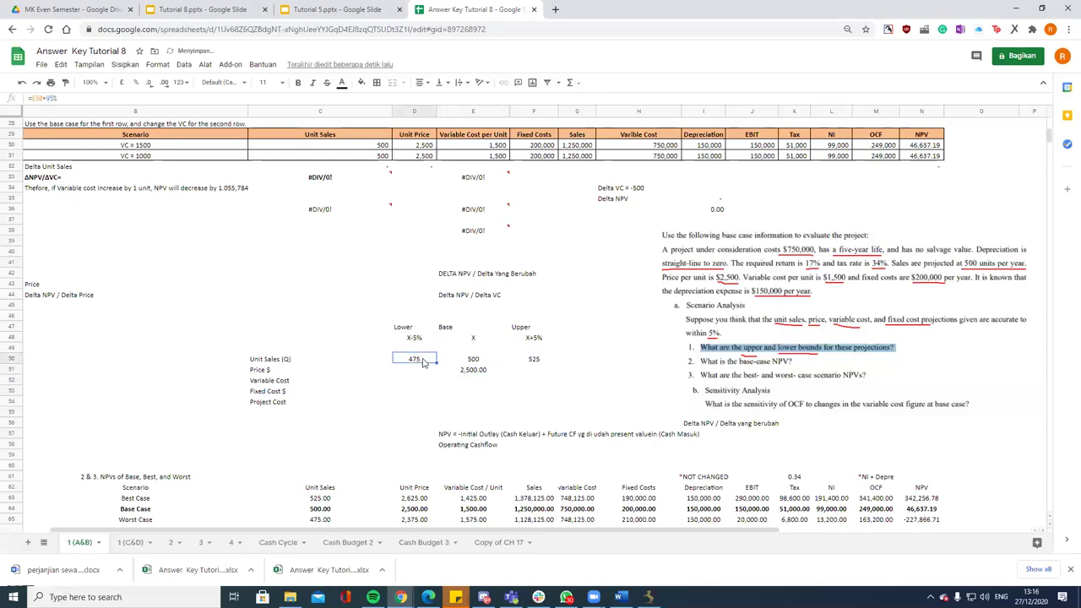
drag(437, 364, 435, 375)
click(534, 358)
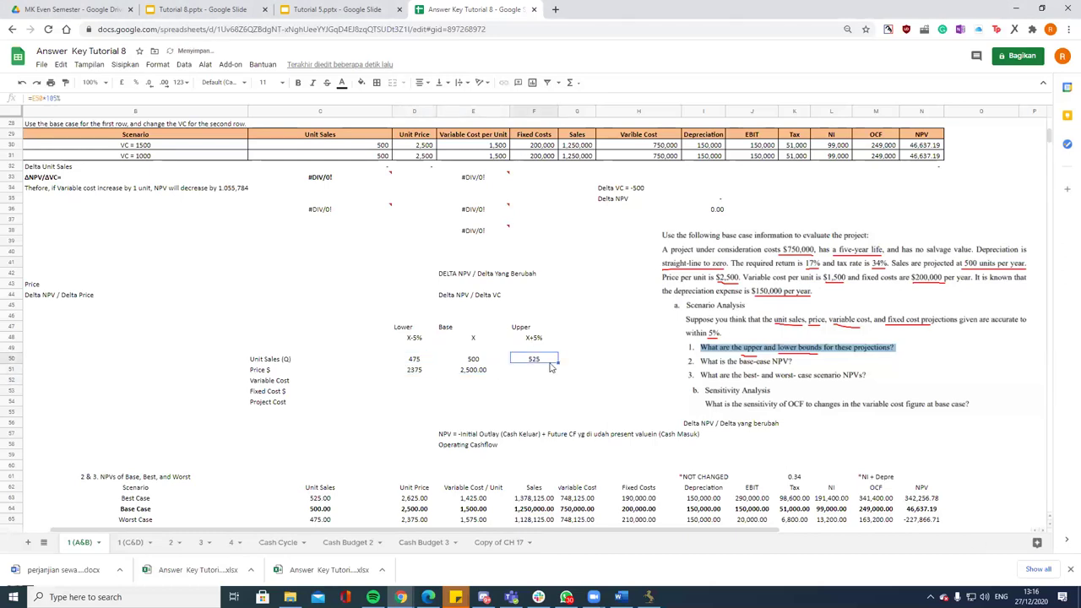
drag(557, 364, 558, 375)
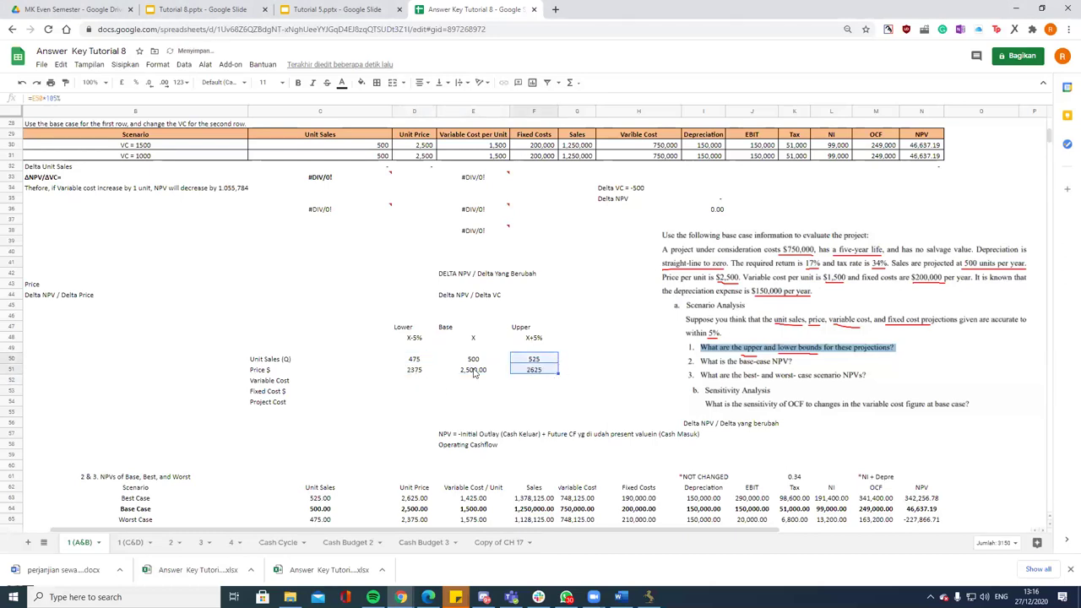
Step: Enter 1500 as the base Variable Cost in E52 and 200,000 as the base Fixed Cost $ in E53
click(480, 383)
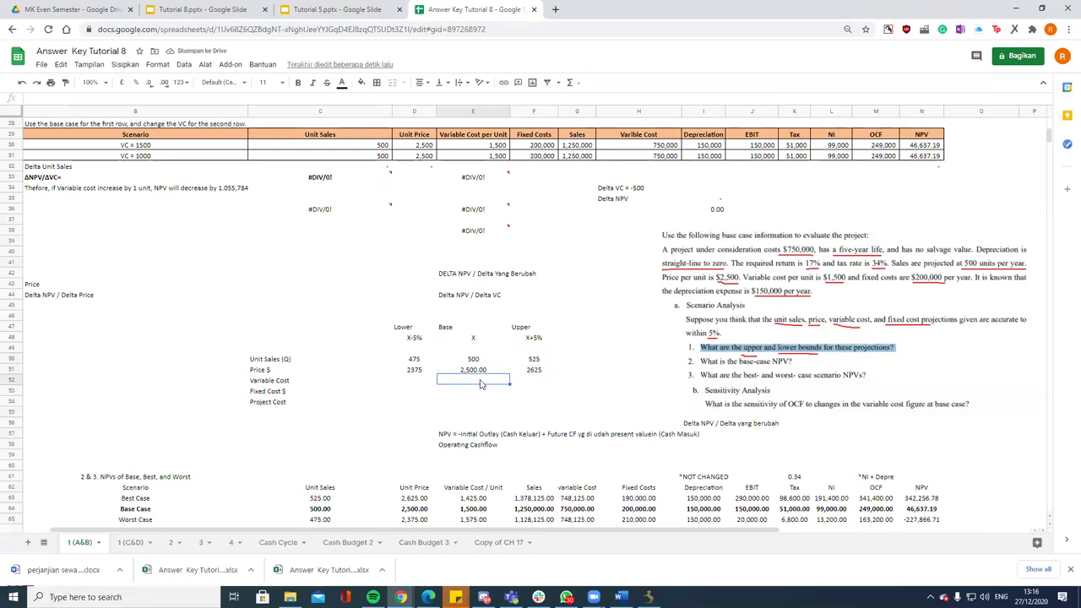
text(1500)
key(Return)
text(200,000)
key(Return)
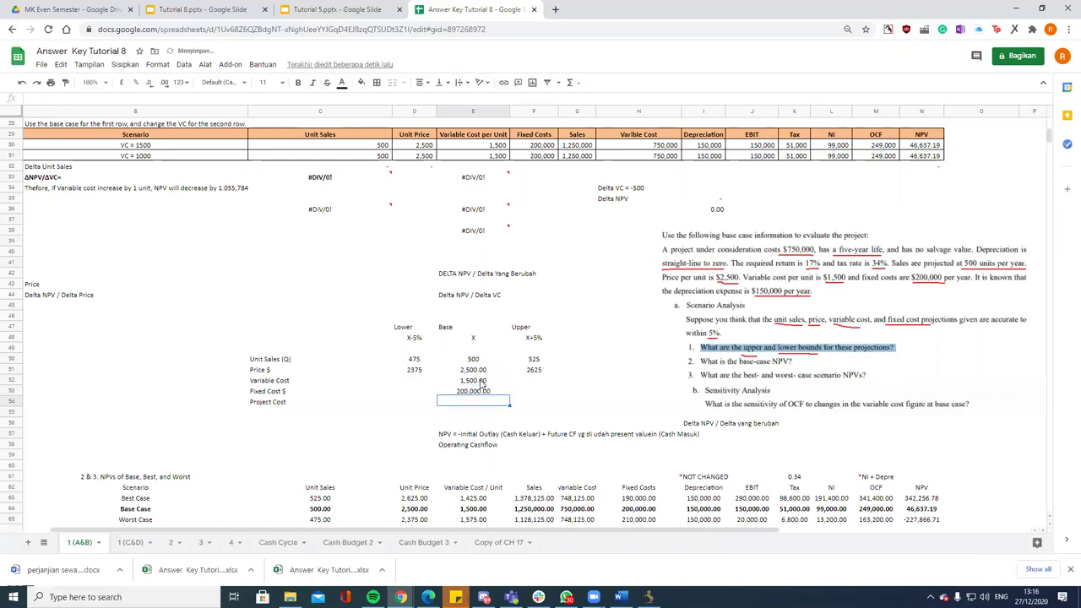
Step: Fill the Price $ lower and upper bound formulas down through the Variable Cost and Fixed Cost $ rows
click(419, 371)
drag(431, 371, 433, 393)
click(550, 372)
drag(557, 374, 556, 393)
click(576, 380)
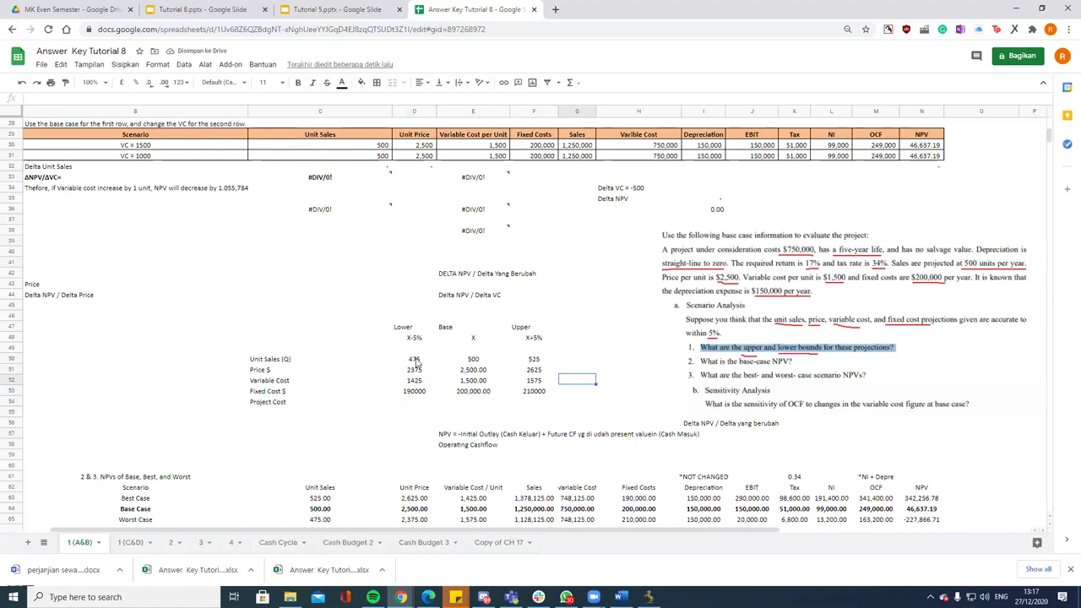
Step: Format the bounds table values in D50:F53 as numbers with thousands separators and two decimals
drag(414, 359, 550, 397)
click(131, 64)
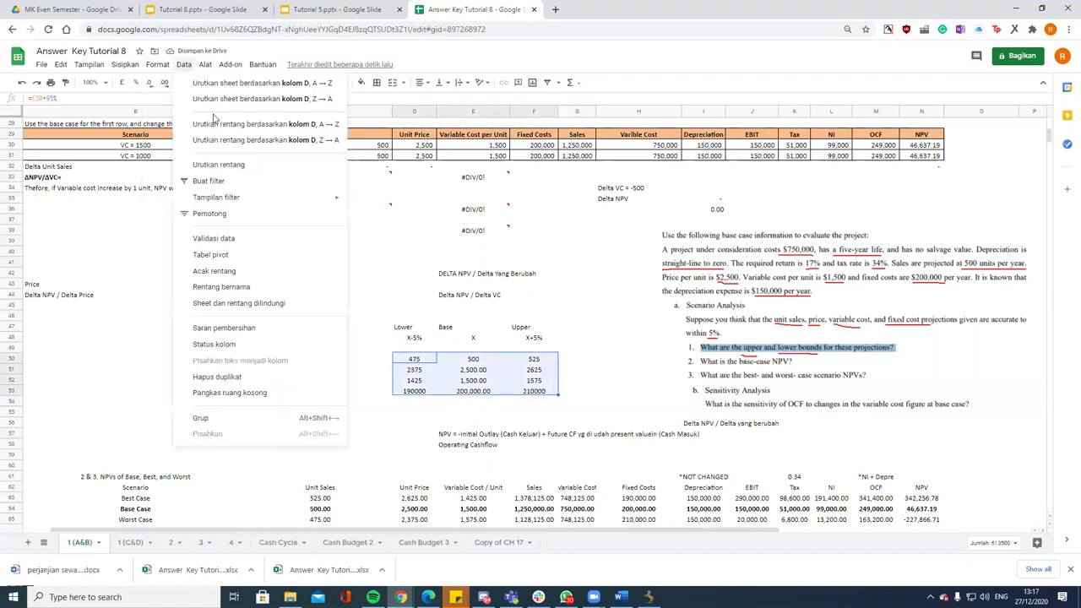
mouse_move(159, 64)
mouse_move(176, 109)
click(291, 147)
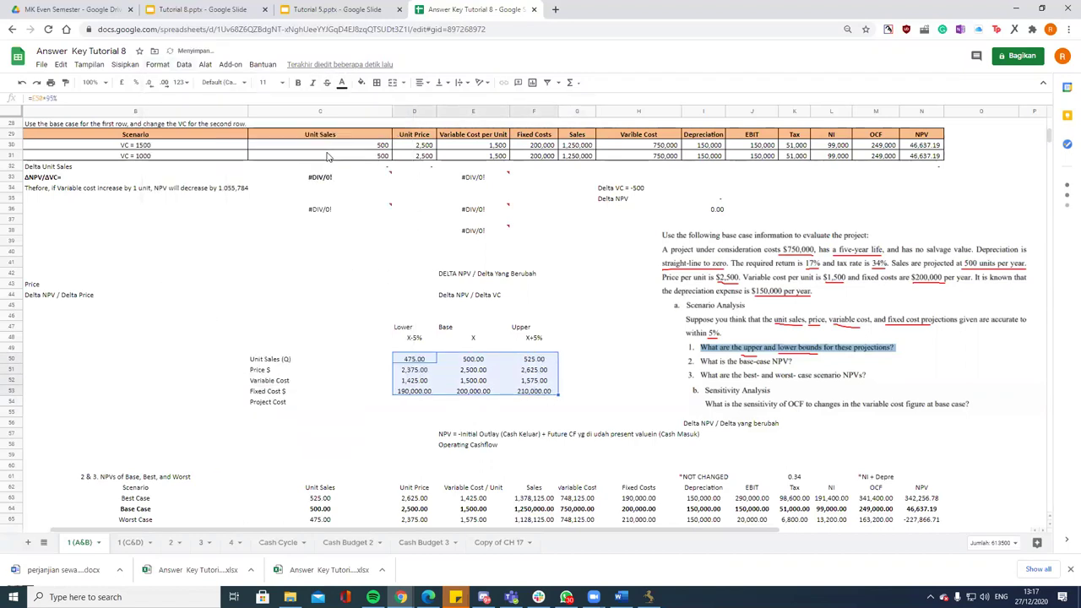
click(572, 404)
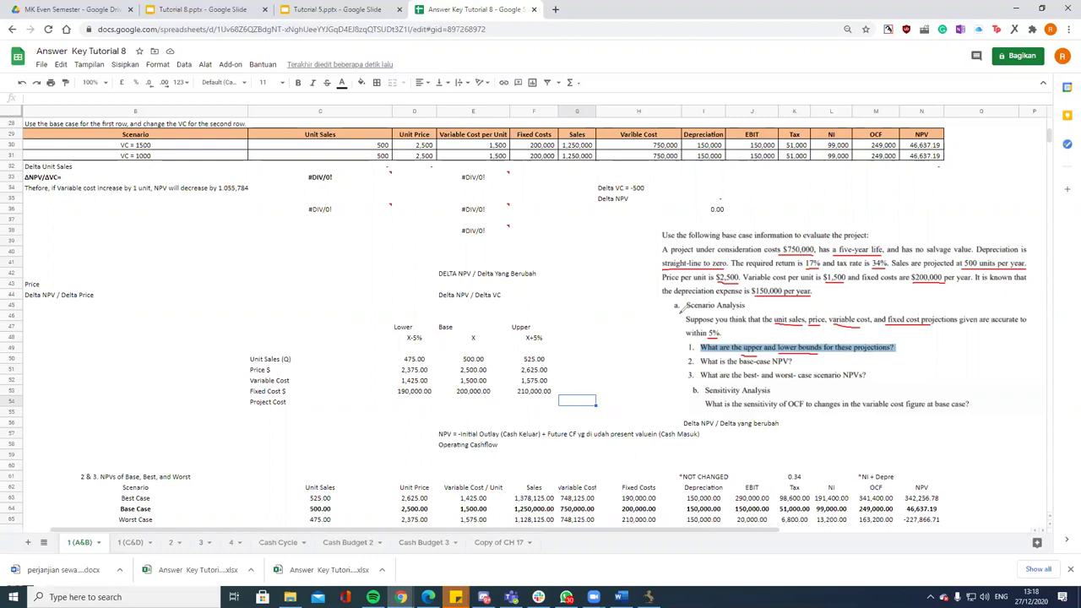
Step: Enter 750000 as the base value for Project Cost in E54
click(465, 412)
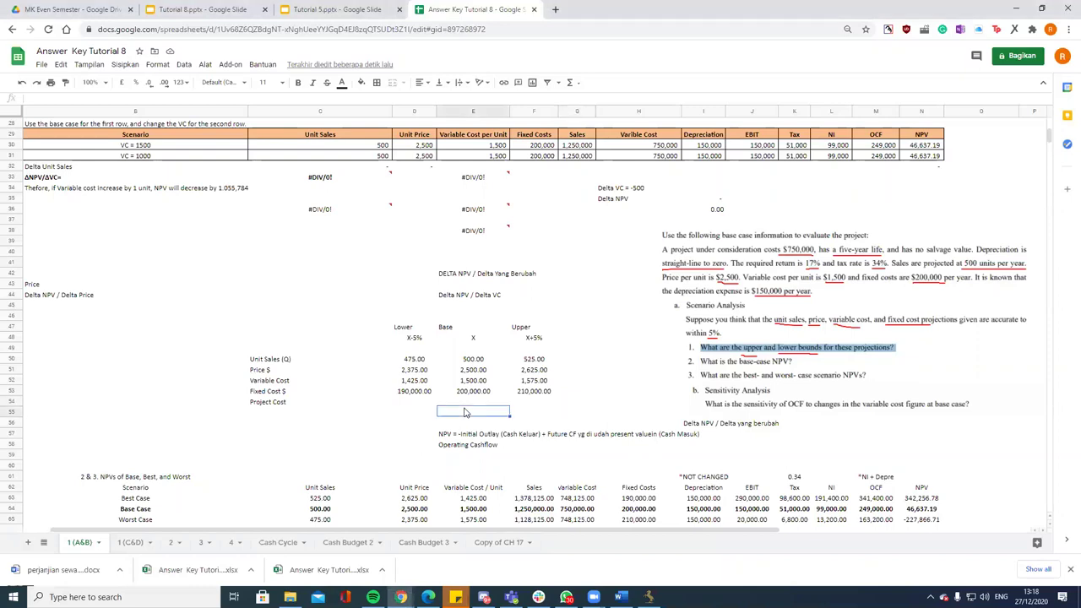
click(471, 401)
double_click(471, 401)
text(750000)
key(Return)
click(470, 404)
Step: Extend the lower and upper bound formulas from Fixed Cost $ down to the Project Cost row
click(429, 390)
drag(432, 395, 432, 403)
click(530, 393)
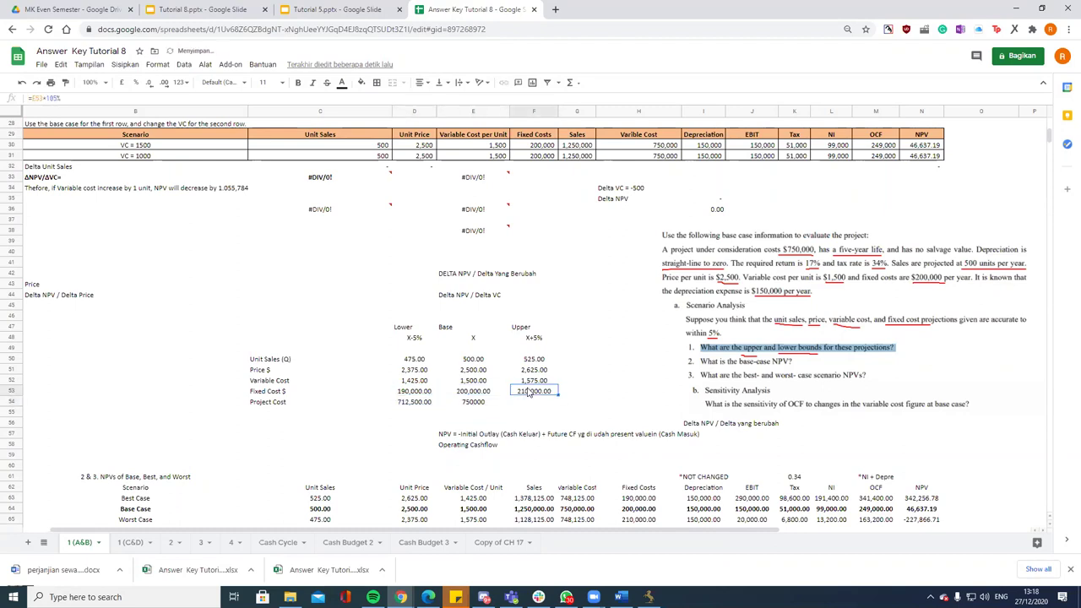
drag(557, 395, 556, 404)
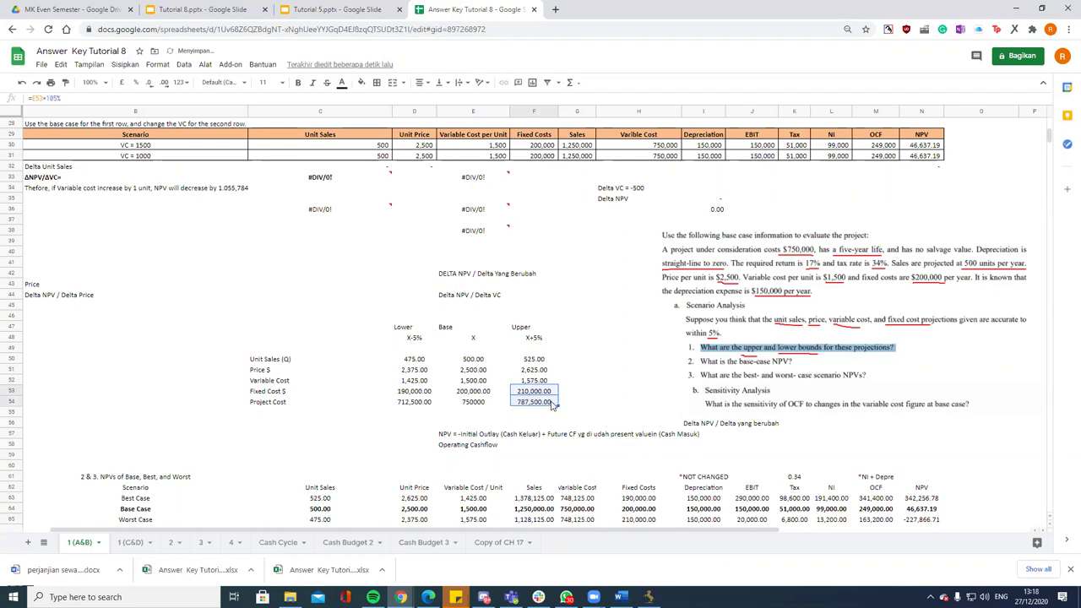
click(579, 401)
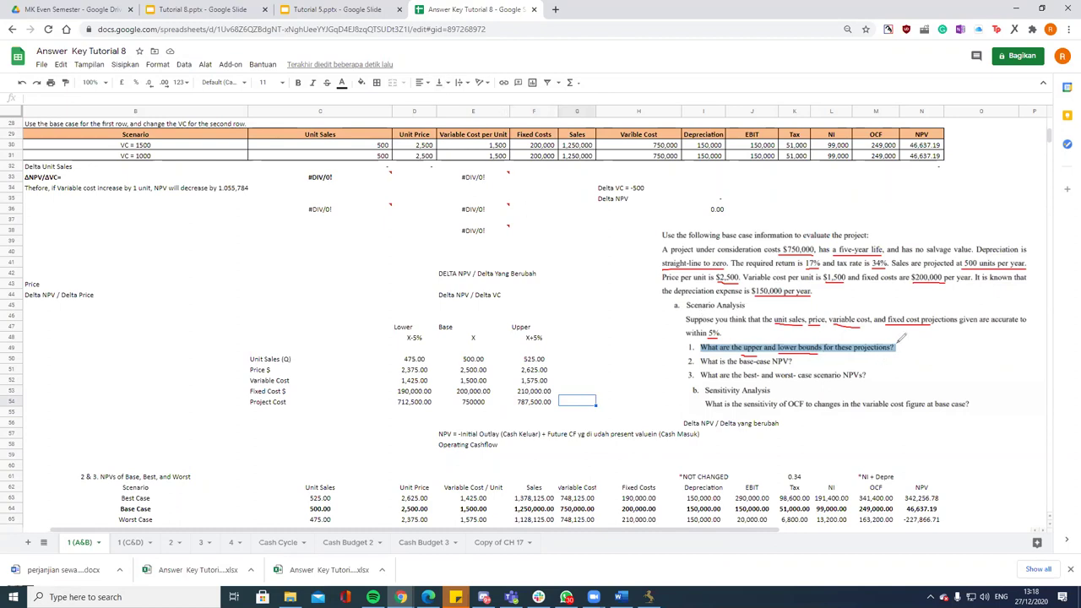
Step: Tick off question 1 and underline base-case NPV in question 2, circling the bounds table and erasing that circle
drag(909, 341, 895, 345)
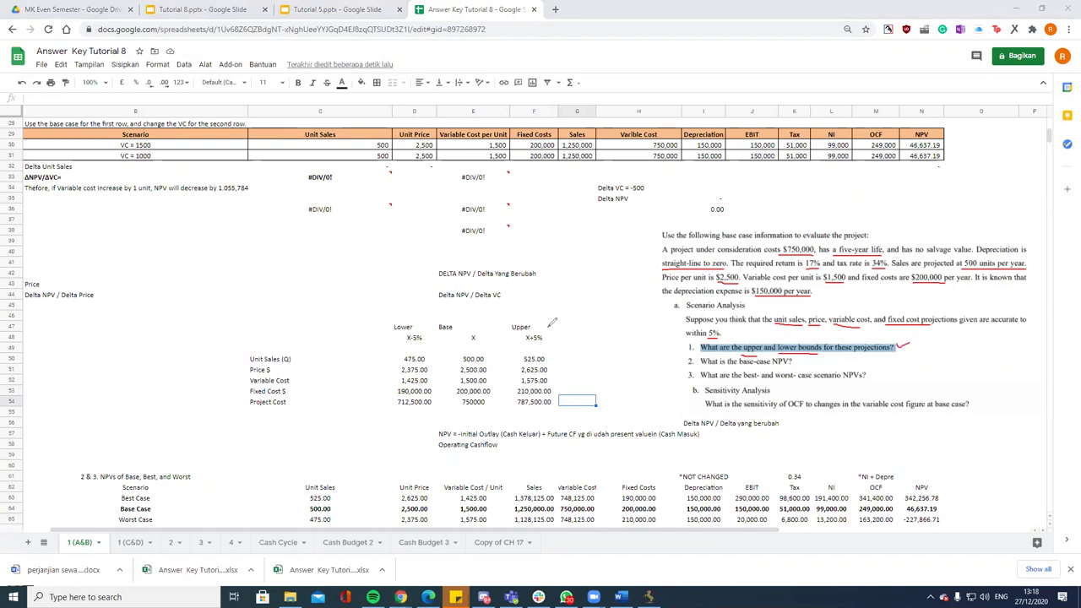
mouse_move(551, 317)
mouse_down()
mouse_move(346, 303)
mouse_move(230, 361)
mouse_move(257, 415)
mouse_move(524, 416)
mouse_move(566, 380)
mouse_move(561, 317)
mouse_up()
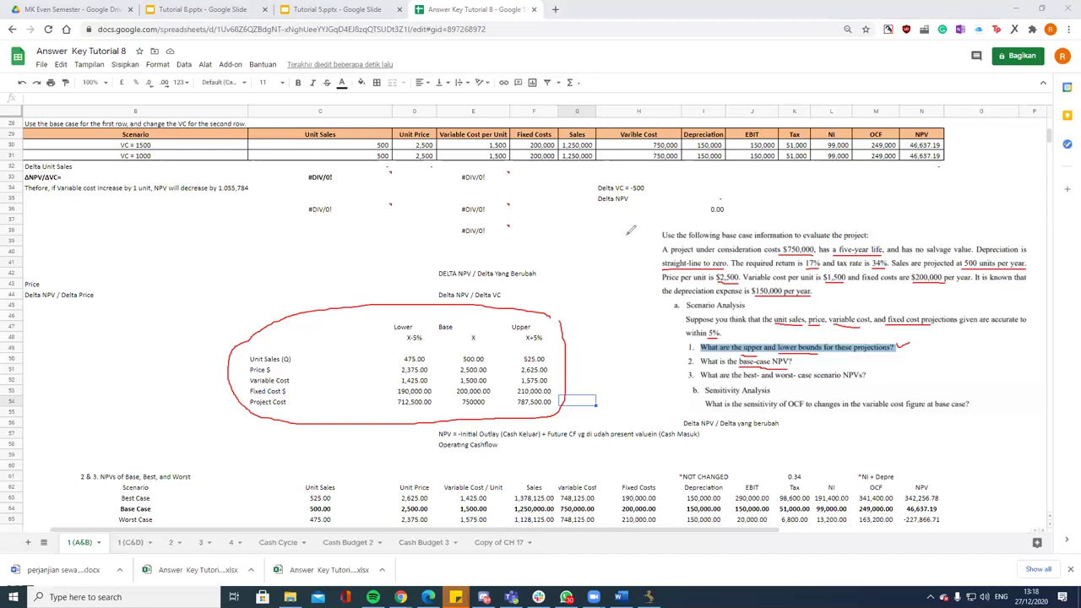
click(511, 320)
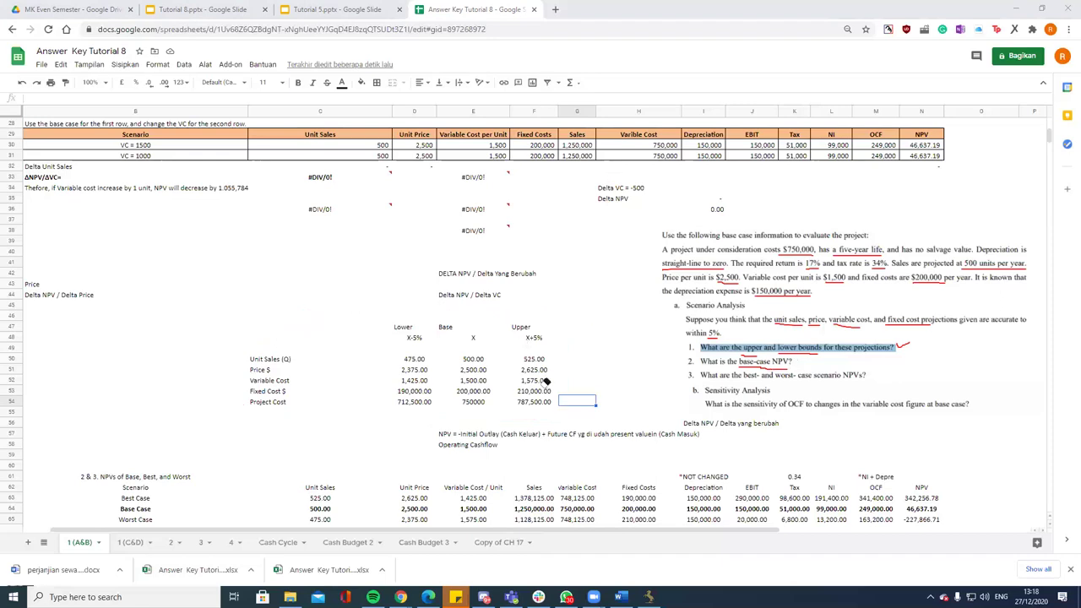
click(441, 436)
key(Up)
key(Up)
key(Up)
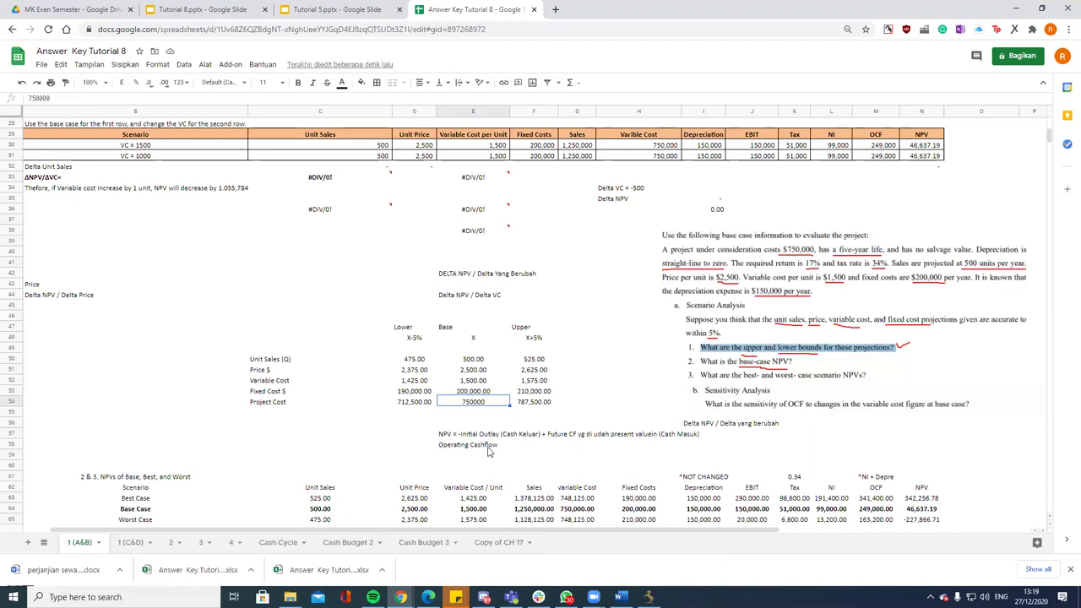
Step: Clear the unit sales, unit price and variable cost per unit of all three scenarios in C63:E65
drag(320, 499, 401, 523)
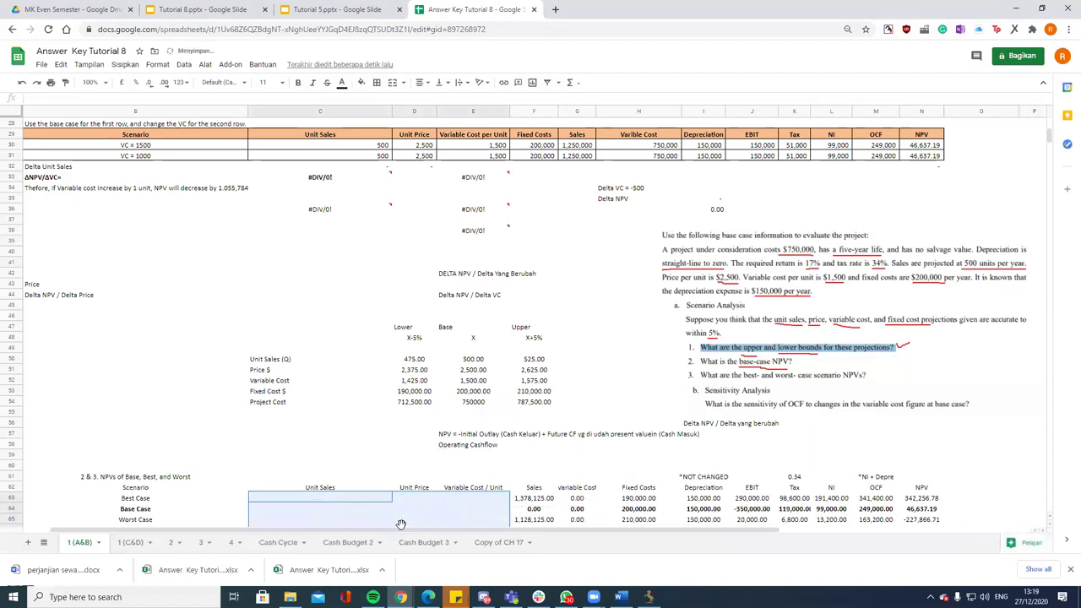
key(Delete)
click(524, 456)
Step: Copy the base case Sales formula from F64 to the best and worst case rows
scroll(526, 476, down, 1)
click(531, 487)
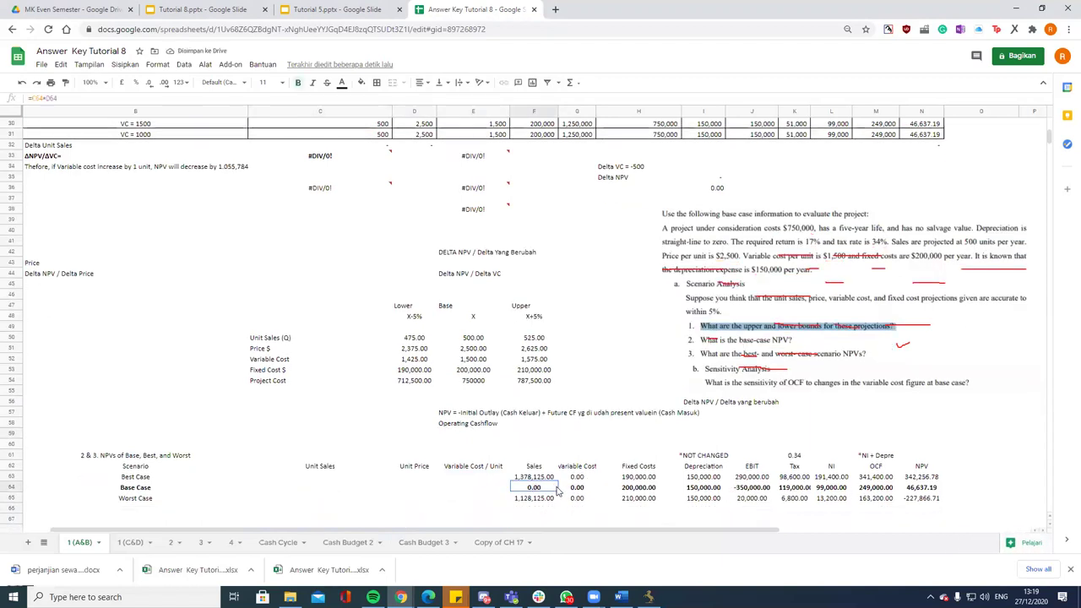
mouse_move(557, 488)
mouse_down()
mouse_move(556, 478)
mouse_move(555, 499)
mouse_up()
Step: Clear the fixed costs and depreciation values of all three scenarios in H63:I65
click(642, 477)
shift+click(640, 497)
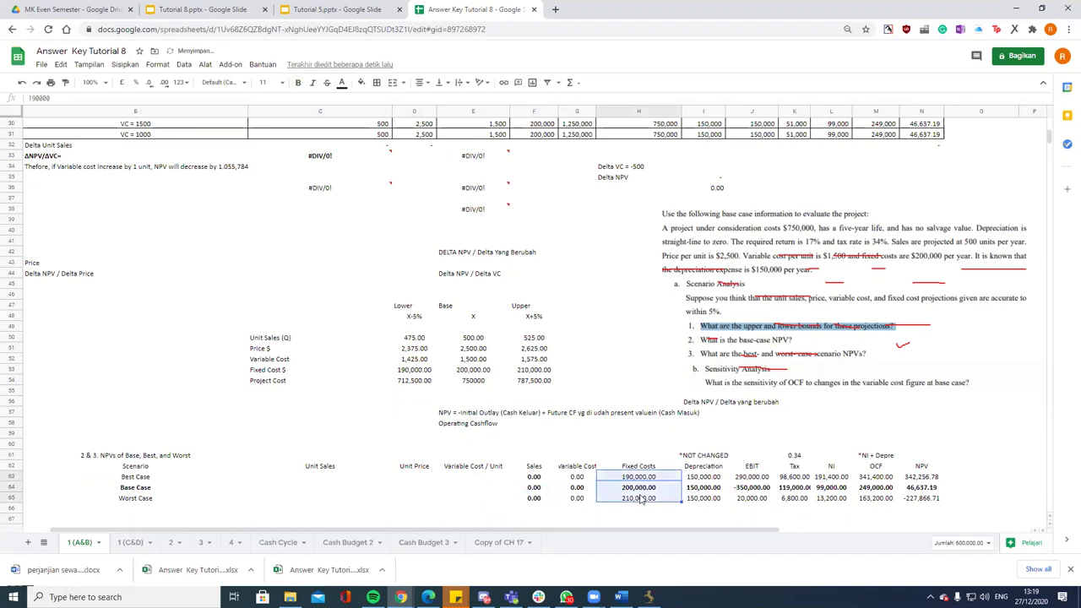
key(Delete)
key(Down)
key(shift+Down)
key(shift+Down)
key(Delete)
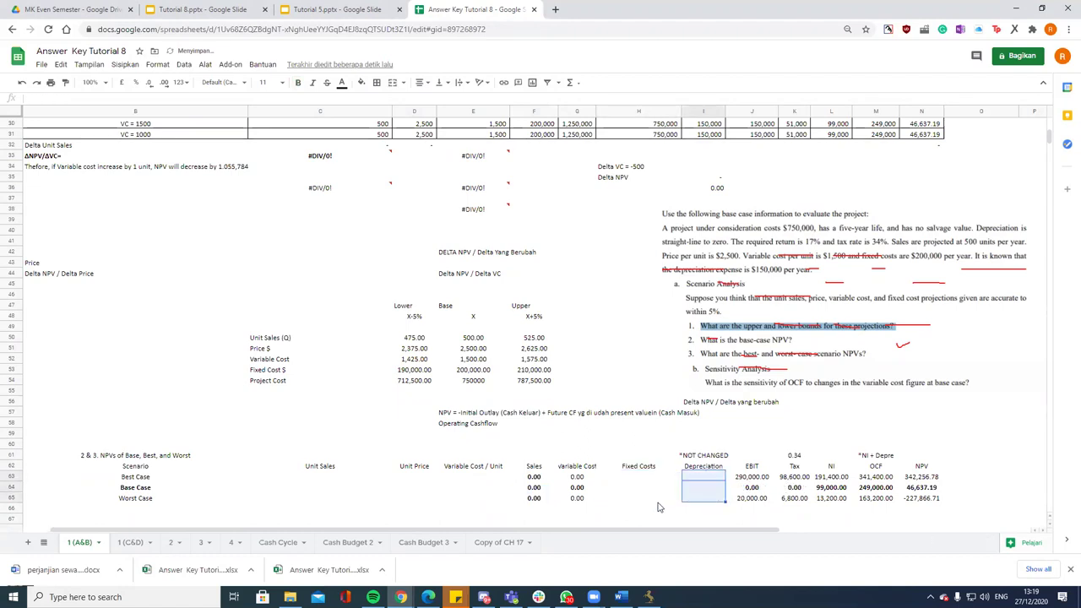
Step: Copy the base case EBIT formula from J64 to the best and worst case rows
click(757, 487)
drag(776, 493, 777, 478)
click(804, 490)
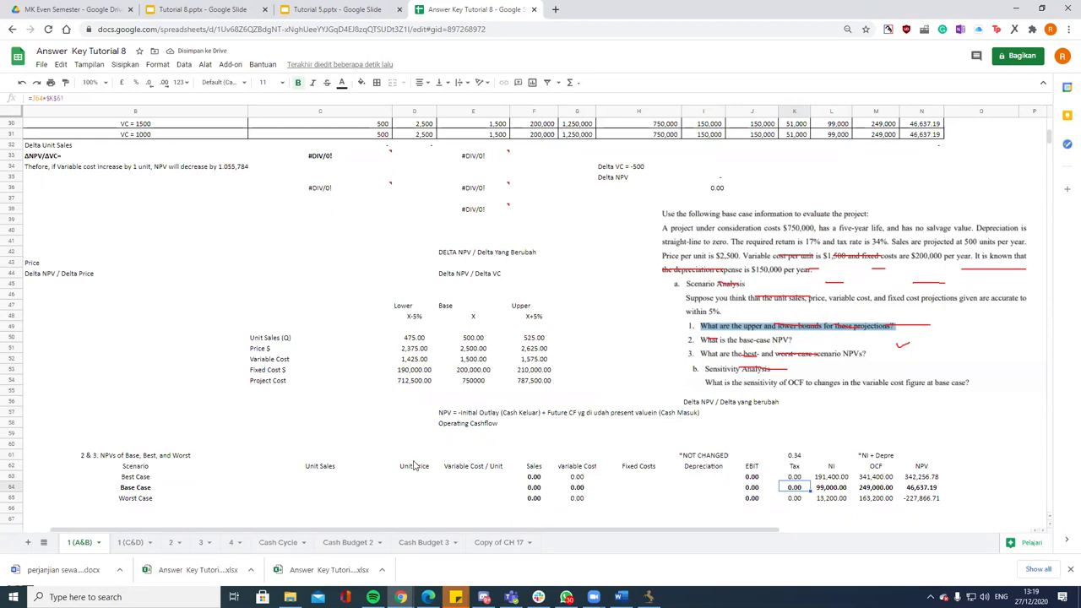
scroll(756, 339, down, 1)
scroll(788, 311, up, 1)
scroll(771, 327, down, 1)
scroll(750, 316, up, 1)
click(750, 316)
click(630, 349)
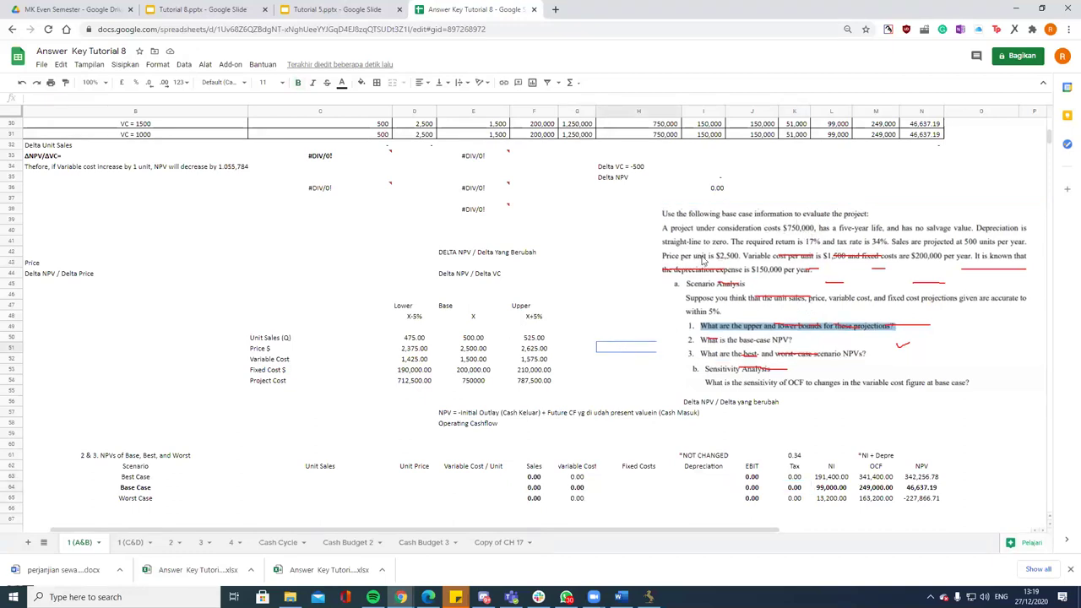
Step: Make the Base column of the bounds table, E47:E54, bold
drag(461, 306, 473, 383)
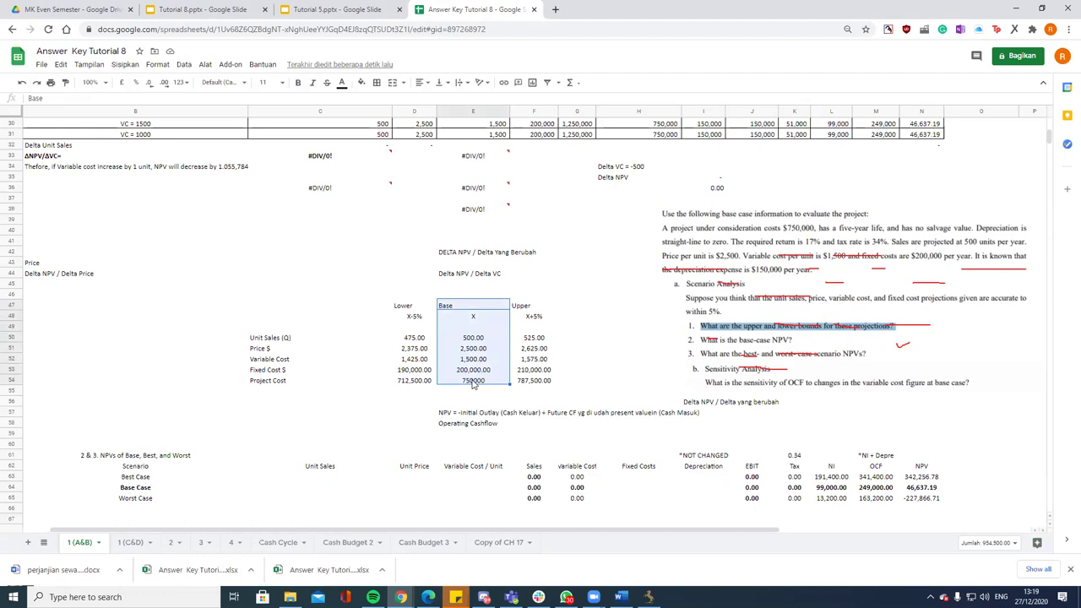
key(ctrl+b)
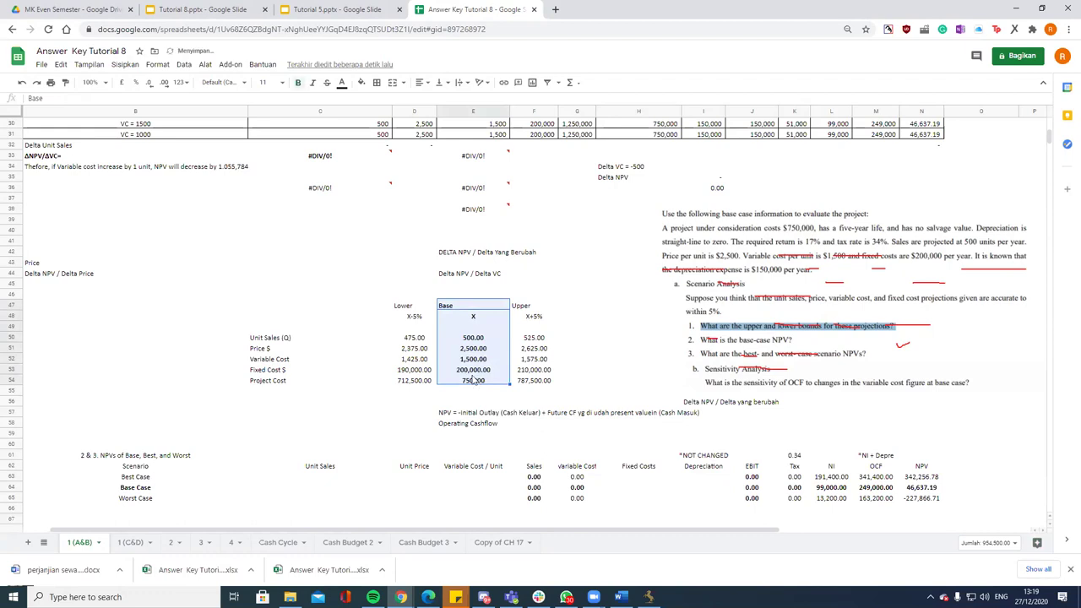
Step: Fill the Base Case row with 500 unit sales, a unit price of 2500 and a variable cost per unit of 1500
click(316, 489)
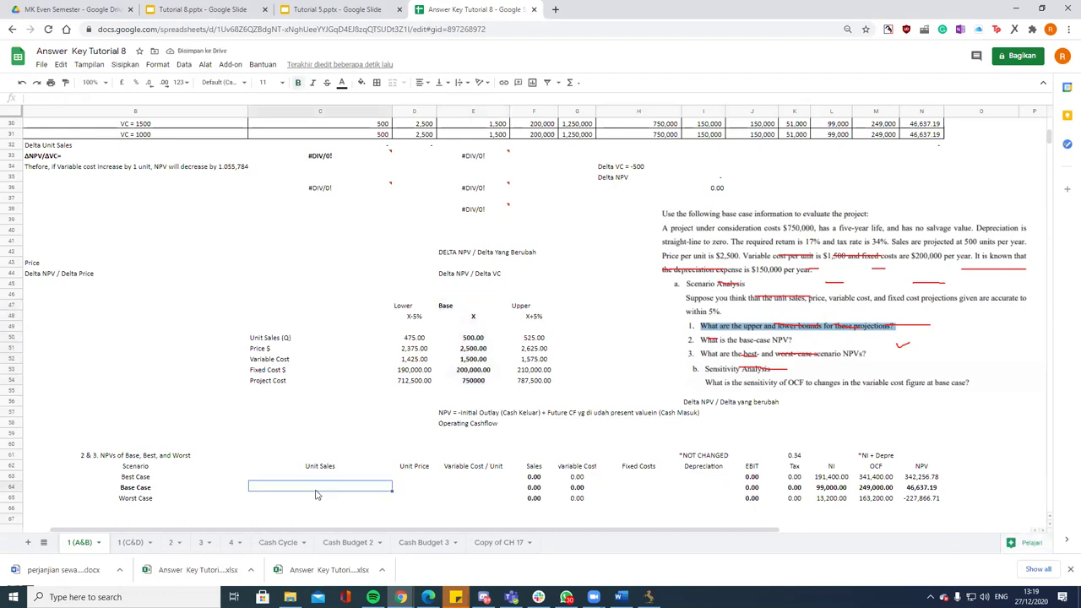
text(500)
key(Tab)
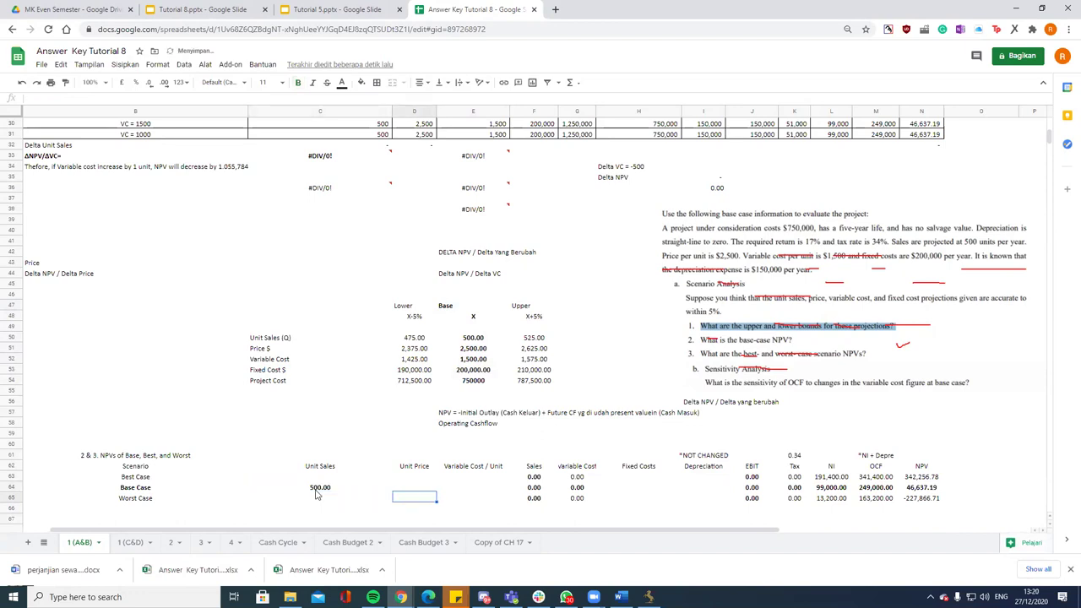
text(2500)
key(Return)
key(Up)
key(Right)
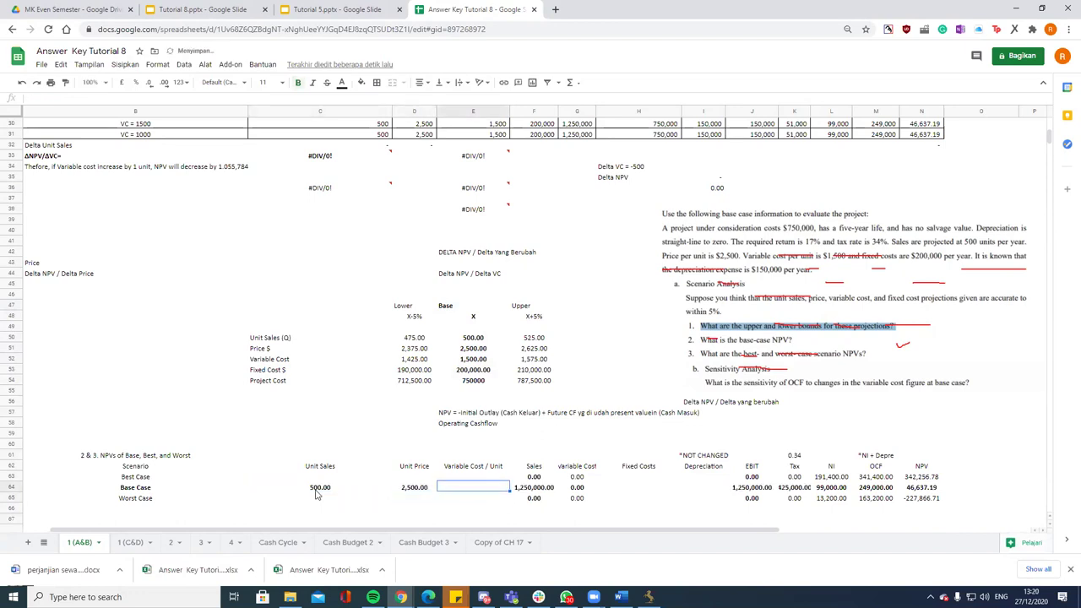
text(1500)
key(Return)
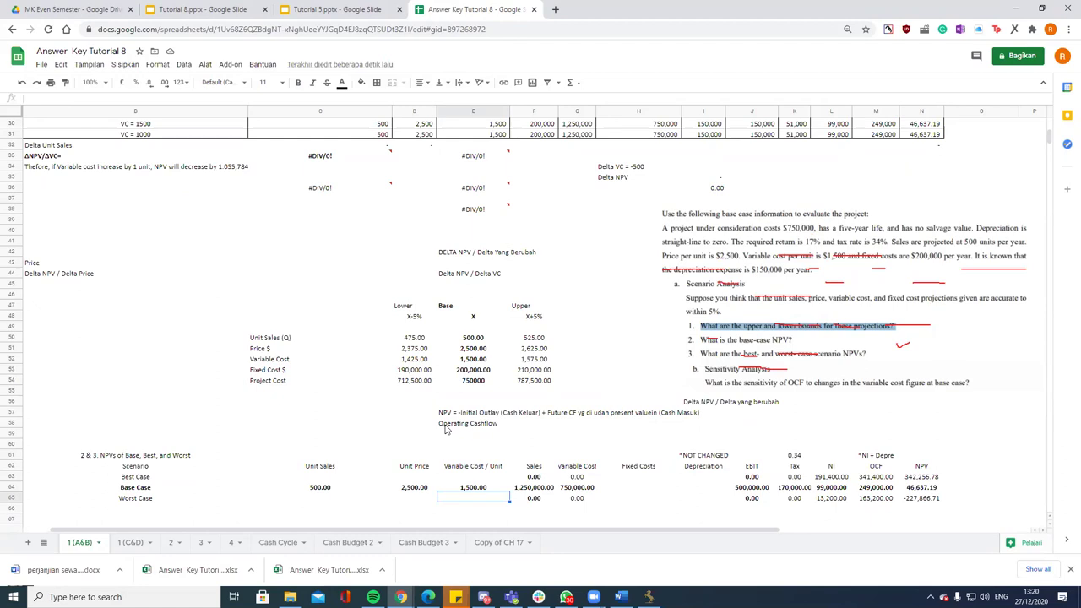
Step: Check the base case Sales and variable cost formulas, and enter 200,000 fixed costs and 150,000 depreciation in that row
click(525, 491)
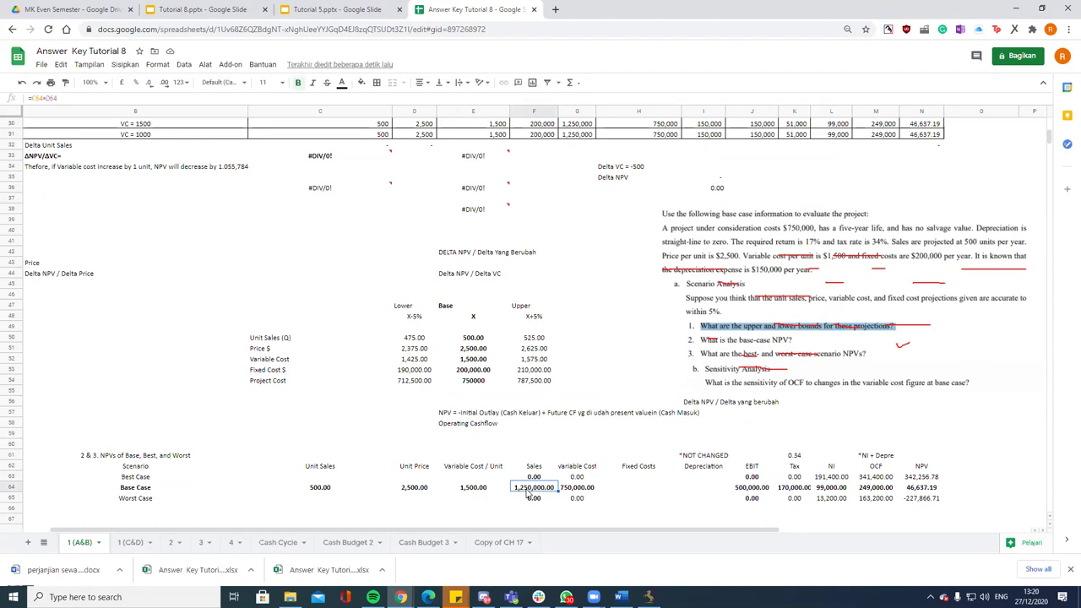
click(580, 489)
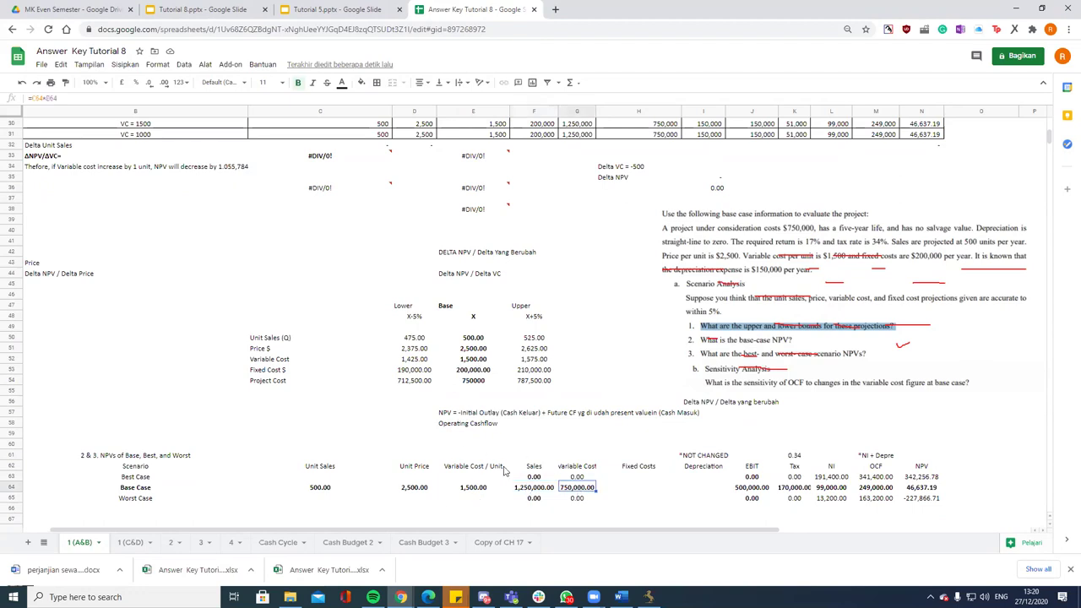
click(644, 495)
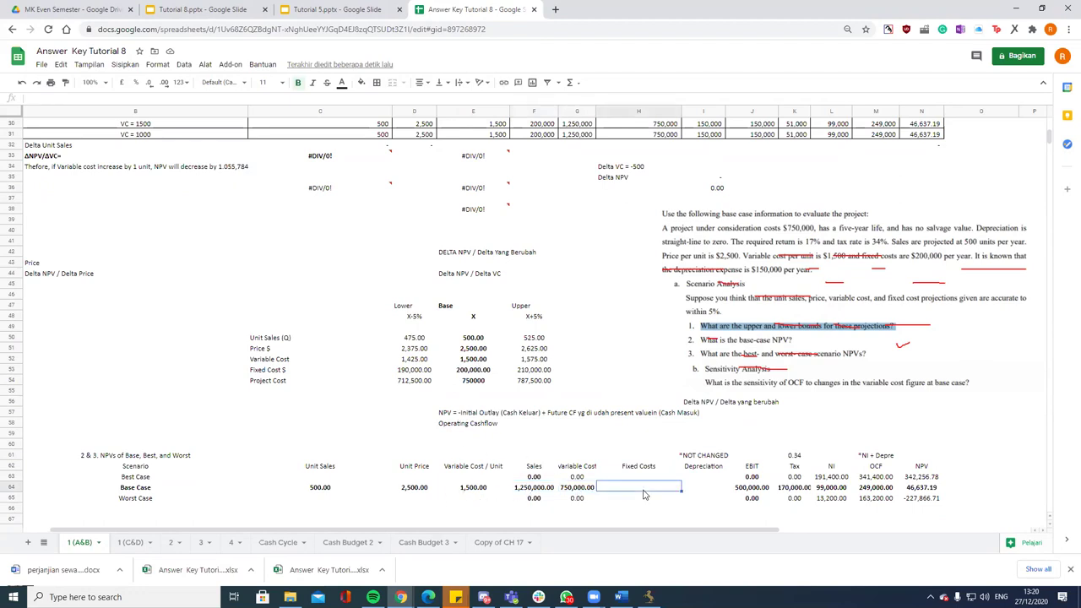
text(200,000)
key(Return)
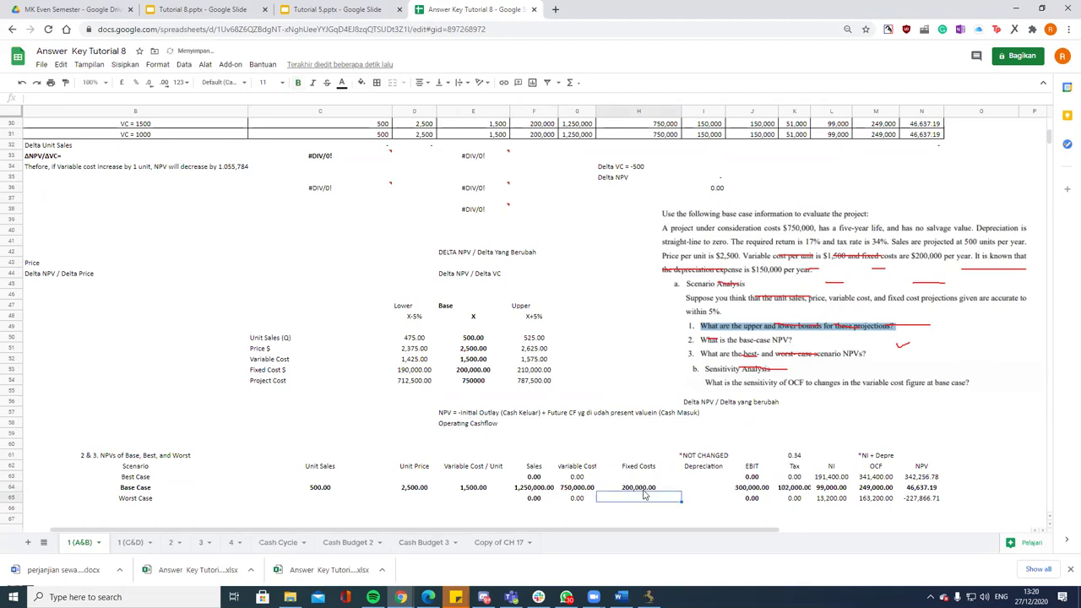
click(714, 491)
text(150)
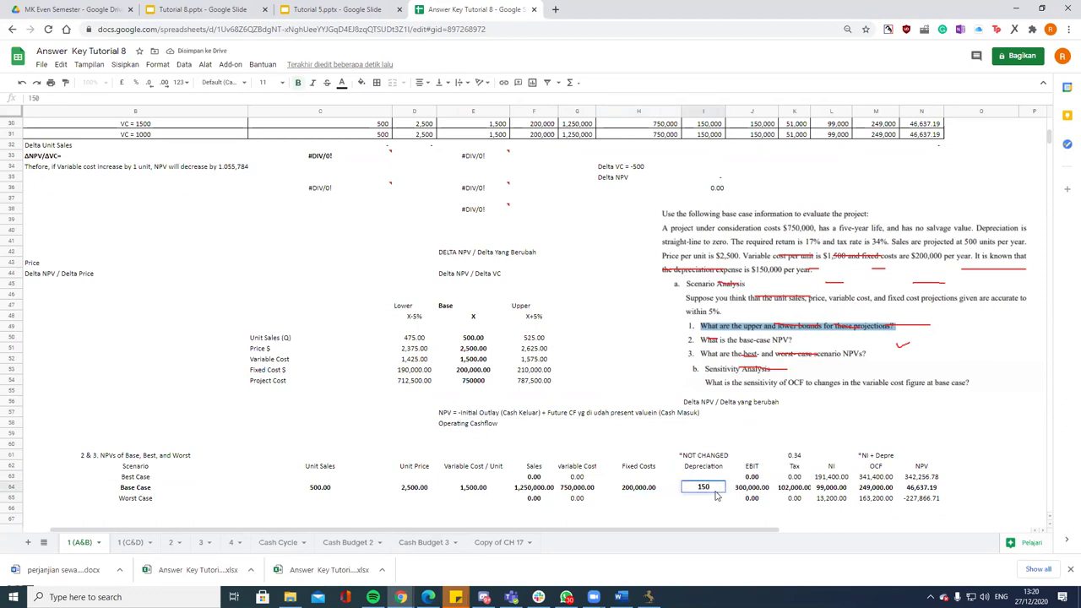
text(,0000)
key(Return)
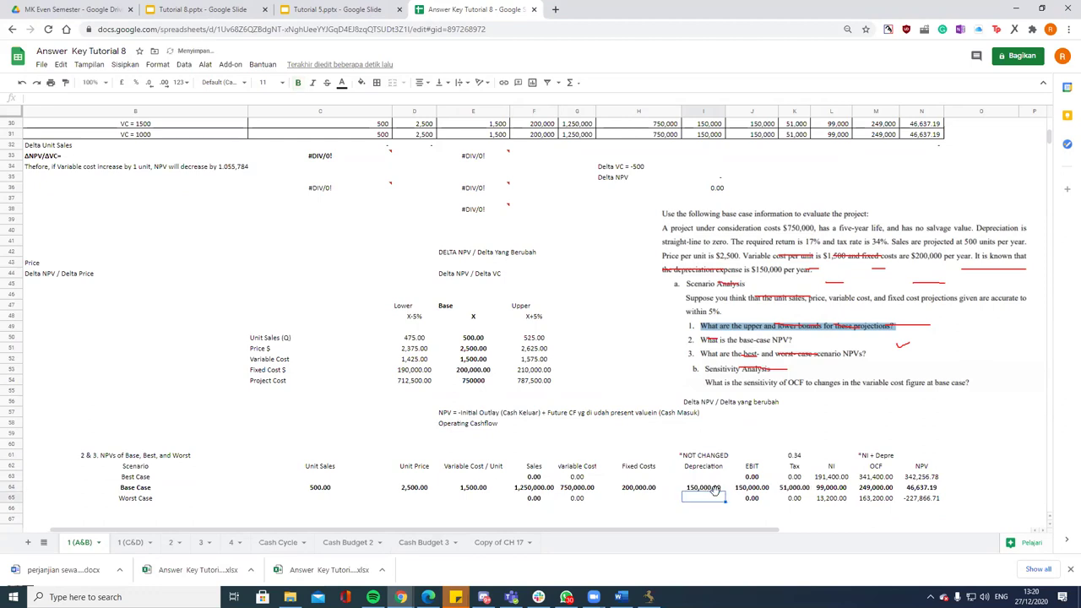
Step: Review the base case row from Sales through Depreciation and inspect the EBIT formula in J64
click(709, 488)
click(548, 489)
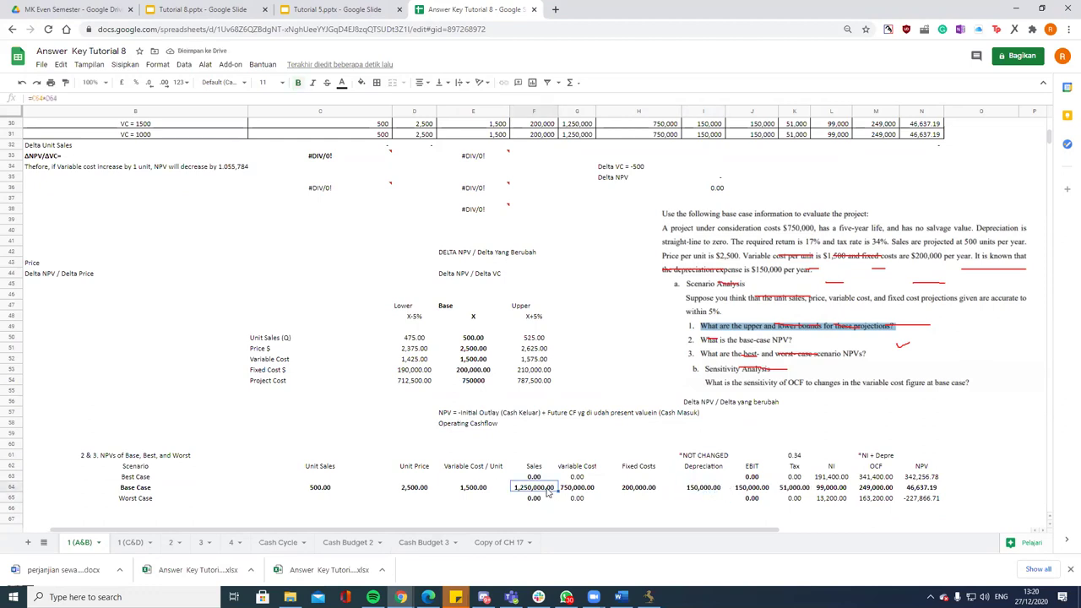
click(575, 494)
click(644, 496)
click(711, 498)
click(750, 491)
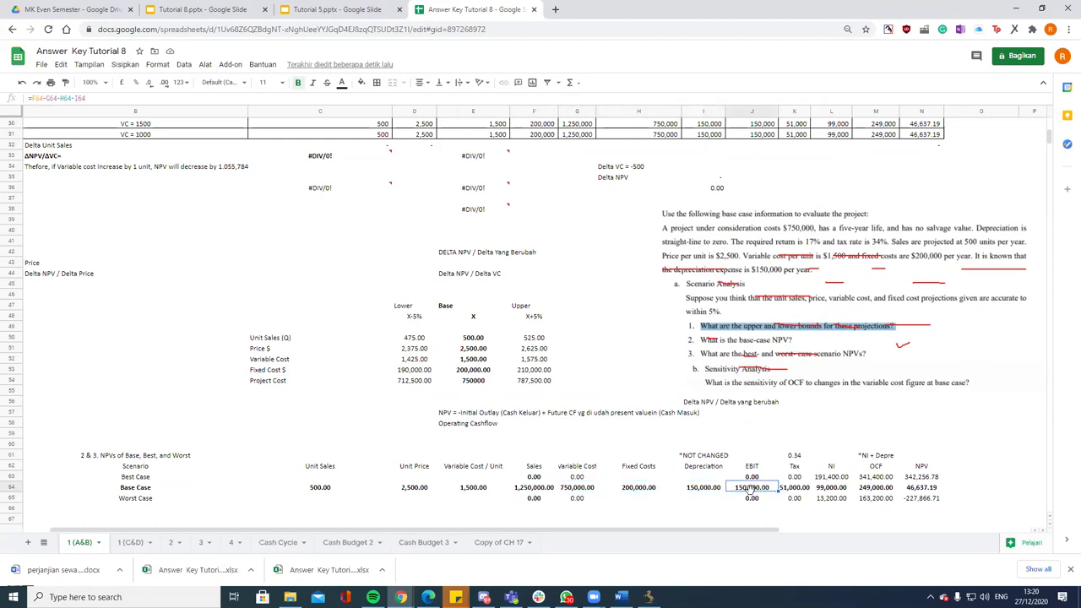
double_click(750, 490)
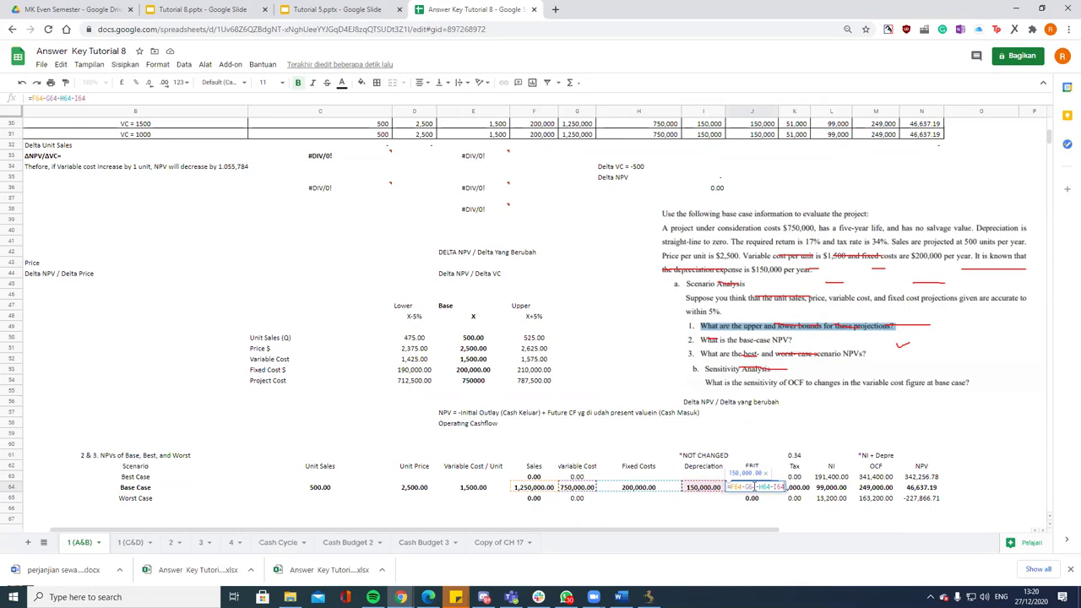
key(Escape)
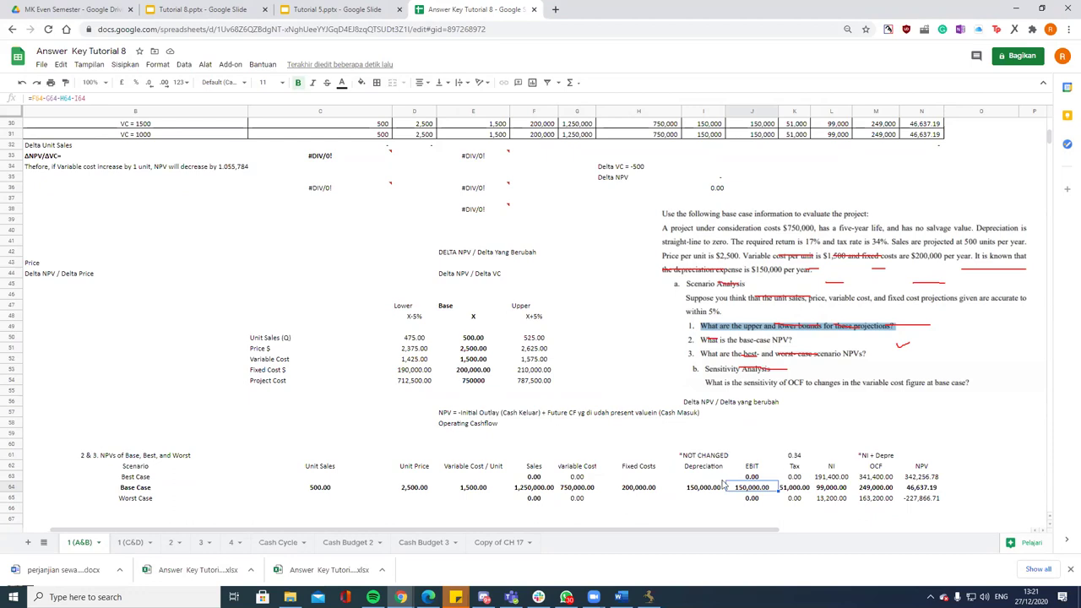
Step: Examine how the base case tax, net income and OCF are derived from EBIT in row 64
click(796, 490)
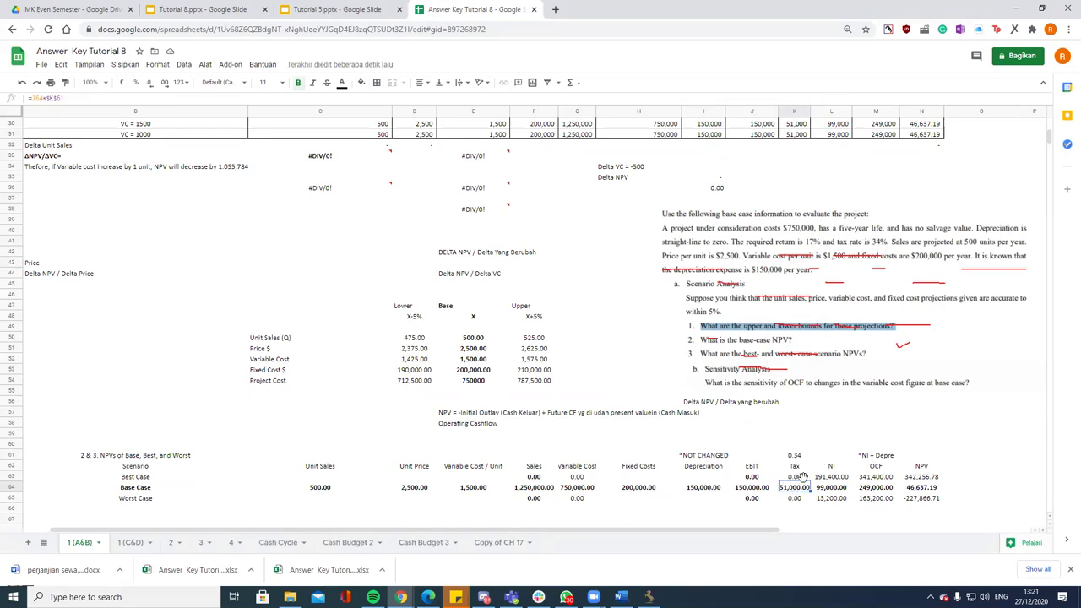
click(764, 490)
click(831, 488)
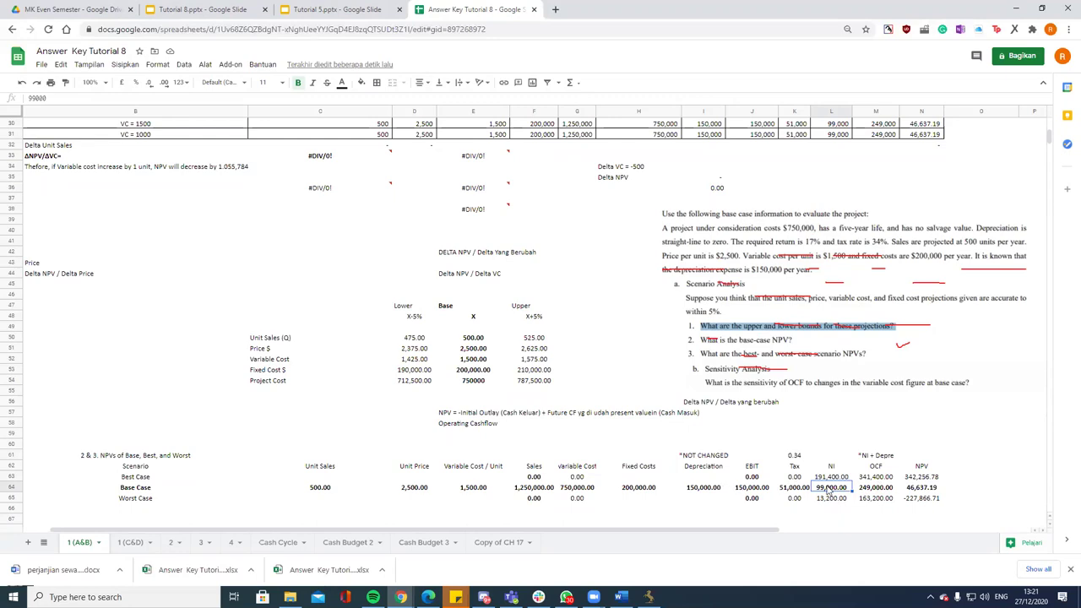
click(876, 488)
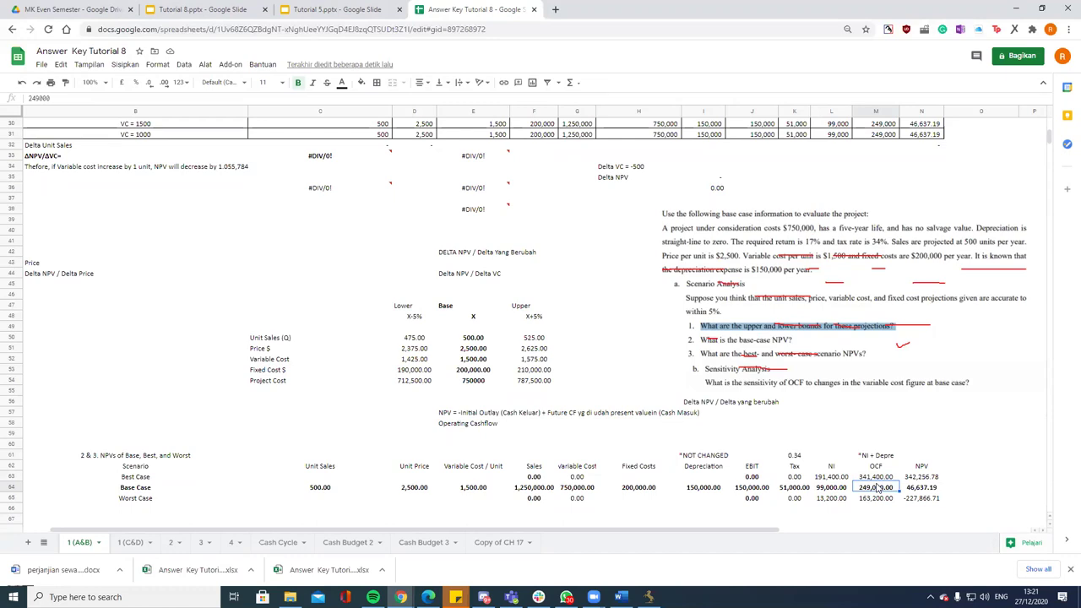
Step: Enter the year numbers 0 to 5 across G68:L68 below the scenario table
scroll(741, 416, down, 3)
click(569, 460)
text(0)
key(Tab)
text(1)
key(Tab)
text(2)
key(Tab)
text(3)
key(Tab)
text(4)
key(Tab)
text(5)
key(Tab)
key(Left)
key(Left)
key(Left)
key(Left)
key(Left)
key(Left)
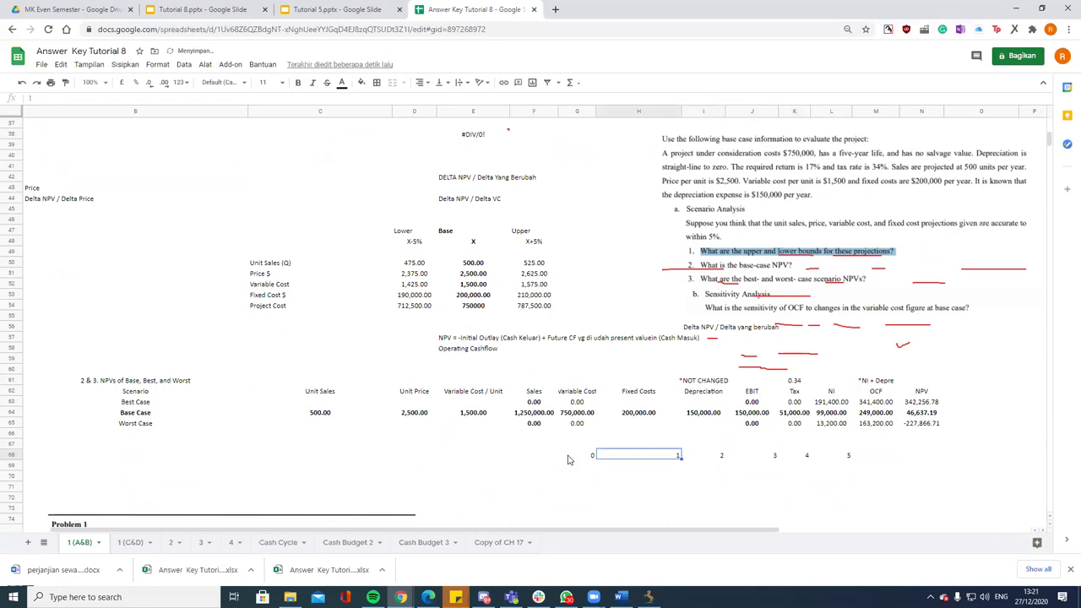
Step: Enter the initial outlay of -750000 under year 0 in G69
key(Down)
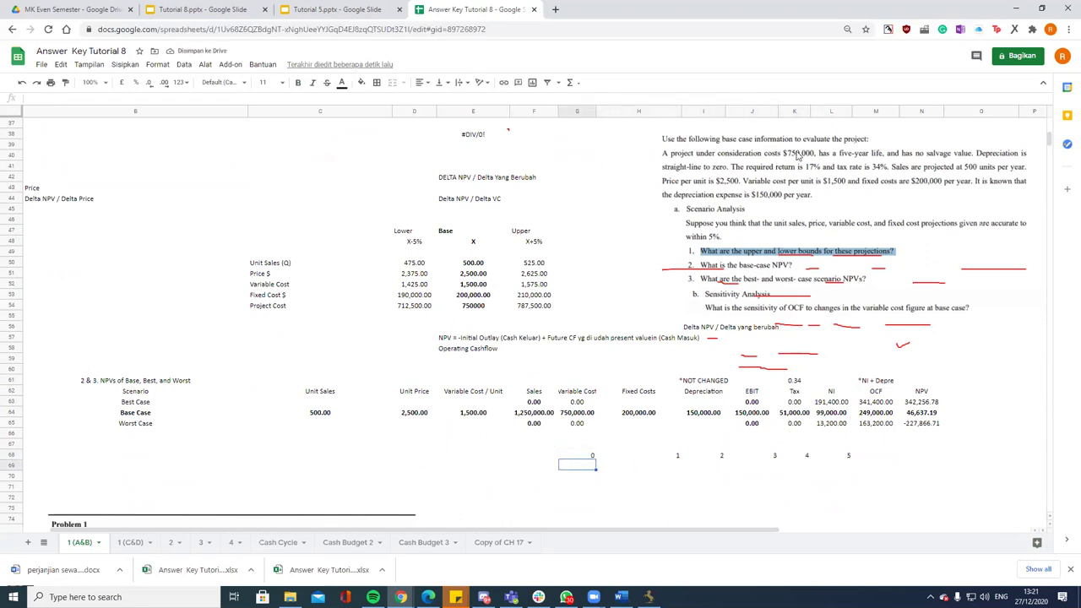
text(-750)
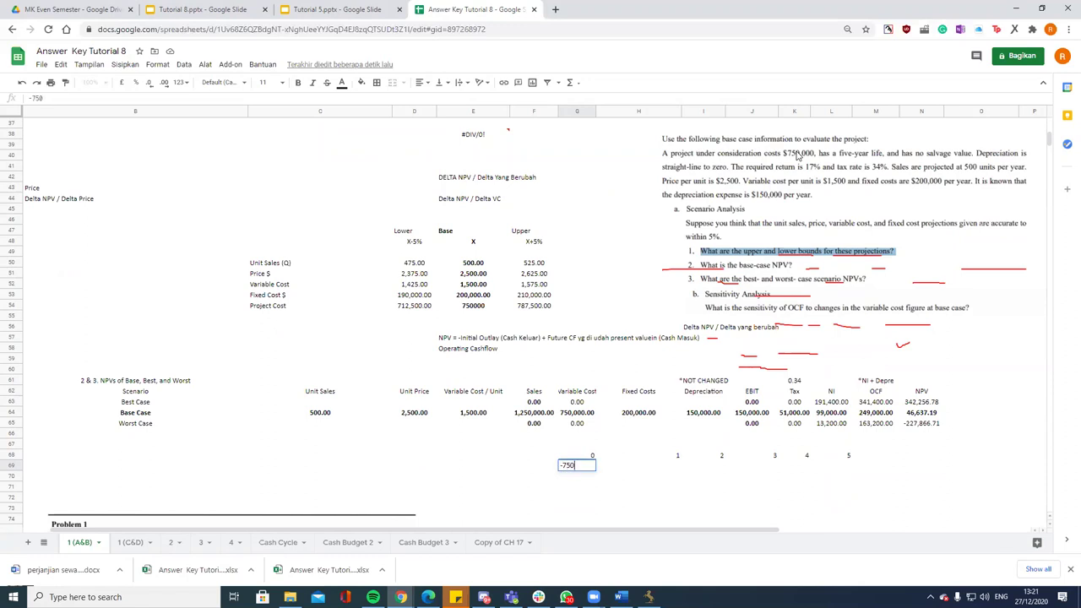
text(000)
key(Return)
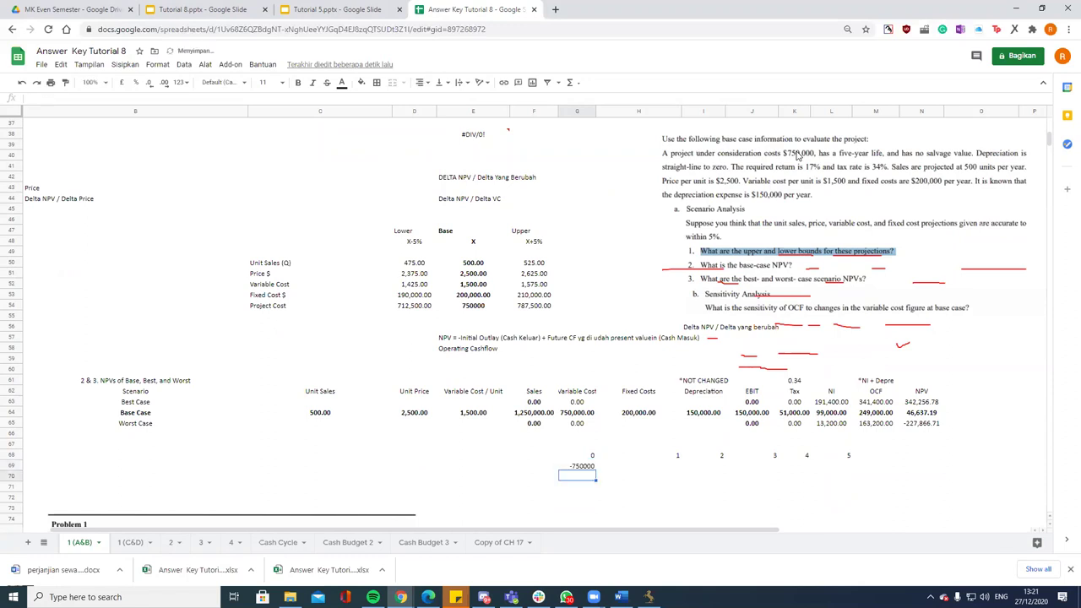
Step: Copy the base case OCF from M64 as a plain value under year 1 and fill it across to year 5
click(875, 412)
key(ctrl+c)
click(677, 466)
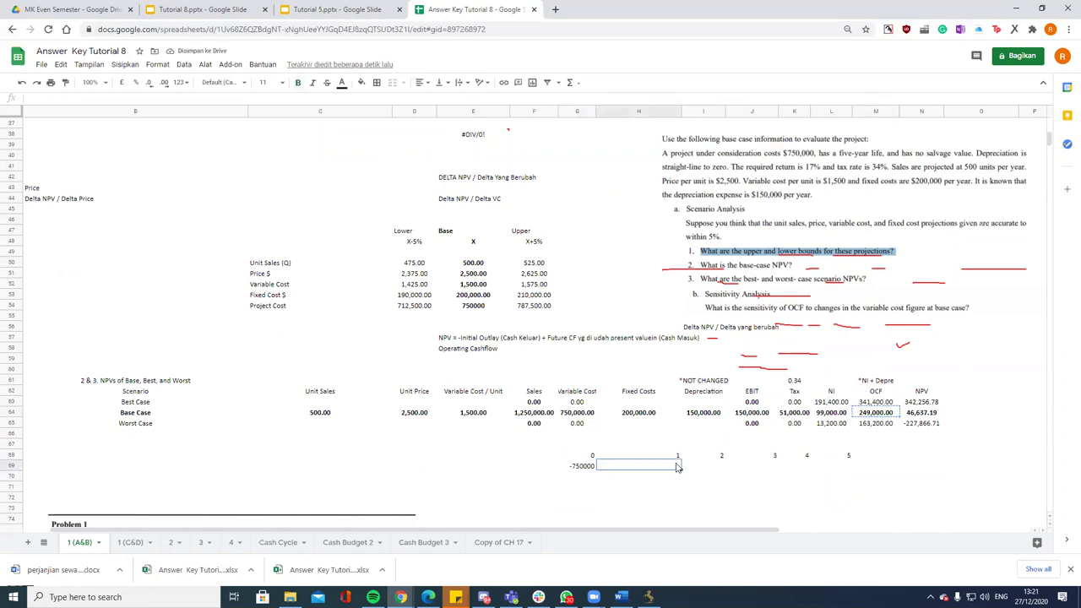
key(ctrl+shift+v)
drag(681, 469, 849, 468)
click(831, 502)
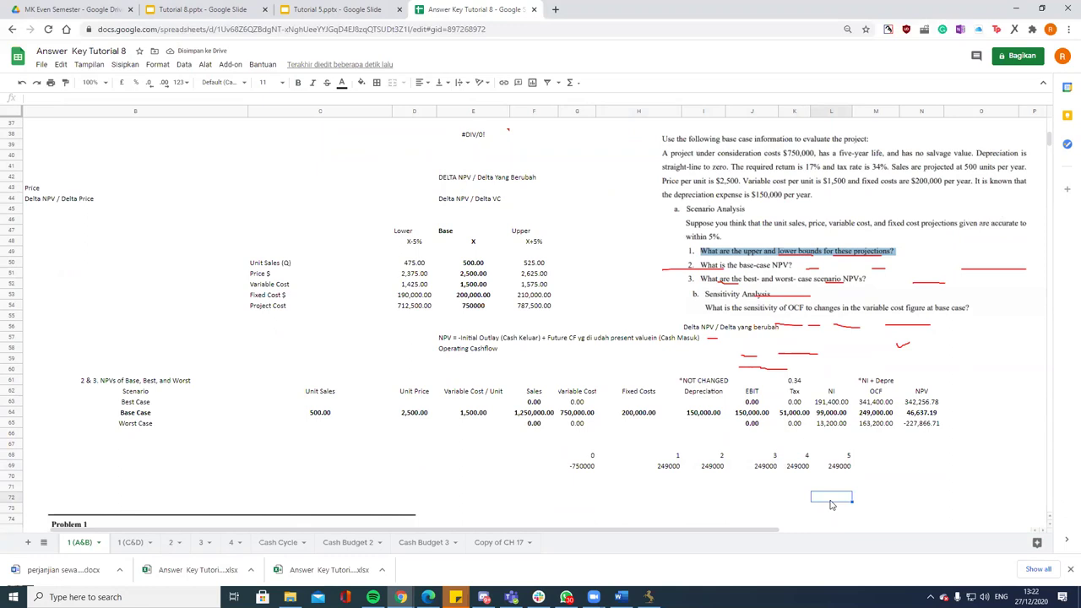
Step: Go over the cash flow years 1 to 5 and label the timeline "Annuity" in M68
click(649, 460)
click(686, 460)
click(752, 460)
click(800, 460)
click(841, 461)
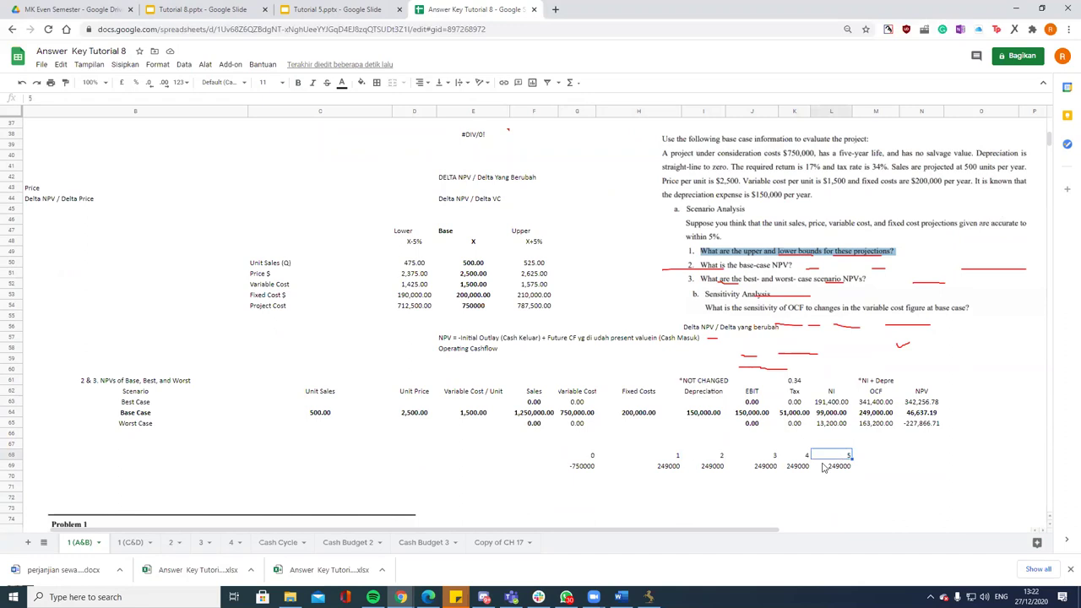
click(882, 459)
text(Annu)
key(Return)
key(Left)
key(Left)
key(Left)
key(Left)
key(Left)
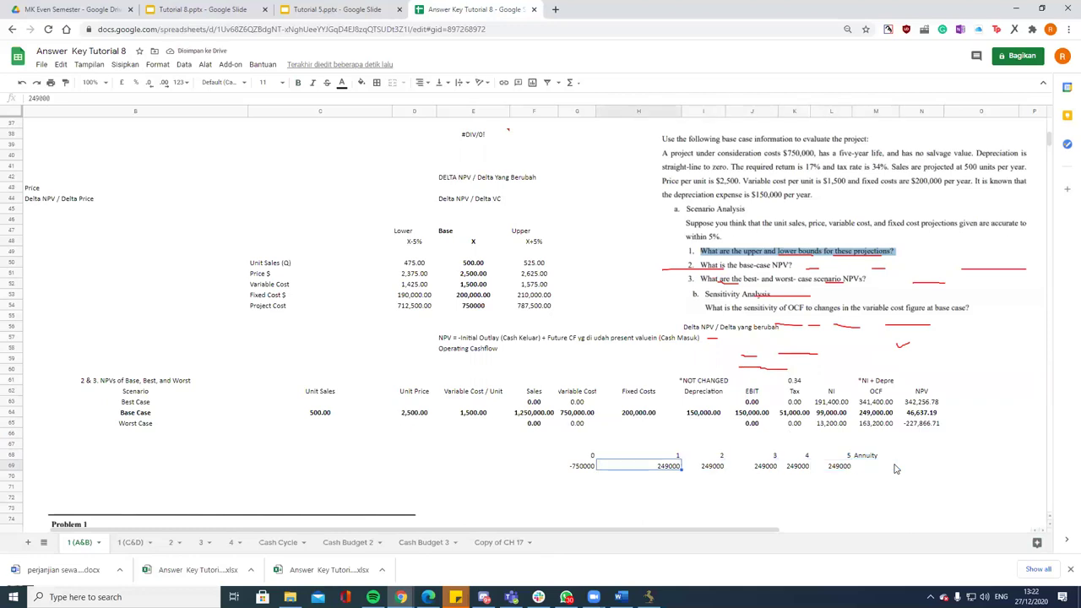
Step: Copy the annuity factor calculated from C5 and C4 near the start of the sheet, and return to the cash flow timeline
scroll(426, 385, up, 4)
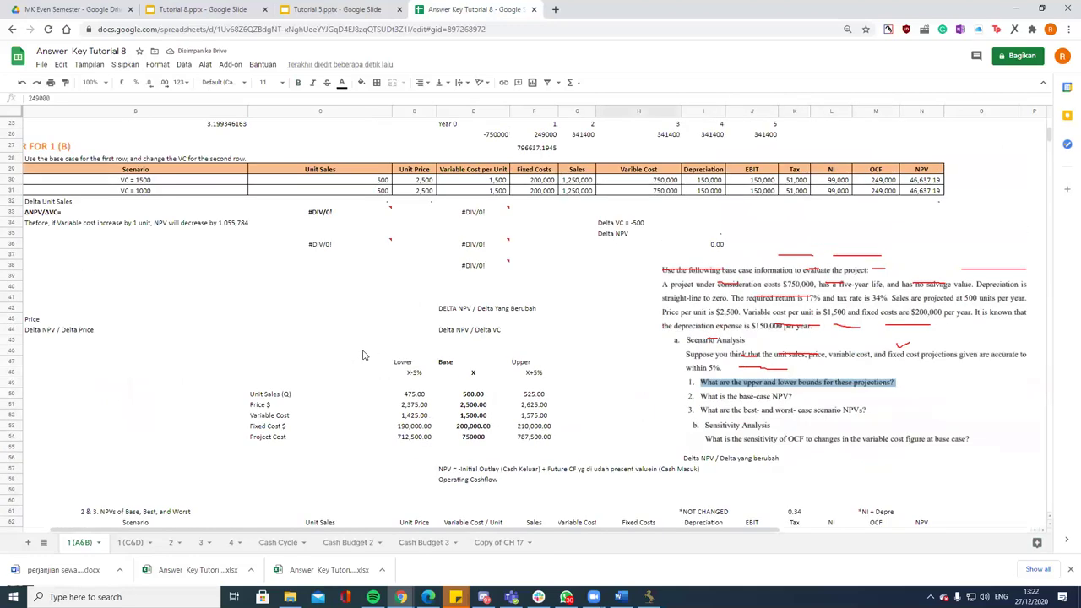
scroll(363, 354, up, 6)
click(135, 272)
scroll(709, 405, down, 12)
scroll(709, 405, down, 4)
scroll(684, 377, down, 2)
scroll(684, 377, up, 9)
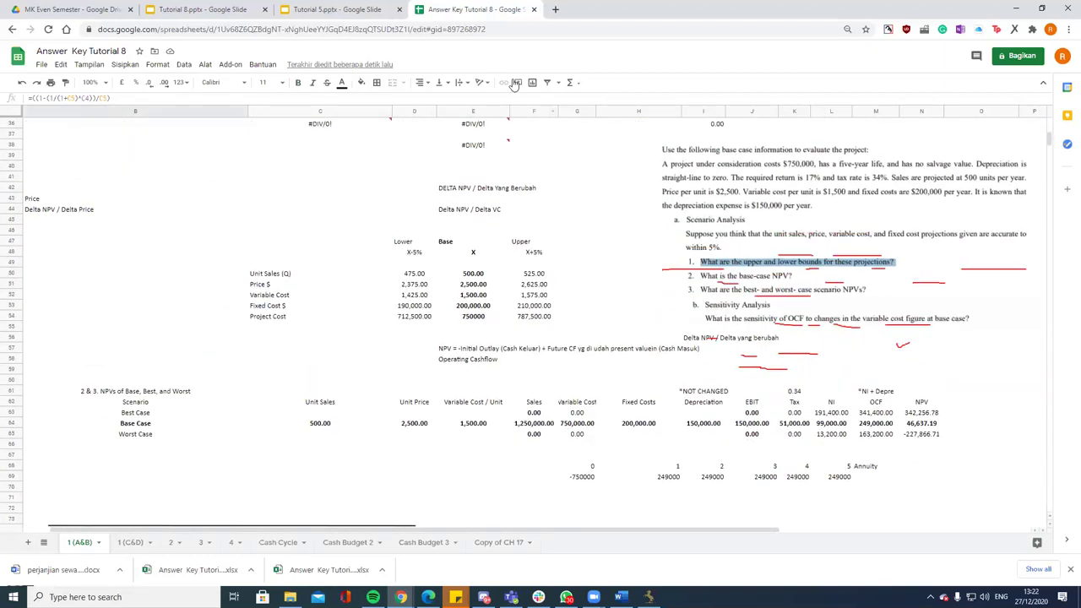
Step: Handwrite the annuity formula CF × (1 − 1/(1+r)^t)/r beside the timeline, circling CF, the year 1 cash flow and the factor
mouse_move(194, 478)
mouse_down()
mouse_move(226, 479)
mouse_move(239, 460)
mouse_move(257, 470)
mouse_move(248, 471)
mouse_up()
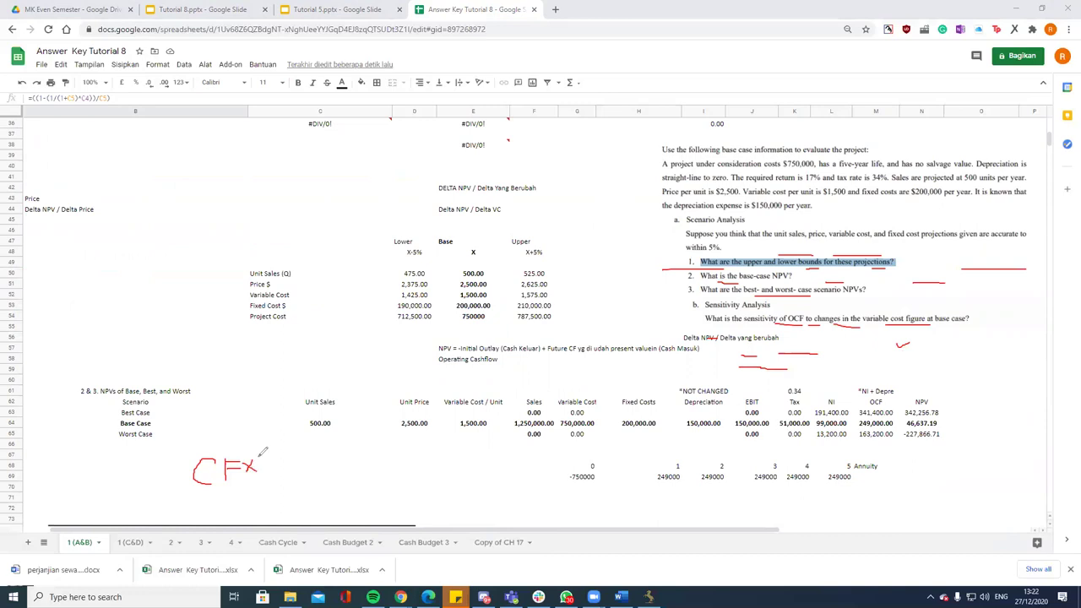
mouse_move(274, 437)
mouse_down()
mouse_move(272, 464)
mouse_move(314, 446)
mouse_move(314, 473)
mouse_move(329, 474)
mouse_move(309, 475)
mouse_move(337, 477)
mouse_move(350, 454)
mouse_up()
drag(264, 485, 356, 483)
drag(294, 498, 310, 499)
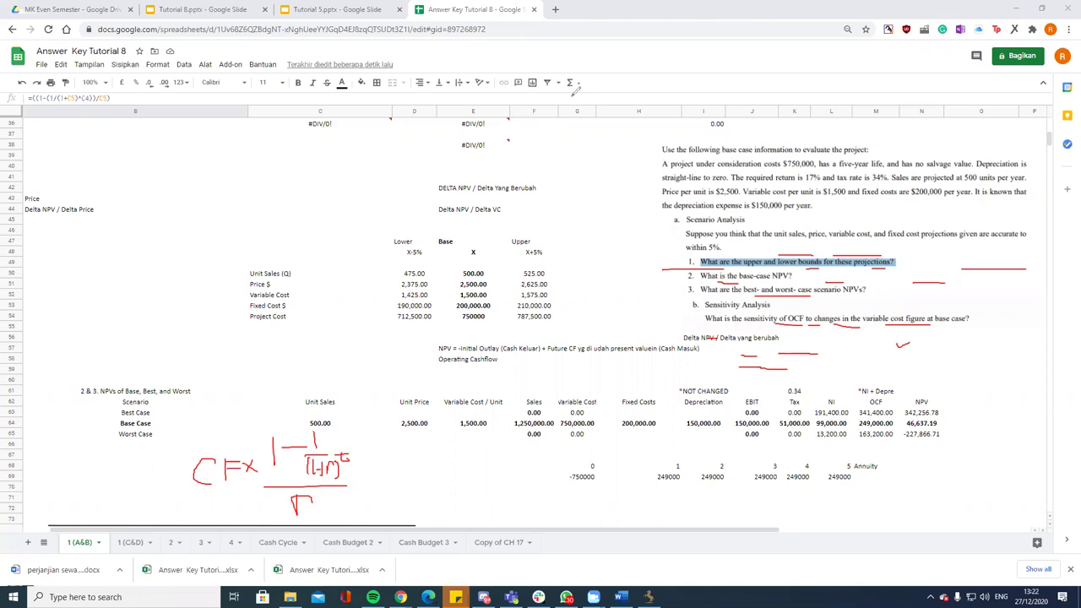
mouse_move(241, 443)
mouse_down()
mouse_move(194, 450)
mouse_move(240, 440)
mouse_up()
mouse_move(667, 473)
mouse_down()
mouse_move(679, 468)
mouse_move(663, 484)
mouse_move(674, 468)
mouse_up()
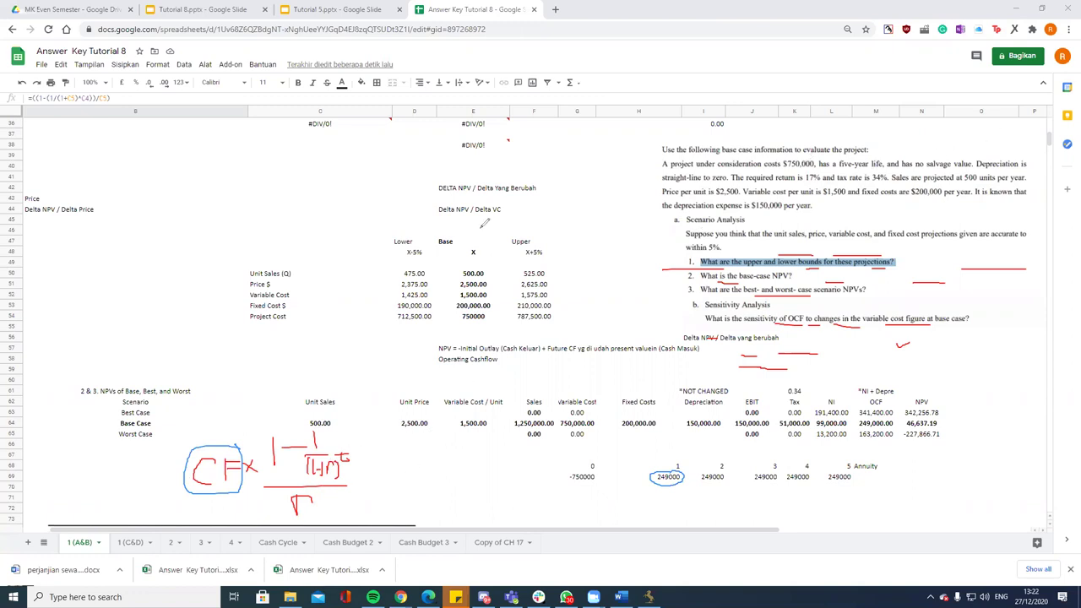
mouse_move(333, 424)
mouse_down()
mouse_move(312, 422)
mouse_move(272, 489)
mouse_move(362, 460)
mouse_move(342, 424)
mouse_up()
Step: Paste the annuity factor as a value into D67 and label it "PVIF Annuity" in D66
click(395, 456)
key(ctrl+v)
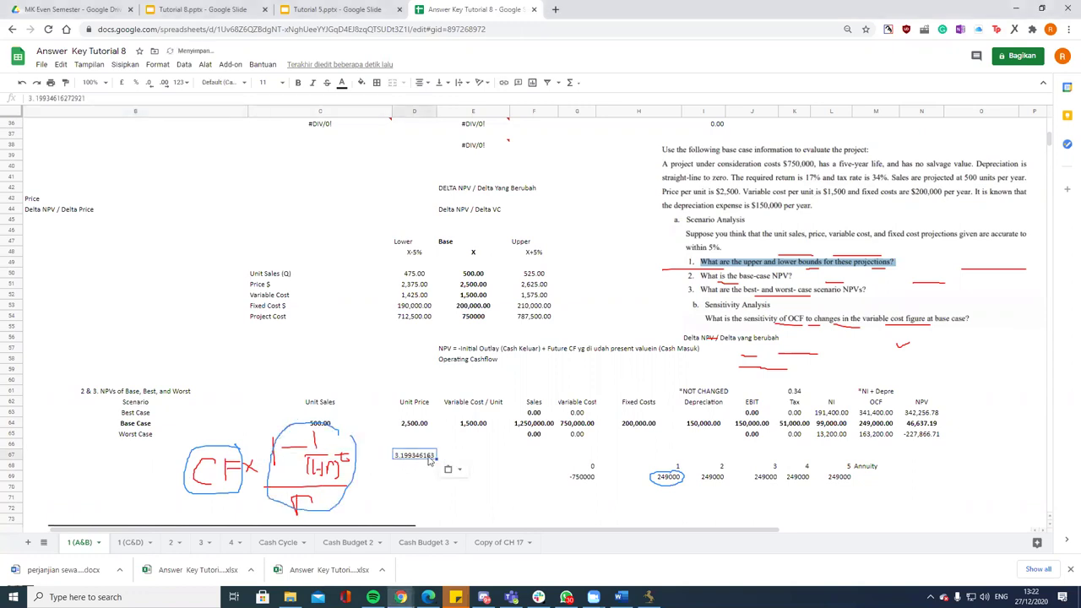
click(673, 477)
click(403, 446)
text(PVIF AN)
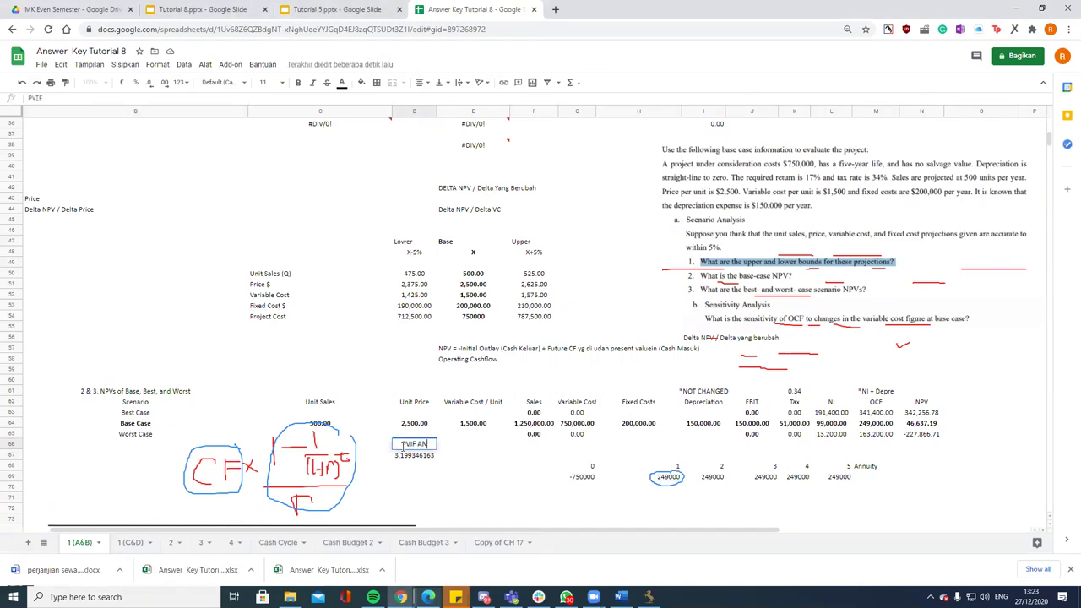
key(BackSpace)
text(nnuity)
Step: Calculate the present value of the cash flows in H70 with the formula =H69*D67
click(667, 487)
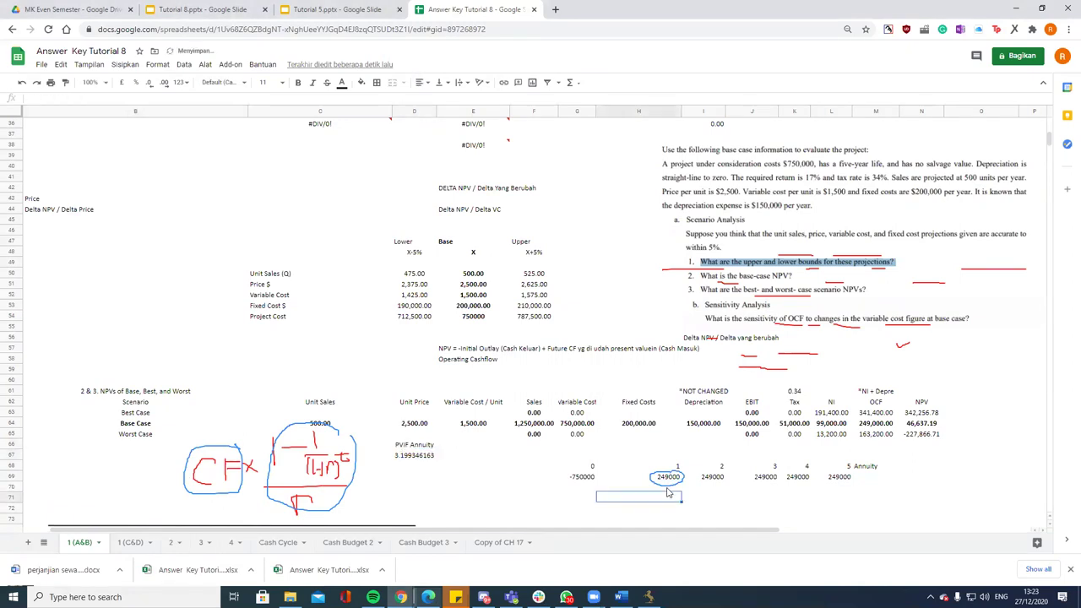
text(=H69*)
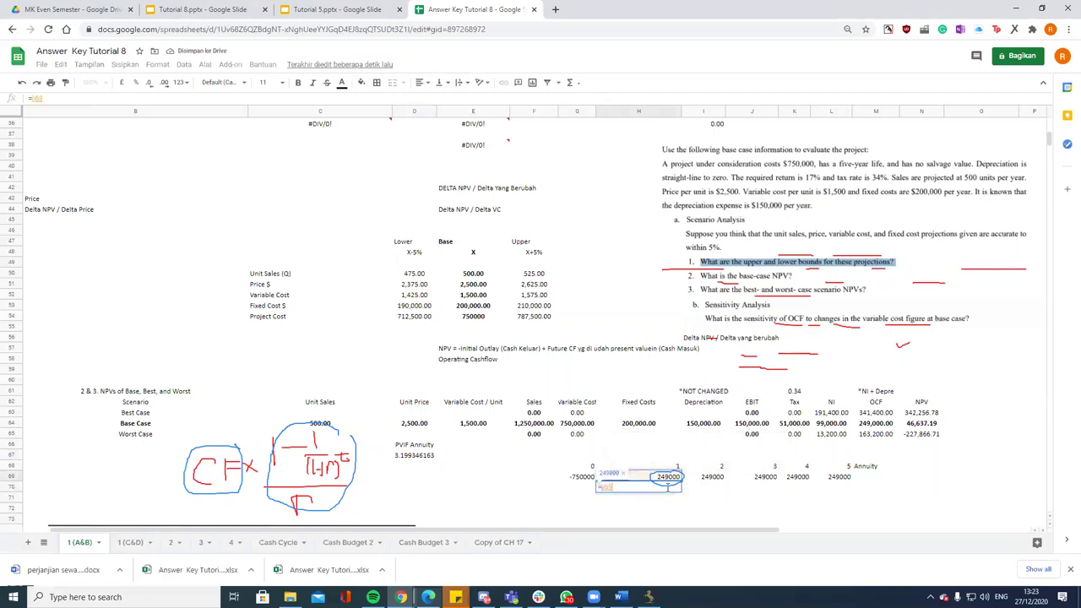
key(Left)
key(Left)
key(Left)
key(Left)
key(Left)
key(Right)
key(Up)
key(Up)
key(Up)
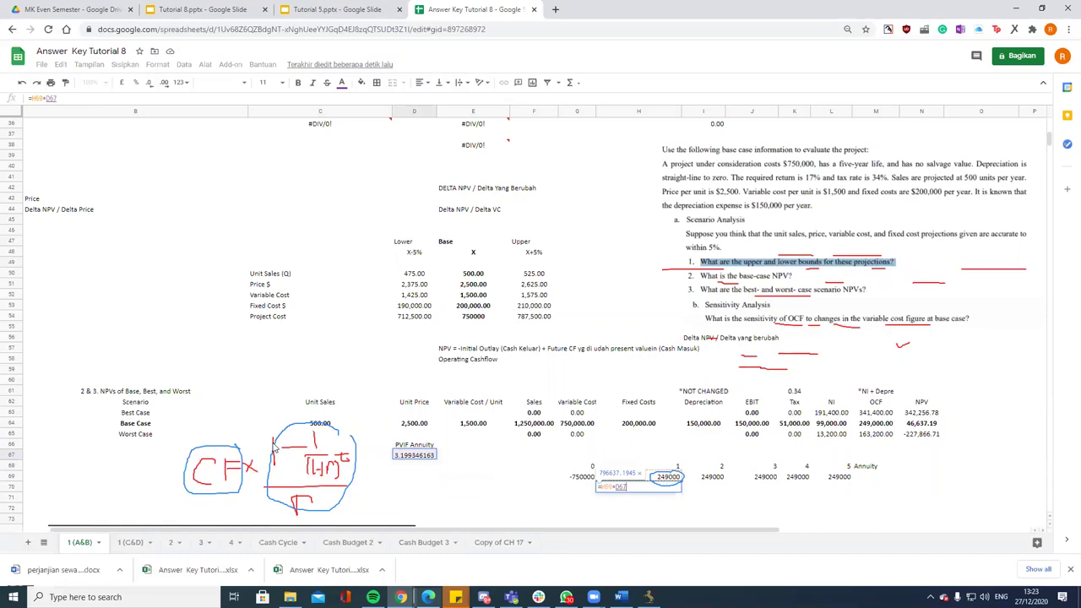
key(Return)
Step: Compare the present value in H70 and the initial outlay in G69 with the base case NPV in N64
click(646, 491)
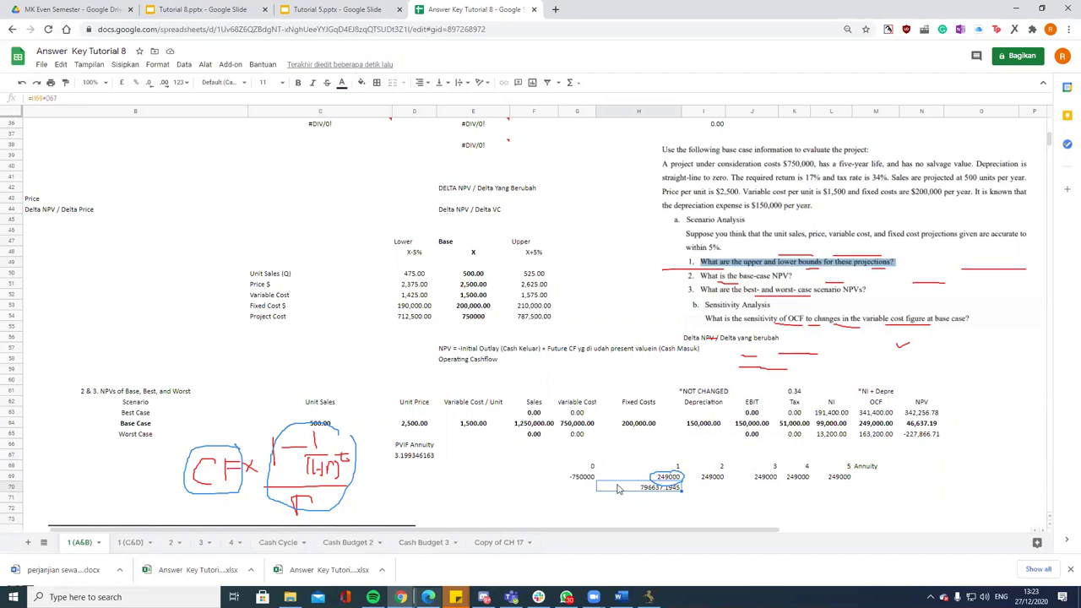
click(591, 483)
click(935, 425)
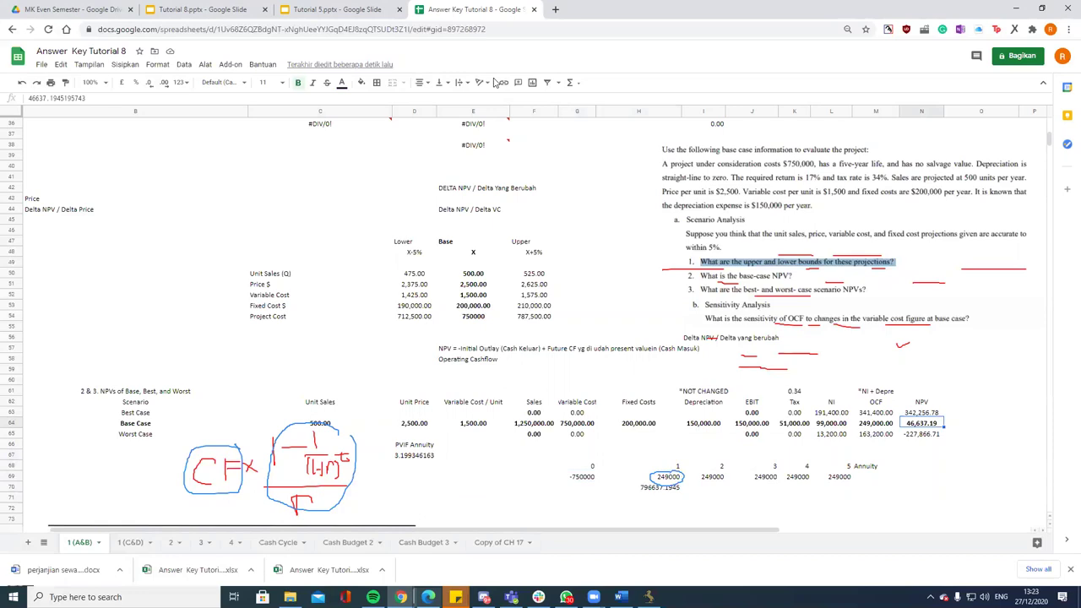
Step: Erase the red marks over the problem text, and mark the annuity factor, H70 and the words "best-" and "worst- case" in blue
mouse_move(641, 341)
mouse_down()
mouse_move(742, 373)
mouse_move(781, 336)
mouse_up()
mouse_move(792, 291)
mouse_down()
mouse_move(678, 341)
mouse_move(675, 315)
mouse_move(726, 284)
mouse_move(828, 252)
mouse_move(931, 274)
mouse_move(966, 264)
mouse_move(972, 281)
mouse_up()
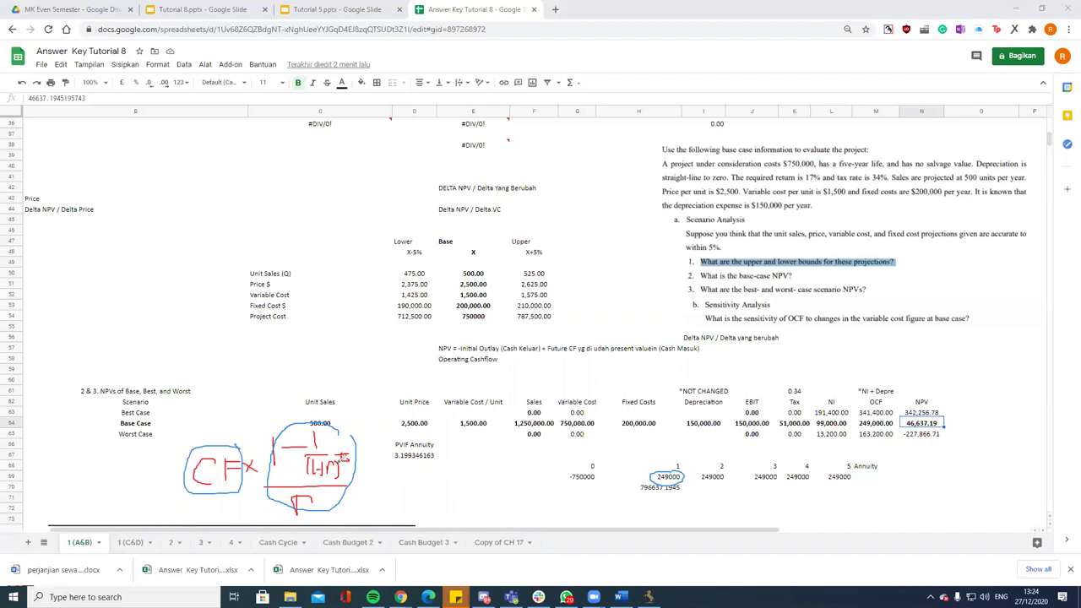
mouse_move(435, 445)
mouse_down()
mouse_move(390, 446)
mouse_move(409, 458)
mouse_move(445, 453)
mouse_up()
drag(639, 491, 682, 490)
drag(744, 294, 761, 294)
drag(775, 294, 816, 294)
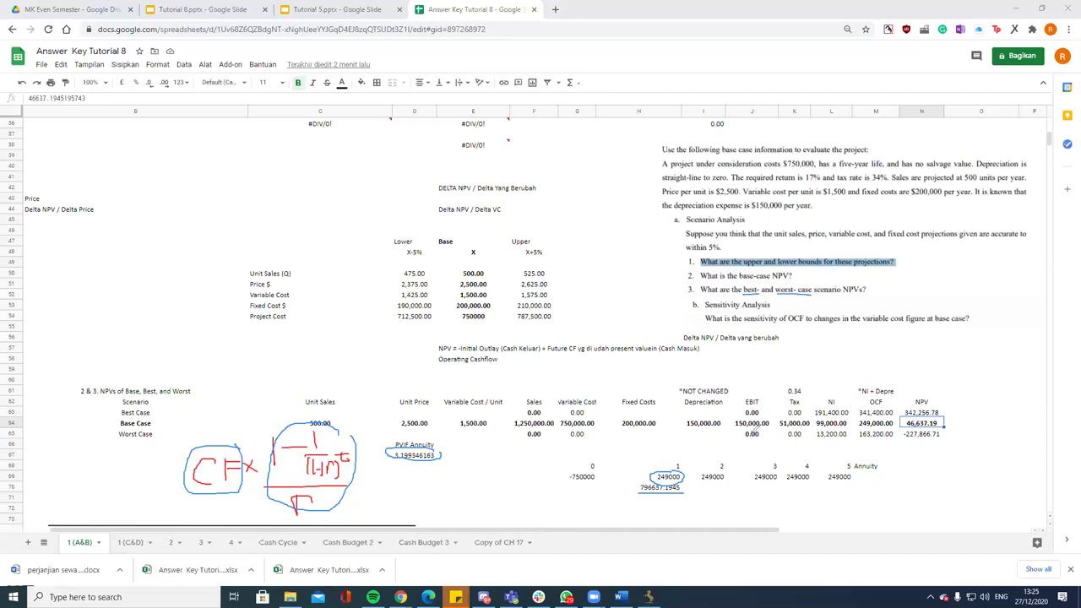
Step: Erase the handwritten formula, and circle the bounds table's best case values in blue and worst case values in red
mouse_move(234, 460)
mouse_down()
mouse_move(323, 436)
mouse_move(258, 487)
mouse_move(330, 477)
mouse_move(300, 434)
mouse_up()
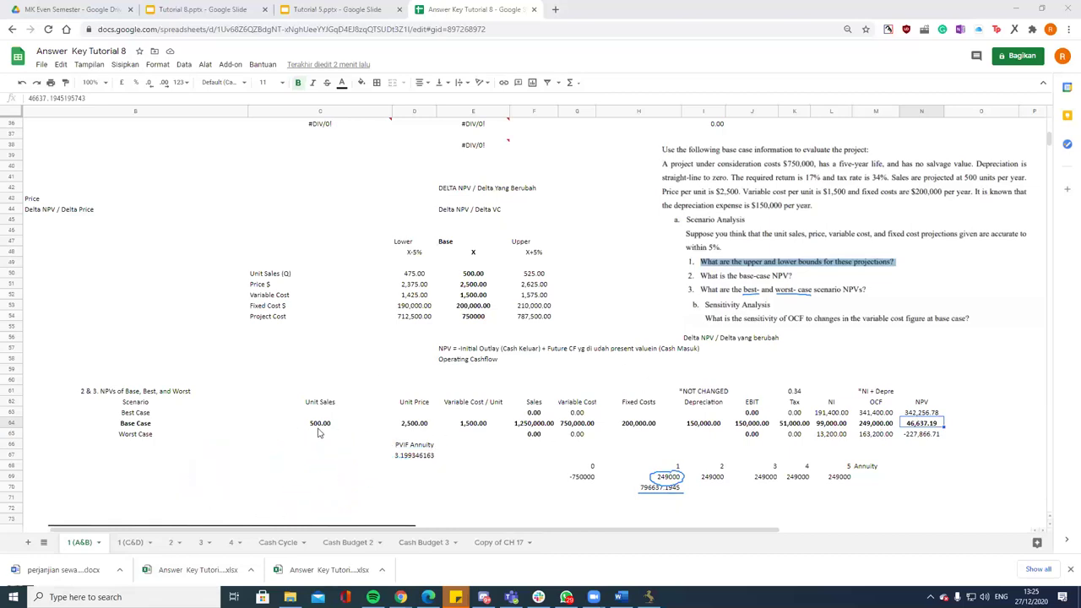
click(321, 424)
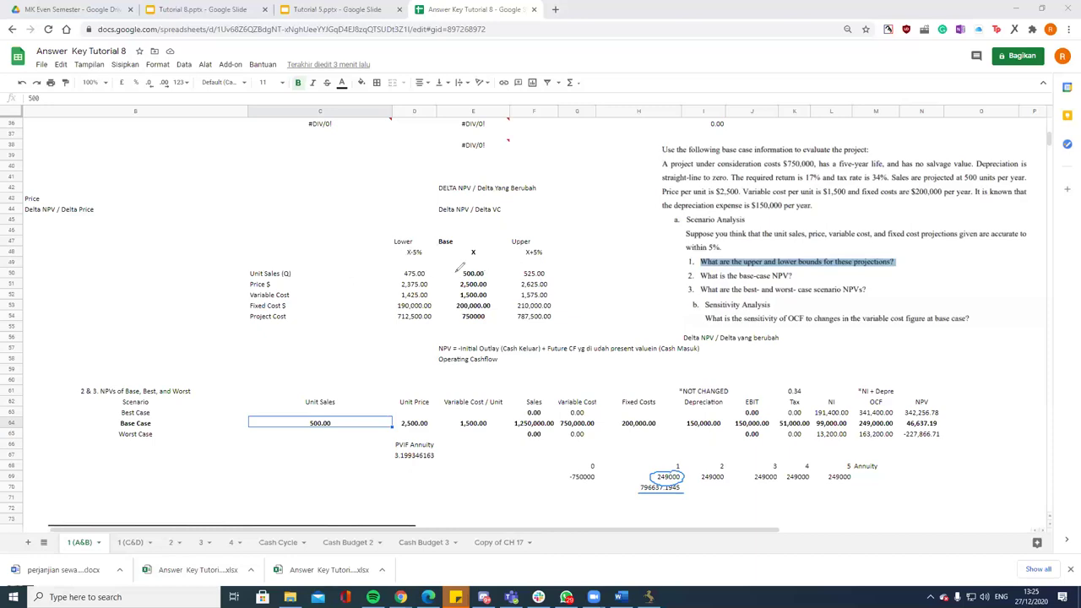
mouse_move(521, 275)
mouse_down()
mouse_move(559, 272)
mouse_move(522, 264)
mouse_up()
mouse_move(540, 279)
mouse_down()
mouse_move(515, 285)
mouse_move(554, 284)
mouse_up()
mouse_move(427, 290)
mouse_down()
mouse_move(400, 292)
mouse_move(422, 301)
mouse_move(433, 287)
mouse_move(434, 303)
mouse_up()
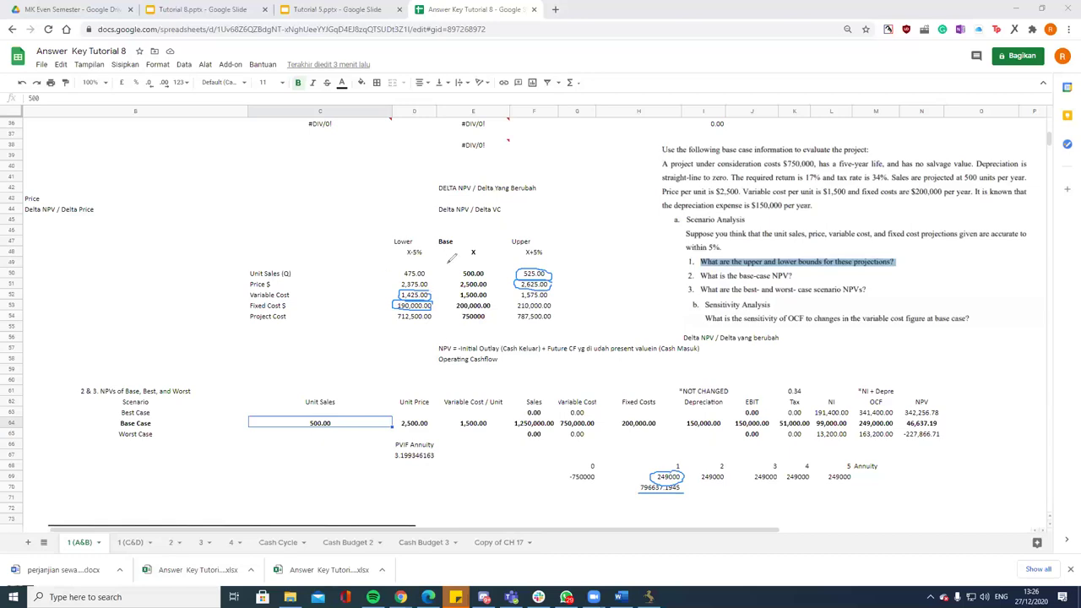
mouse_move(424, 270)
mouse_down()
mouse_move(397, 272)
mouse_move(432, 278)
mouse_move(400, 285)
mouse_move(432, 280)
mouse_up()
mouse_move(510, 287)
mouse_down()
mouse_move(556, 296)
mouse_move(557, 307)
mouse_up()
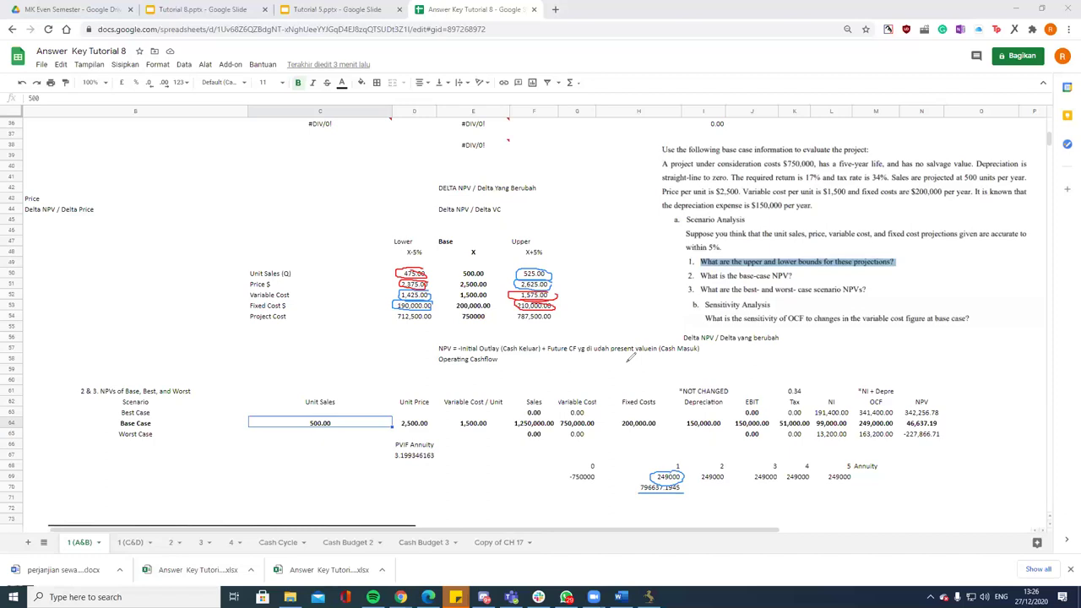
Step: Enter the best case unit sales of 525, unit price of 2625 and variable cost per unit of 1425 in row 63
click(310, 413)
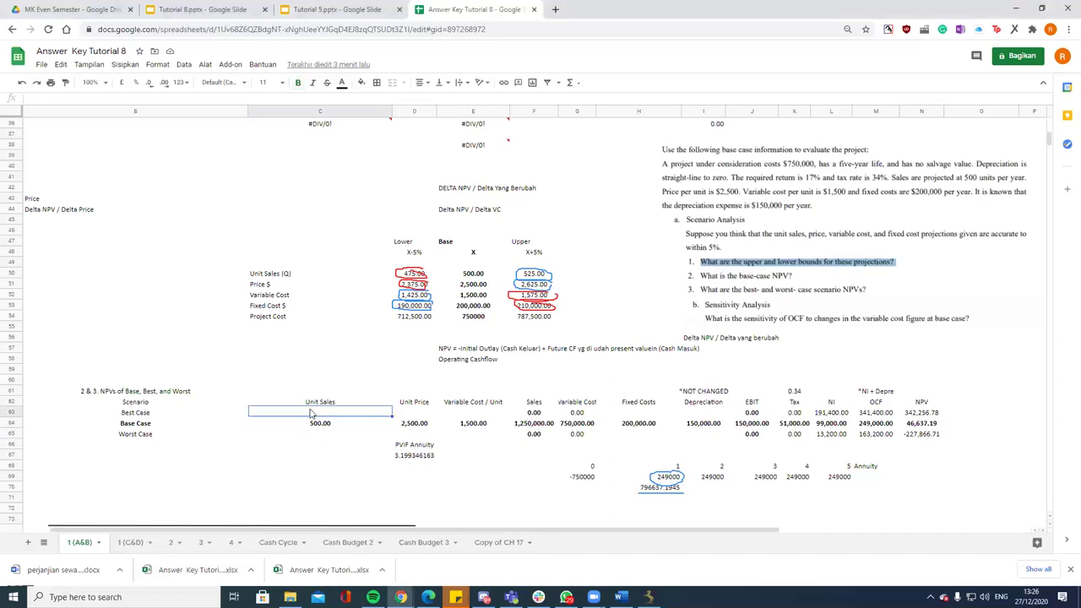
text(475)
key(Tab)
text(2625)
key(Tab)
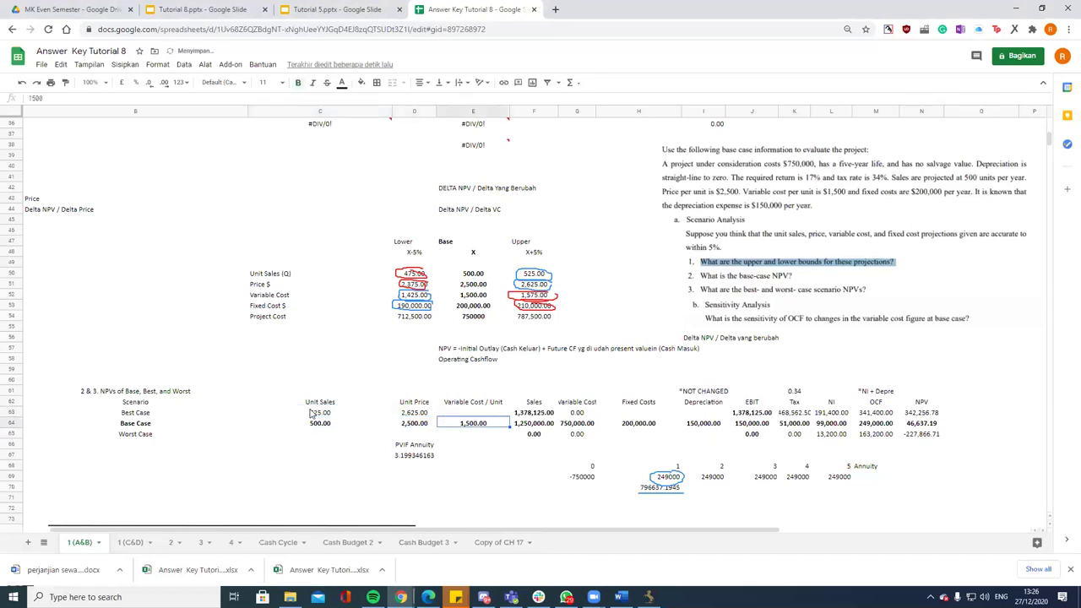
text(15)
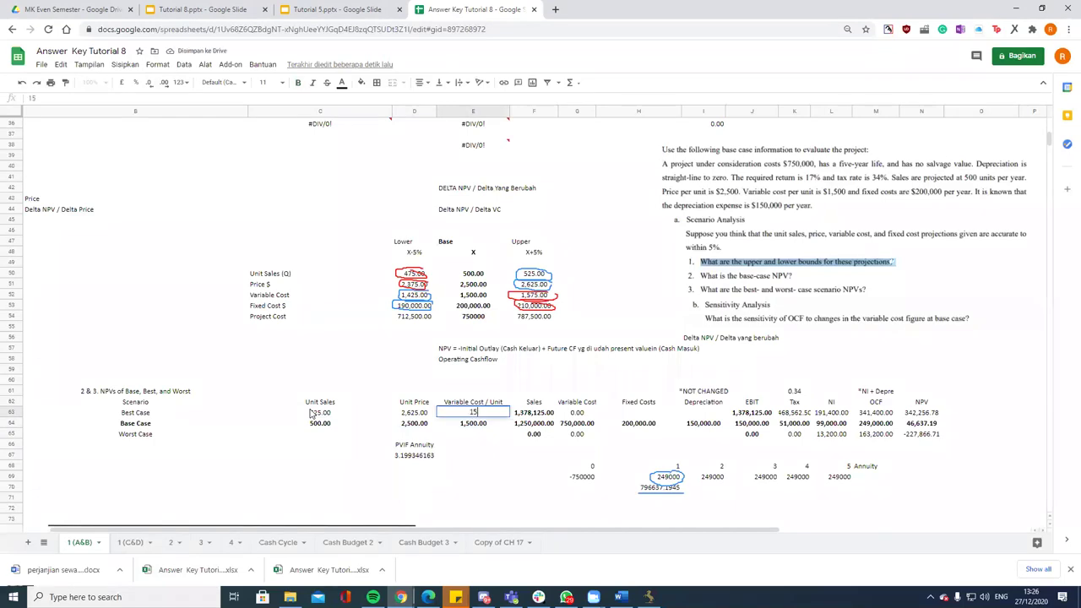
text(725)
key(Tab)
Step: Enter the best case fixed costs of 190000 and depreciation of 150000 in H63 and I63
key(Tab)
key(Tab)
text(19)
text(0,00)
text(0000)
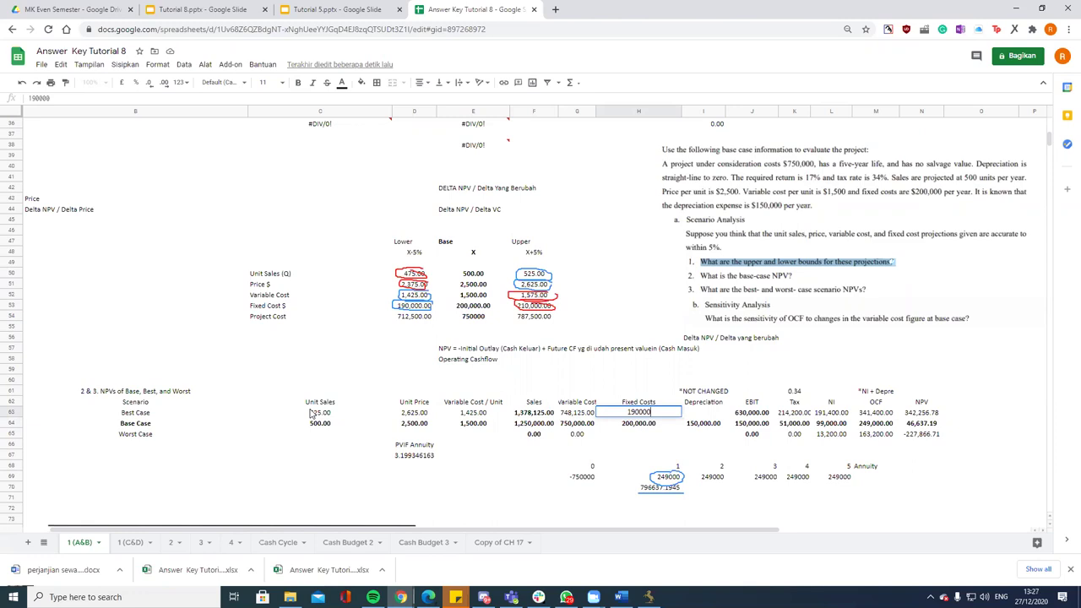
key(Tab)
text(1,500,000)
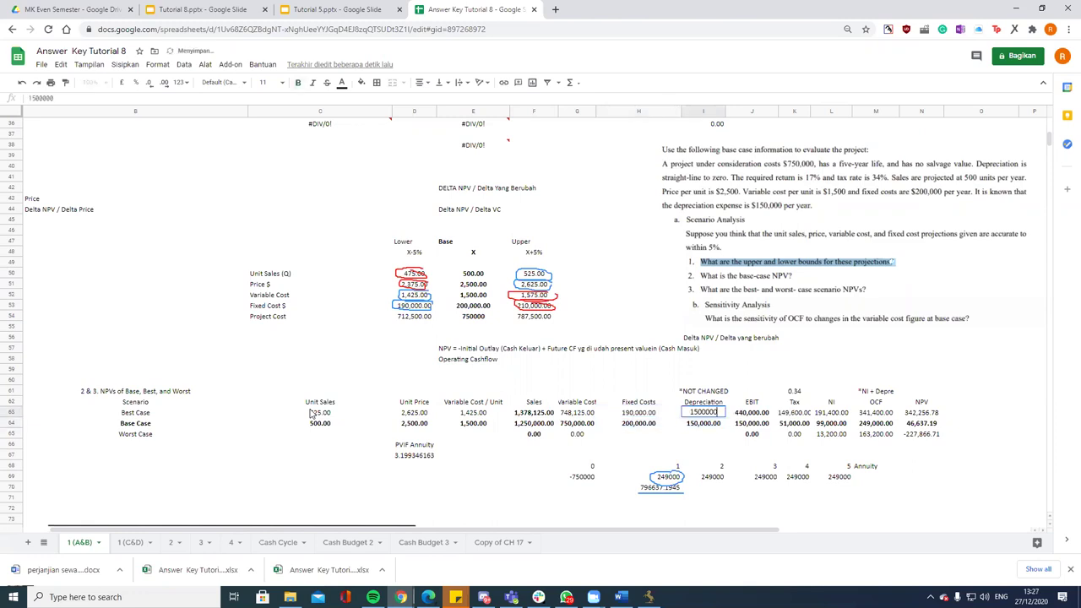
key(Return)
key(Up)
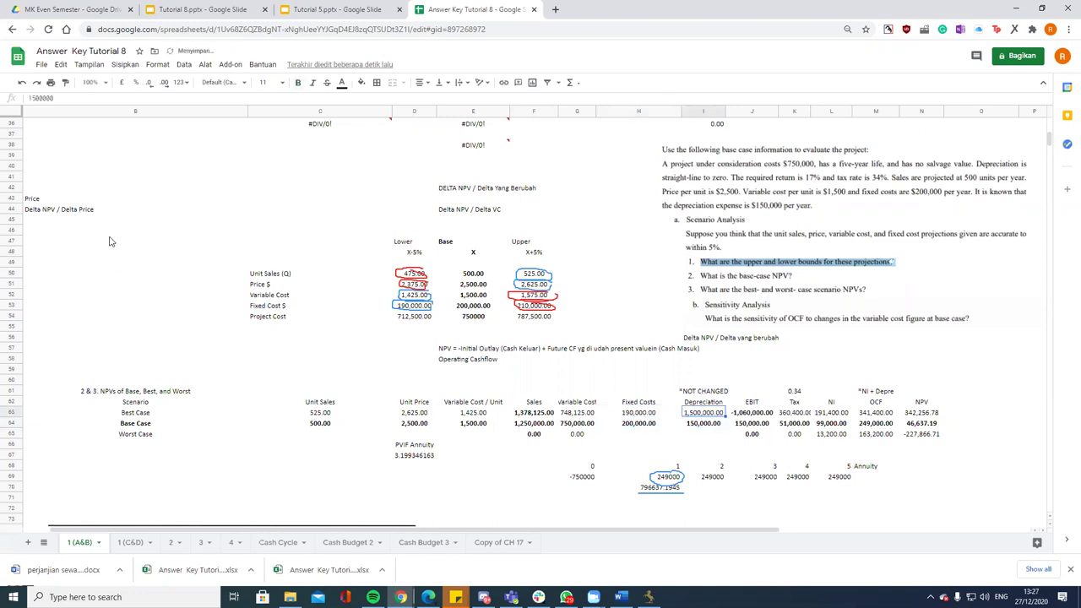
click(77, 99)
key(BackSpace)
key(Return)
Step: Check the best case EBIT, tax and net income in row 63
click(581, 435)
click(754, 414)
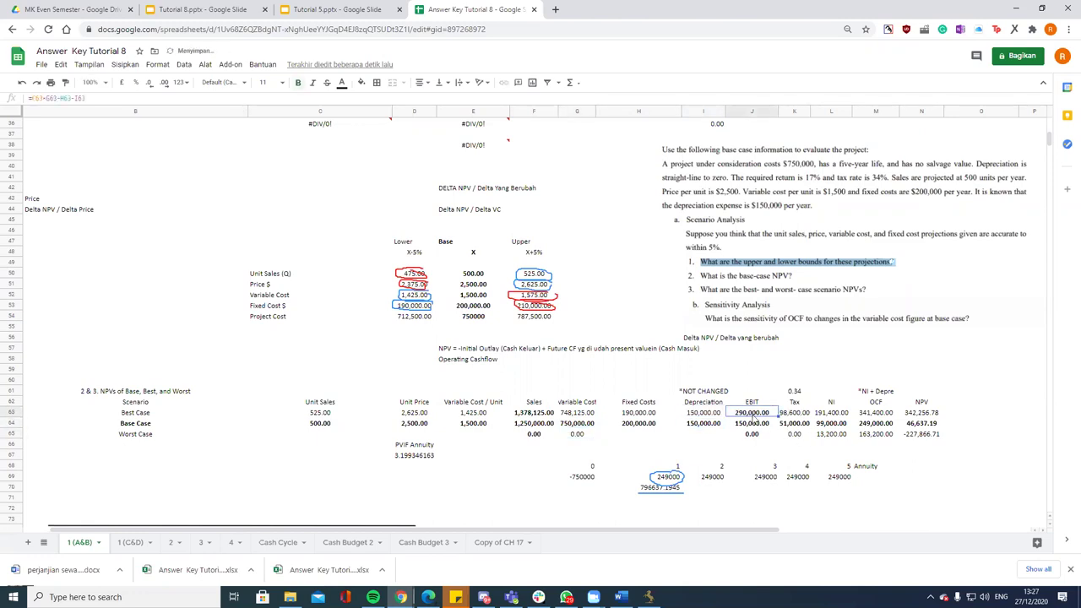
click(794, 414)
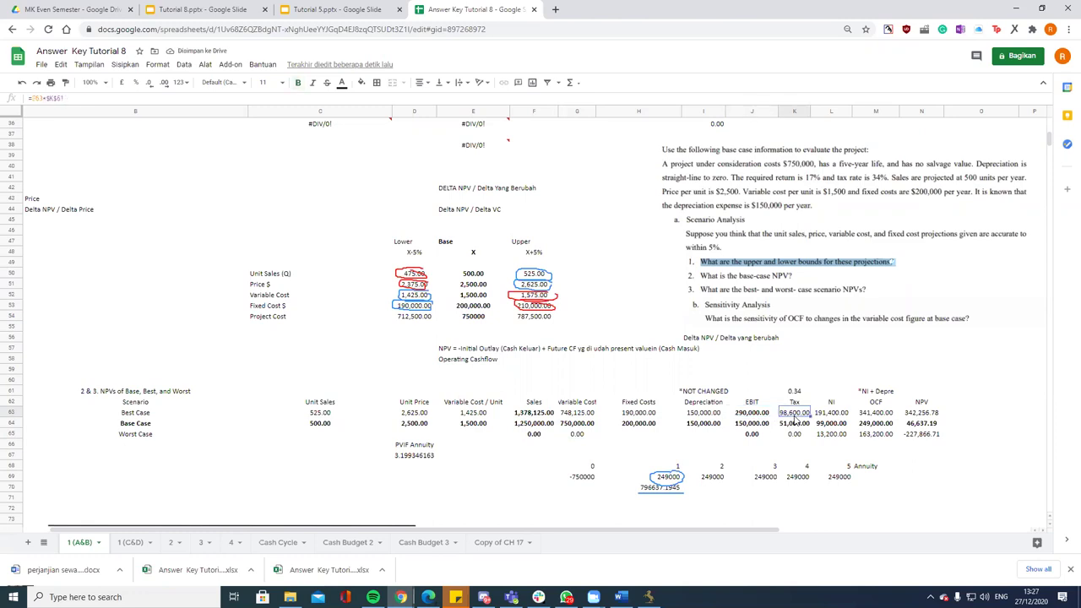
click(847, 414)
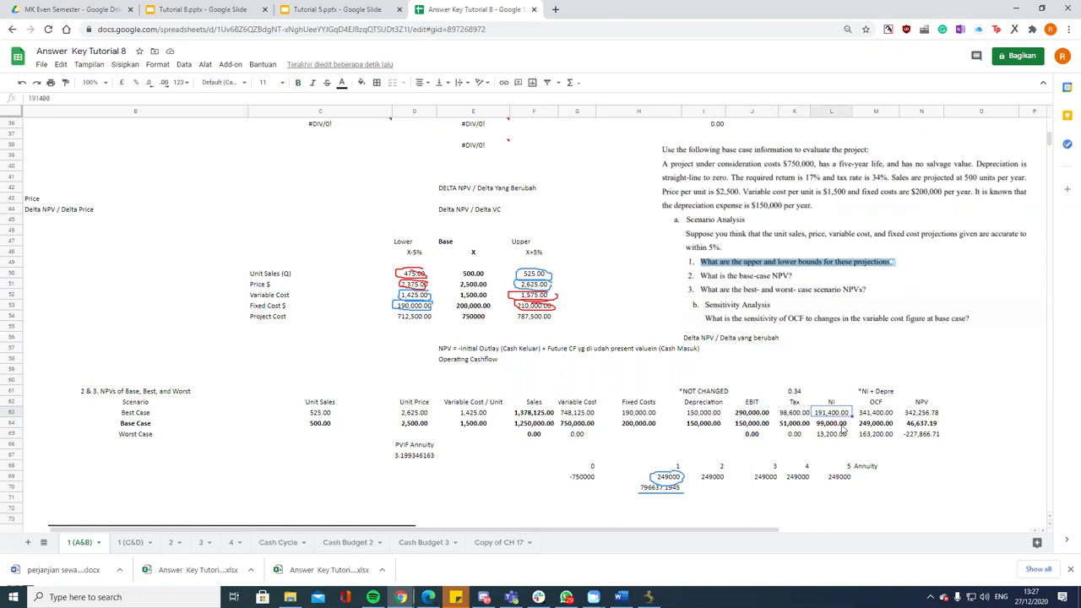
Step: Copy the best case OCF from M63 into H69 and fill it across the yearly cash flows to L69
click(659, 479)
click(875, 412)
key(ctrl+c)
click(663, 478)
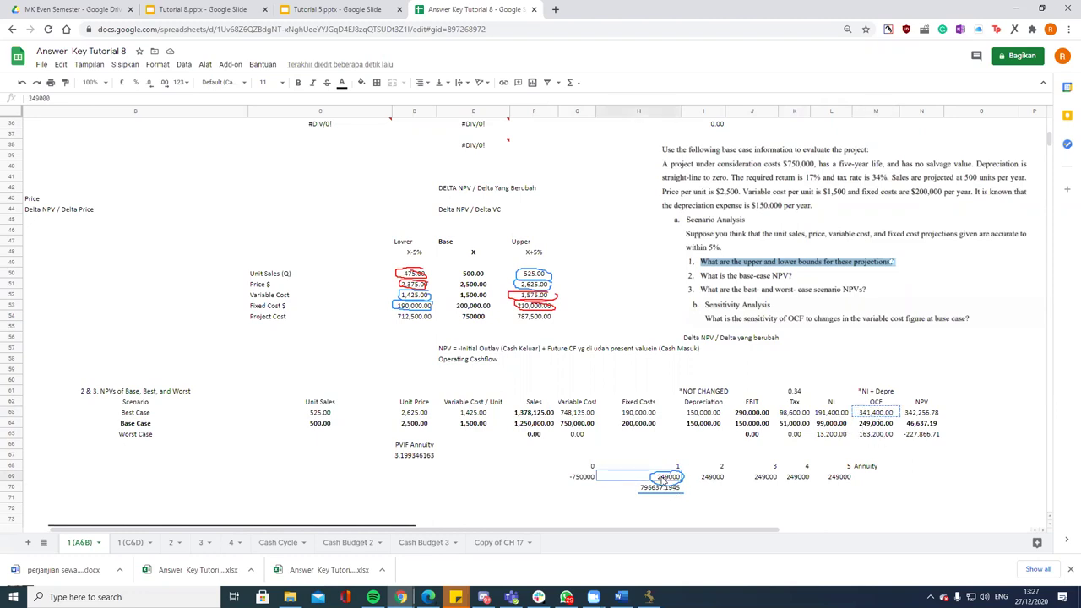
key(ctrl+v)
drag(682, 482, 840, 483)
click(870, 467)
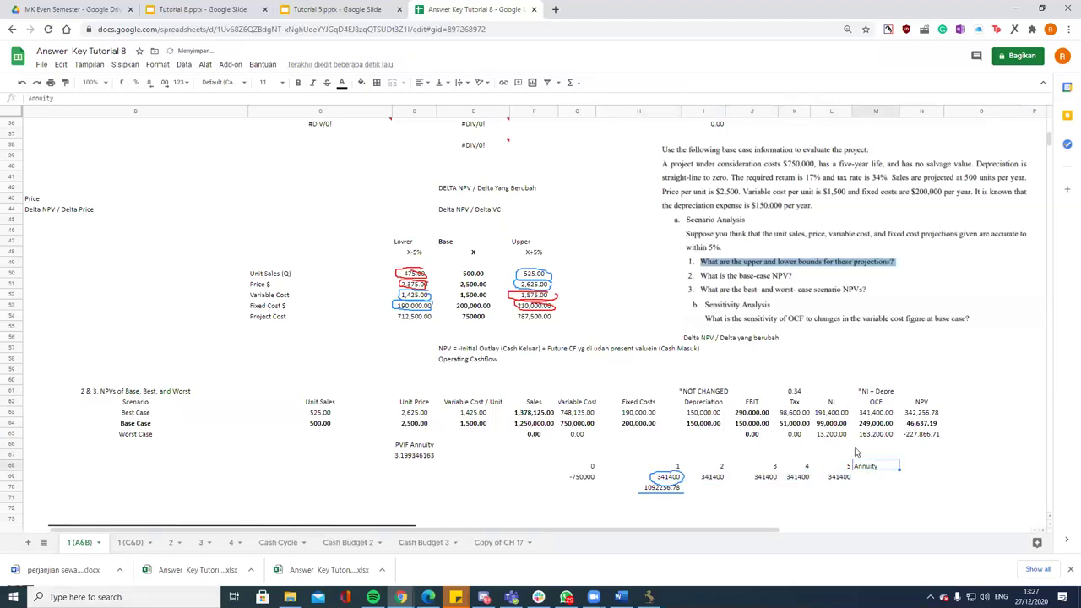
Step: Compare the annuity factor, present value in H70 and initial outlay in G69 with the best case NPV in N63
click(662, 478)
click(426, 458)
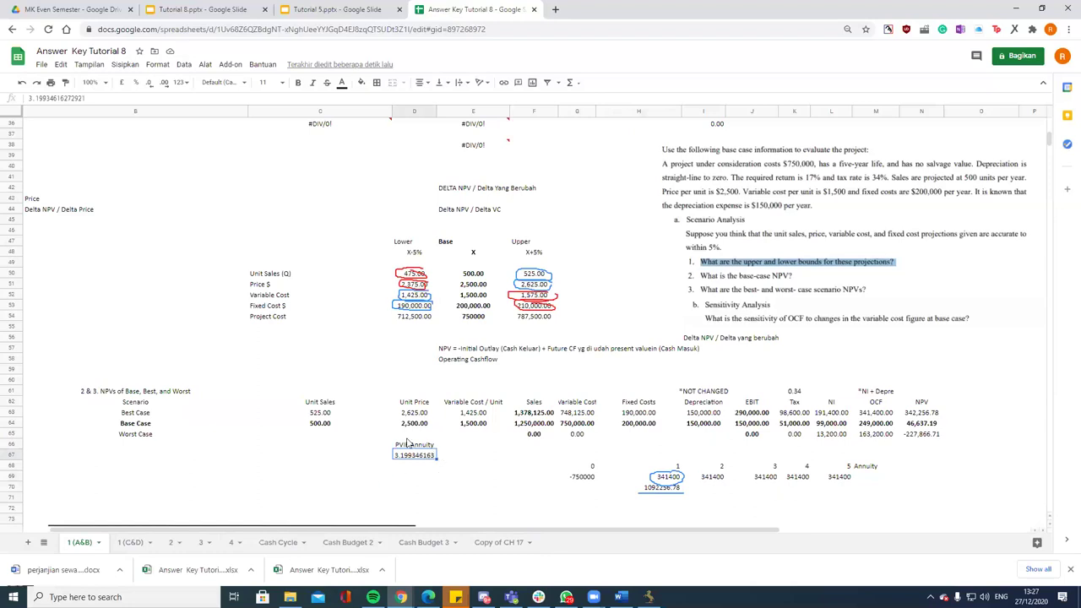
click(925, 414)
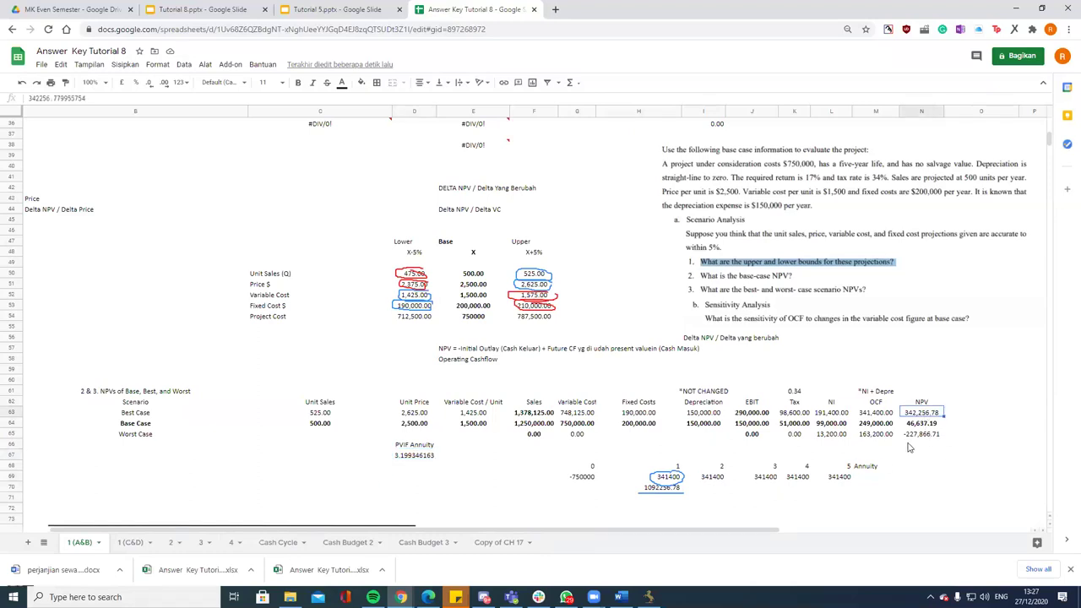
click(585, 477)
click(640, 489)
click(902, 415)
Step: Erase the handwritten marks on the cash flow timeline and the circles in the bounds table
click(674, 487)
click(516, 275)
click(510, 295)
click(398, 269)
click(412, 297)
click(414, 285)
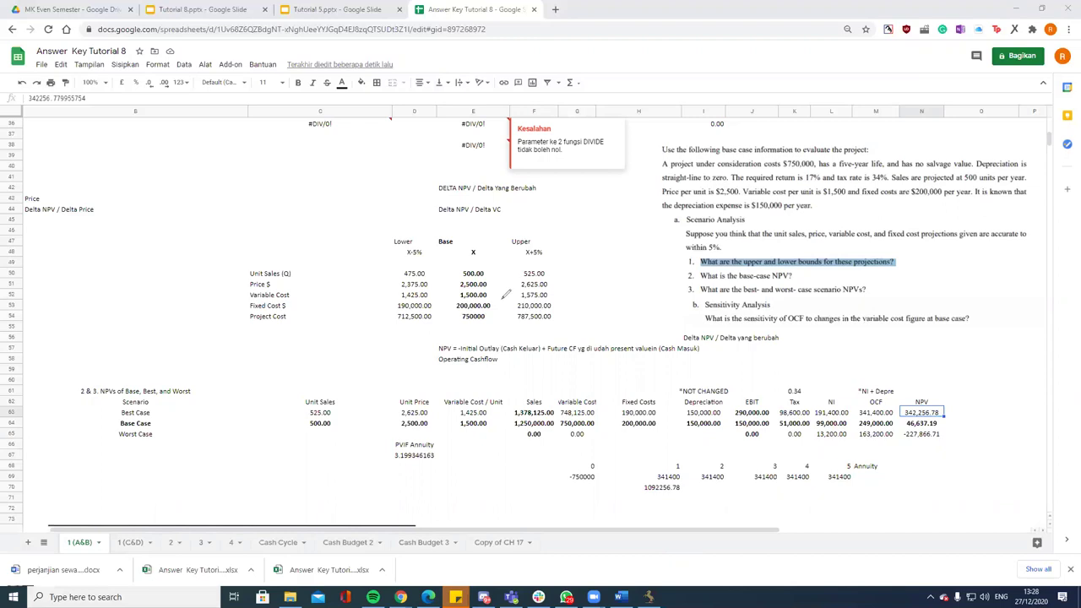
Step: Underline in red the formula "DELTA NPV / Delta Yang Berubah" and the words "variable cost" and "base case" in the sensitivity question
scroll(515, 304, up, 2)
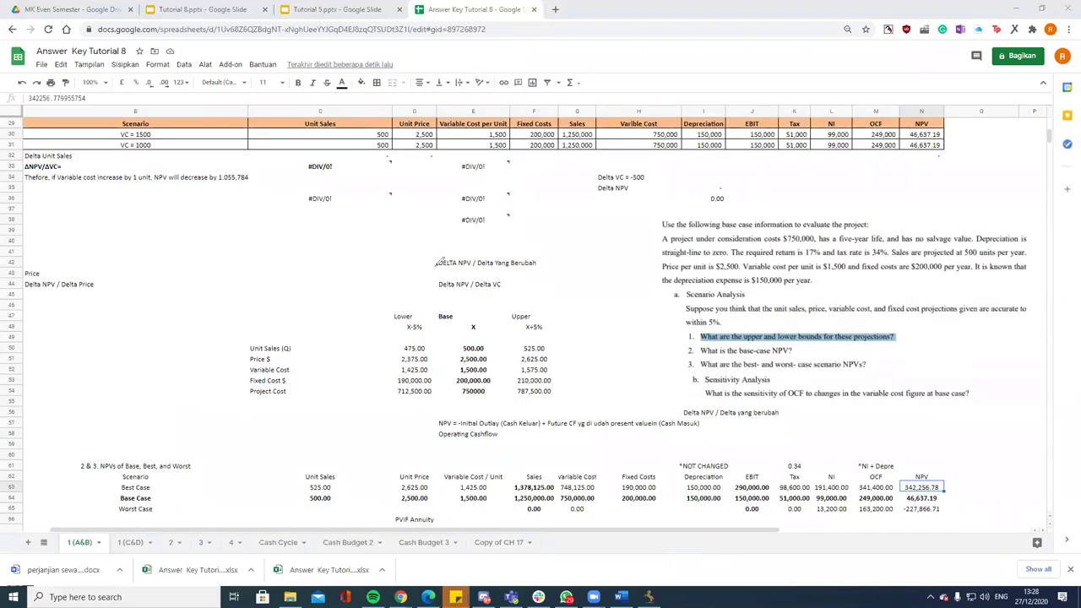
drag(456, 266, 542, 262)
drag(440, 267, 536, 262)
scroll(559, 242, up, 4)
right_click(554, 244)
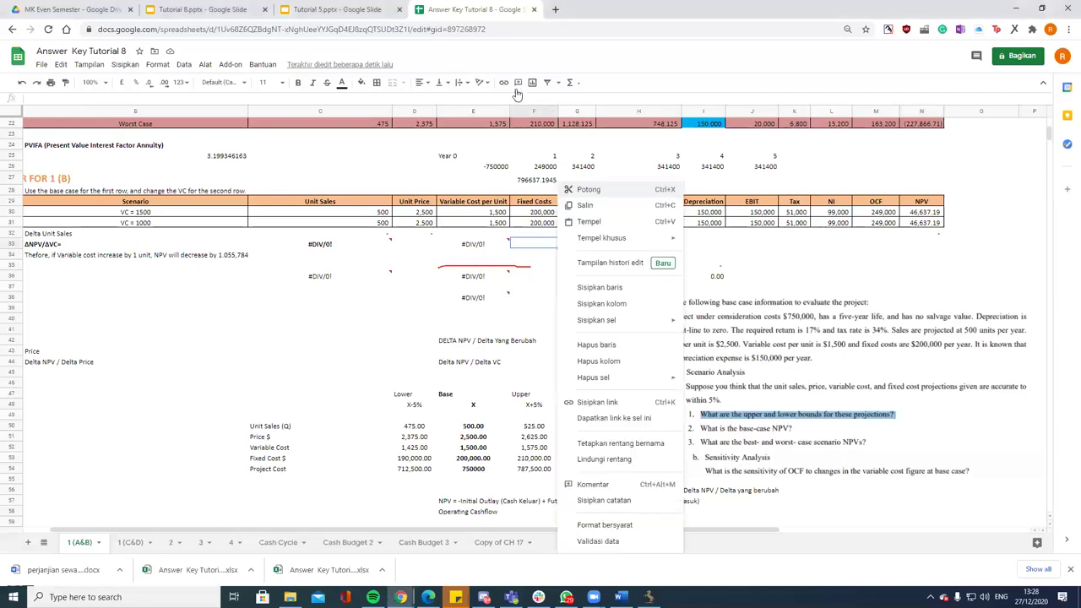
key(Escape)
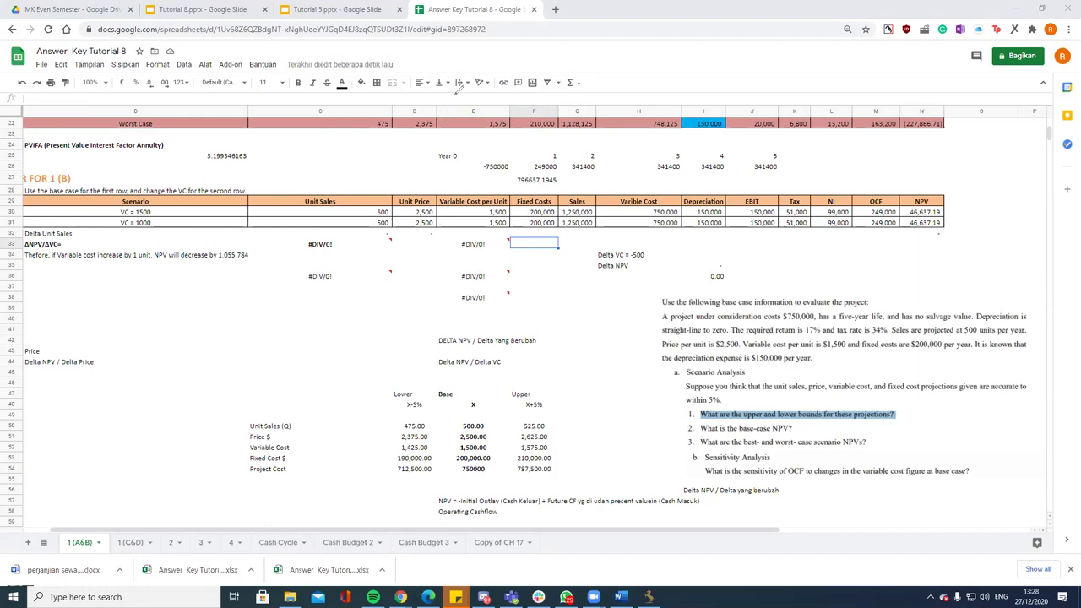
drag(863, 475, 902, 476)
drag(934, 476, 952, 476)
Step: Examine the inputs and NPV formula of the VC = 1500 row in the sensitivity table
click(322, 213)
click(400, 216)
click(499, 211)
click(523, 219)
click(923, 212)
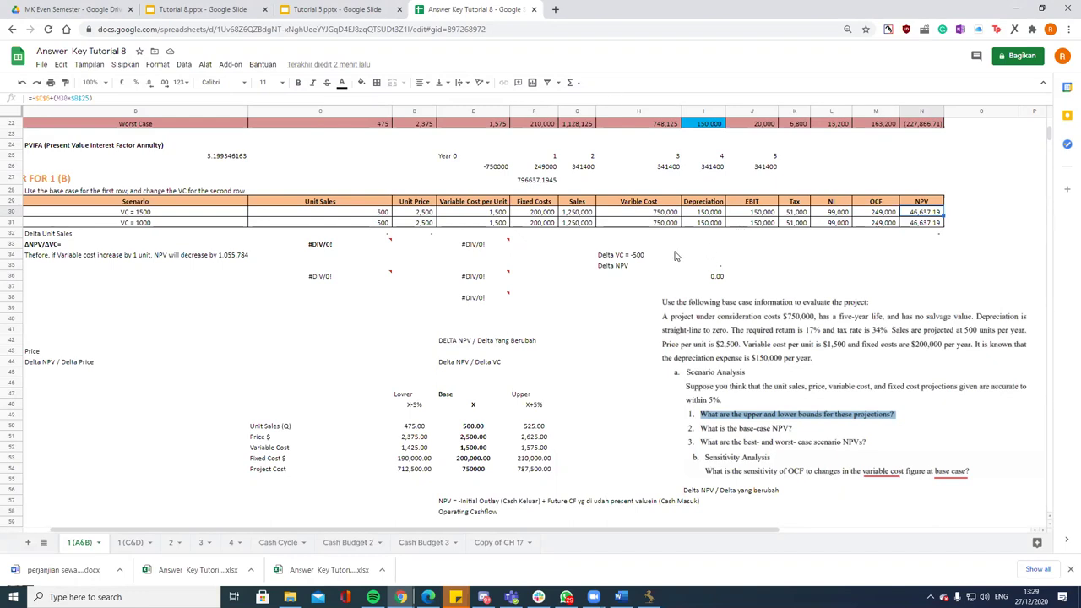
Step: Set the variable cost per unit in E31, the second row of the sensitivity table, to 2000
click(473, 212)
click(468, 223)
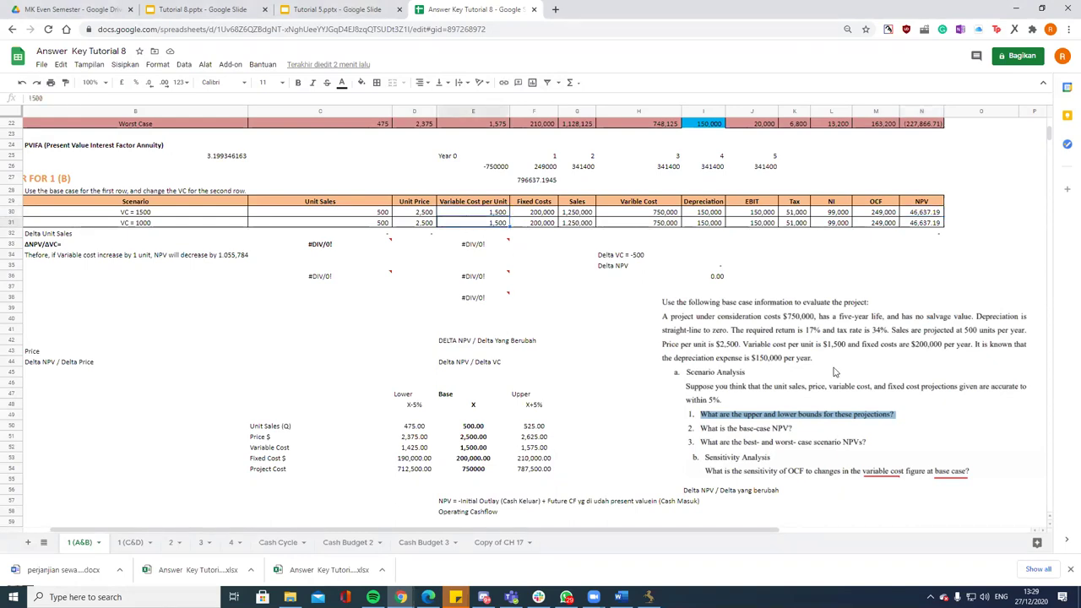
text(2000)
key(Return)
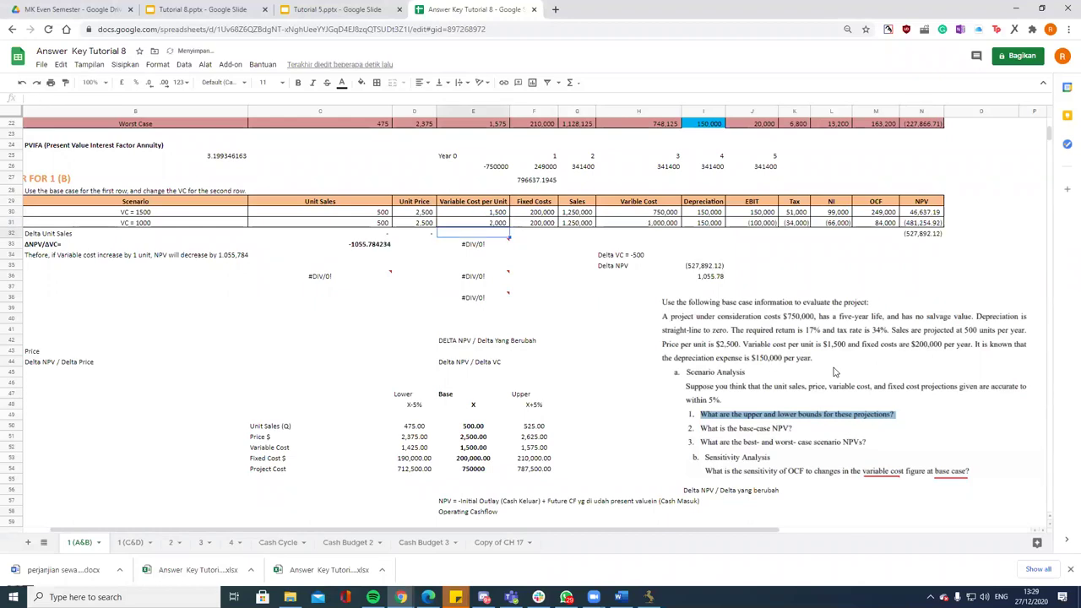
Step: Calculate the change in variable cost in E32 with the formula =E31-E30
text(=E31-)
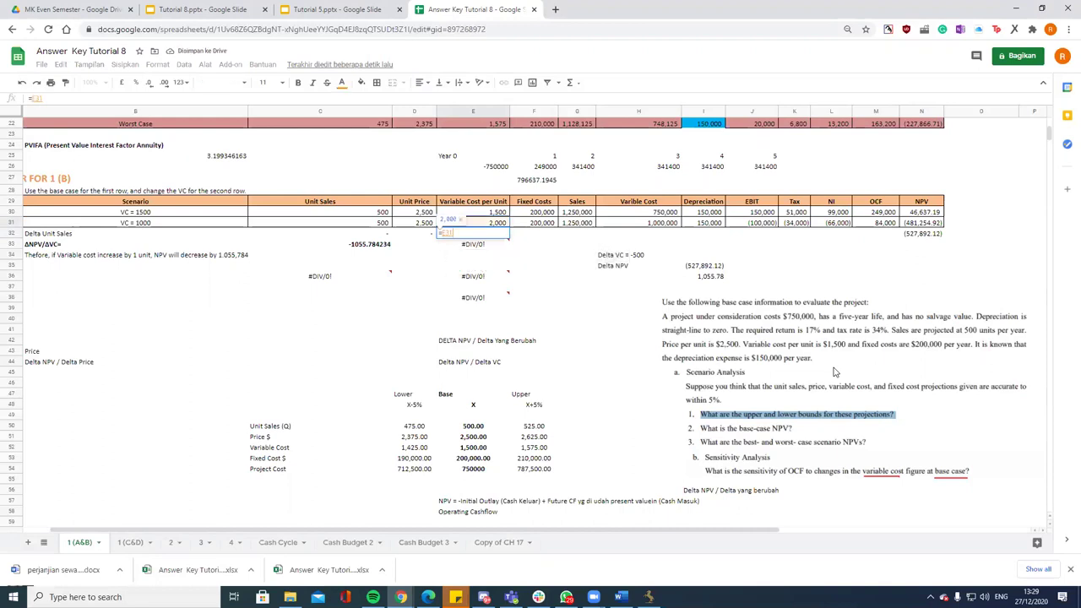
text(E30)
key(Return)
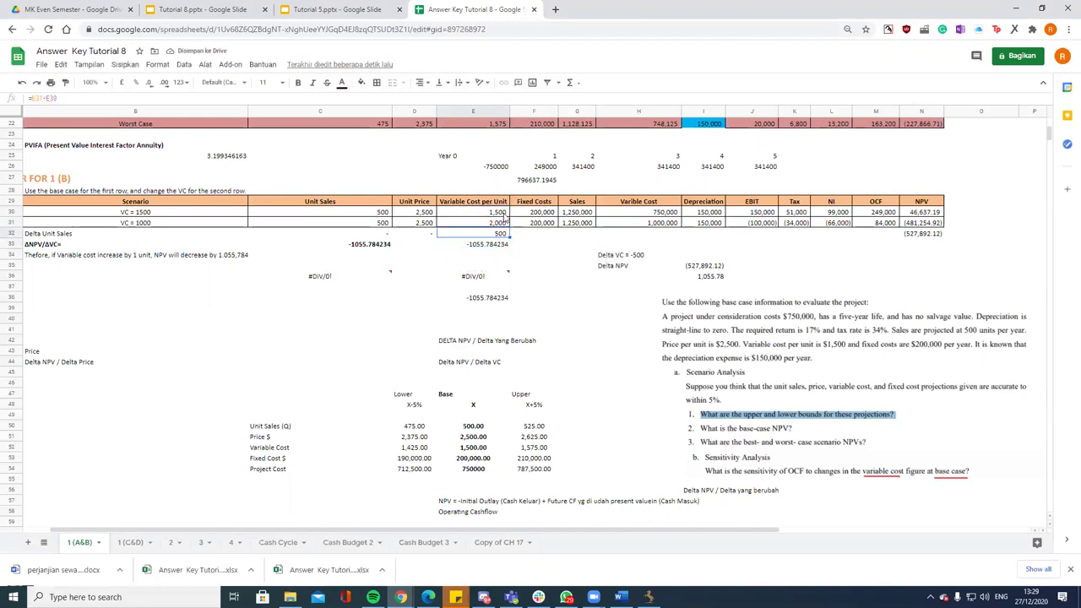
Step: Compare the variable cost in E31 and its change in E32 with the NPV values and delta NPV in column N
click(505, 224)
click(504, 224)
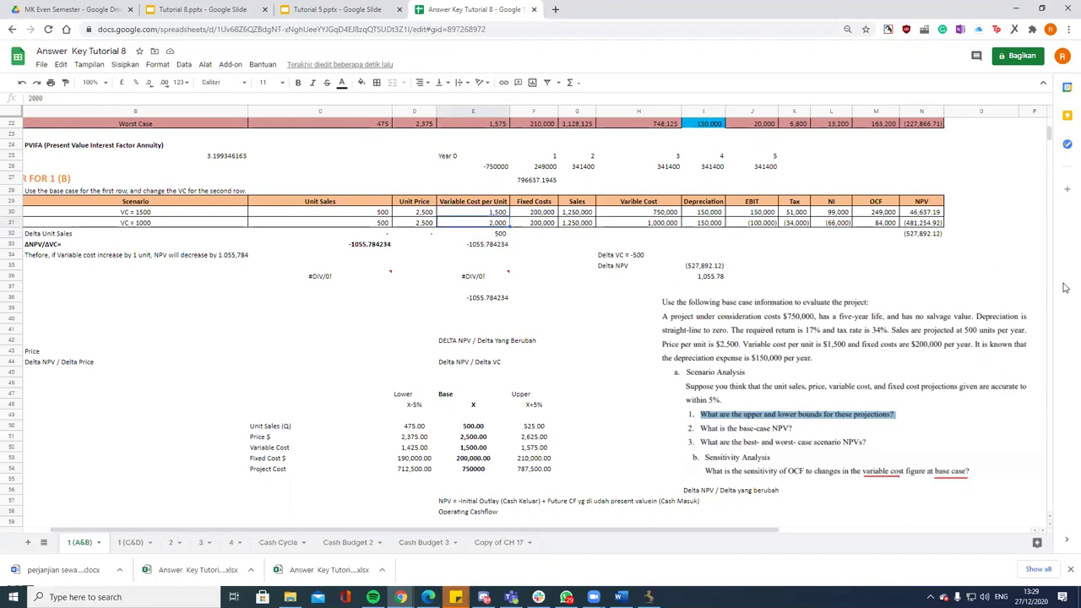
click(920, 222)
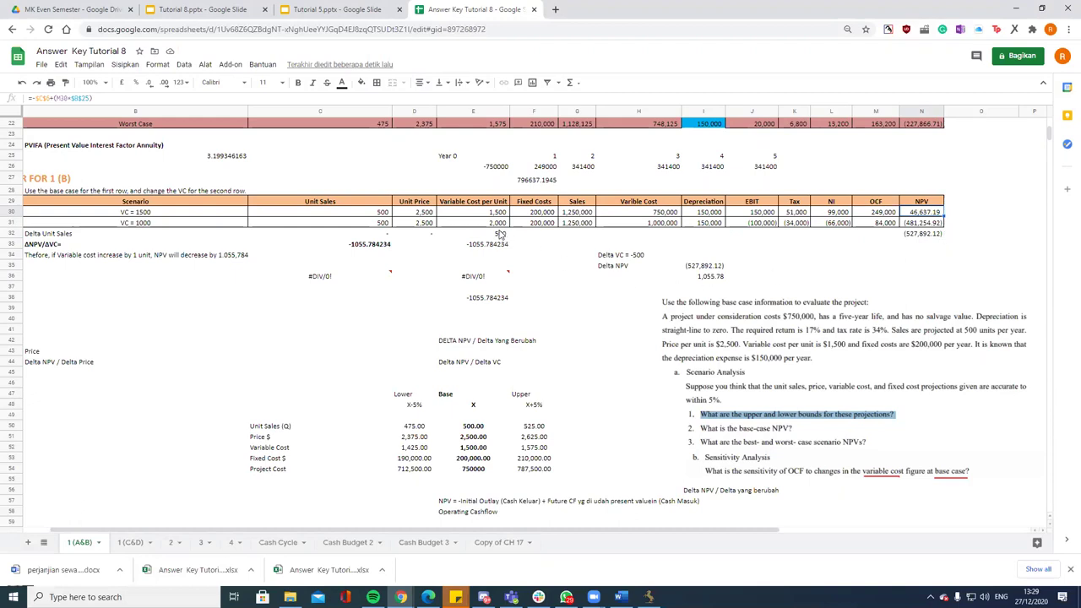
click(497, 234)
click(922, 234)
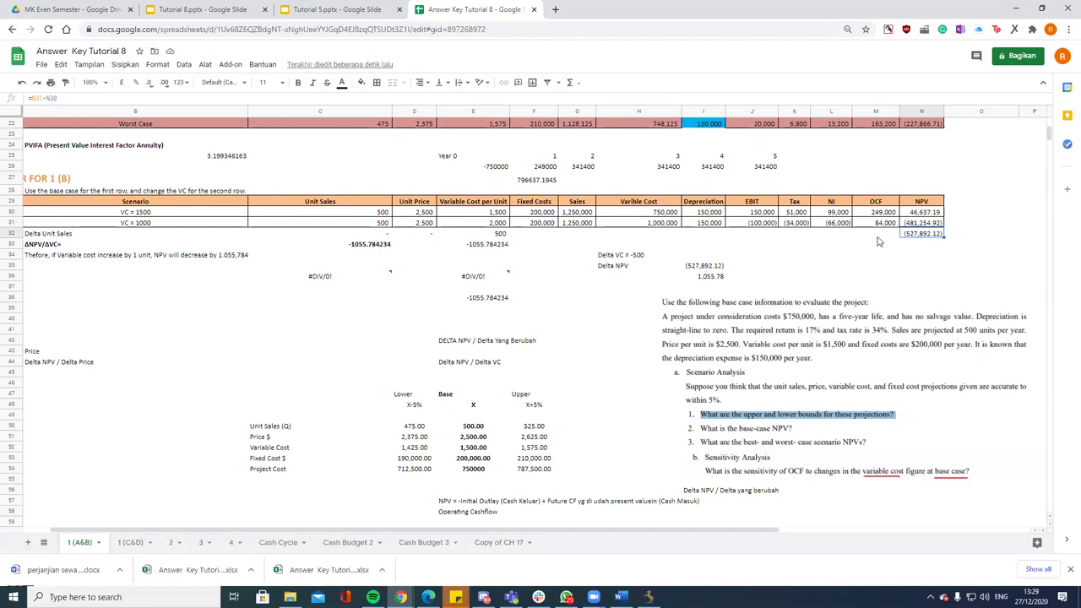
Step: Re-enter the sensitivity of NPV to variable cost in E33 with the formula =N32/E32
click(504, 244)
key(Delete)
text(=E32/)
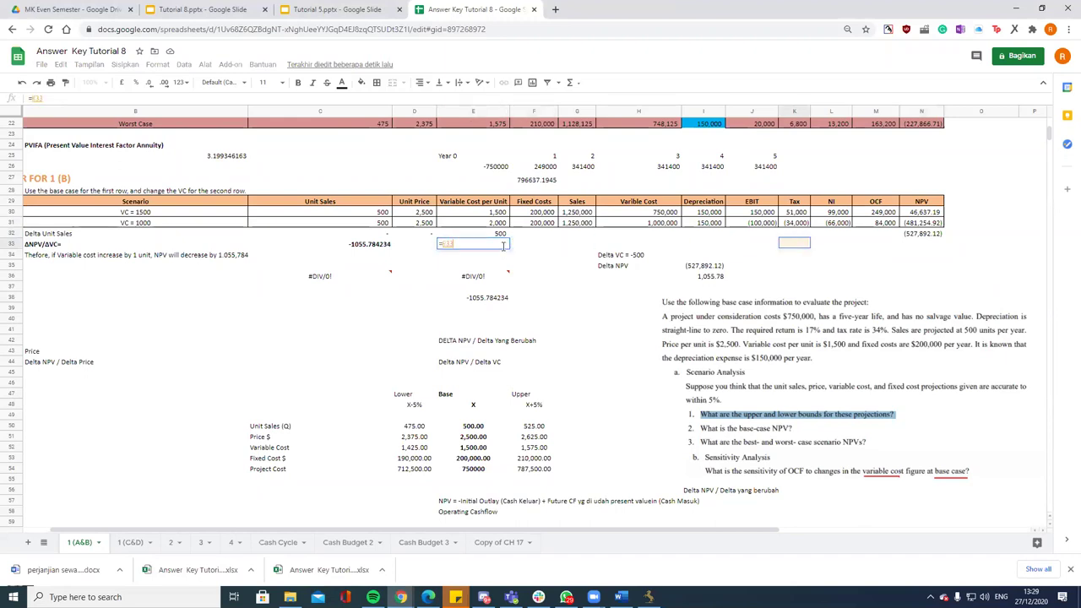
key(Left)
key(Right)
key(Right)
key(Up)
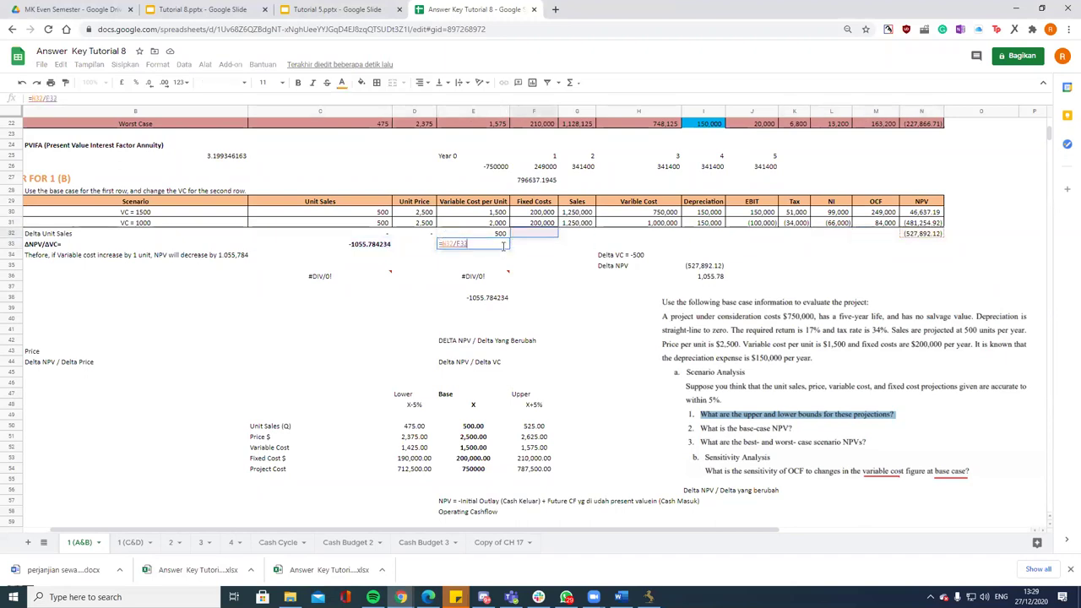
key(Left)
key(Return)
click(504, 245)
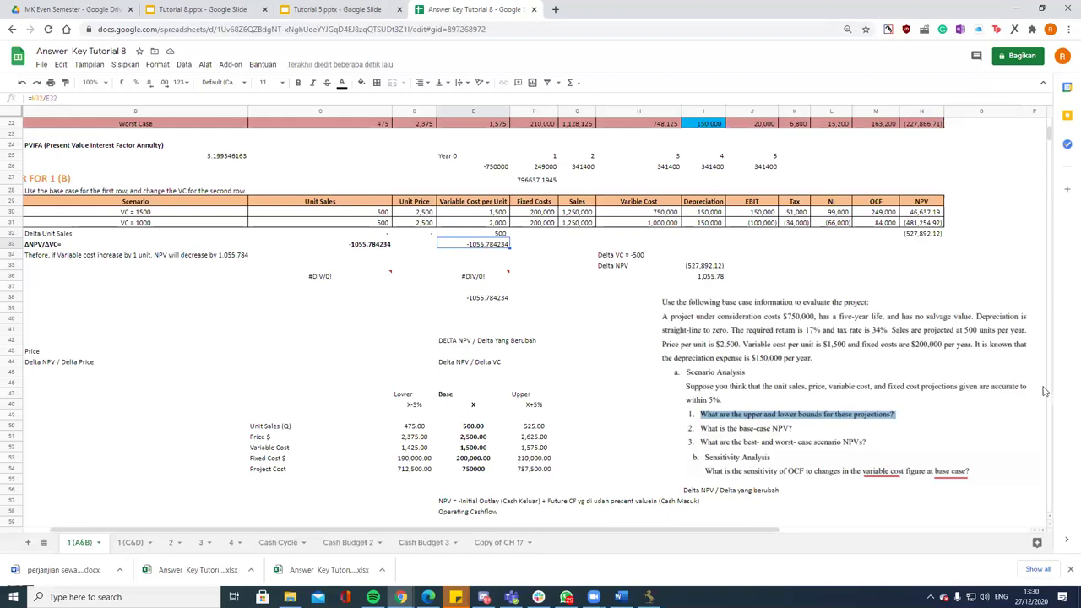
Step: Try a variable cost per unit of 100000000 in E31 and check the sensitivity in E33
click(500, 224)
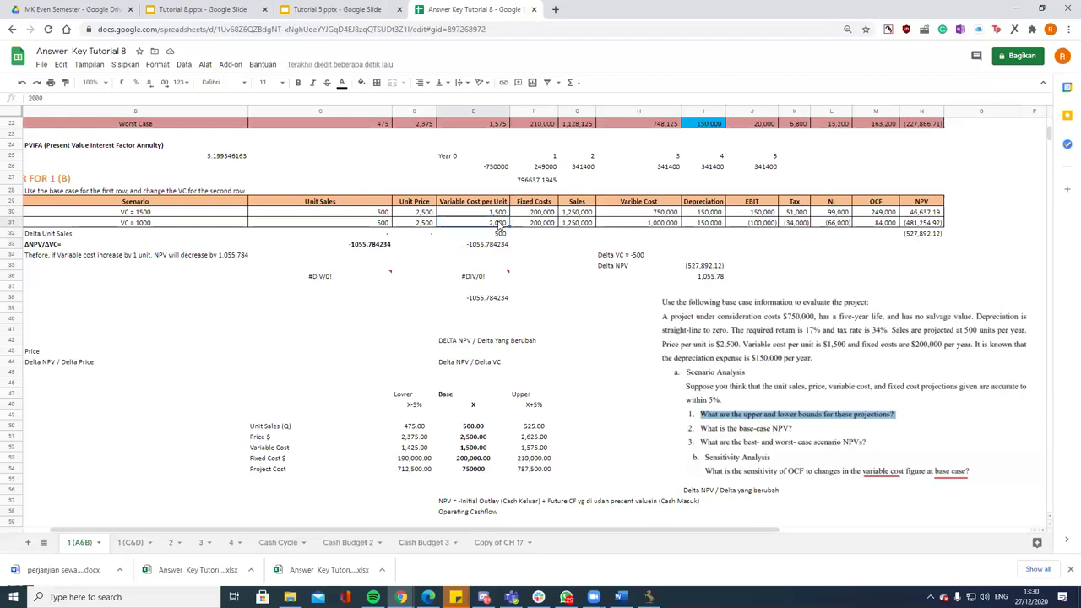
text(100000000)
key(Return)
click(487, 245)
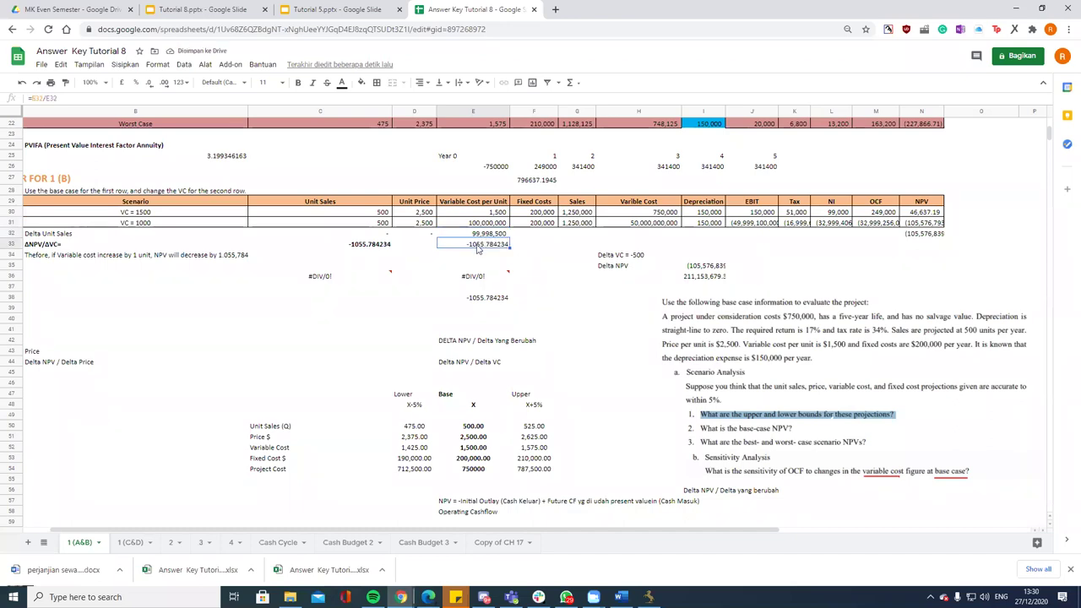
Step: Undo the trial variable cost and the formulas entered in E33 and E32, and select the sensitivity formula text in E42
mouse_move(474, 281)
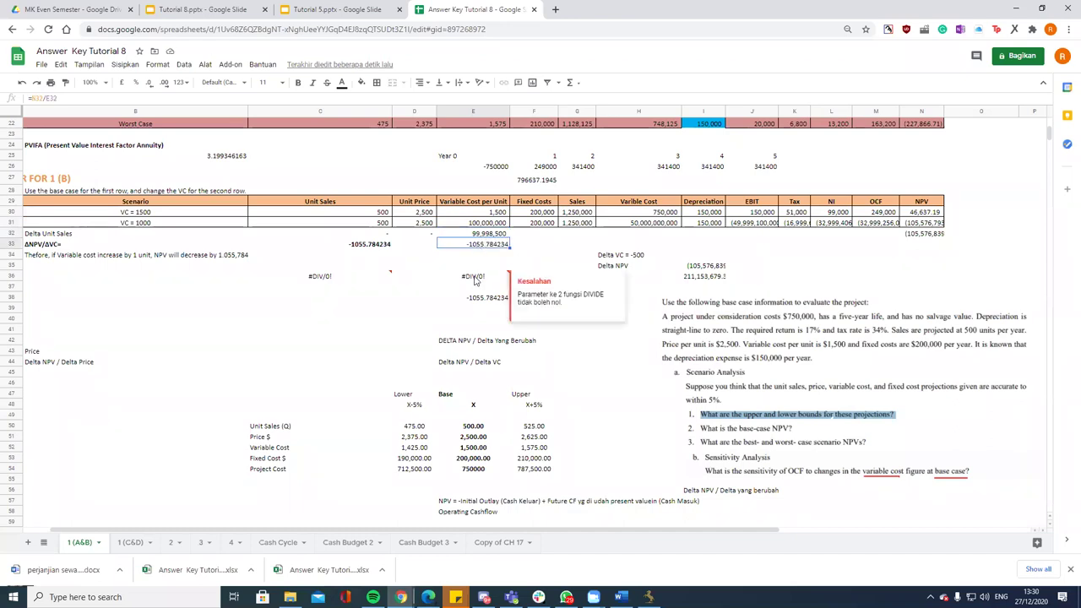
key(ctrl+z)
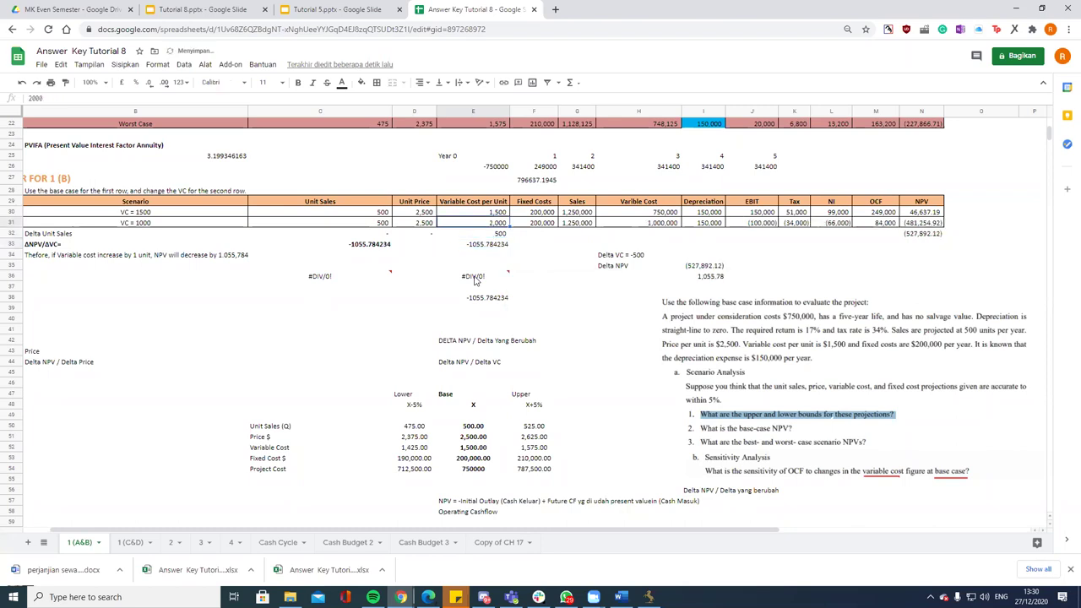
key(ctrl+z)
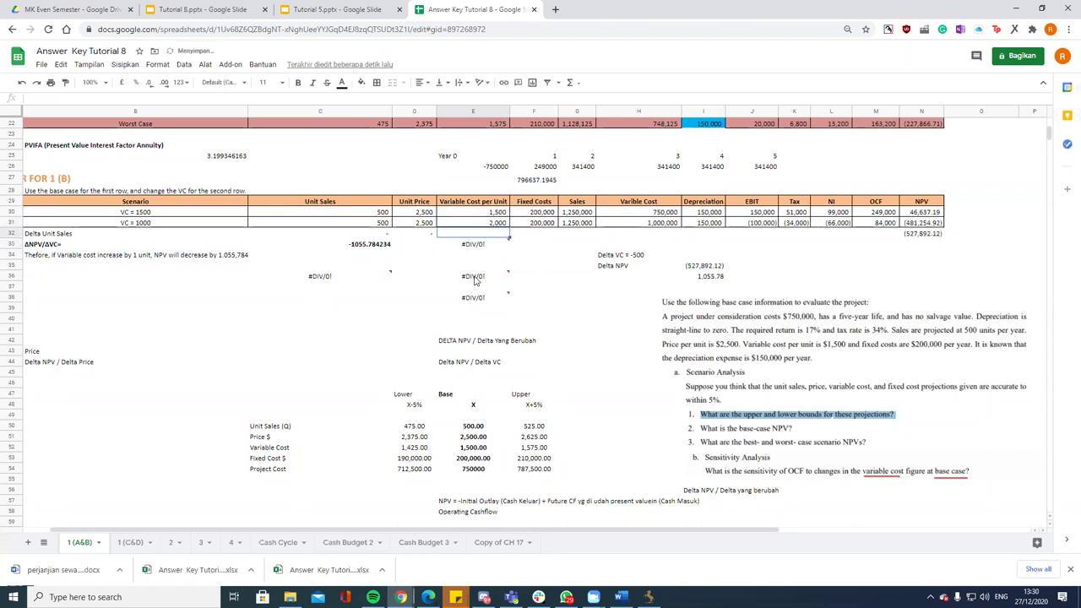
scroll(591, 330, down, 2)
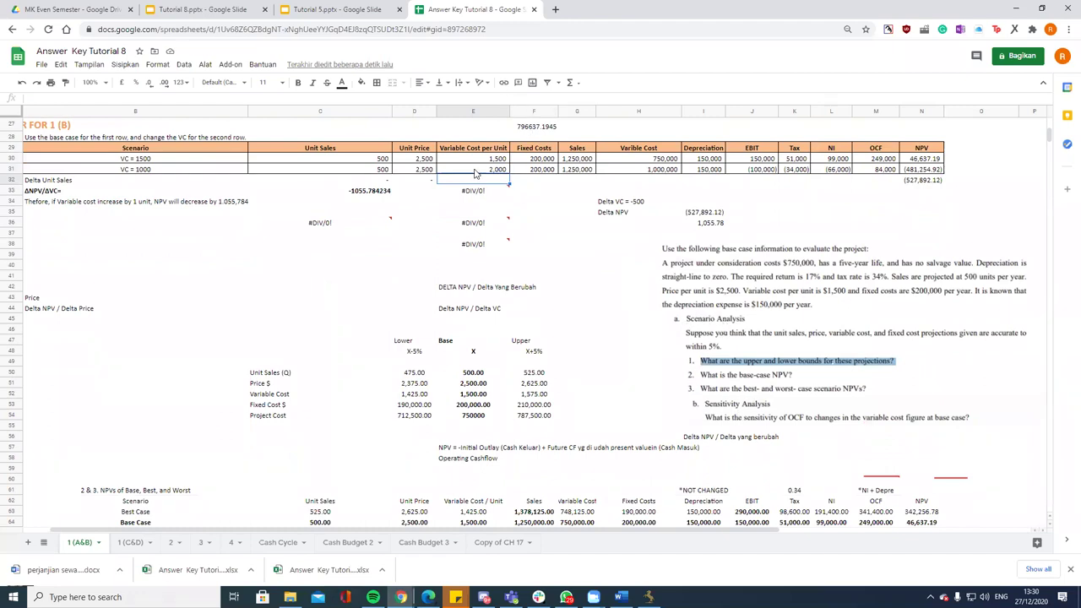
click(490, 289)
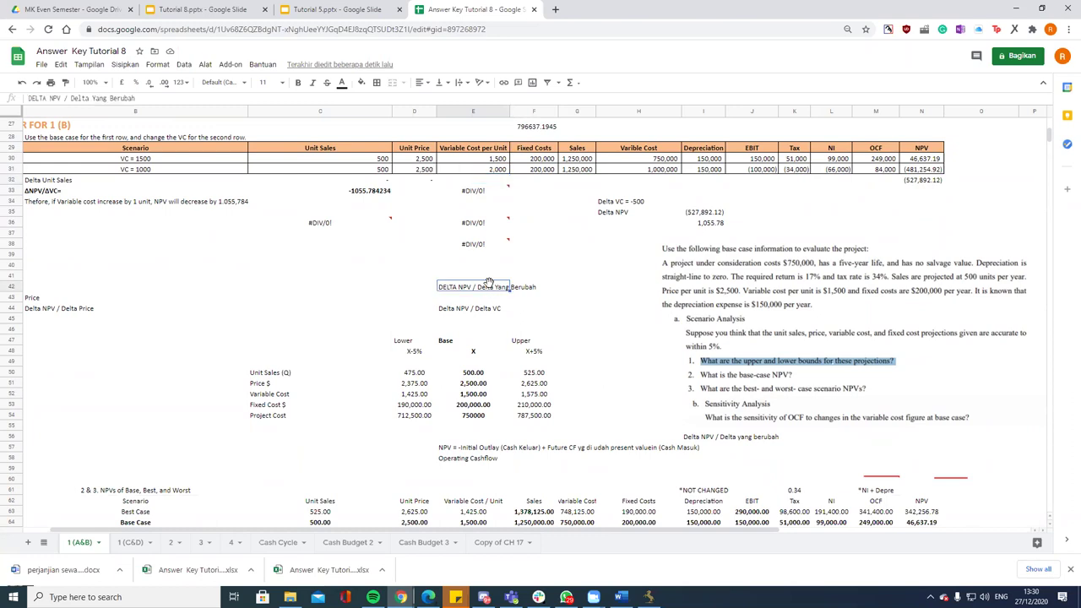
Step: Draw a red annotation circle around the delta NPV sensitivity formula text in E42
click(413, 300)
click(456, 300)
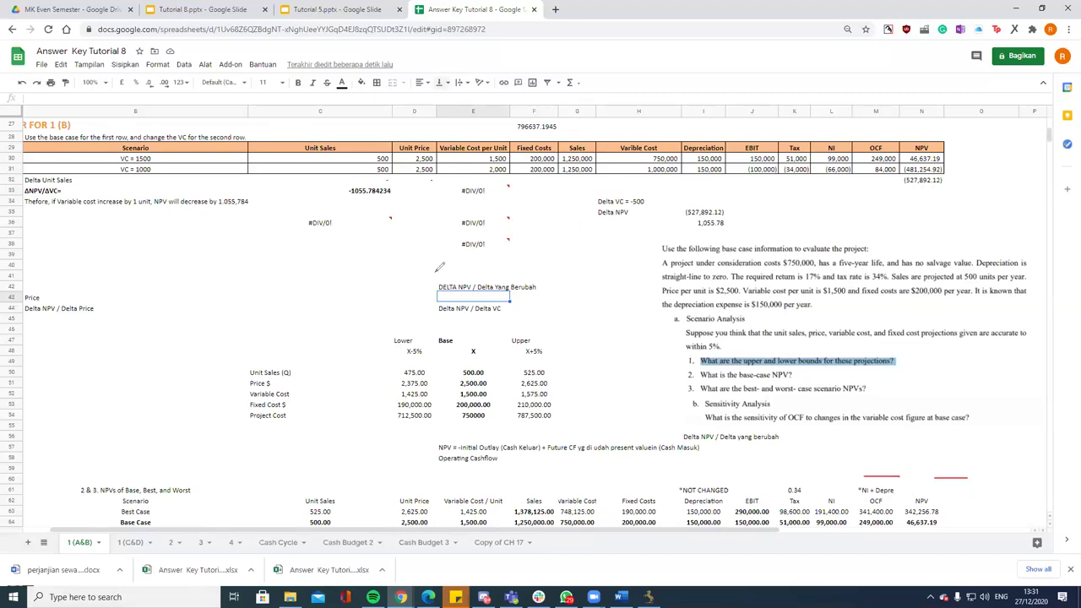
mouse_move(540, 274)
mouse_down()
mouse_move(433, 294)
mouse_move(515, 297)
mouse_move(542, 276)
mouse_up()
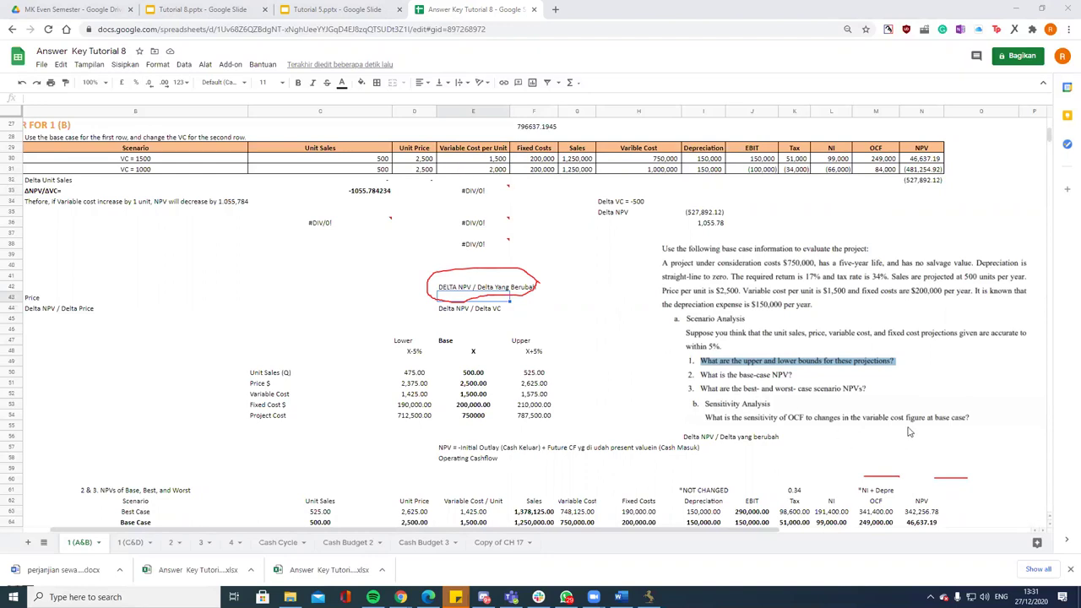
Step: Compute the change in variable cost per unit in E32 with the formula =E31-E30
click(497, 171)
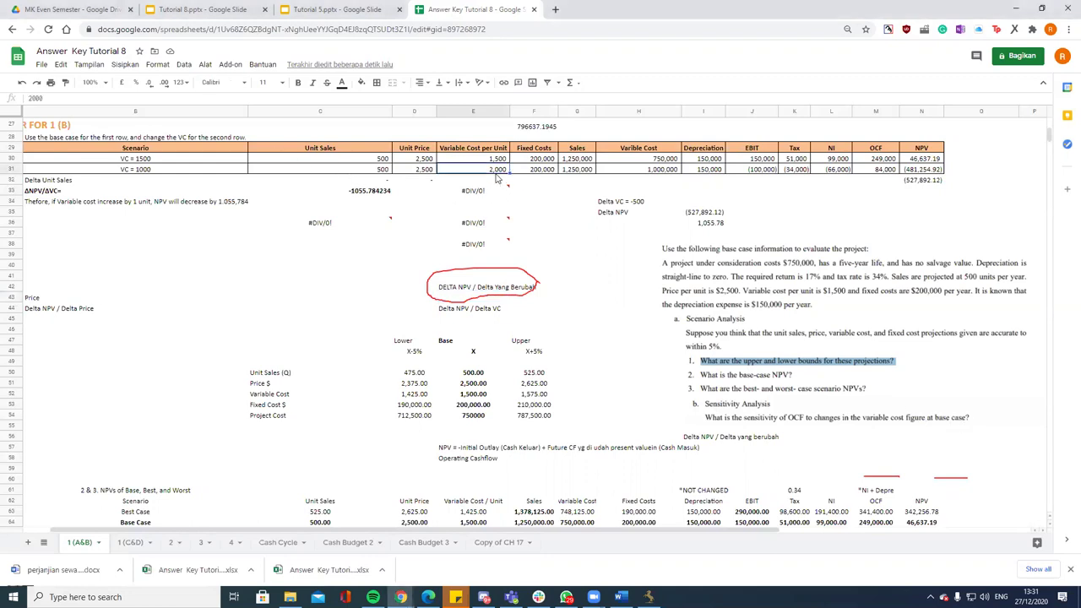
click(503, 182)
text(=)
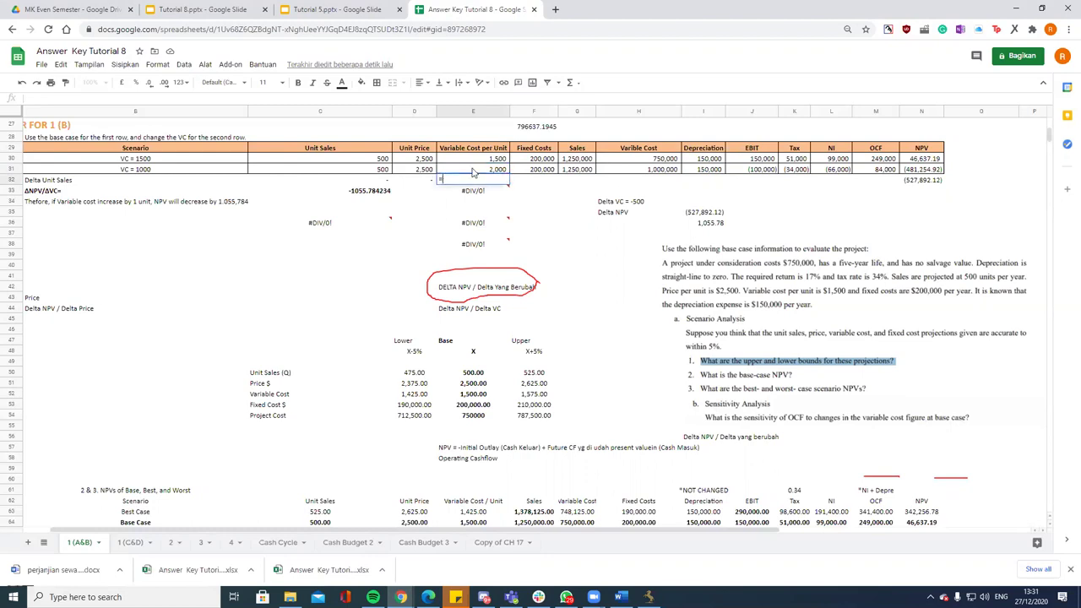
text(E31-E30)
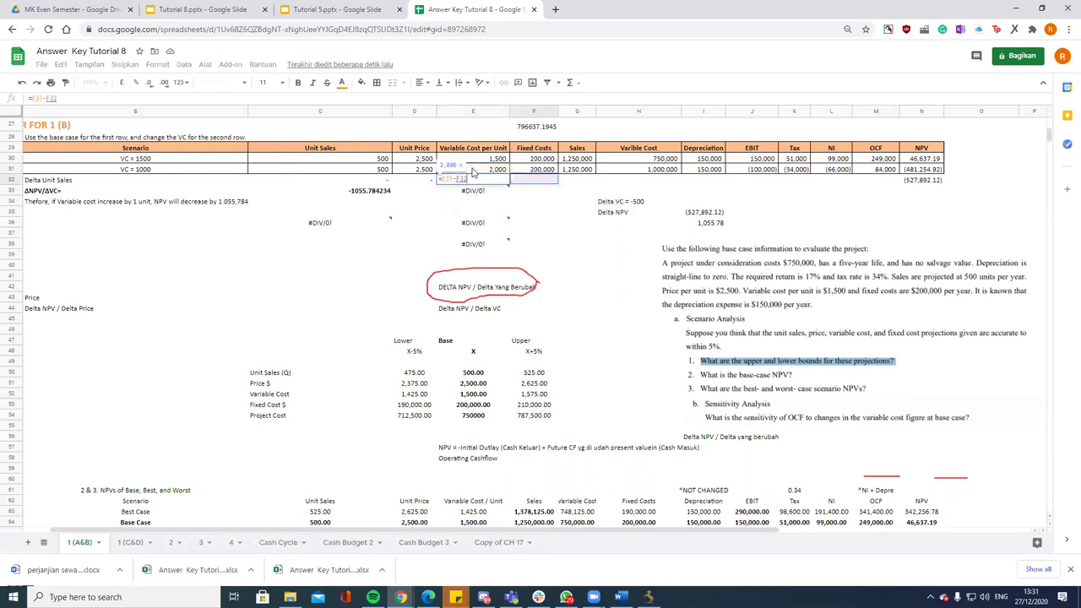
key(Return)
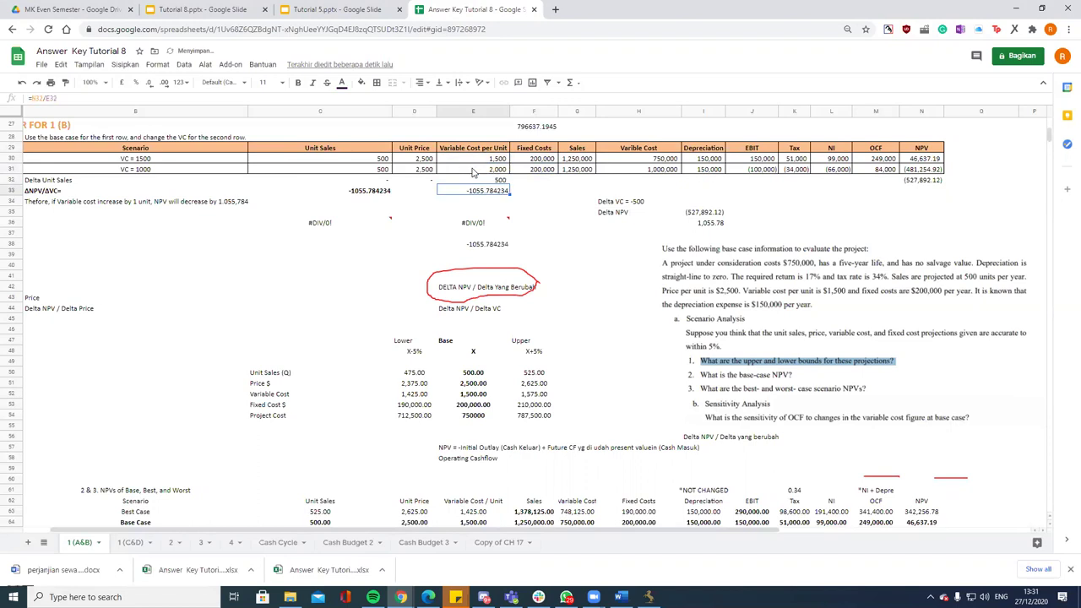
Step: Check the delta NPV in N32, the change in variable cost in E32 and the resulting sensitivity in E33
click(912, 180)
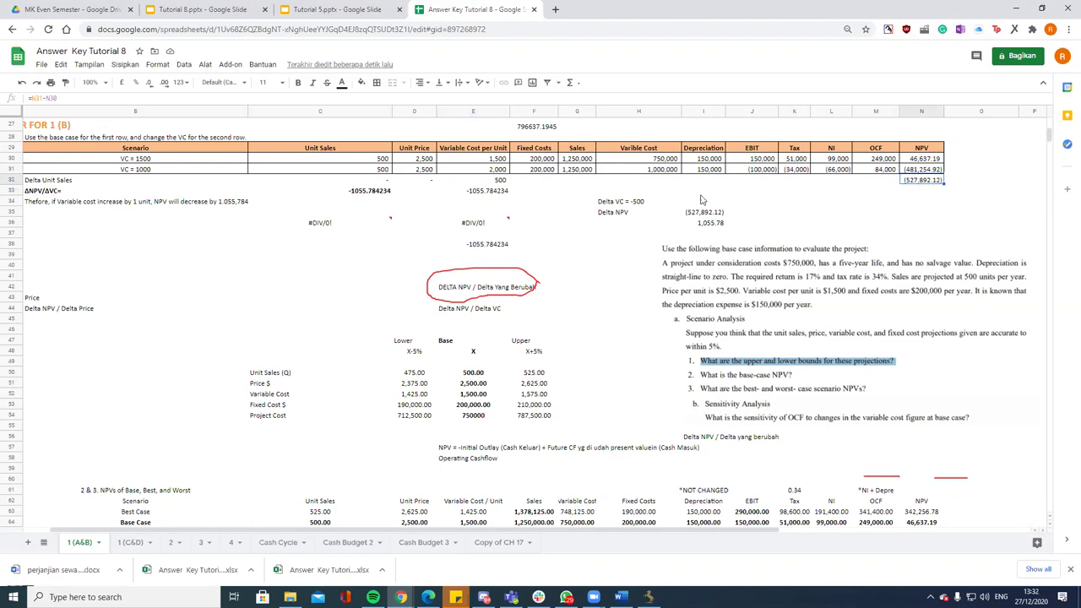
click(502, 181)
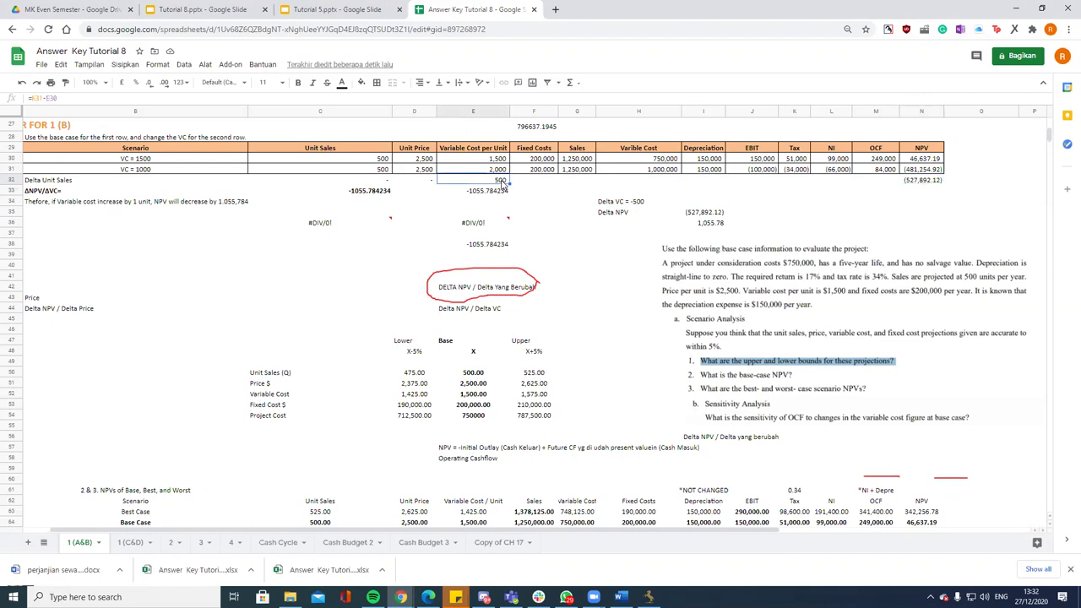
click(502, 194)
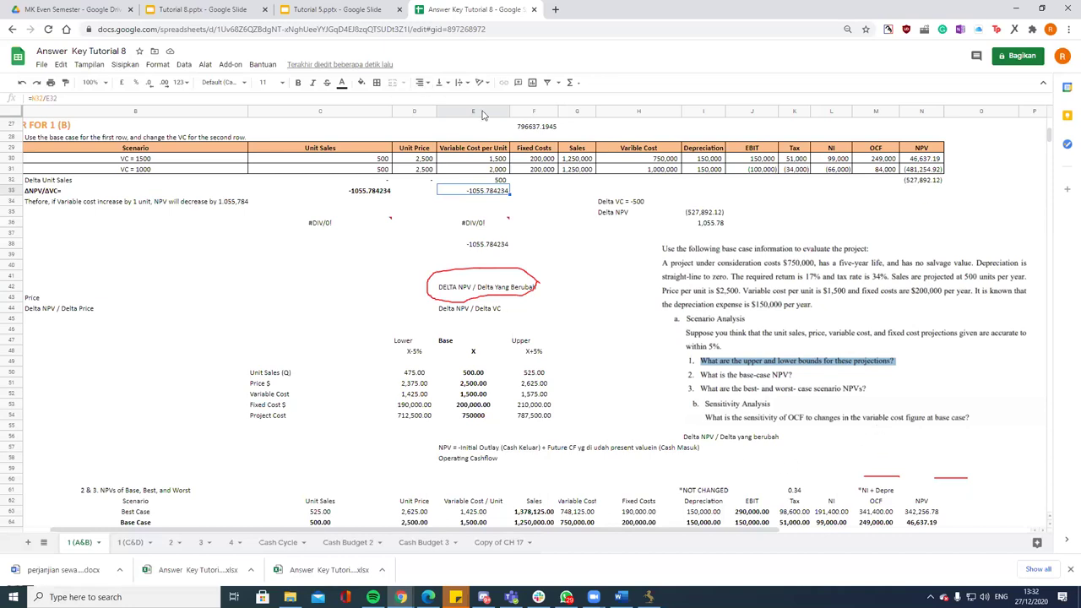
Step: Set the second scenario's variable cost per unit in E31 to 1500 and its unit price in D31 to 3000
click(500, 171)
text(1500)
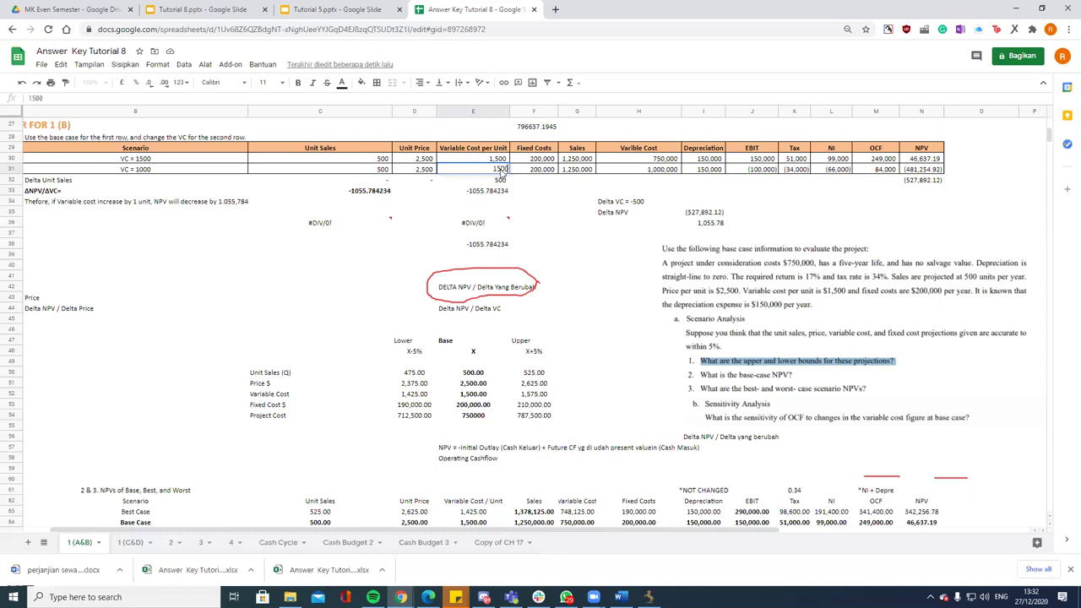
key(Return)
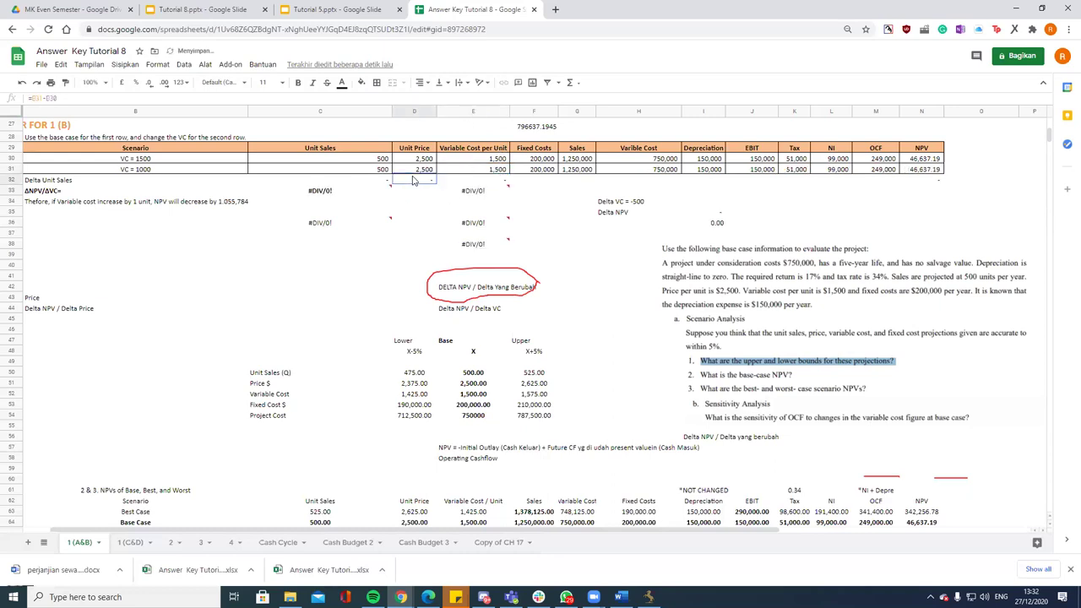
click(415, 171)
text(3000)
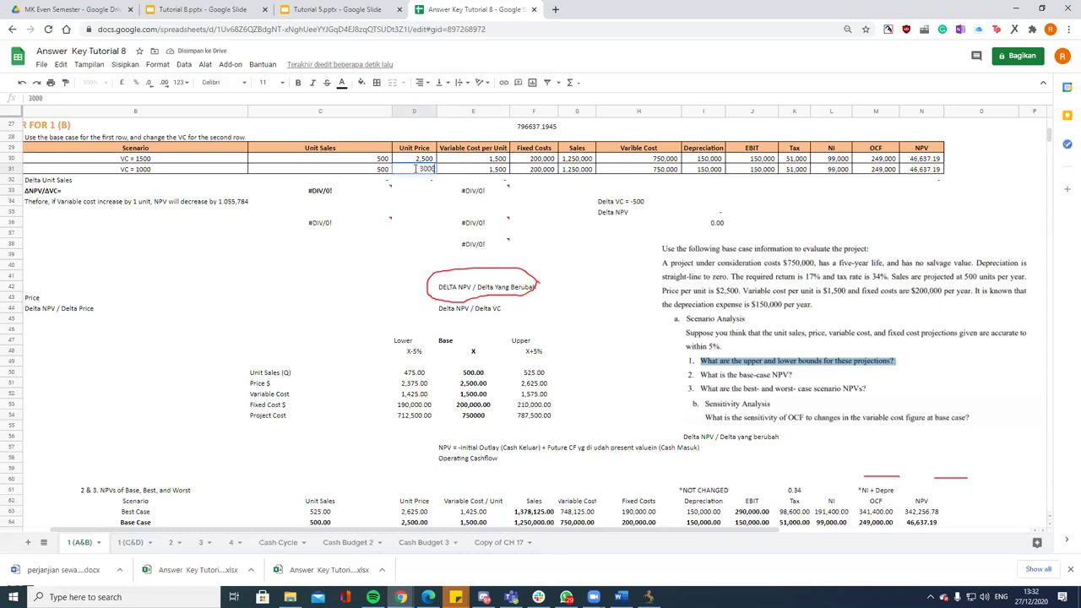
key(Return)
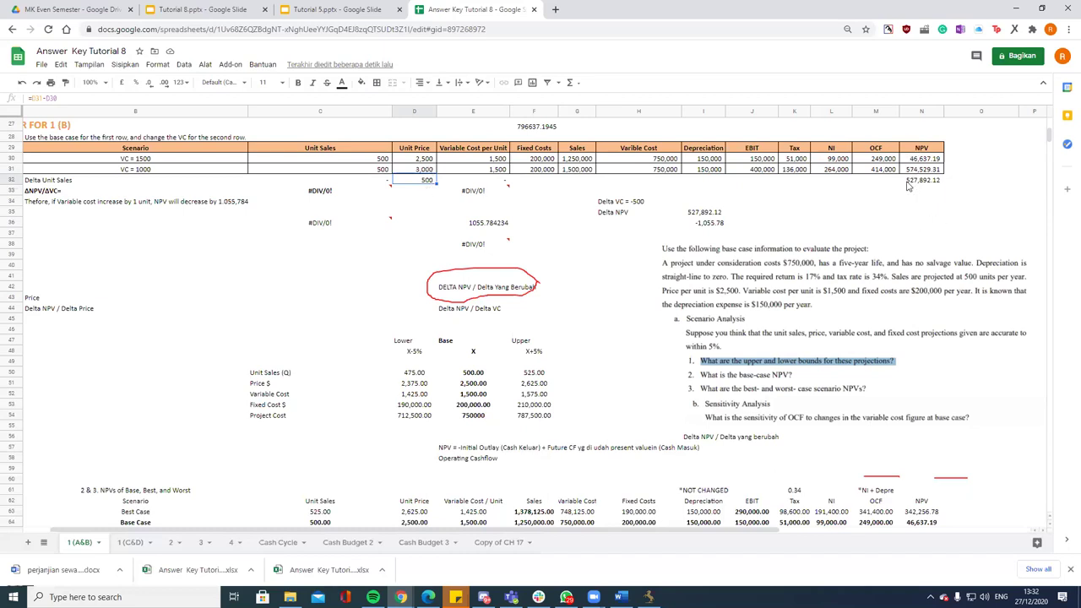
Step: Calculate the sensitivity of NPV to unit price in E35 with the formula =N32/D32
click(495, 212)
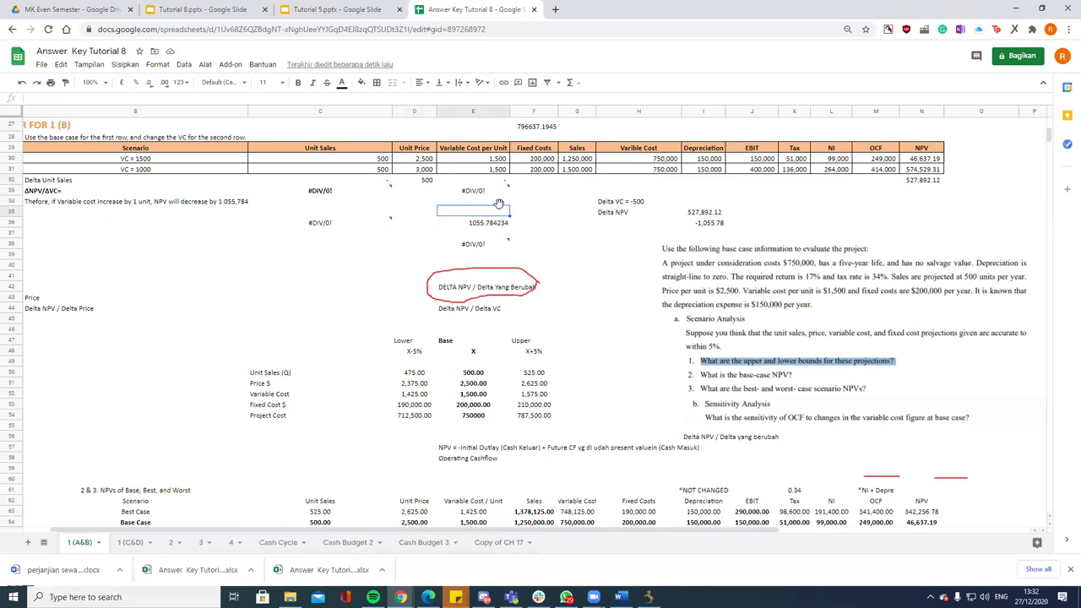
text(=)
key(Up)
key(Up)
key(Up)
key(Right)
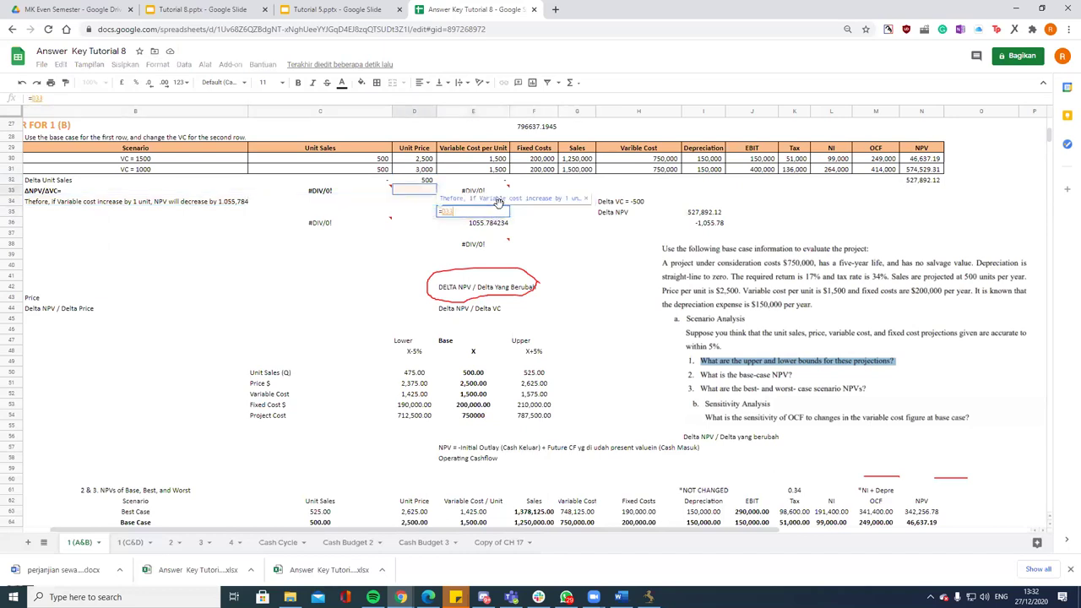
key(Right)
key(Right)
key(Right)
key(Right)
key(Right)
key(Right)
key(Right)
key(Right)
text(/)
key(Left)
key(Up)
key(Up)
key(Up)
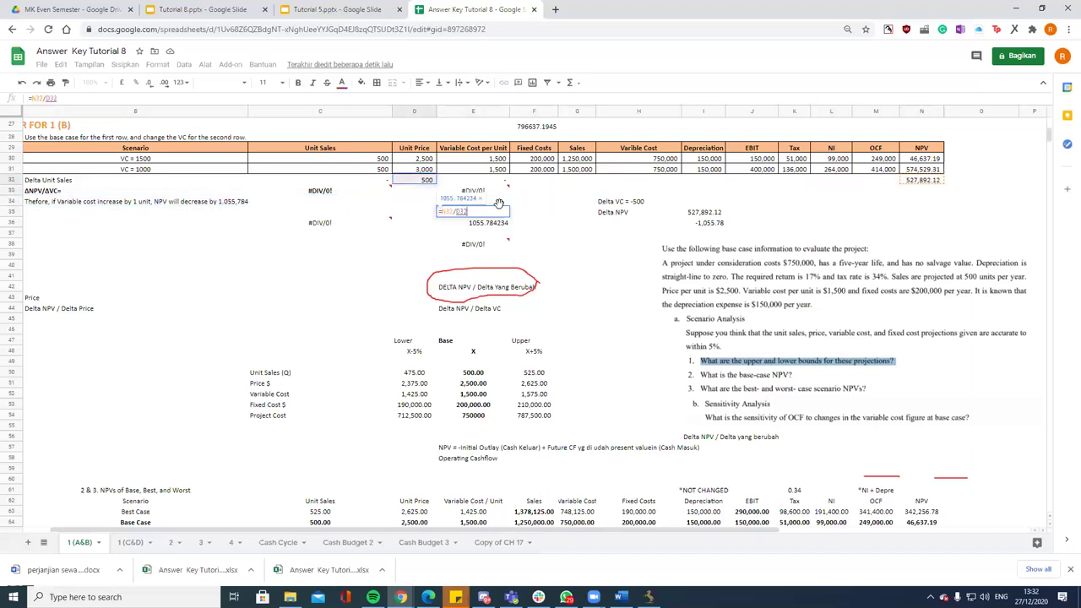
key(Return)
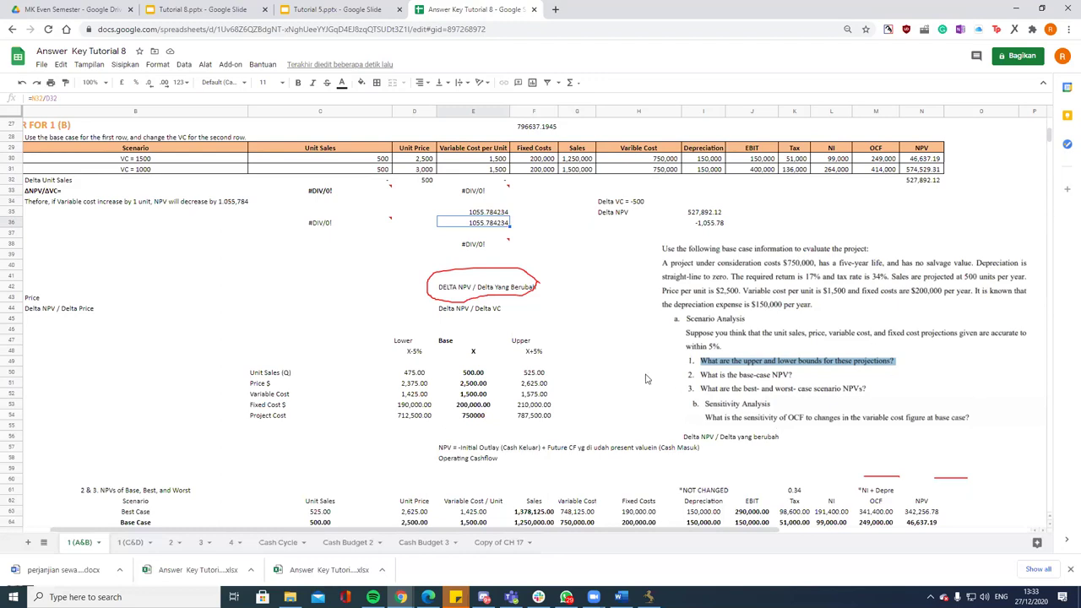
Step: Open the 1 (C&D) sheet and erase the red circle annotation
click(684, 244)
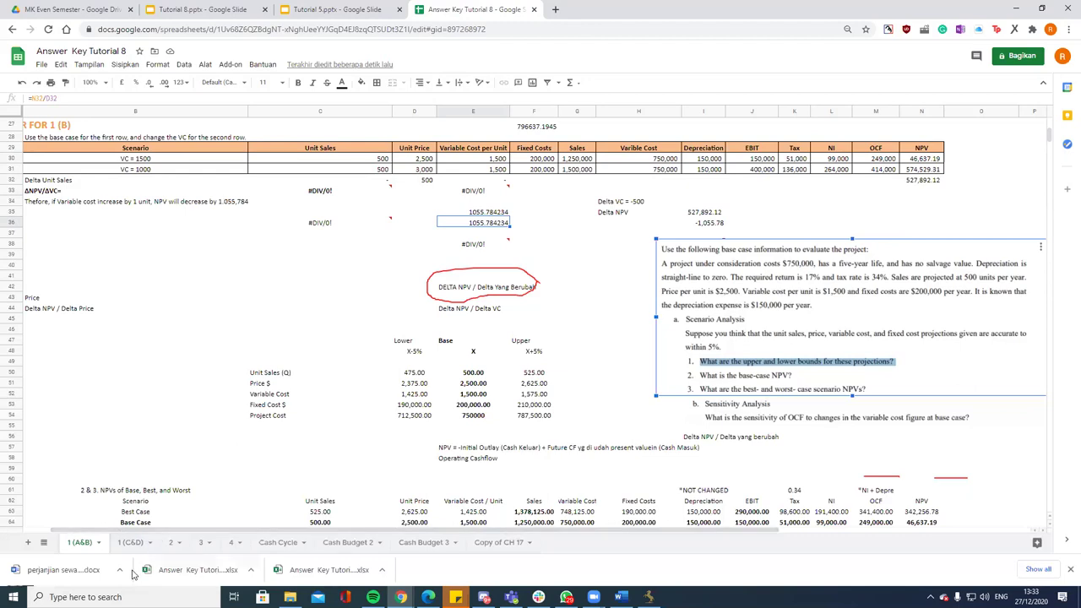
click(129, 542)
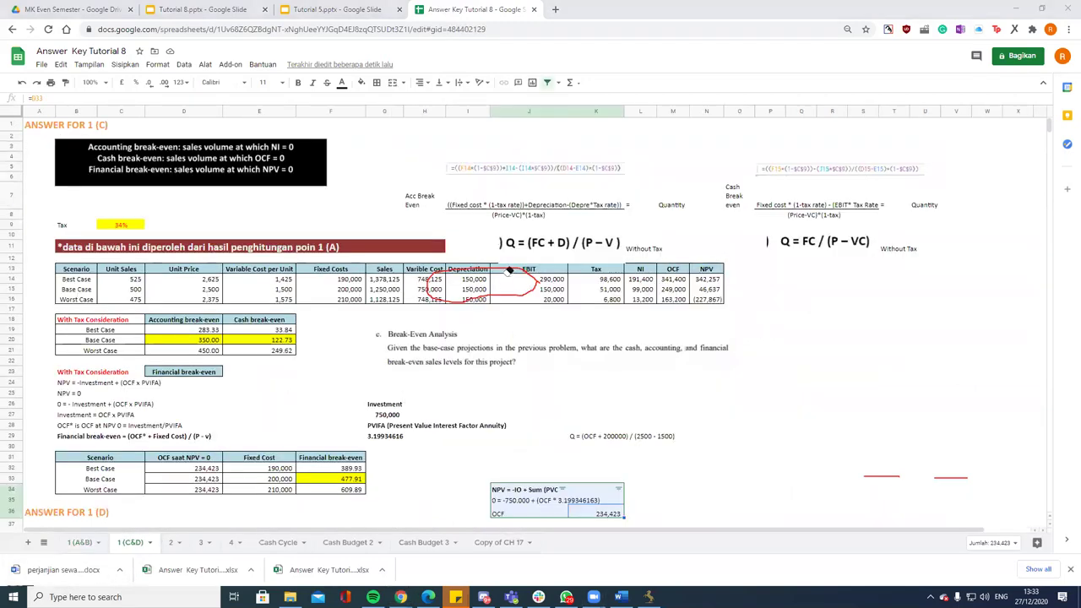
click(463, 264)
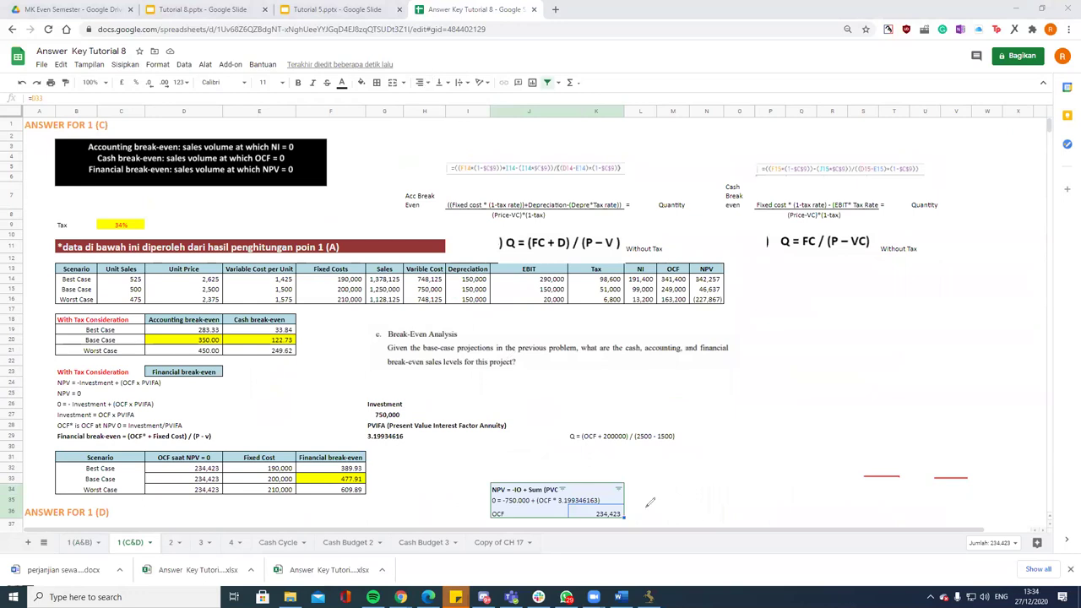
Step: Underline the break-even types asked for in question c and the NI = 0, OCF = 0 and NPV = 0 conditions in red
drag(625, 353, 737, 349)
drag(388, 368, 430, 368)
drag(272, 152, 295, 152)
drag(256, 163, 301, 163)
drag(263, 174, 296, 174)
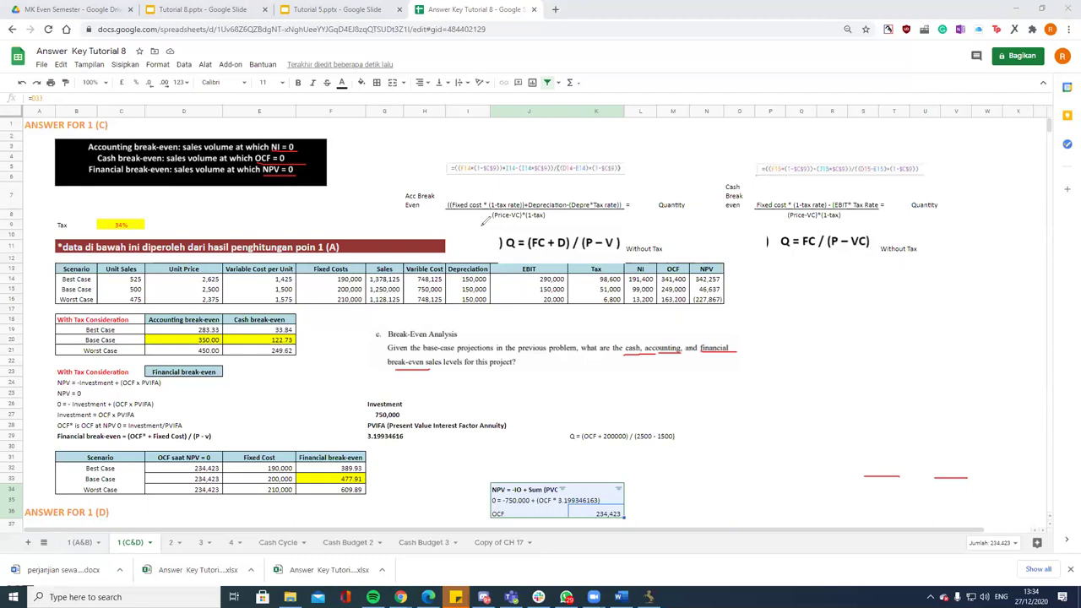
Step: Circle the accounting and cash break-even formulas with tax, and underline both formulas without tax in red
mouse_move(443, 223)
mouse_down()
mouse_move(629, 220)
mouse_move(695, 205)
mouse_move(617, 176)
mouse_move(440, 164)
mouse_move(428, 211)
mouse_move(441, 222)
mouse_up()
mouse_move(720, 216)
mouse_down()
mouse_move(939, 213)
mouse_move(938, 201)
mouse_move(798, 172)
mouse_move(726, 170)
mouse_move(722, 215)
mouse_up()
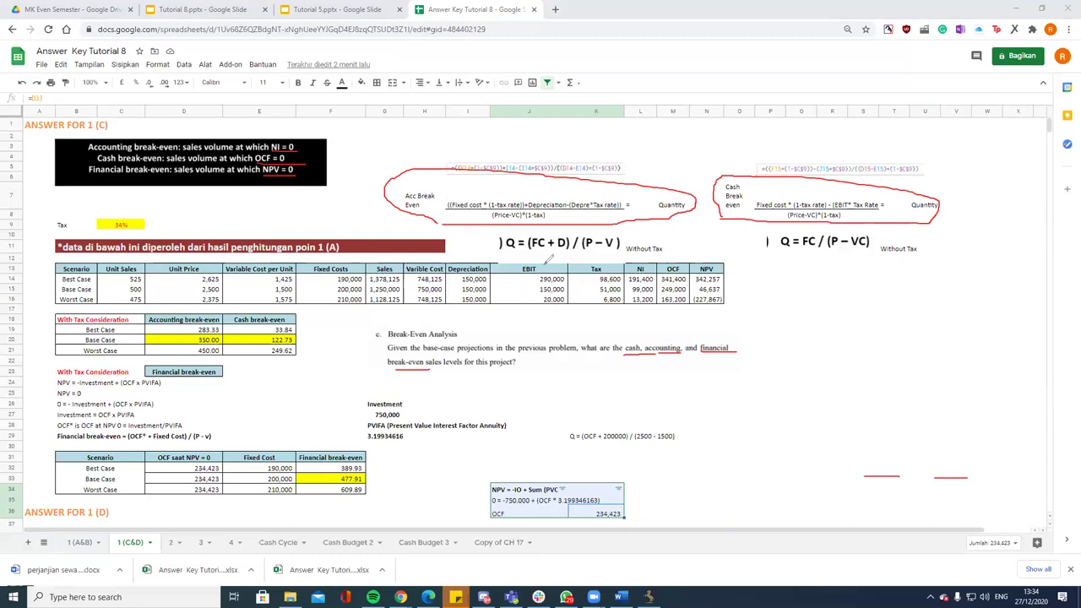
drag(504, 253, 622, 252)
drag(778, 252, 871, 252)
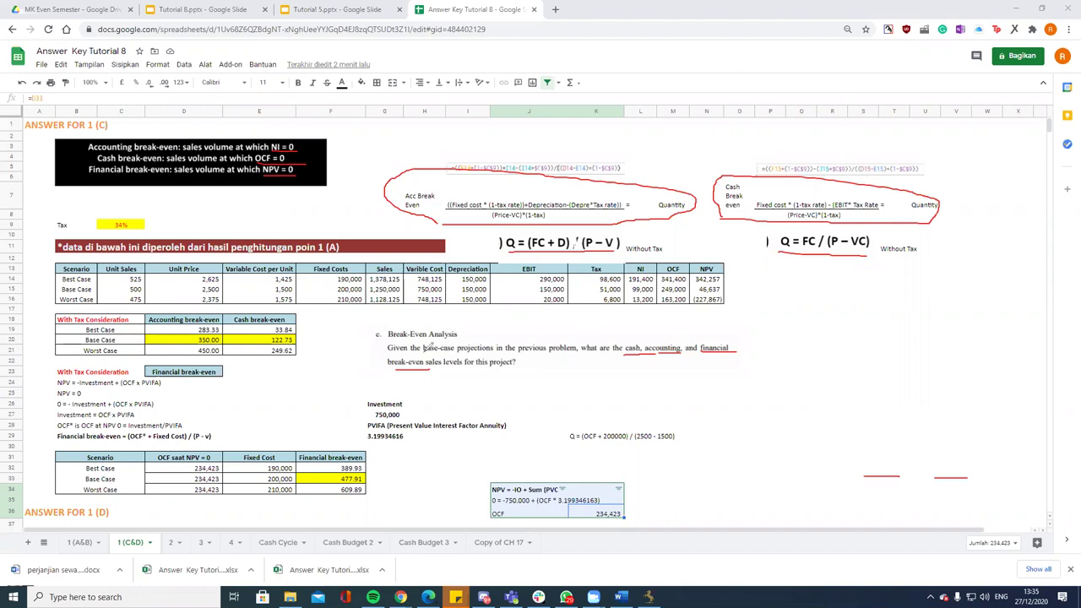
Step: Underline "base-case projections" in question c and box the Base Case label and its accounting break-even value in red
drag(446, 353, 495, 353)
mouse_move(61, 294)
mouse_down()
mouse_move(93, 293)
mouse_move(89, 280)
mouse_move(68, 281)
mouse_up()
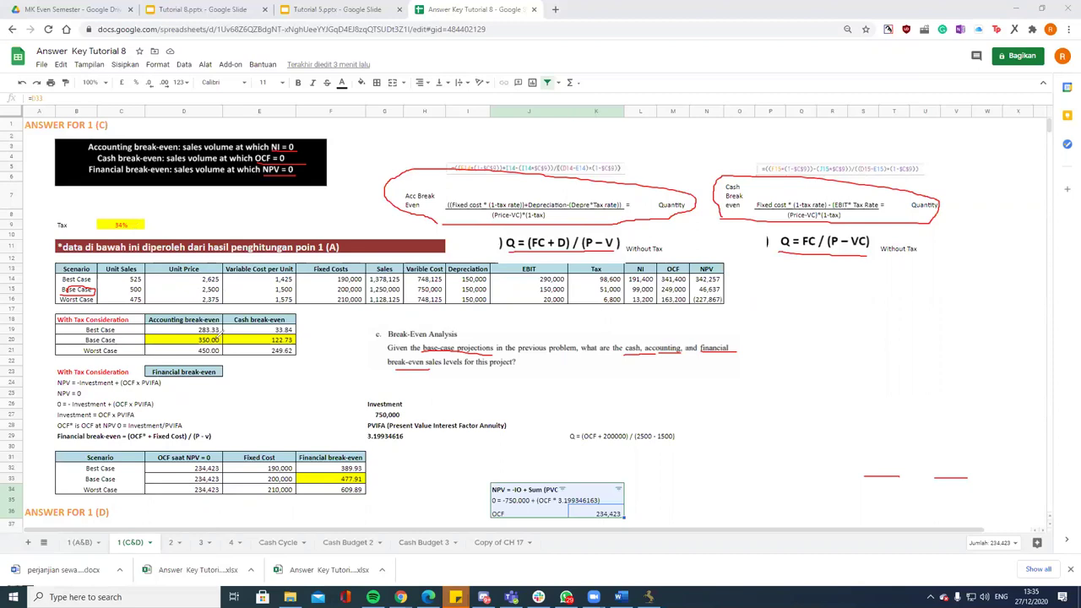
drag(202, 335, 224, 344)
Step: On the 1 (A&B) sheet, set the base-case unit sales in C64 to 350
click(79, 542)
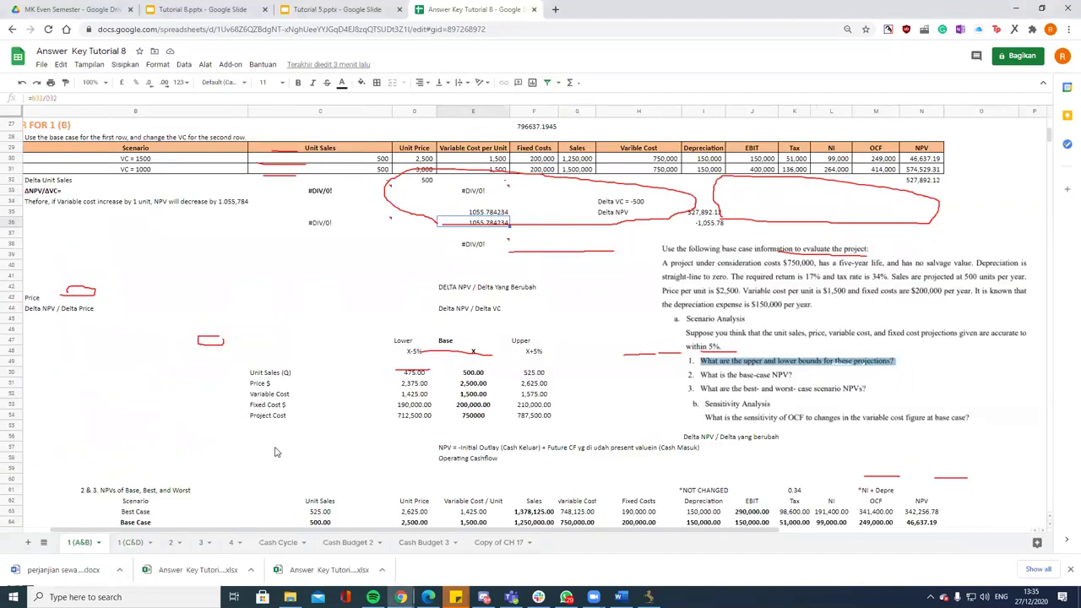
scroll(279, 452, down, 3)
click(314, 393)
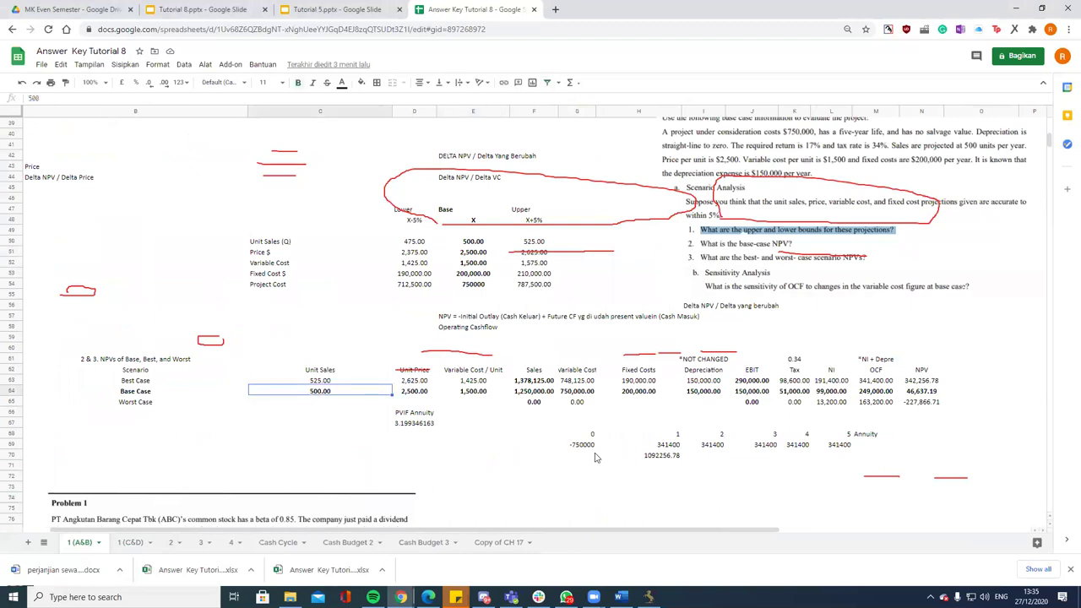
text(350)
key(Return)
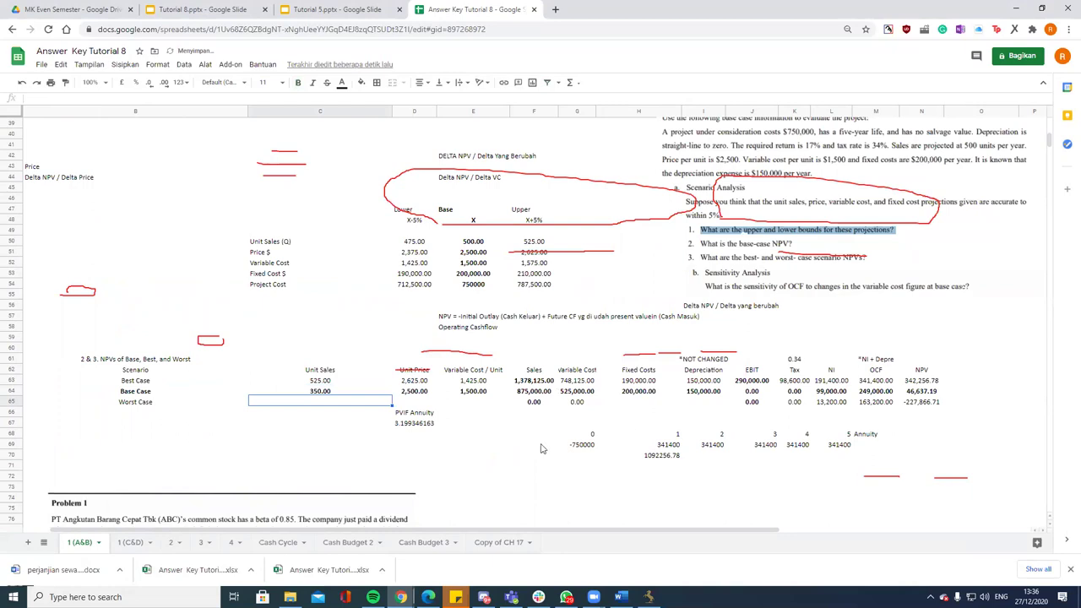
Step: Compute the base-case net income in L64 as EBIT minus tax with the formula =J64-K64
click(830, 392)
text(=)
key(Left)
key(Left)
text(-)
key(Left)
key(Return)
key(Up)
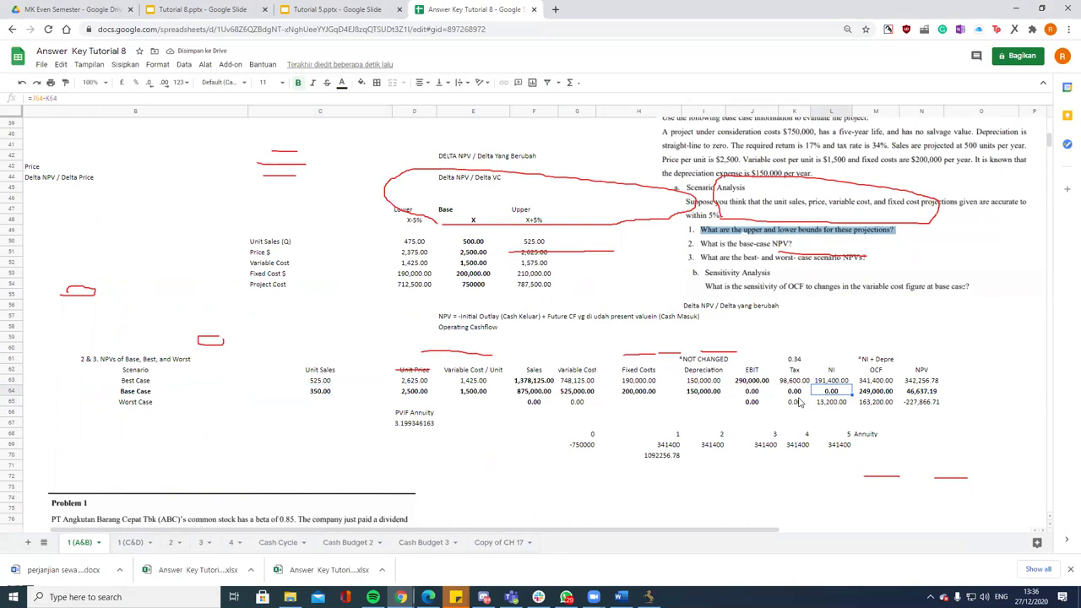
Step: Try a different base-case unit sales value in C64 and set it back to 350
click(321, 392)
text(50)
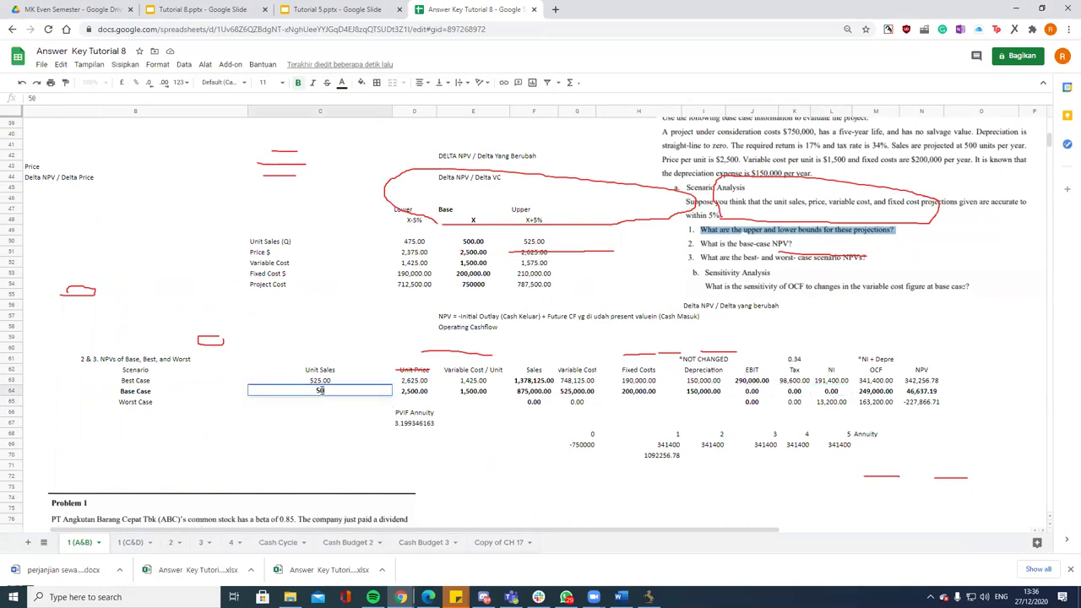
key(Return)
click(343, 391)
text(350)
key(Return)
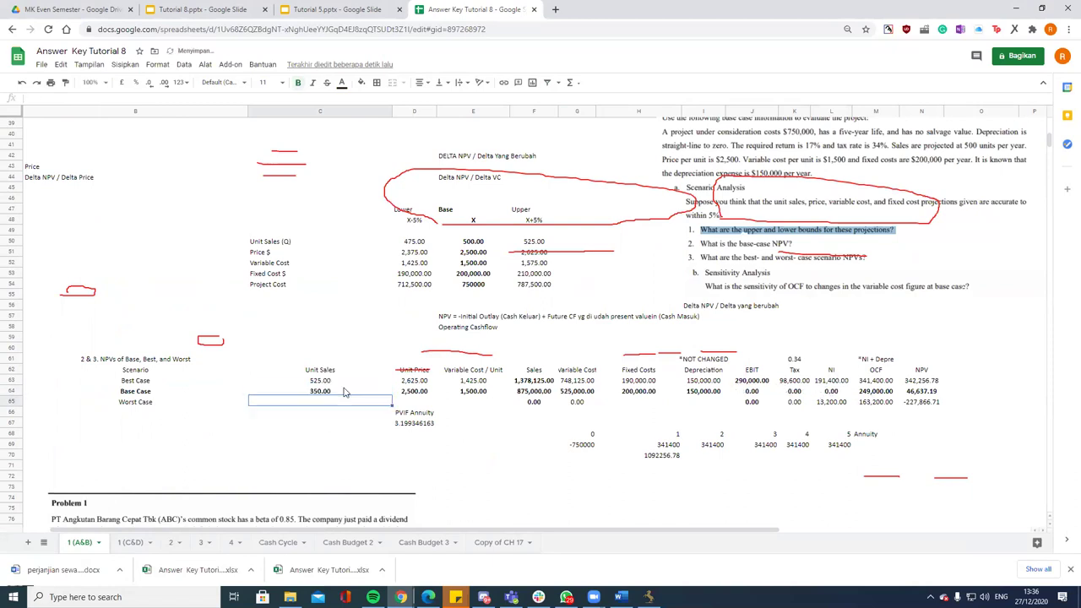
Step: Compute the base-case OCF in M64 as net income plus depreciation with =L64+I64, and return to the 1 (C&D) sheet
click(850, 393)
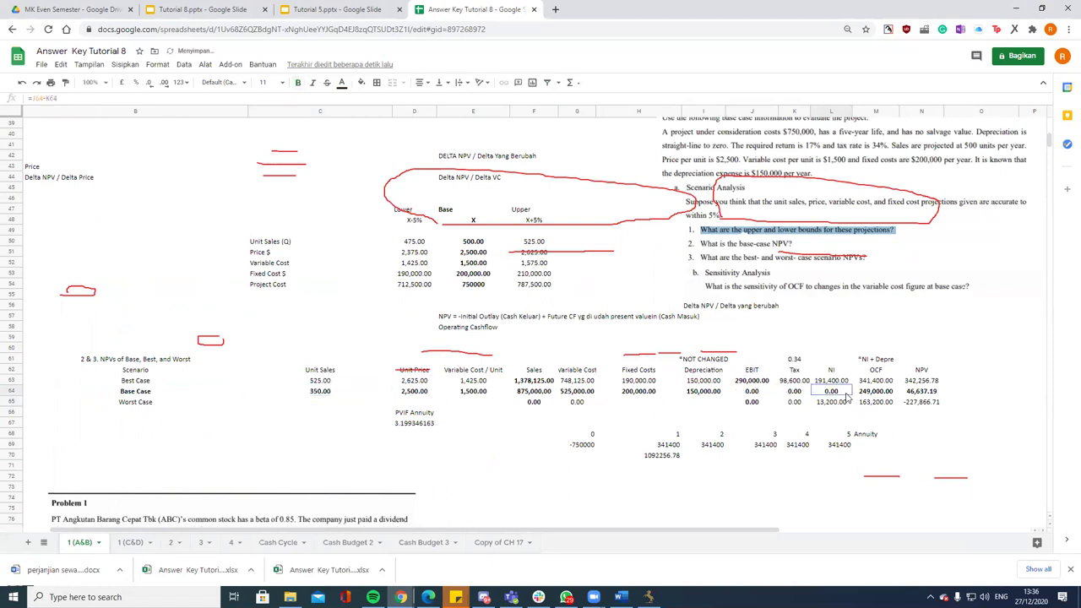
click(866, 393)
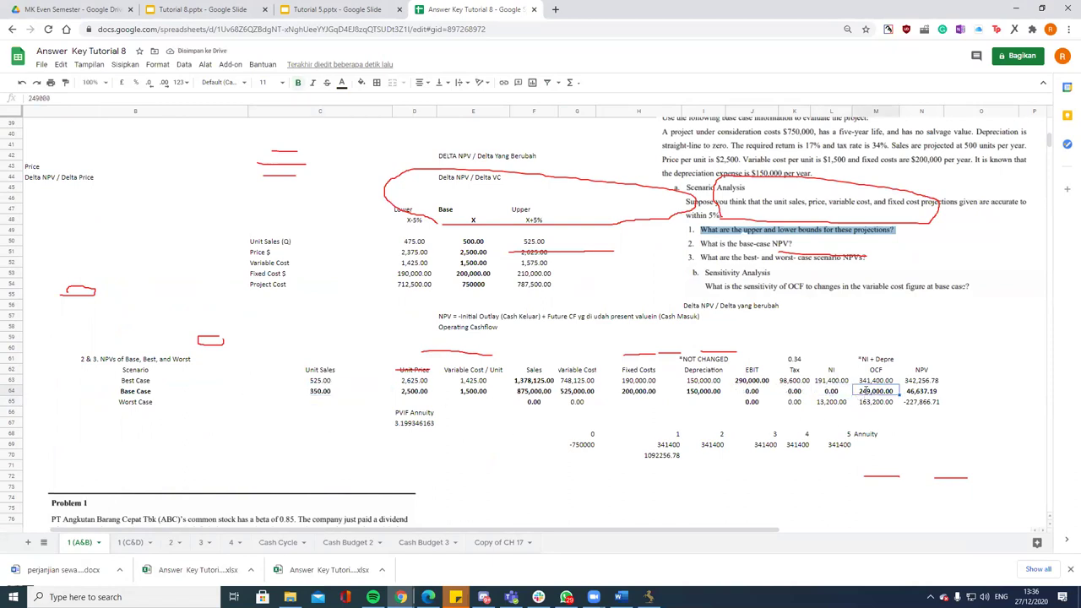
text(=L64+J64)
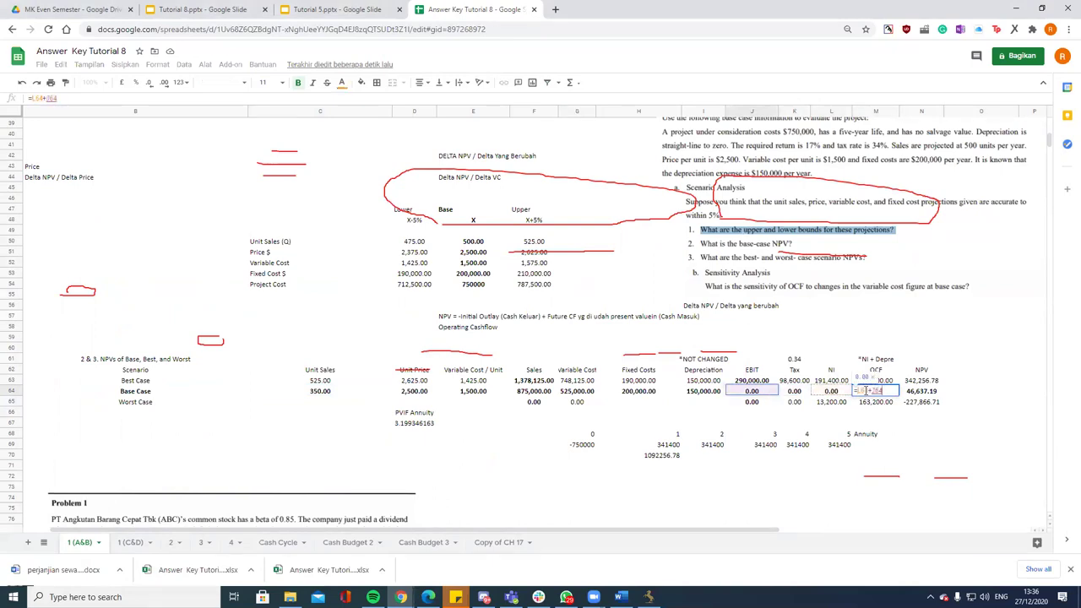
key(Return)
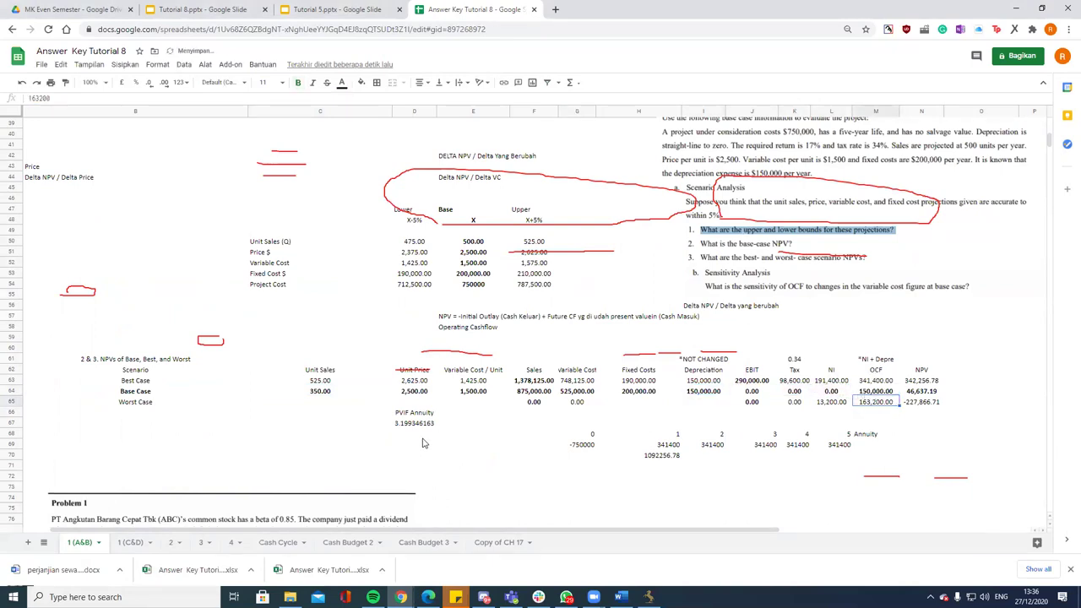
click(131, 542)
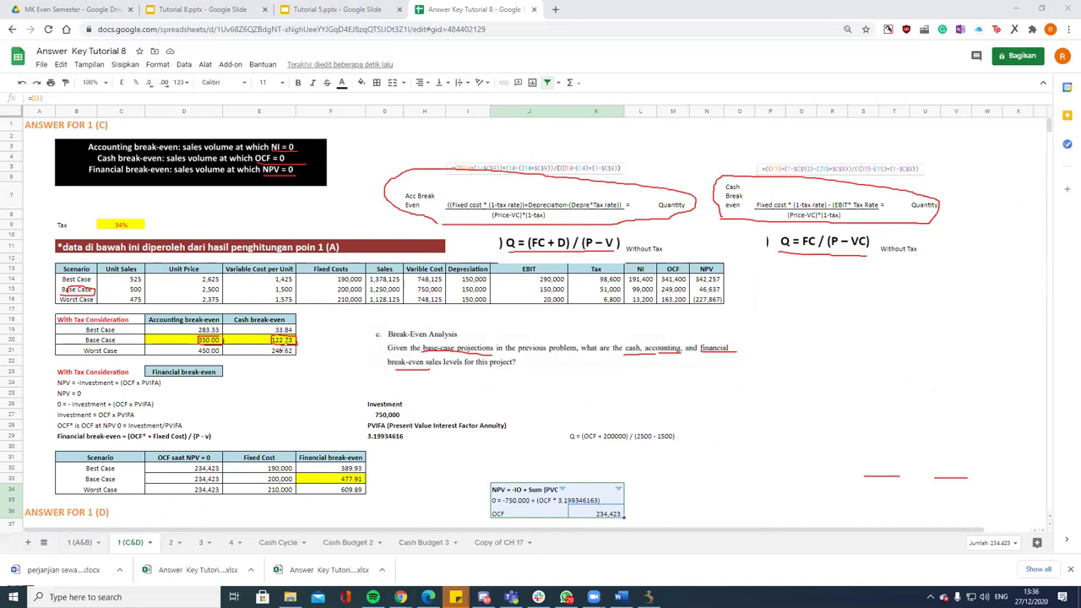
Step: Copy the base-case cash break-even quantity into the base-case unit sales cell C64 on the 1 (A&B) sheet, and inspect the OCF in M64
click(281, 340)
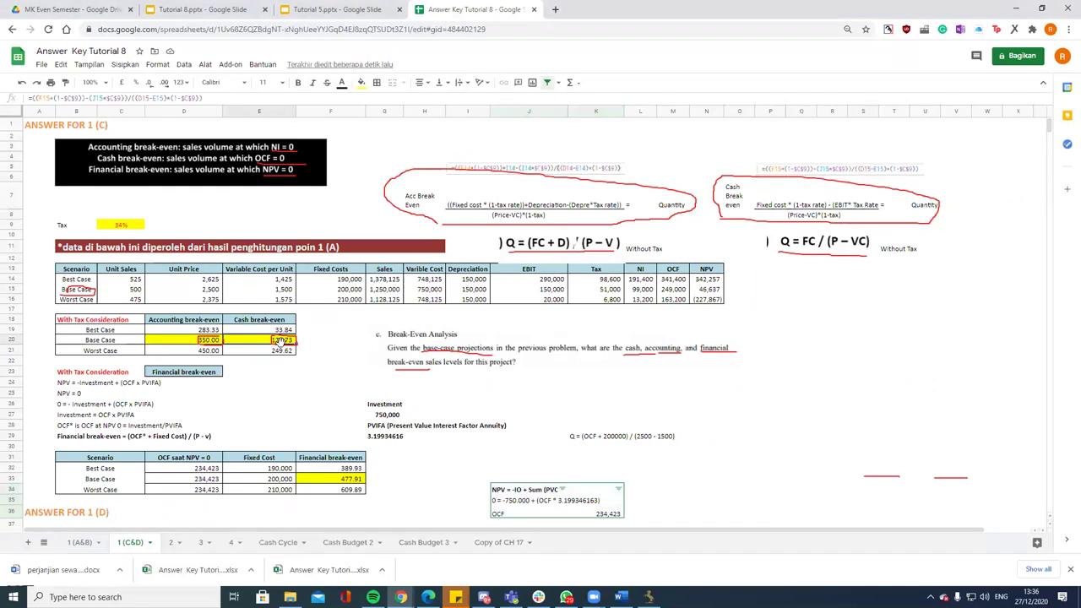
click(82, 542)
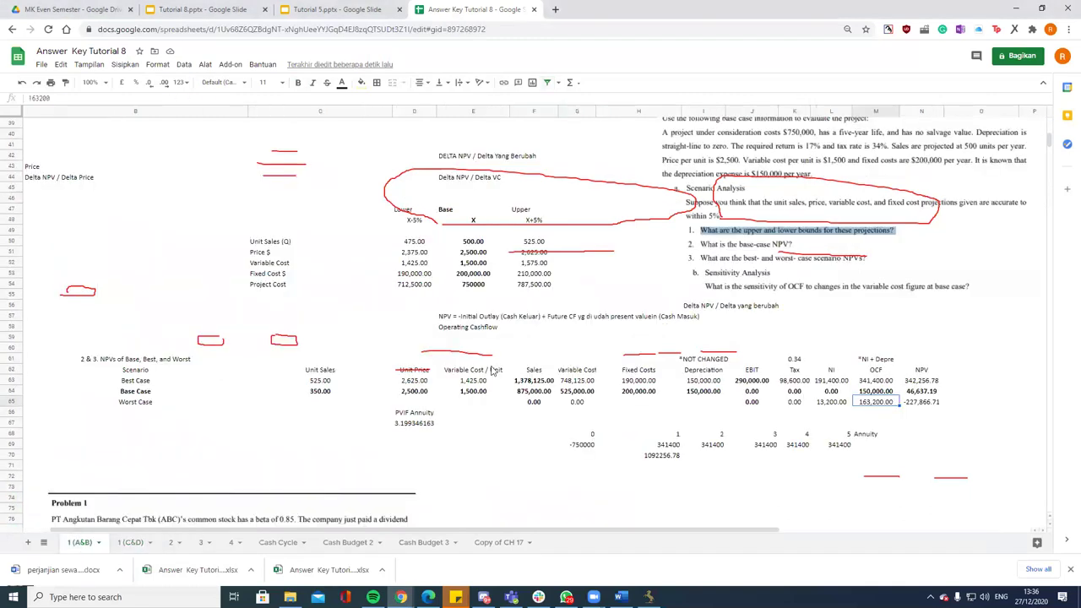
click(314, 391)
text(122.73)
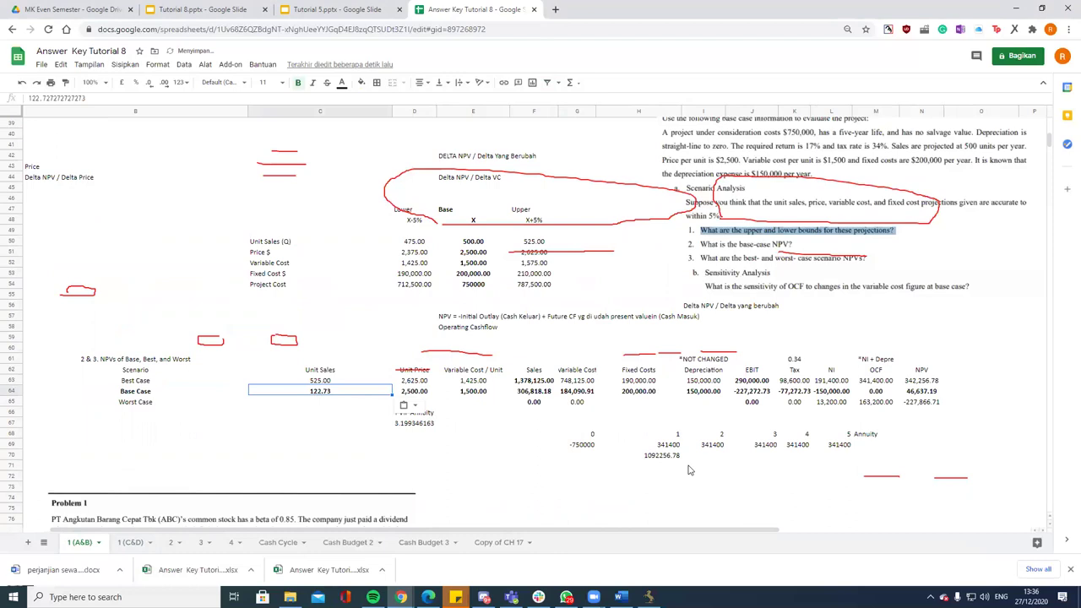
click(881, 394)
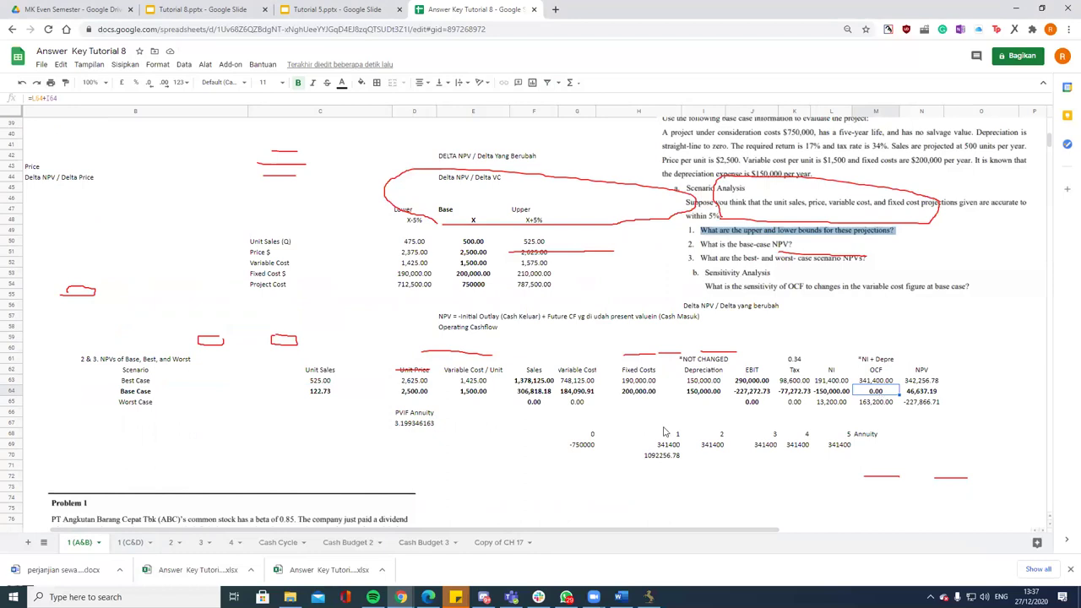
Step: Return to the 1 (C&D) sheet and erase the red pen marks around the break-even formulas, question text and result tables
click(131, 543)
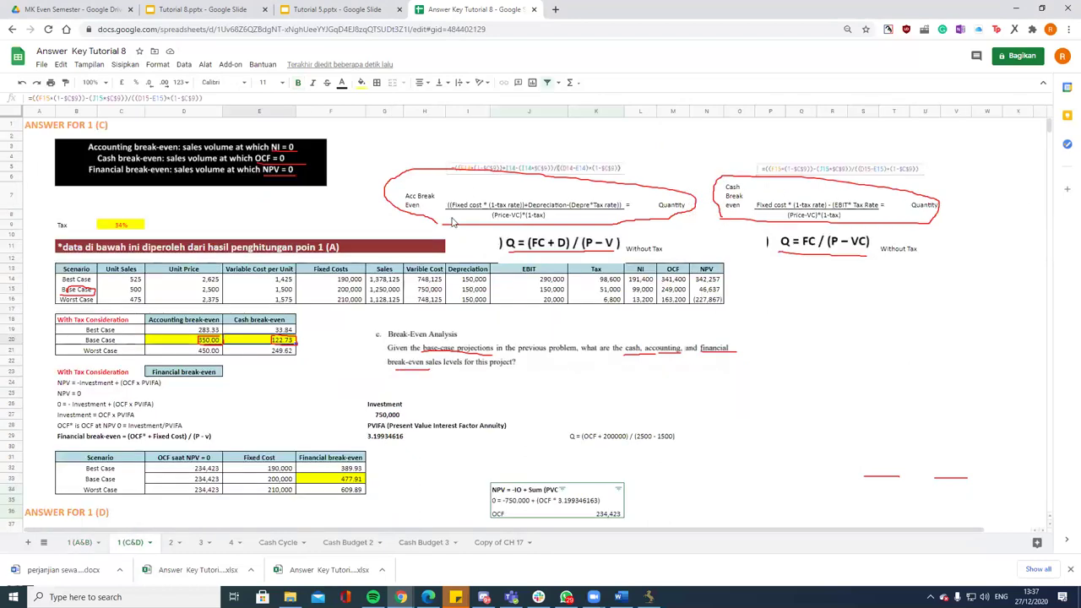
mouse_move(468, 82)
mouse_down()
mouse_move(828, 259)
mouse_move(684, 349)
mouse_move(870, 479)
mouse_move(900, 478)
mouse_up()
mouse_move(529, 450)
mouse_down()
mouse_move(422, 365)
mouse_move(216, 341)
mouse_move(165, 234)
mouse_move(144, 245)
mouse_move(289, 169)
mouse_move(270, 234)
mouse_up()
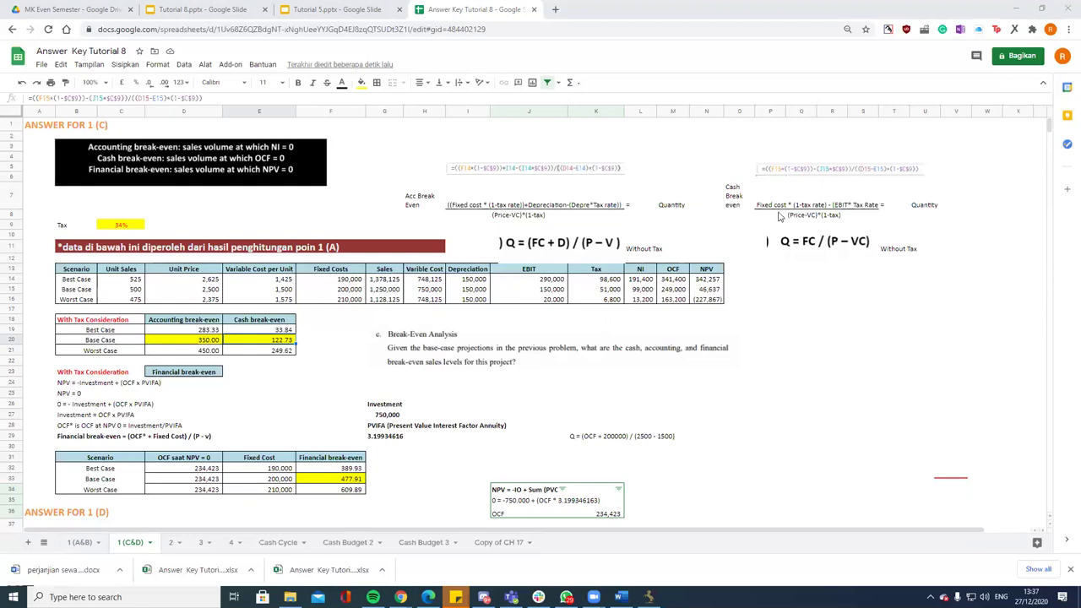
Step: Underline OCF*, the formula (OCF* + Fixed Cost) / (P - v) and NPV = 0 in the financial break-even section
scroll(680, 260, down, 3)
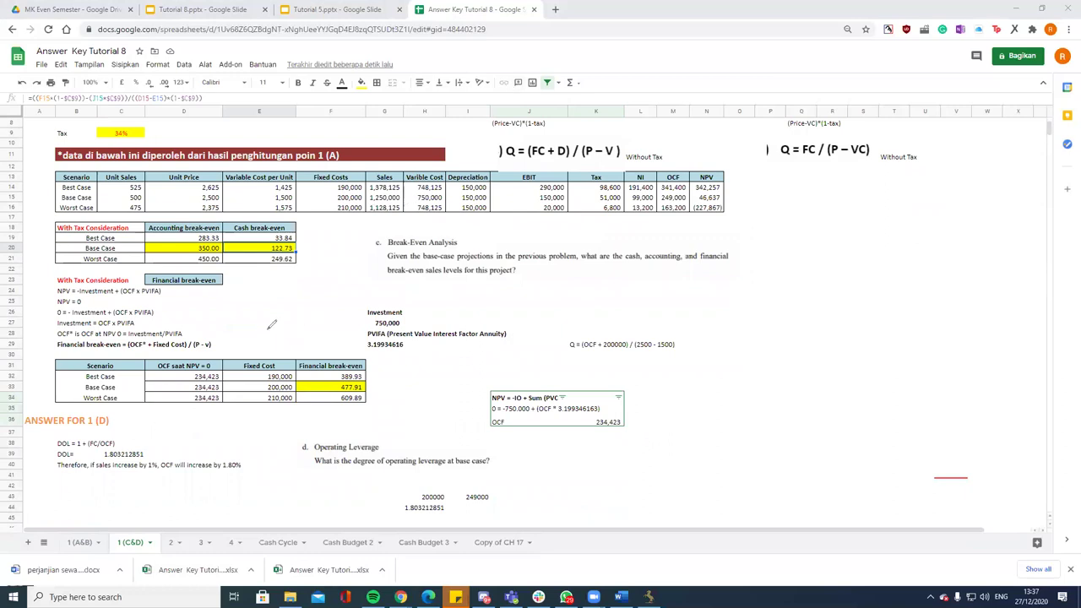
drag(57, 336, 73, 335)
drag(130, 350, 187, 352)
drag(57, 305, 83, 304)
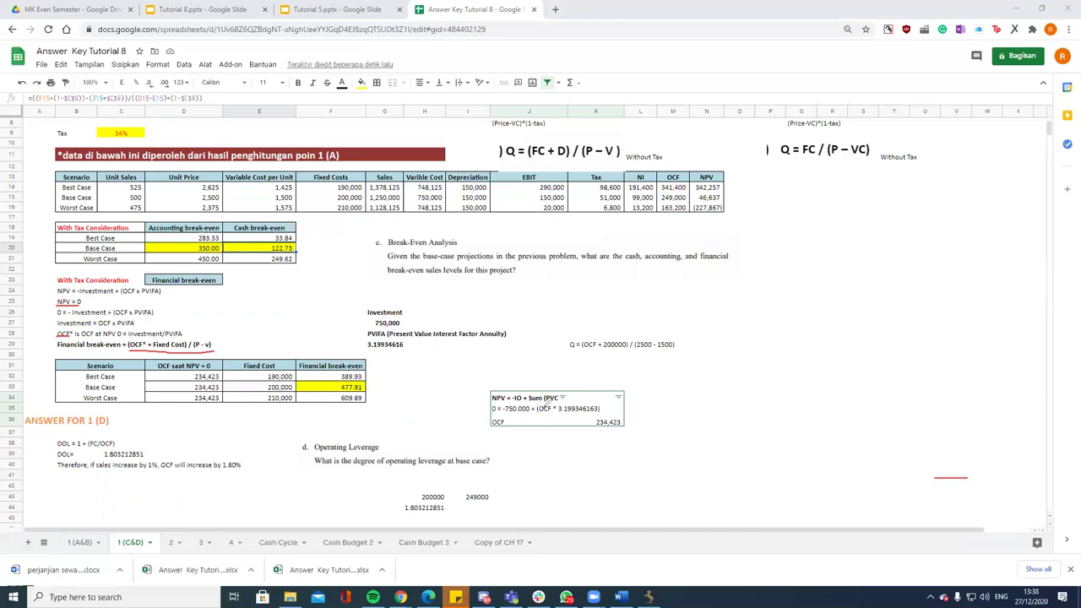
Step: Underline OCF * 3.199346163 and the 234,423 OCF, and draw an arrow from that OCF to the financial break-even formula
drag(537, 413, 599, 412)
drag(596, 425, 621, 425)
mouse_move(605, 434)
mouse_down()
mouse_move(319, 327)
mouse_move(214, 329)
mouse_move(228, 334)
mouse_up()
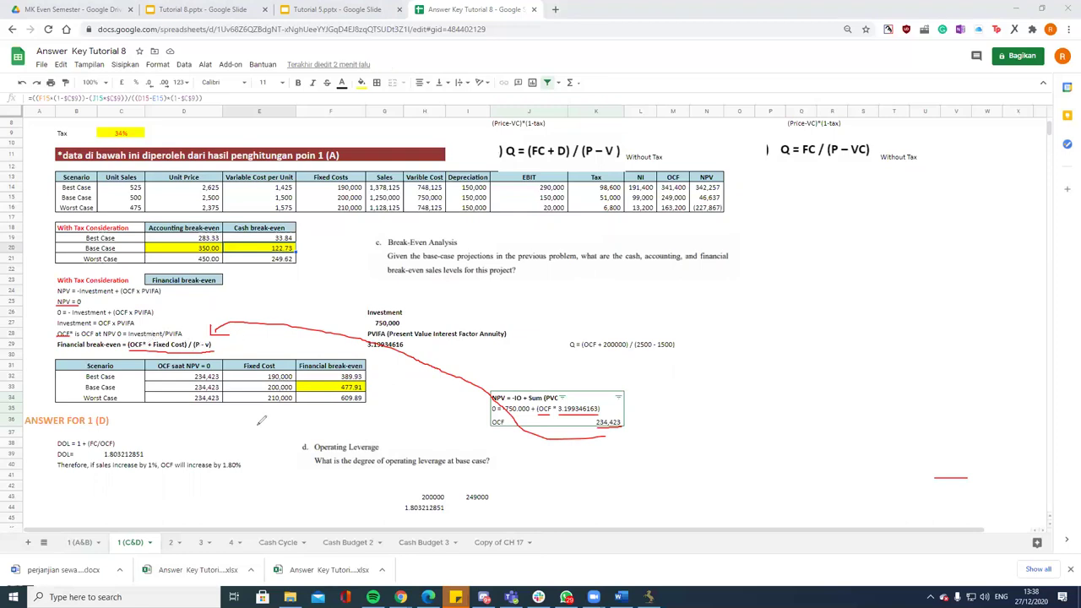
Step: Circle the base-case financial break-even, and underline the degree of operating leverage question together with its DOL answer and conclusion
mouse_move(365, 378)
mouse_down()
mouse_move(336, 384)
mouse_move(348, 391)
mouse_move(371, 376)
mouse_up()
mouse_move(342, 376)
mouse_down()
mouse_move(329, 387)
mouse_move(348, 390)
mouse_up()
key(ctrl+z)
drag(356, 462, 442, 467)
mouse_move(144, 457)
mouse_down()
mouse_move(73, 469)
mouse_move(241, 468)
mouse_up()
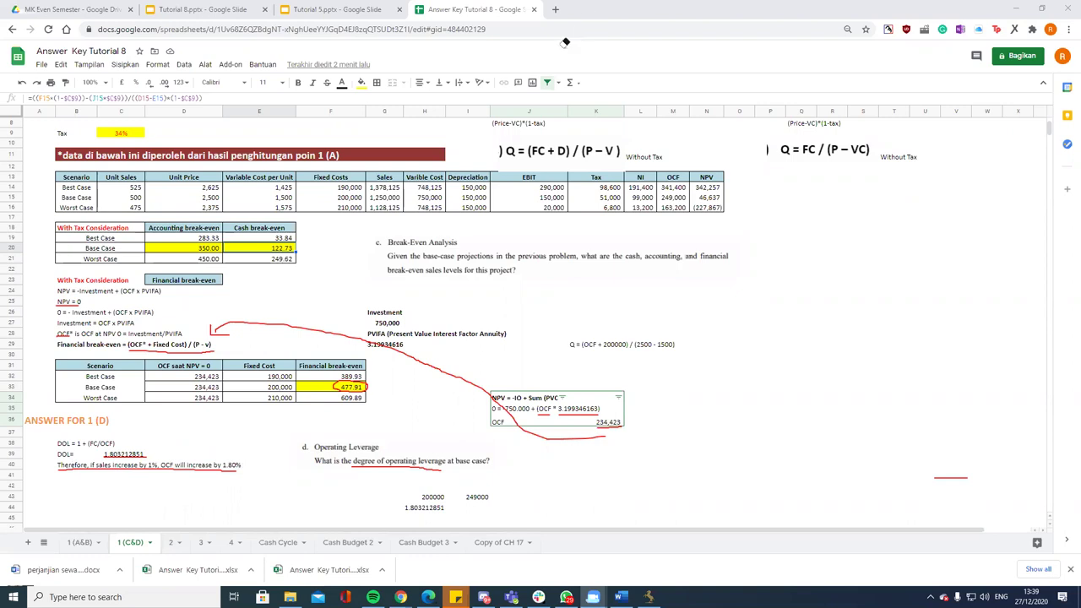
Step: Erase the arrow and all remaining red pen marks from the 1 (C&D) sheet
key(ctrl+z)
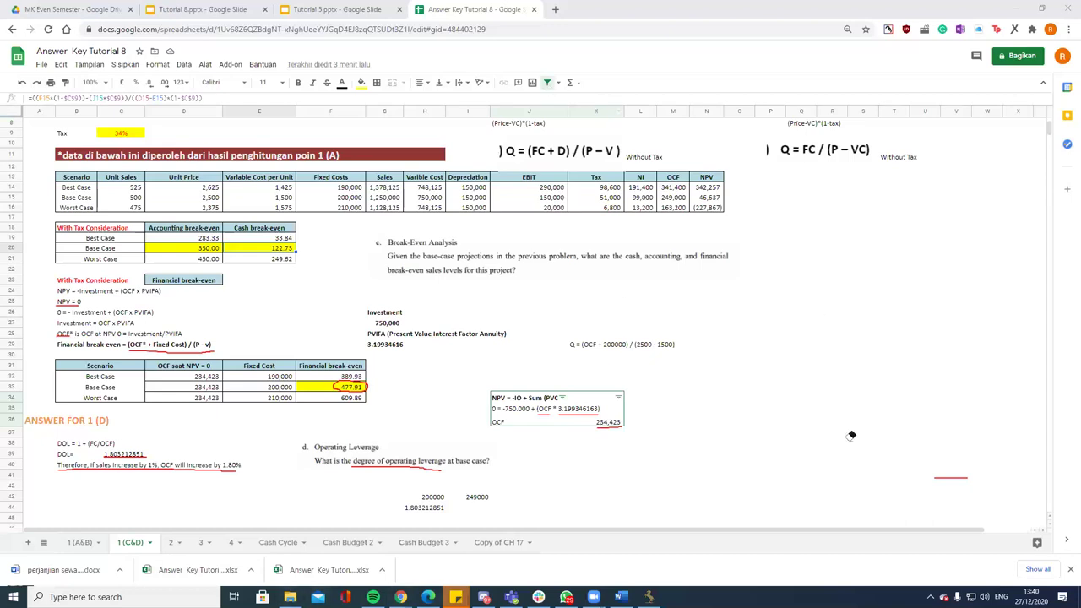
click(950, 478)
click(707, 217)
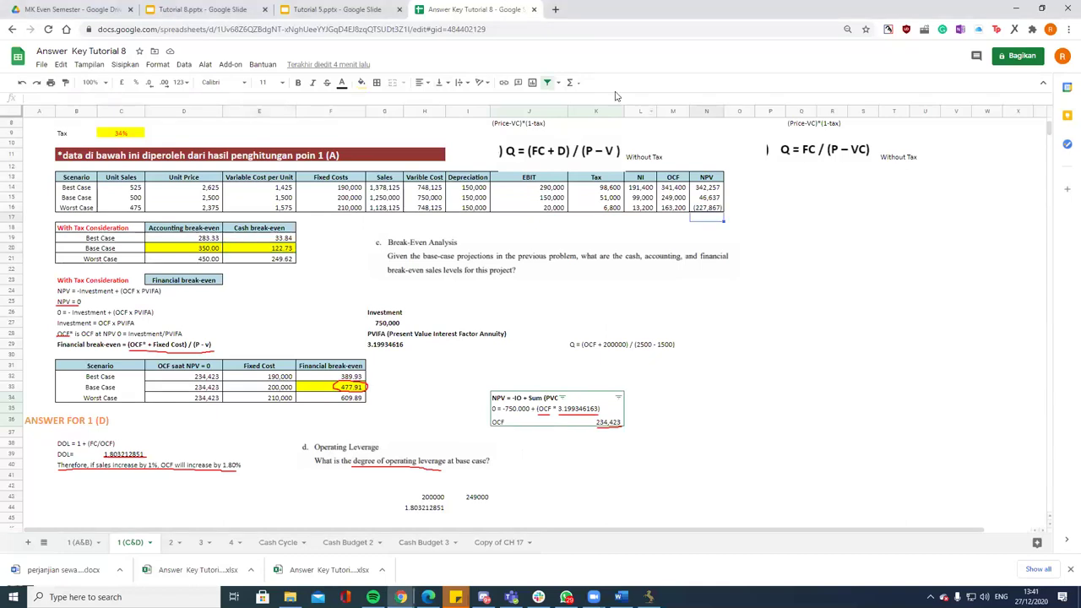
mouse_move(220, 432)
mouse_down()
mouse_move(150, 460)
mouse_move(457, 440)
mouse_move(577, 415)
mouse_move(549, 399)
mouse_move(279, 371)
mouse_move(65, 303)
mouse_move(86, 325)
mouse_up()
scroll(86, 326, up, 3)
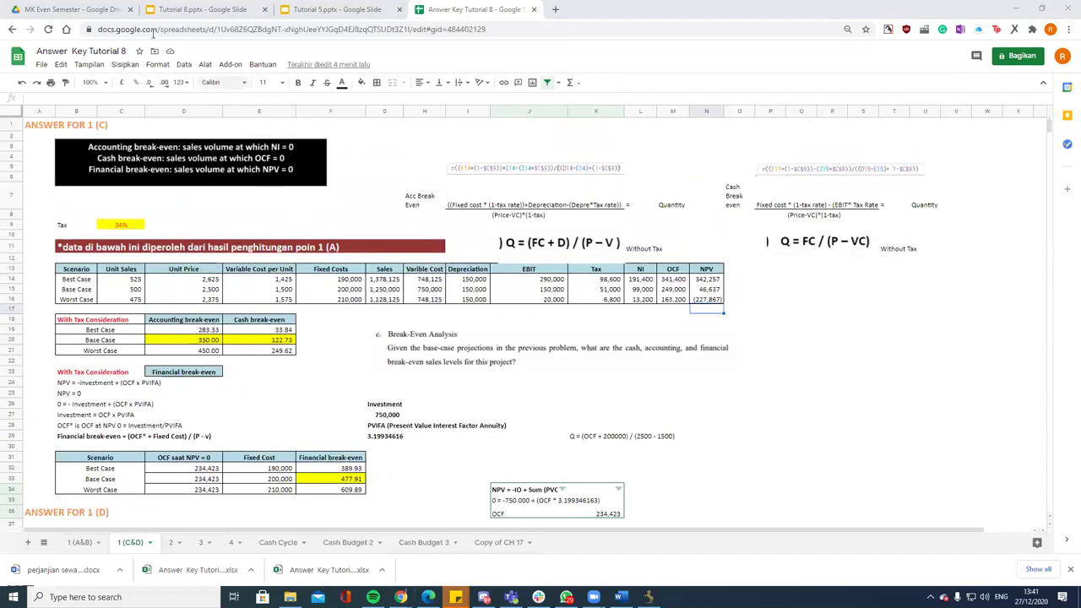
Step: Look up the Asis folder in Google Drive, and return to the 1 (A&B) sheet of Answer Key Tutorial 8
click(82, 9)
click(16, 56)
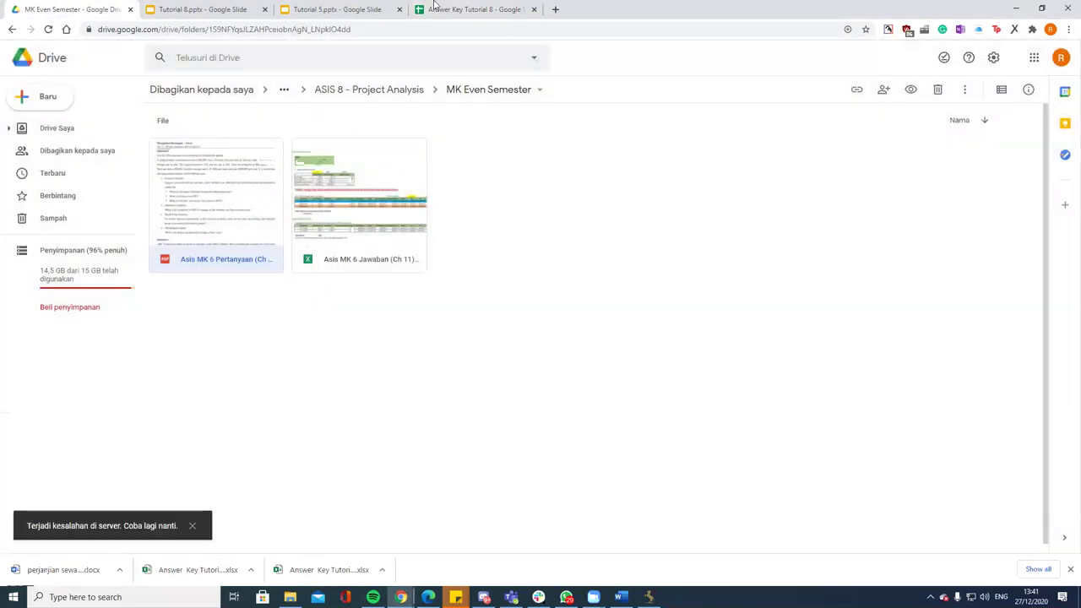
click(473, 10)
click(79, 542)
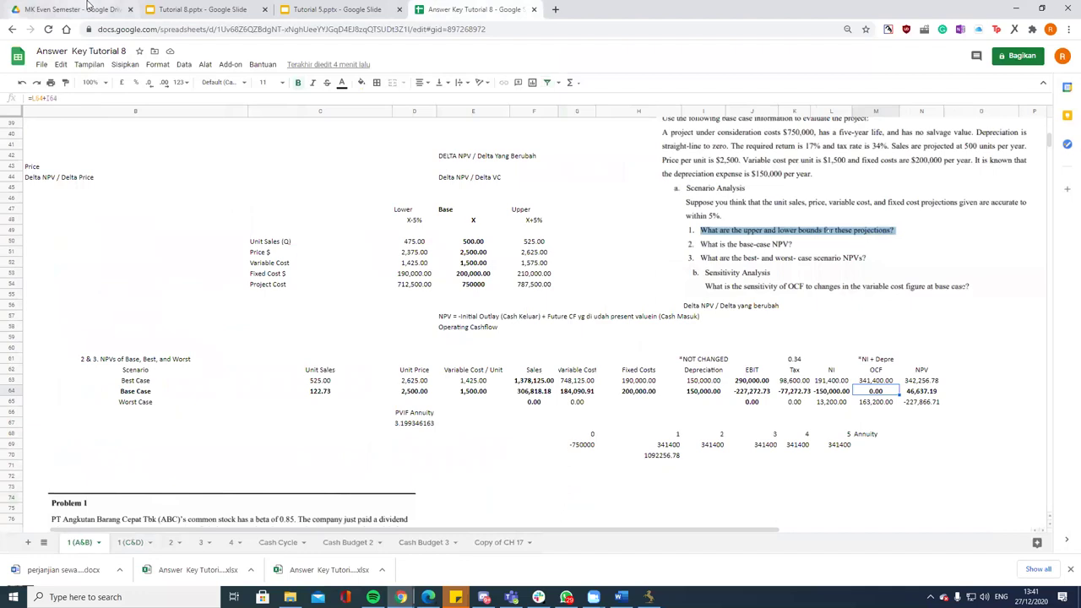
click(74, 10)
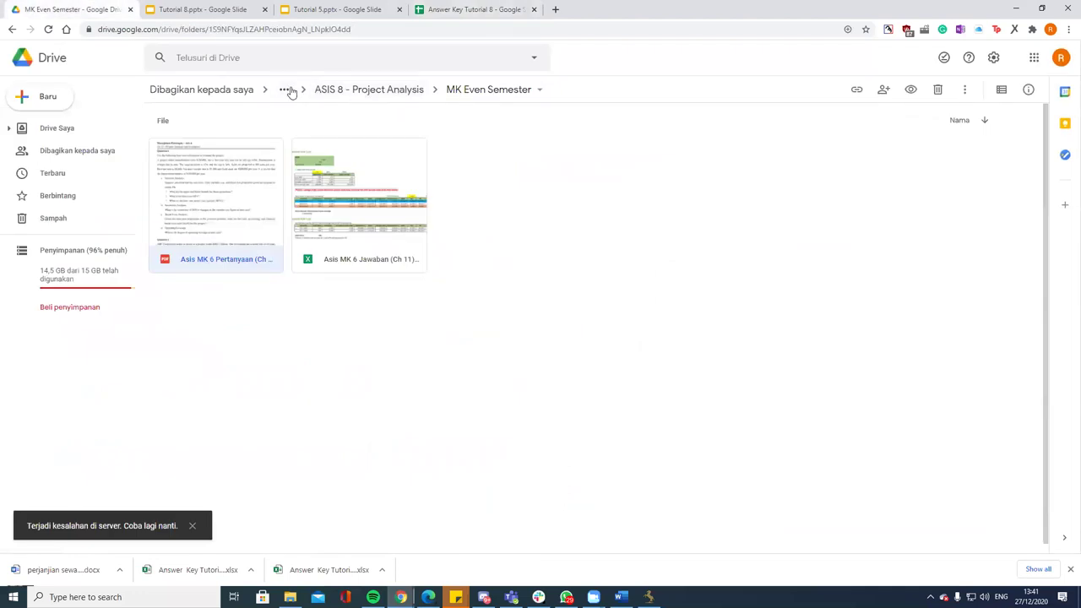
click(283, 88)
click(307, 191)
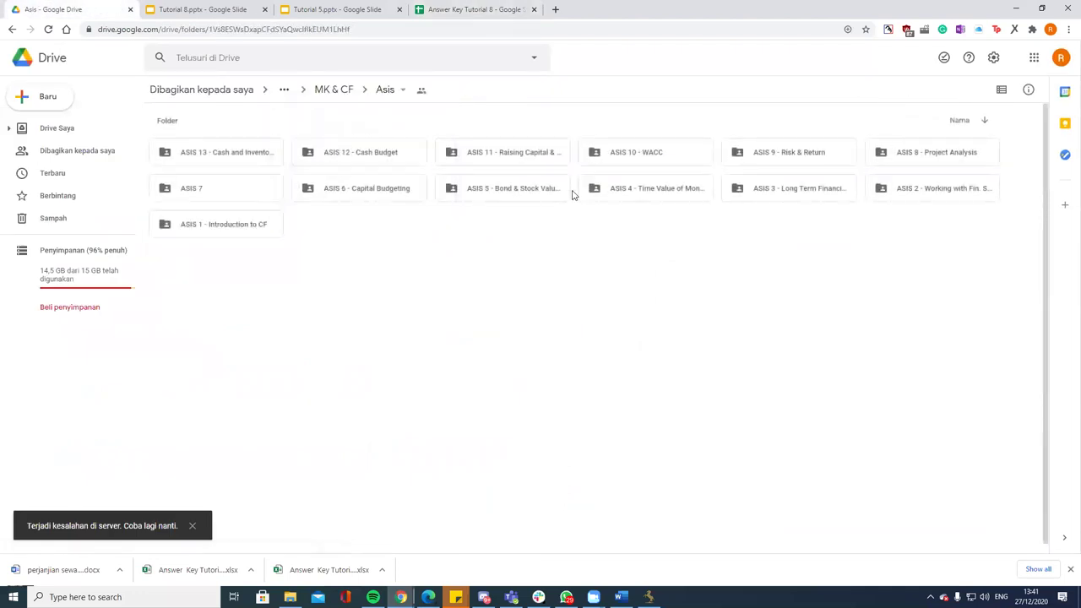
click(475, 10)
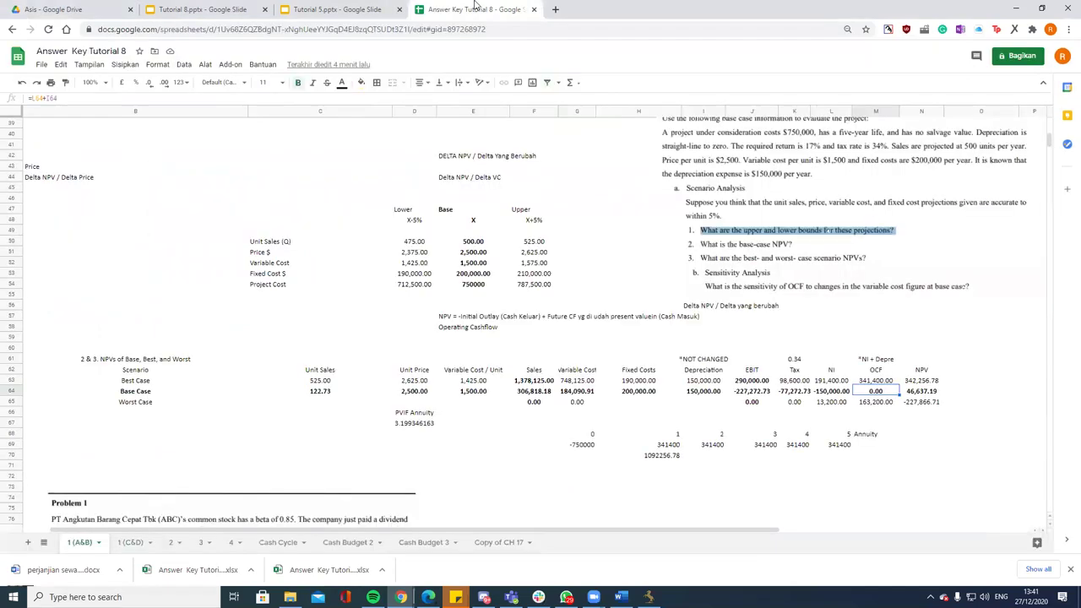
Step: Circle the 17% required return in the base-case problem text and erase the mark
scroll(380, 373, down, 2)
scroll(380, 372, down, 1)
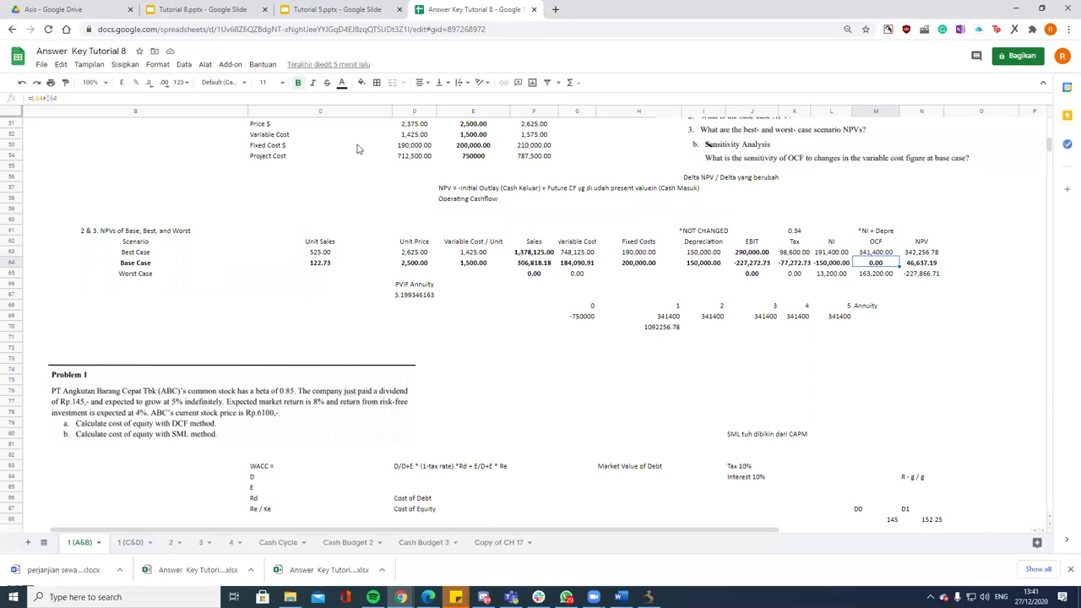
scroll(172, 414, up, 4)
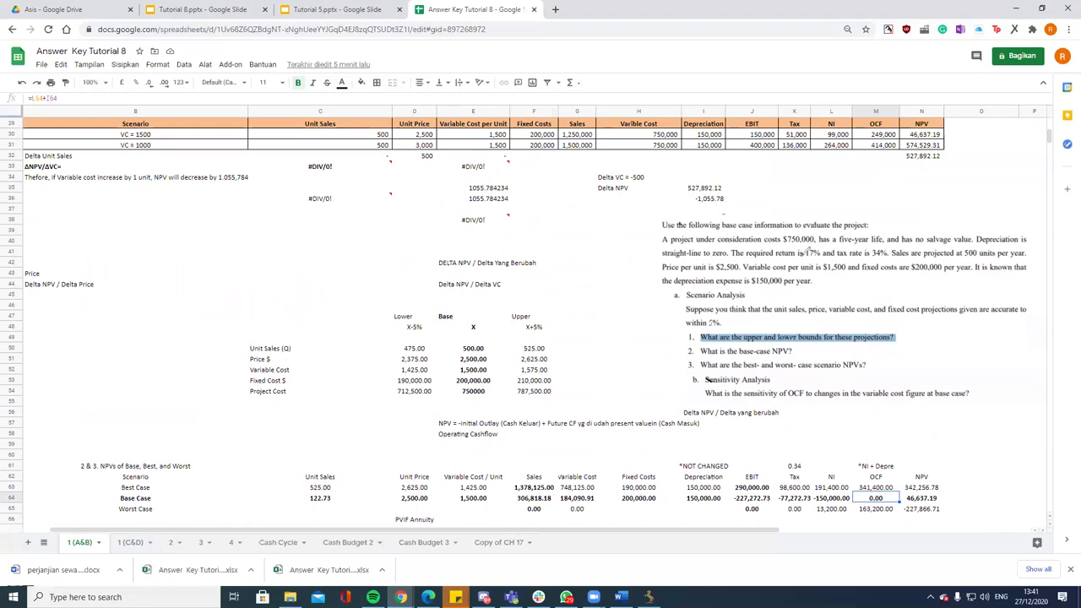
mouse_move(806, 251)
mouse_down()
mouse_move(820, 256)
mouse_move(819, 242)
mouse_move(802, 244)
mouse_move(809, 259)
mouse_up()
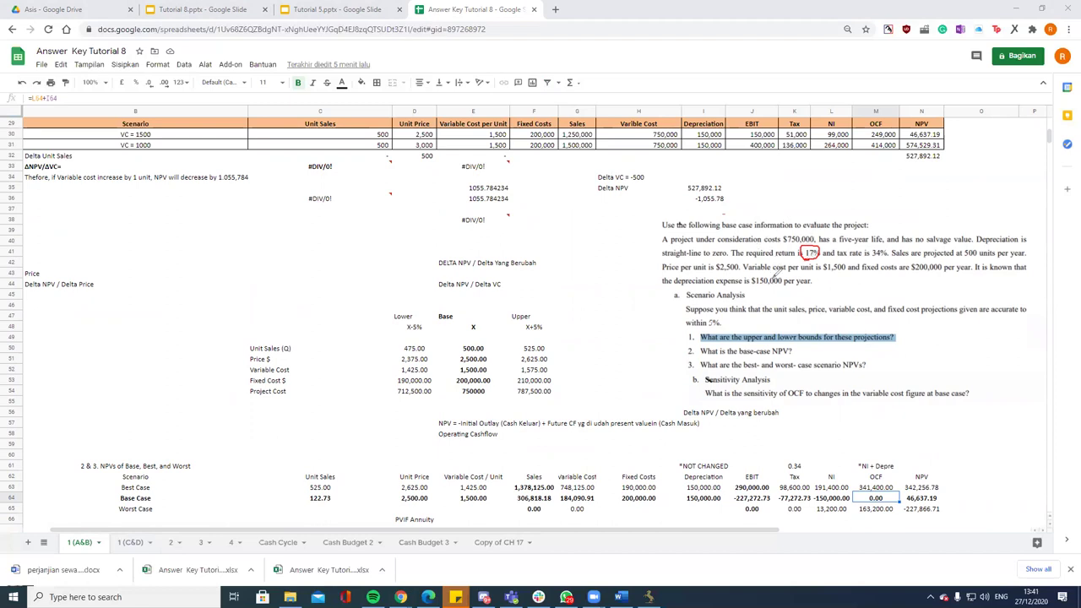
mouse_move(824, 299)
mouse_down()
mouse_move(819, 266)
mouse_move(833, 256)
mouse_up()
Step: Examine the WACC label and formula in the PT ABC investment problem, and go back to Problem 1
scroll(128, 390, down, 2)
scroll(128, 391, down, 5)
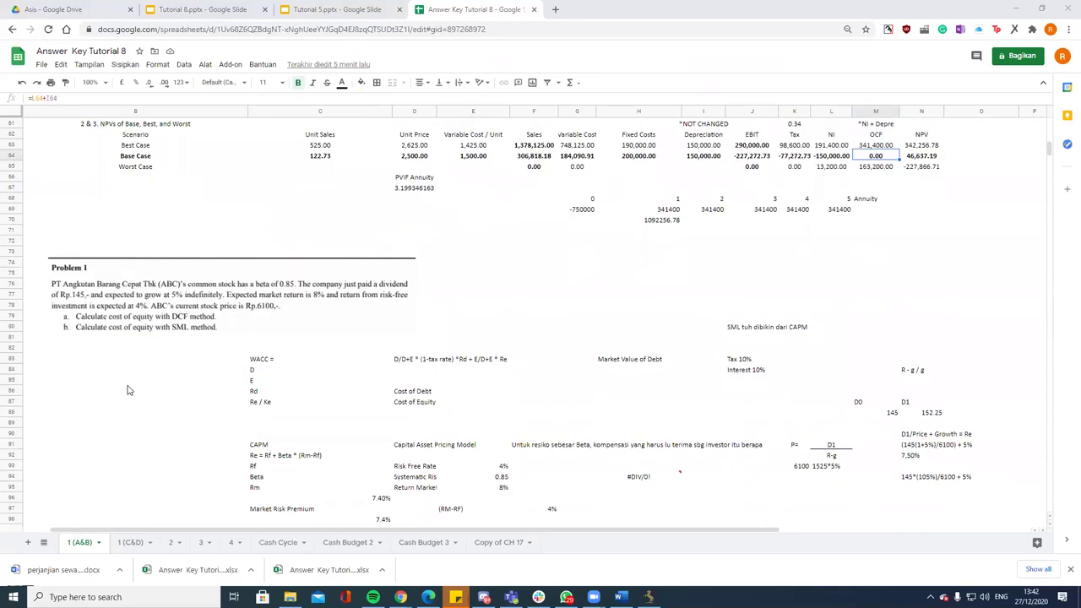
scroll(128, 390, down, 5)
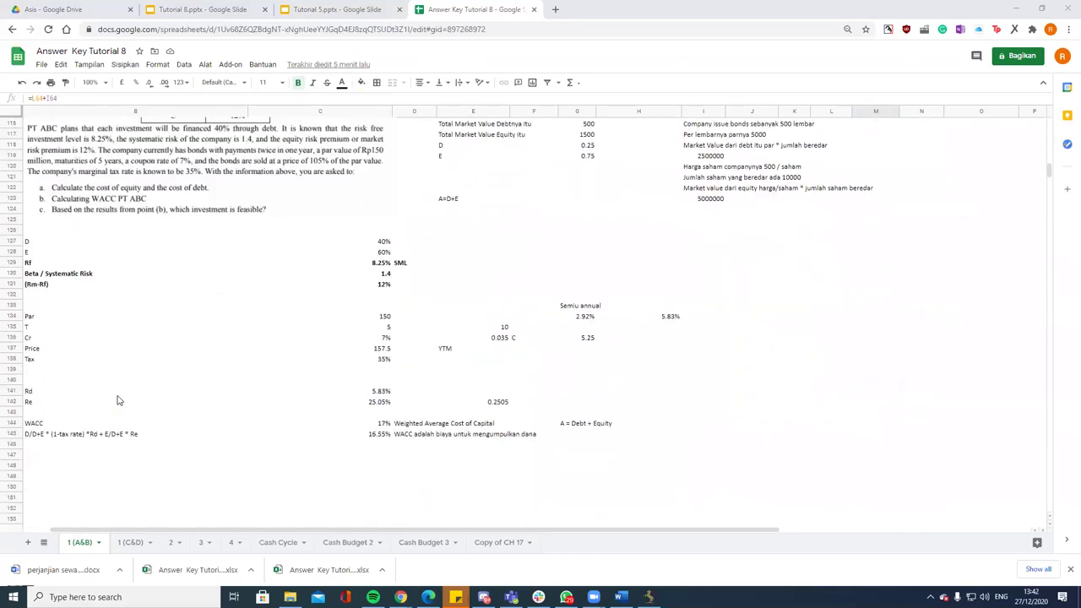
click(42, 425)
click(47, 435)
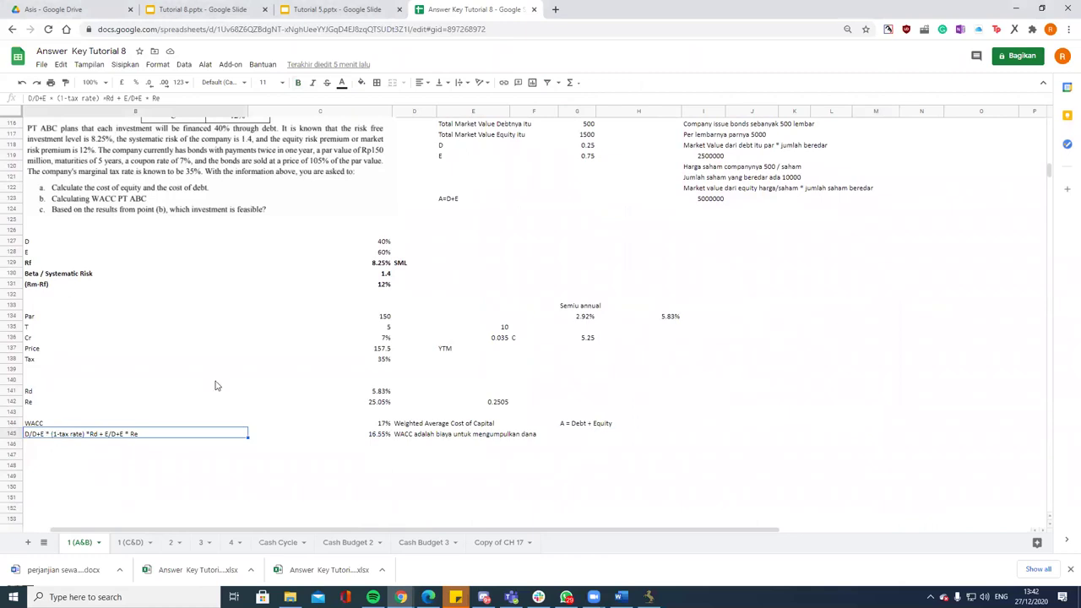
scroll(293, 359, up, 5)
scroll(293, 360, up, 4)
click(474, 335)
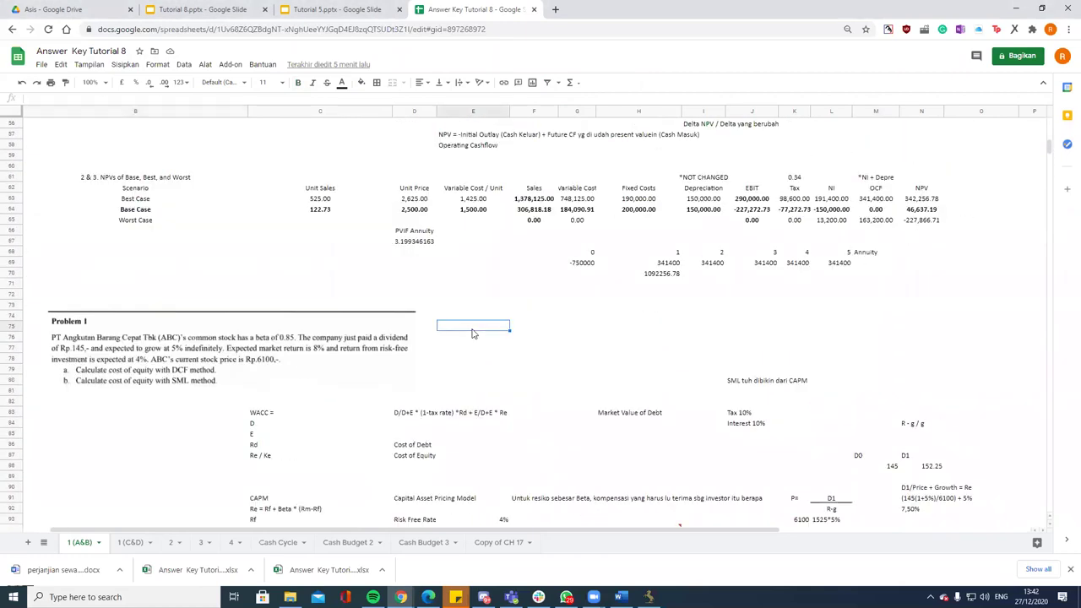
Step: Circle D/D+E and E/D+E in the WACC formula, label them WD and WE, and underline Cost of Debt and Cost of Equity
click(418, 414)
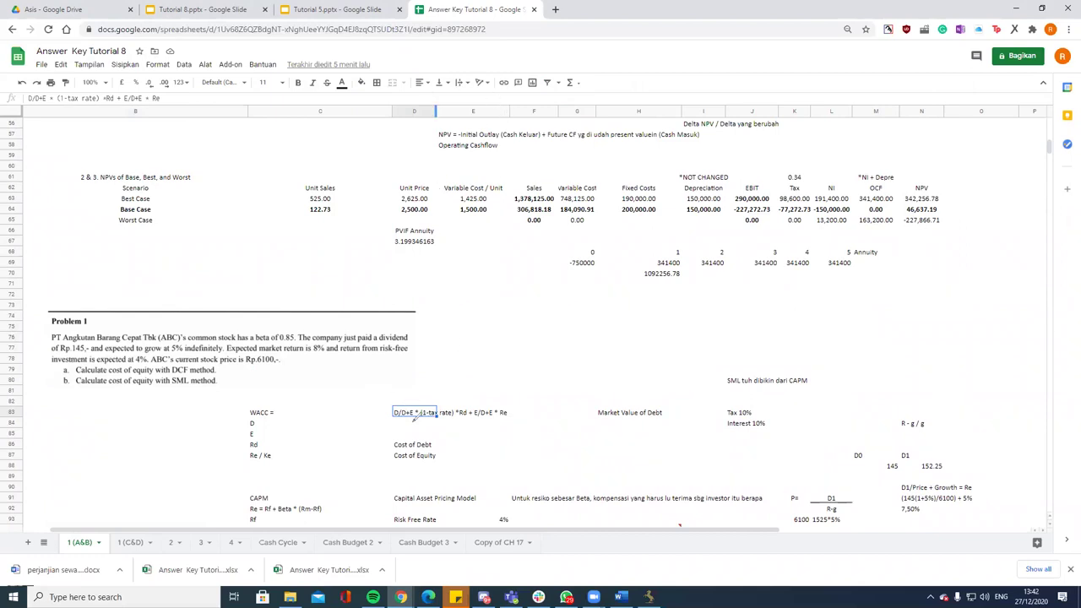
mouse_move(406, 398)
mouse_down()
mouse_move(391, 409)
mouse_move(413, 417)
mouse_move(394, 391)
mouse_move(414, 383)
mouse_move(411, 391)
mouse_up()
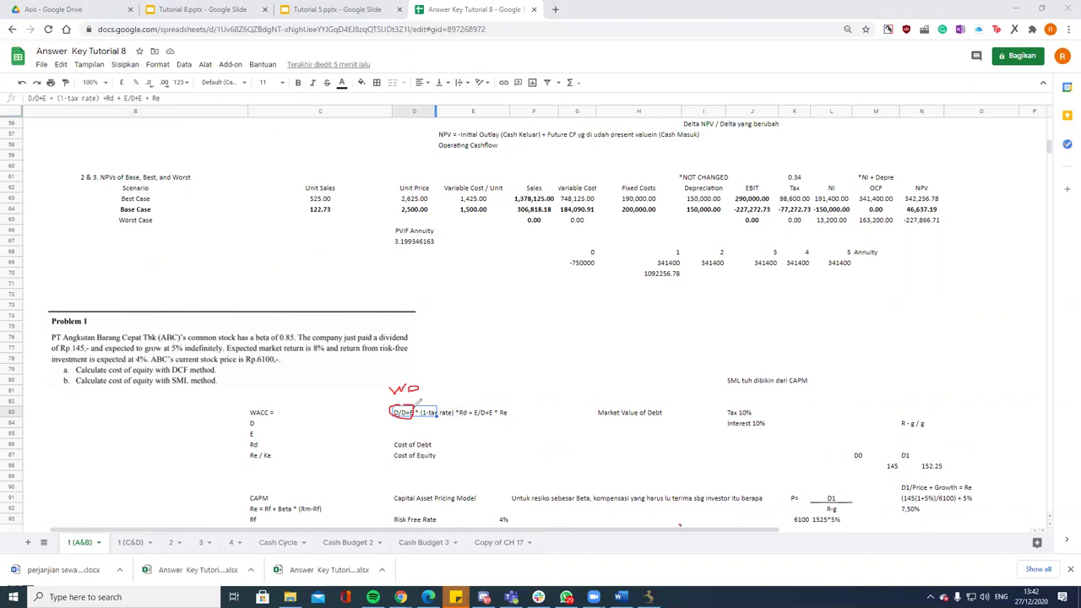
click(424, 422)
click(453, 444)
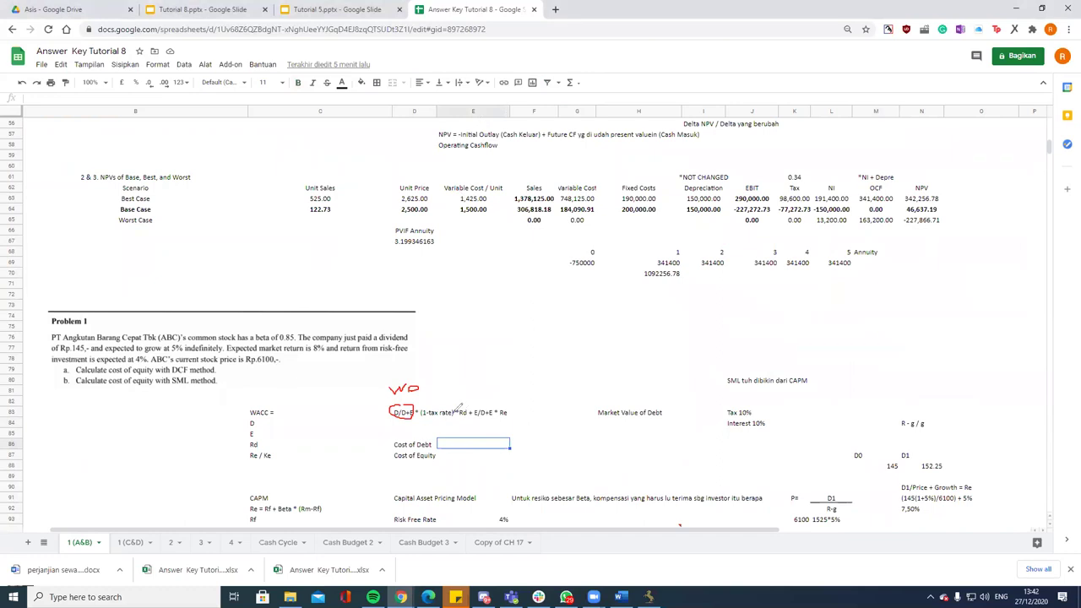
drag(395, 450, 435, 449)
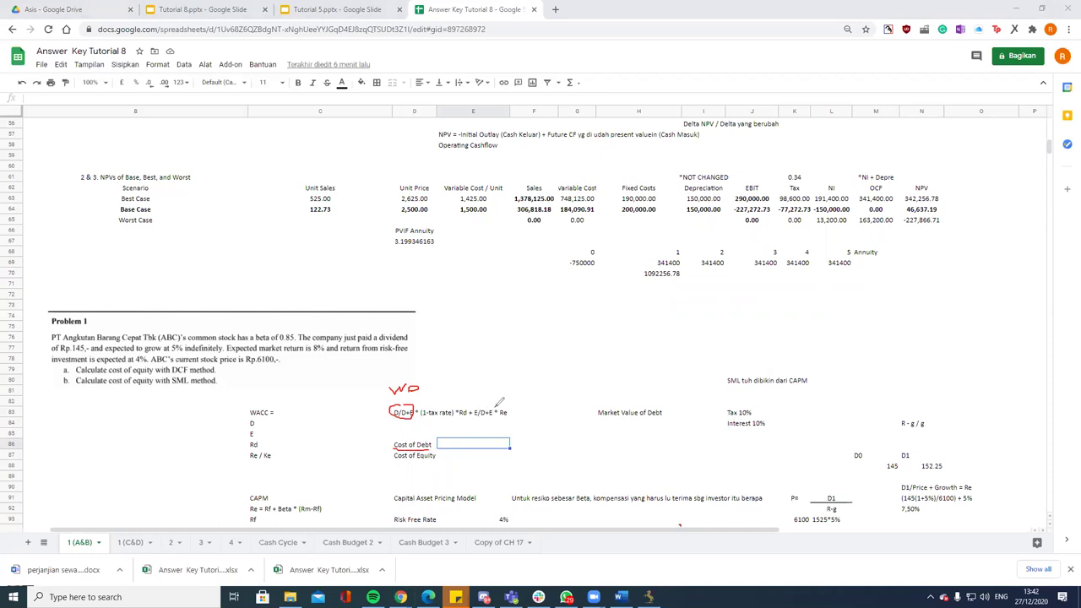
mouse_move(497, 406)
mouse_down()
mouse_move(475, 406)
mouse_move(475, 417)
mouse_move(497, 416)
mouse_move(500, 405)
mouse_move(475, 401)
mouse_move(495, 391)
mouse_up()
drag(405, 458, 437, 459)
Step: Underline cost of equity, DCF method and SML method in questions a and b of Problem 1
mouse_move(109, 372)
mouse_down()
mouse_move(157, 370)
mouse_move(141, 382)
mouse_move(157, 382)
mouse_up()
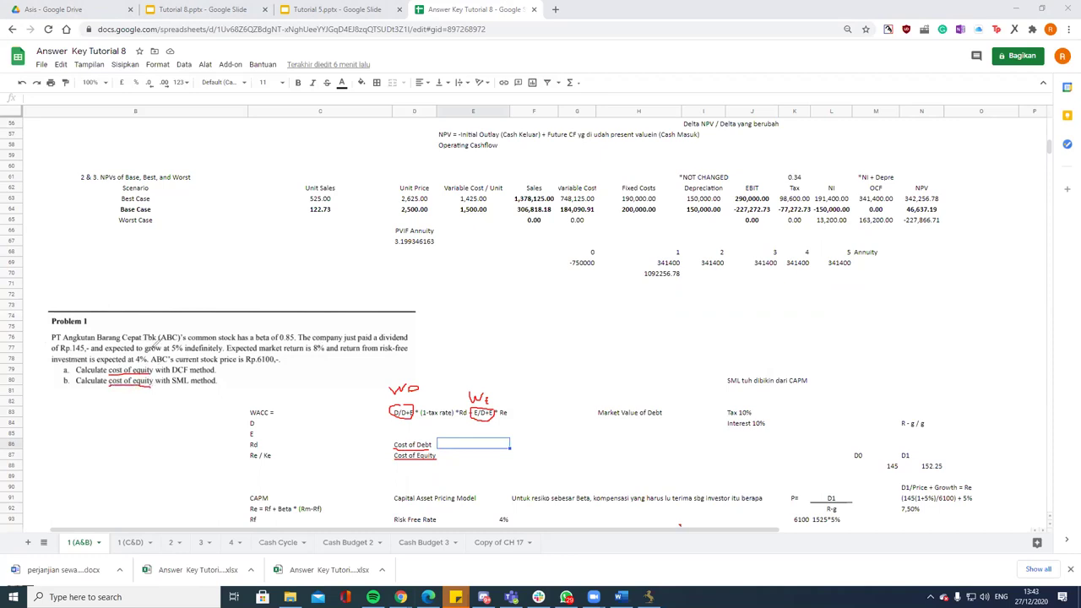
mouse_move(174, 374)
mouse_down()
mouse_move(216, 374)
mouse_move(187, 385)
mouse_move(218, 384)
mouse_up()
Step: Copy the P = D1 / (R-g) formula block from K91:L92 to E75, beside Problem 1
click(799, 500)
drag(831, 509, 834, 512)
key(ctrl+c)
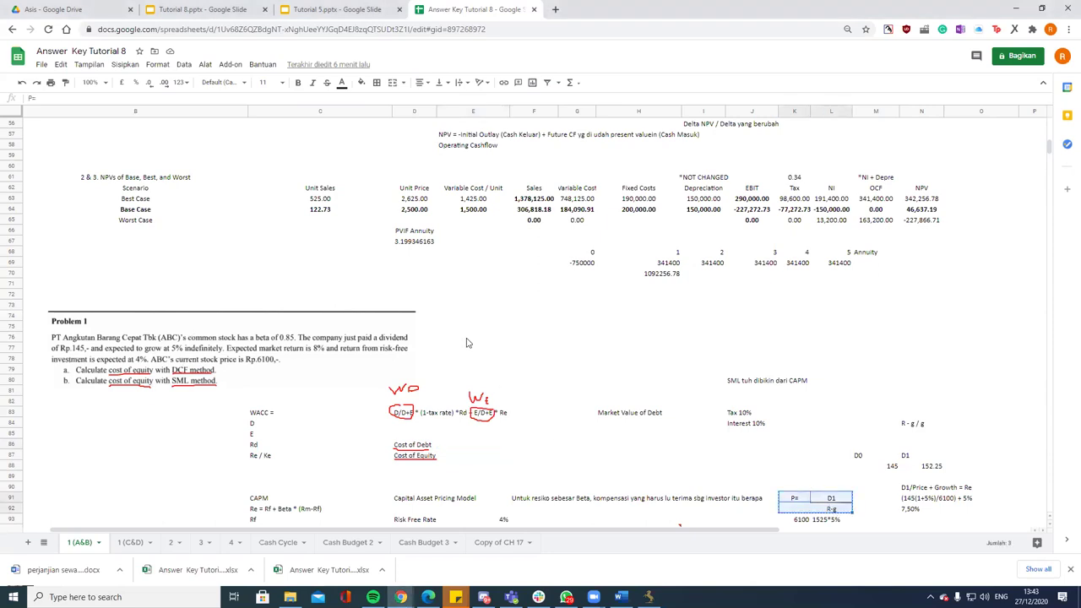
click(469, 340)
click(472, 329)
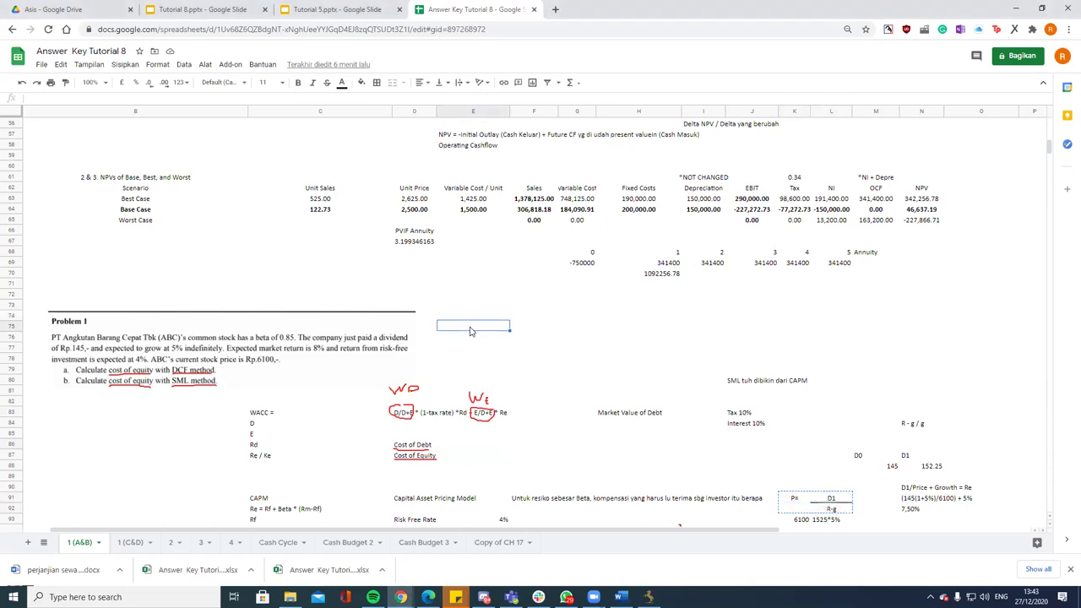
key(ctrl+v)
click(617, 328)
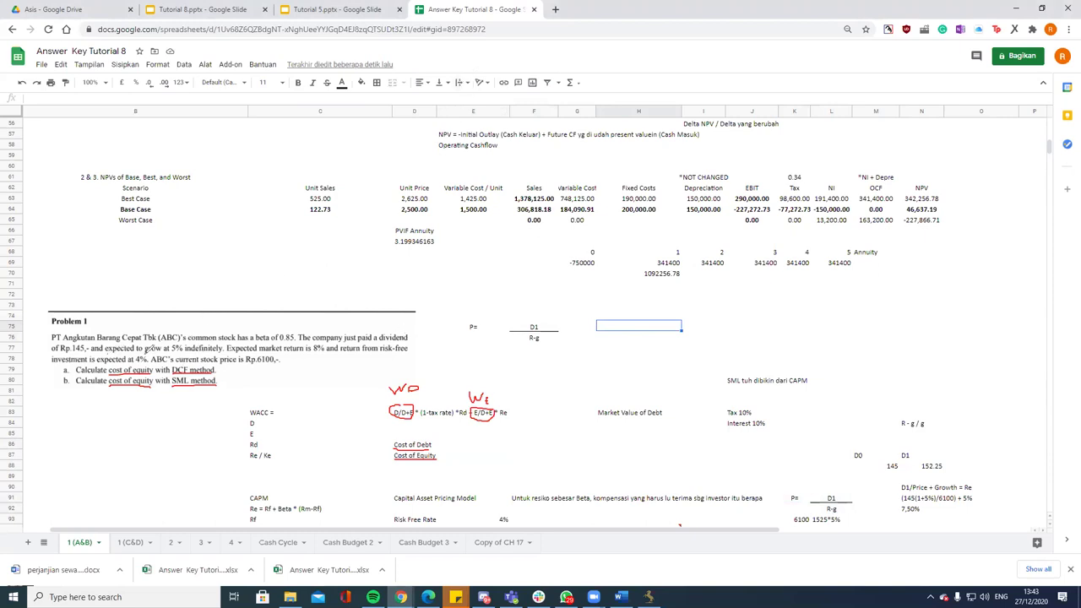
Step: Underline the Rp.145 dividend, 5% growth and Rp.6100 stock price in Problem 1, and circle P= in the copied formula
drag(149, 352, 184, 351)
drag(53, 352, 87, 351)
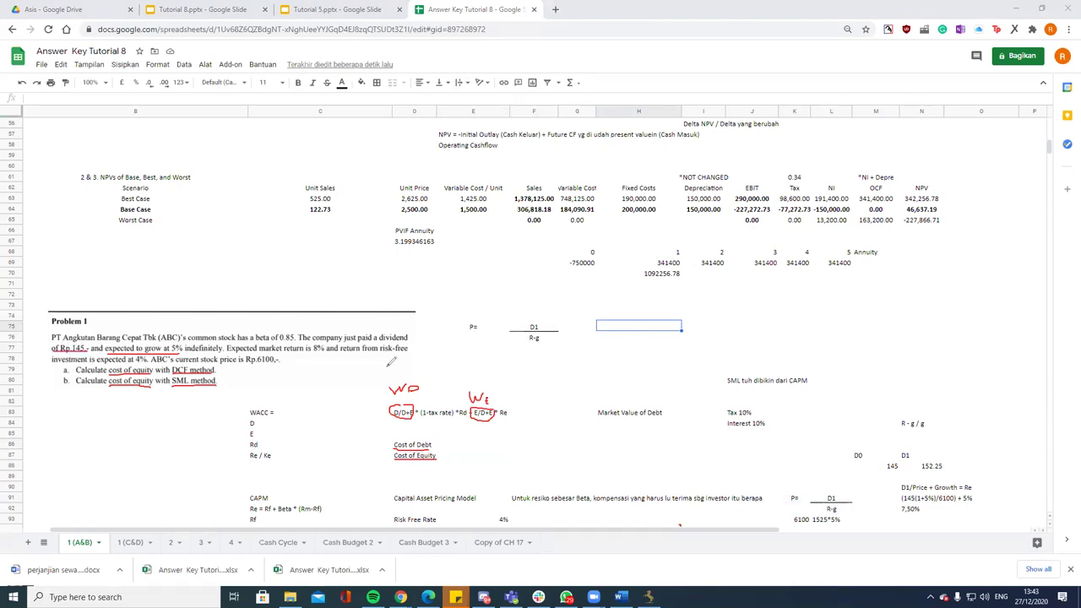
mouse_move(475, 317)
mouse_down()
mouse_move(463, 328)
mouse_move(480, 335)
mouse_move(483, 321)
mouse_move(473, 321)
mouse_up()
drag(247, 363, 283, 363)
Step: Underline D0 and the 152.25 D1 value, and handwrite 6100, 152.25 and 5% beside P, D1 and g in the copied formula
drag(855, 455, 871, 456)
drag(920, 470, 948, 469)
mouse_move(458, 307)
mouse_down()
mouse_move(456, 317)
mouse_move(484, 307)
mouse_move(479, 314)
mouse_move(526, 319)
mouse_move(542, 308)
mouse_move(554, 320)
mouse_move(577, 314)
mouse_move(541, 346)
mouse_move(557, 347)
mouse_up()
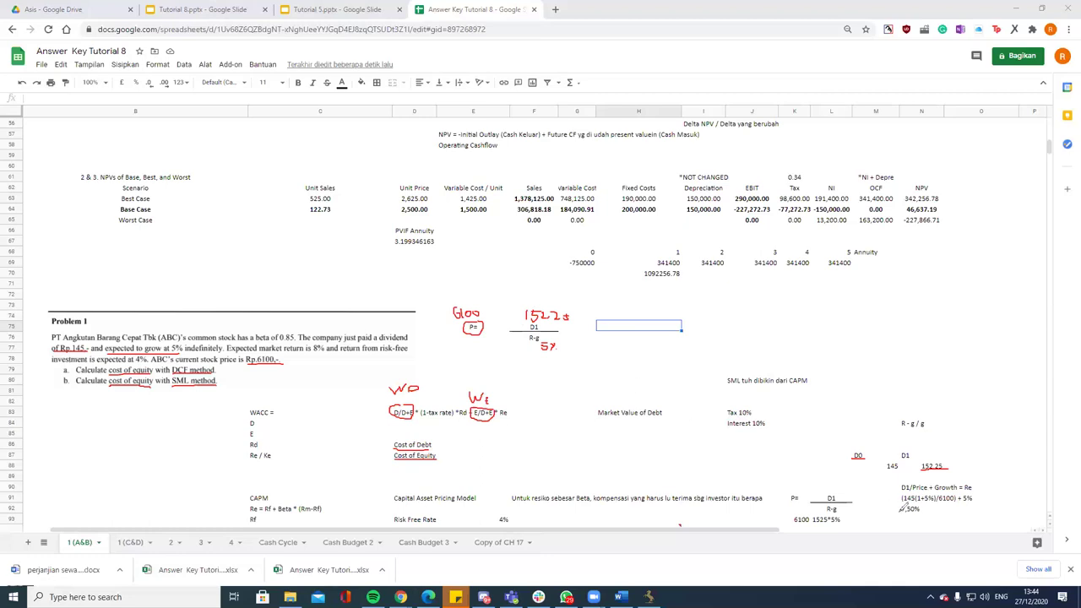
Step: Underline the 7,50% result of the dividend growth calculation and put a tick mark beside question a of Problem 1
drag(900, 511, 920, 512)
drag(219, 367, 256, 364)
right_click(476, 356)
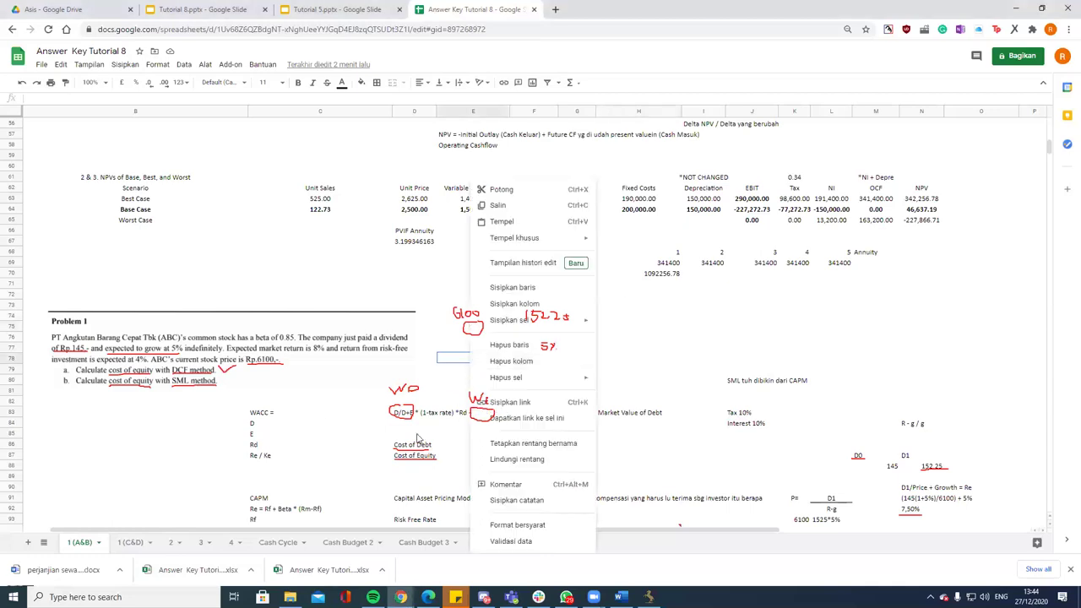
click(314, 475)
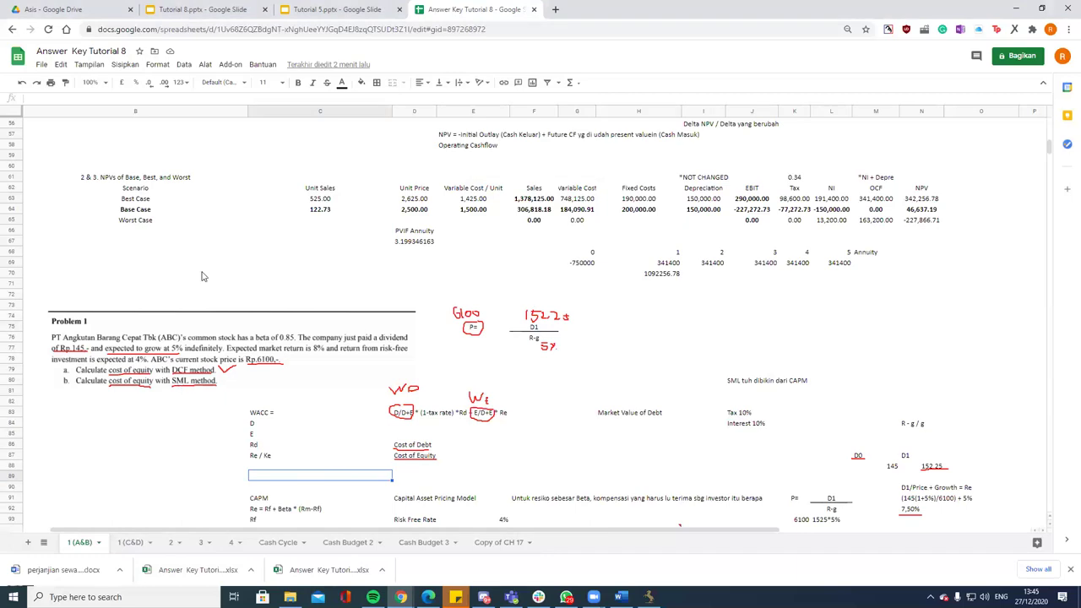
Step: Review the CAPM heading, the Capital Asset Pricing Model label and the note on beta risk compensation in row 91
click(272, 500)
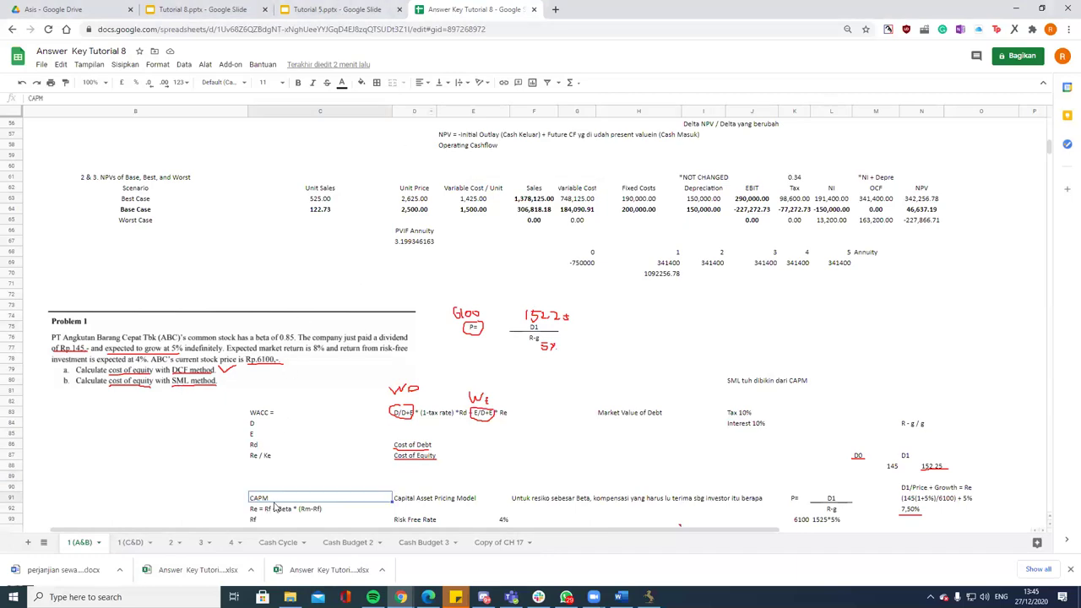
click(425, 502)
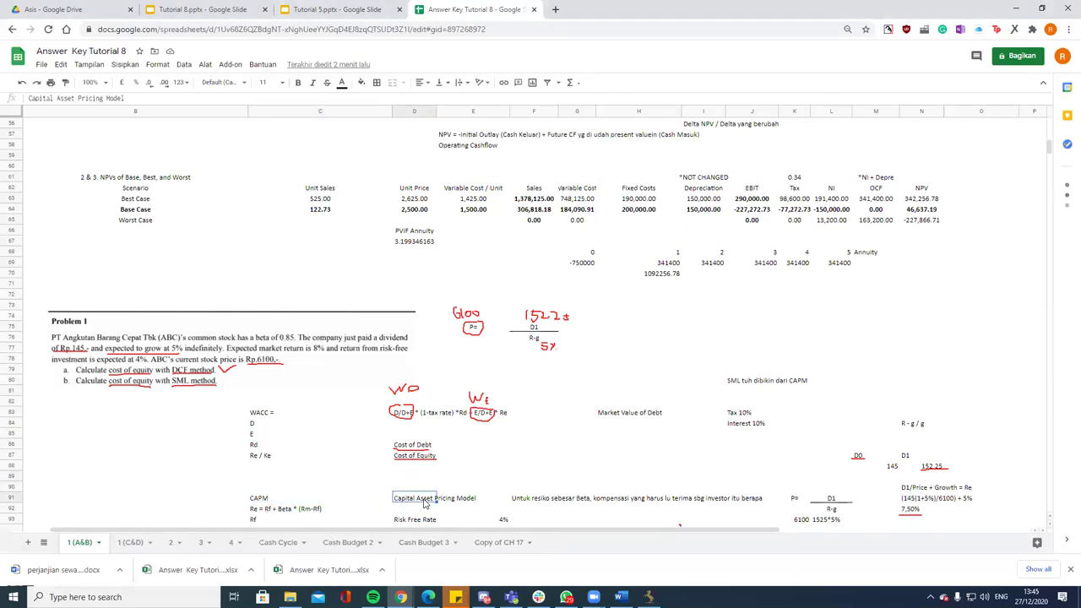
click(518, 500)
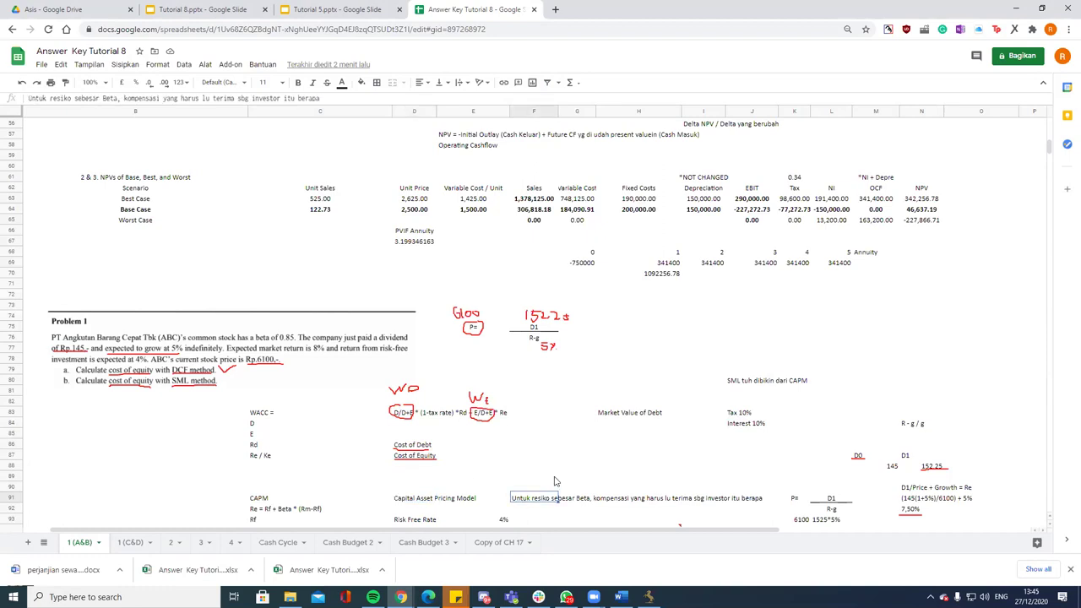
click(554, 478)
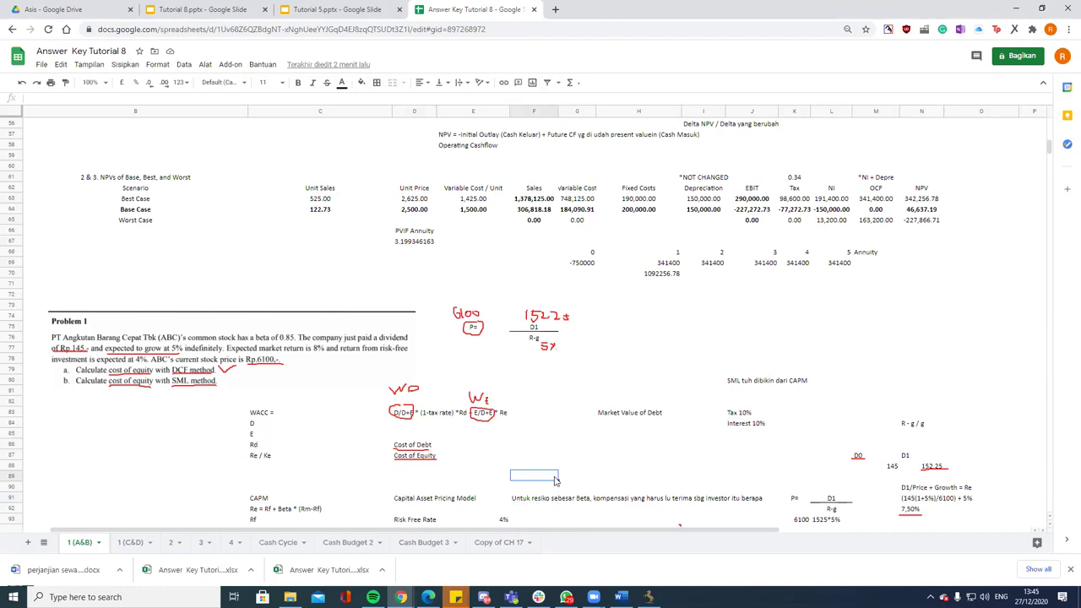
click(518, 500)
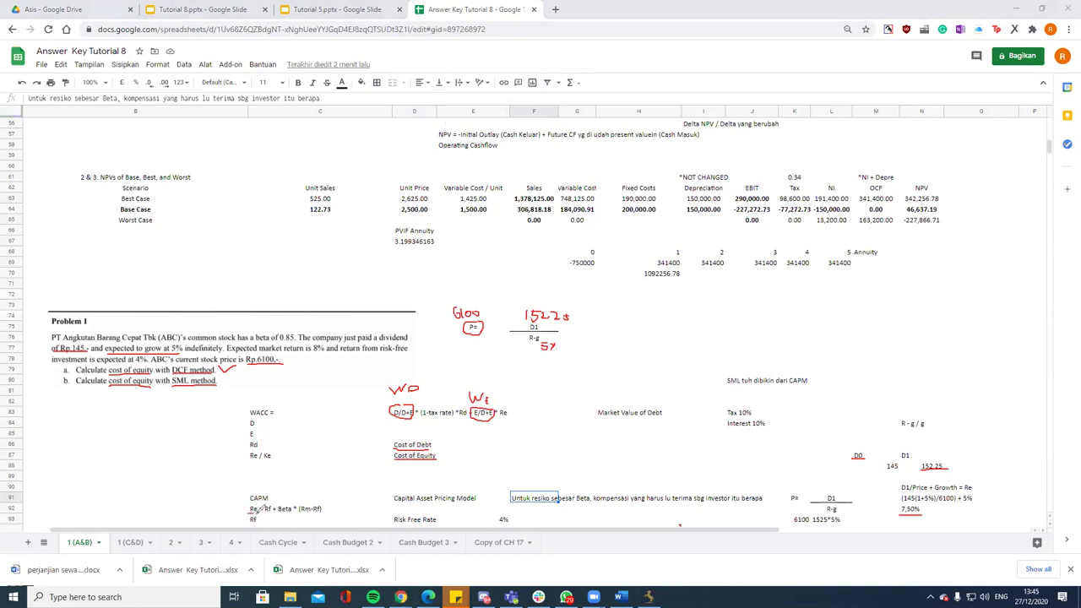
Step: Underline the terms of the formula Re = Rf + Beta * (Rm-Rf), and erase those lines together with the handwritten WACC annotations
drag(266, 503, 297, 513)
drag(303, 510, 321, 504)
scroll(317, 505, down, 3)
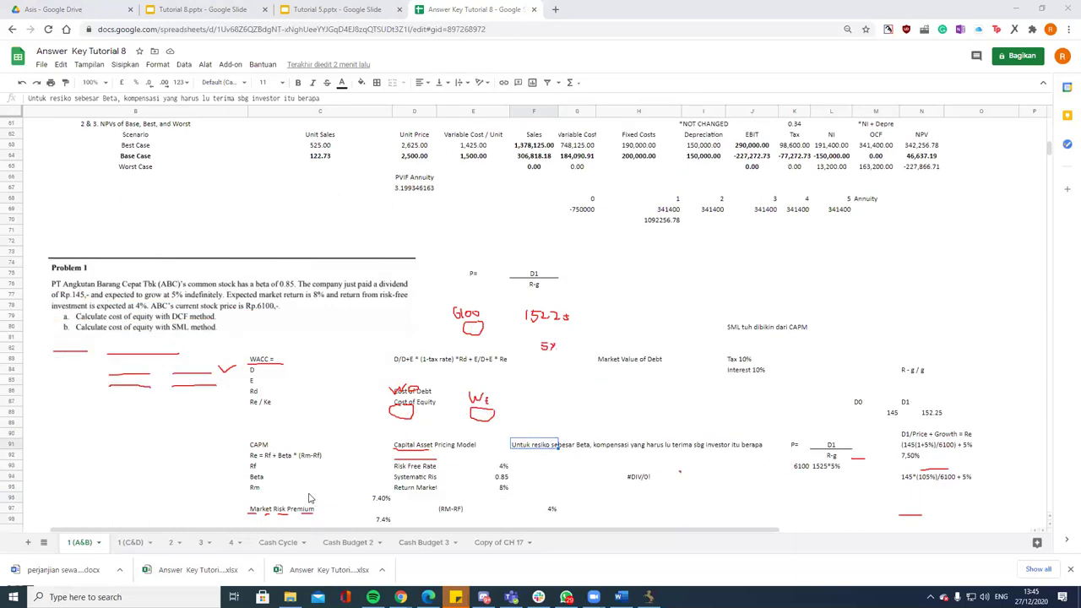
mouse_move(390, 430)
mouse_down()
mouse_move(258, 508)
mouse_move(402, 403)
mouse_move(423, 434)
mouse_up()
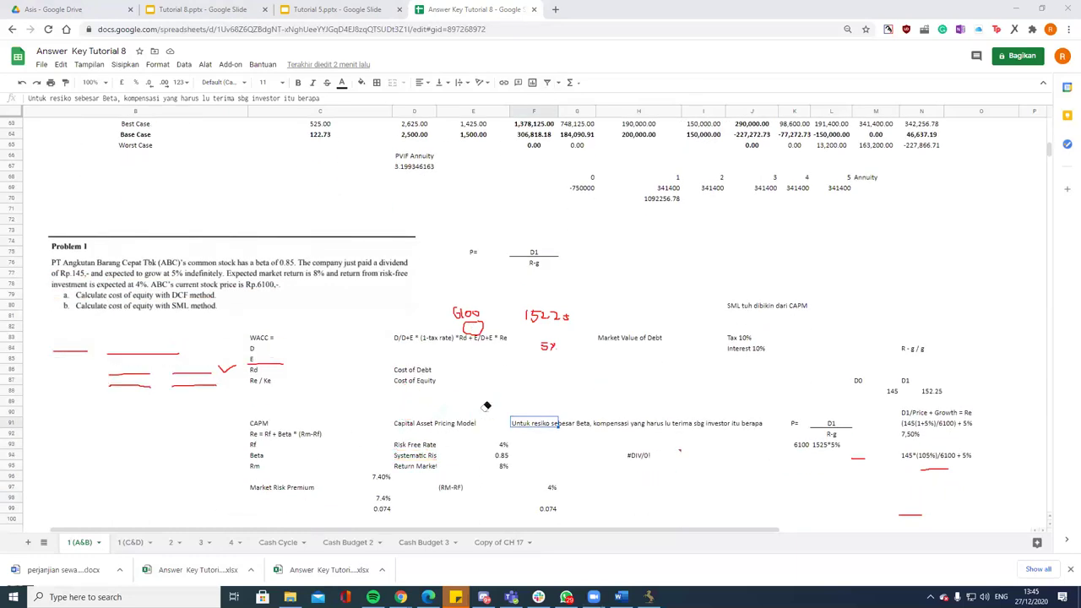
Step: Underline the 0.85 beta, 8% market return and 4% risk-free rate in Problem 1, plus the 7.40% result and Market Risk Premium label
click(269, 457)
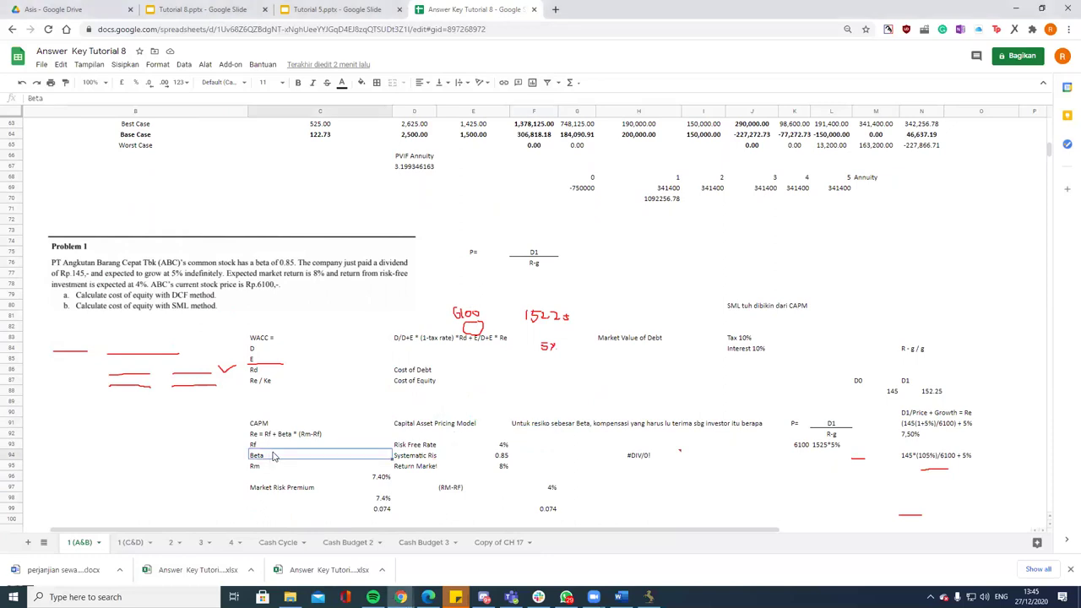
click(408, 460)
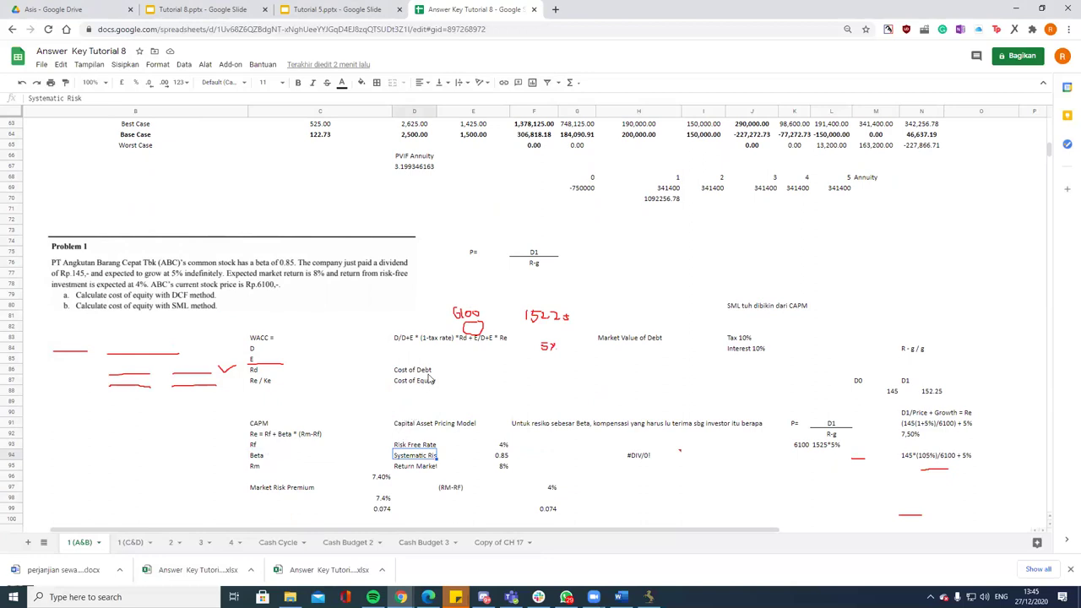
key(Left)
key(Down)
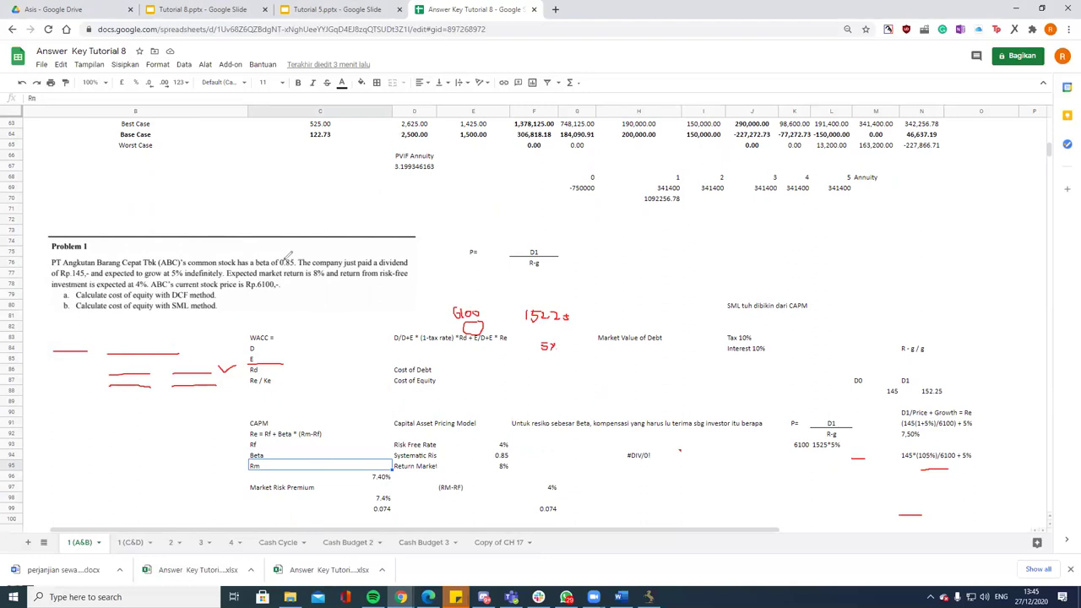
drag(279, 267, 297, 267)
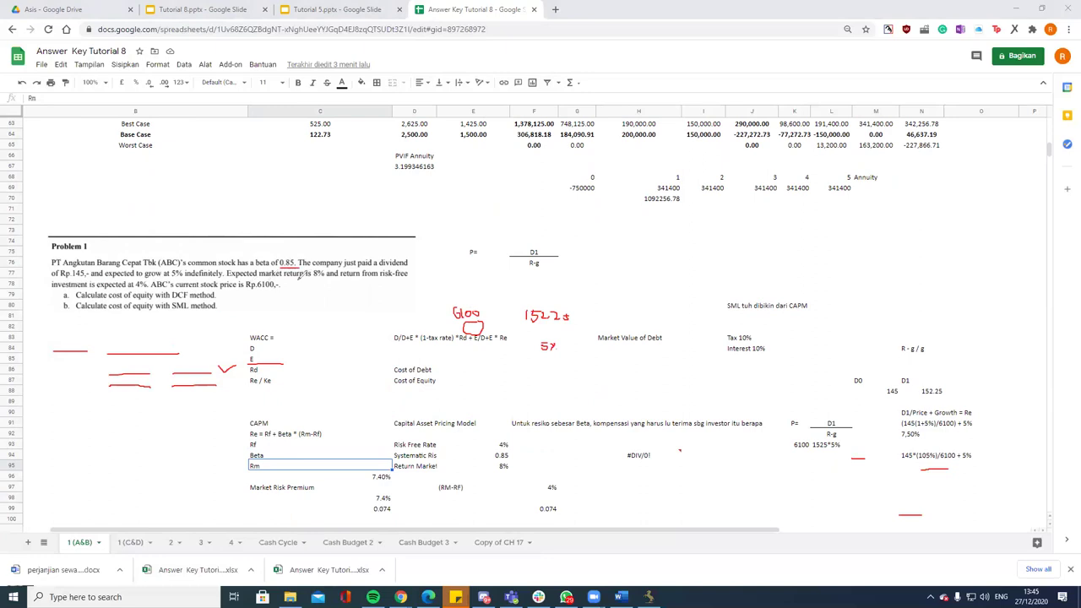
drag(311, 277, 327, 276)
drag(134, 287, 150, 286)
drag(369, 480, 394, 478)
drag(251, 492, 312, 493)
Step: Erase all remaining red annotations around Problem 1 and the WACC, CAPM and dividend growth calculations
mouse_move(290, 500)
mouse_down()
mouse_move(401, 463)
mouse_move(486, 301)
mouse_move(456, 315)
mouse_move(511, 316)
mouse_move(553, 337)
mouse_up()
mouse_move(290, 246)
mouse_down()
mouse_move(266, 360)
mouse_move(173, 381)
mouse_move(93, 382)
mouse_move(168, 278)
mouse_up()
click(377, 488)
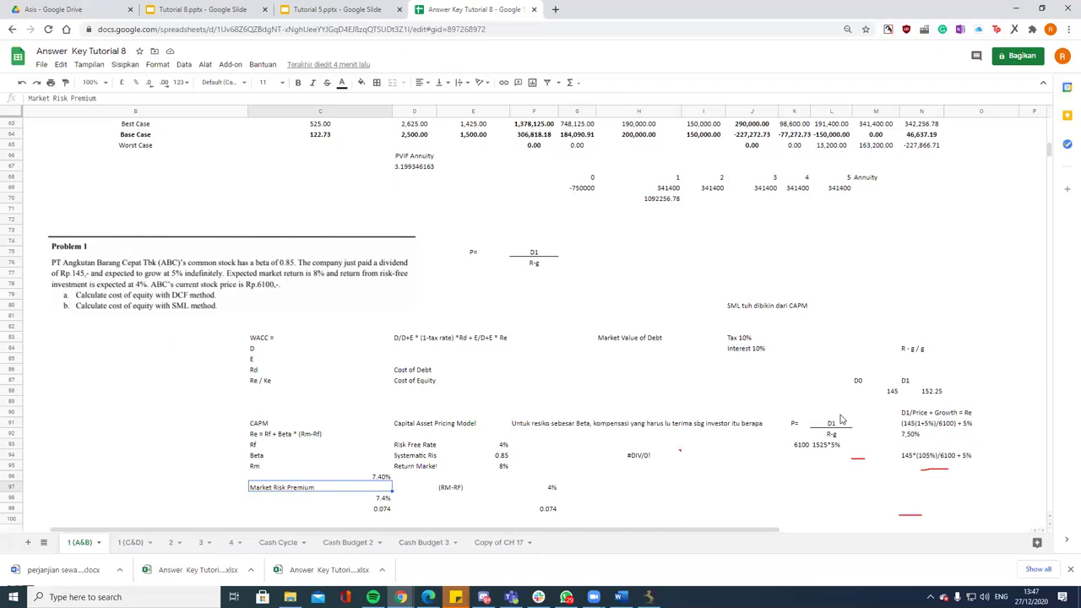
click(803, 360)
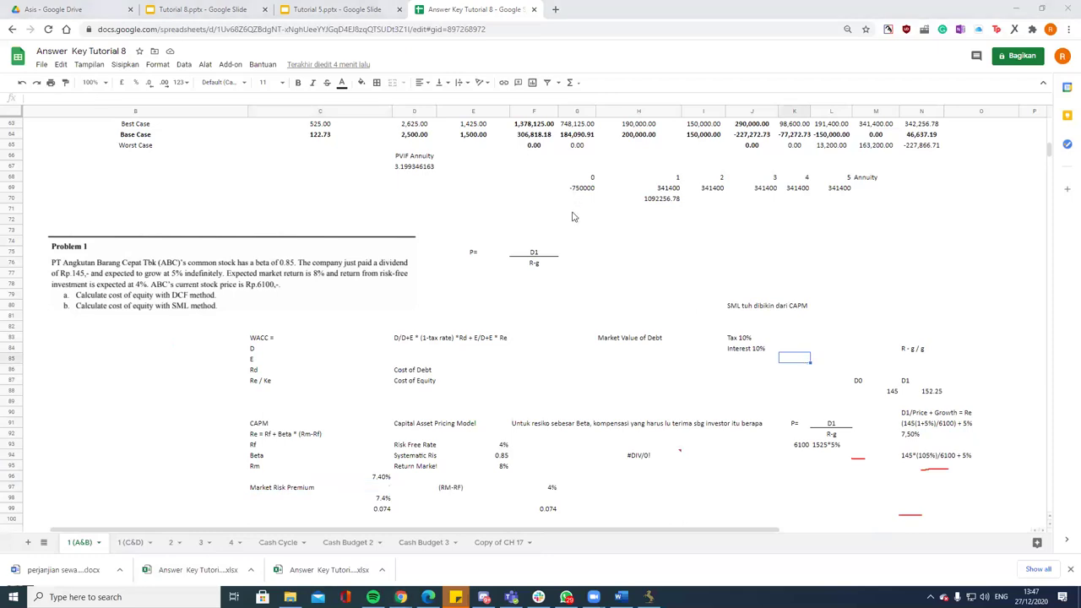
click(860, 458)
click(932, 468)
click(912, 513)
Step: Underline the 40% debt financing share in Problem 2 and relabel D in B127 as Weight of Debt
scroll(791, 475, down, 5)
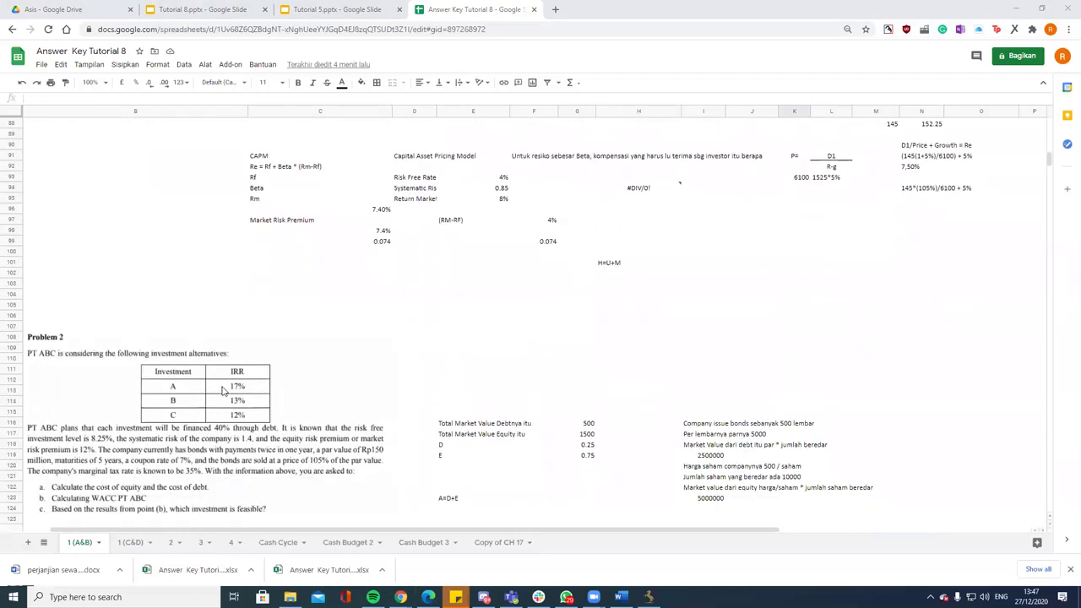
scroll(225, 390, down, 3)
scroll(460, 223, down, 2)
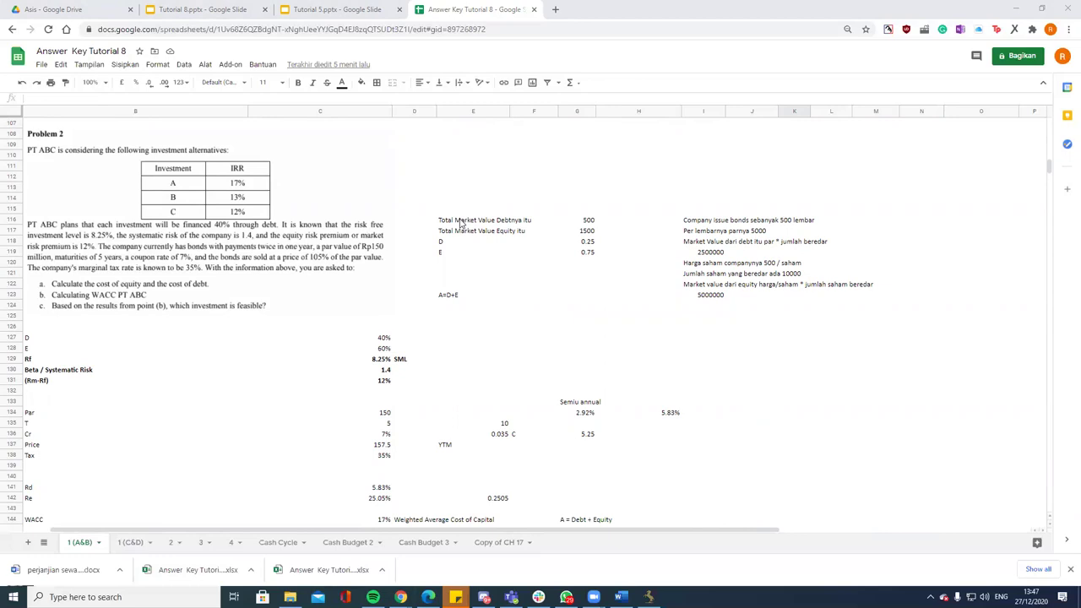
scroll(501, 258, down, 1)
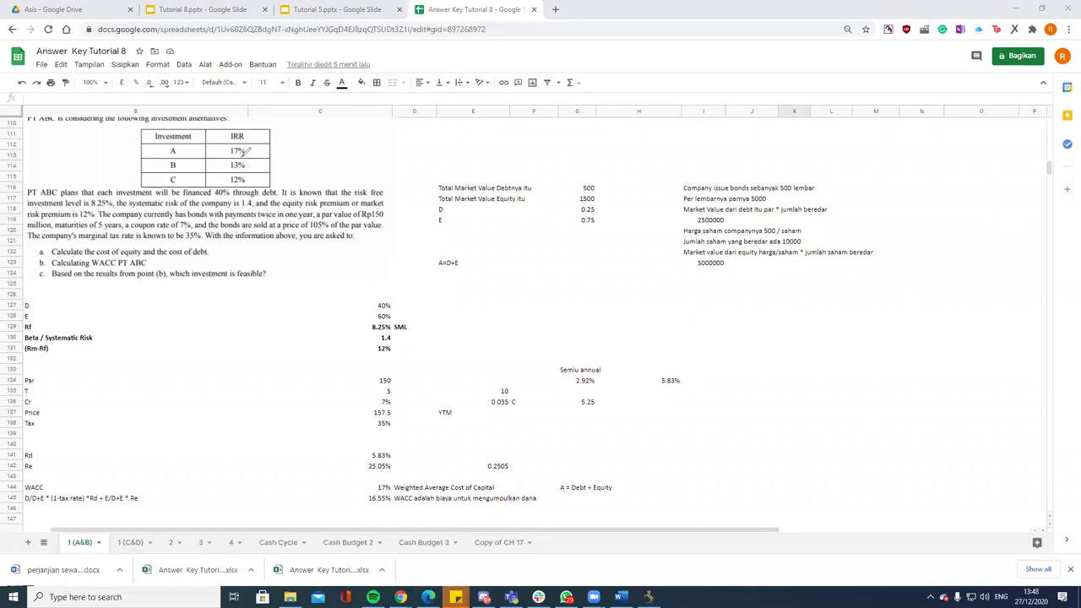
scroll(245, 156, up, 1)
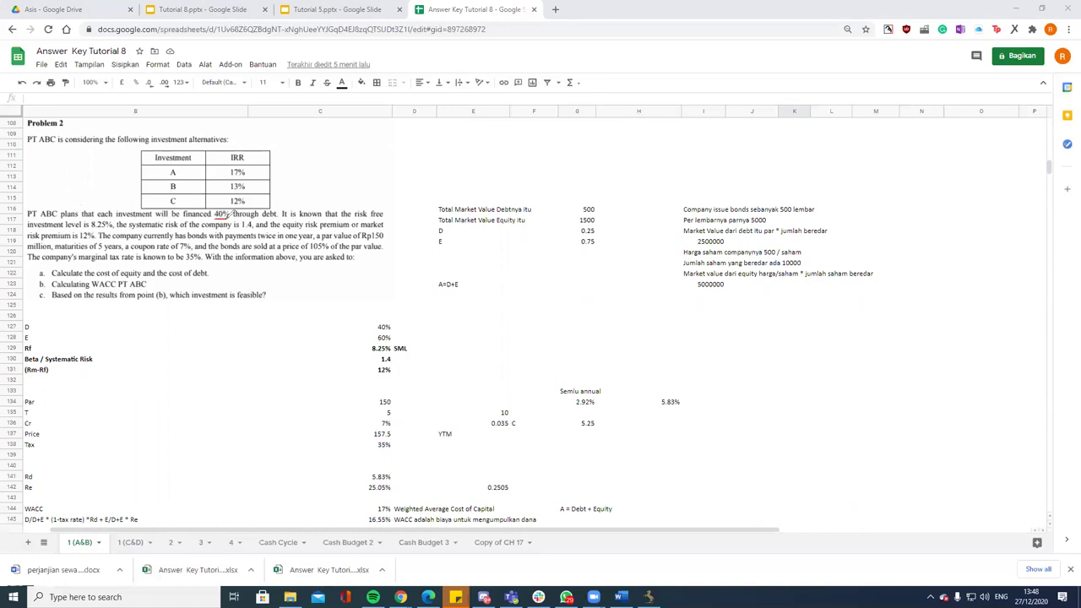
click(83, 331)
text(We)
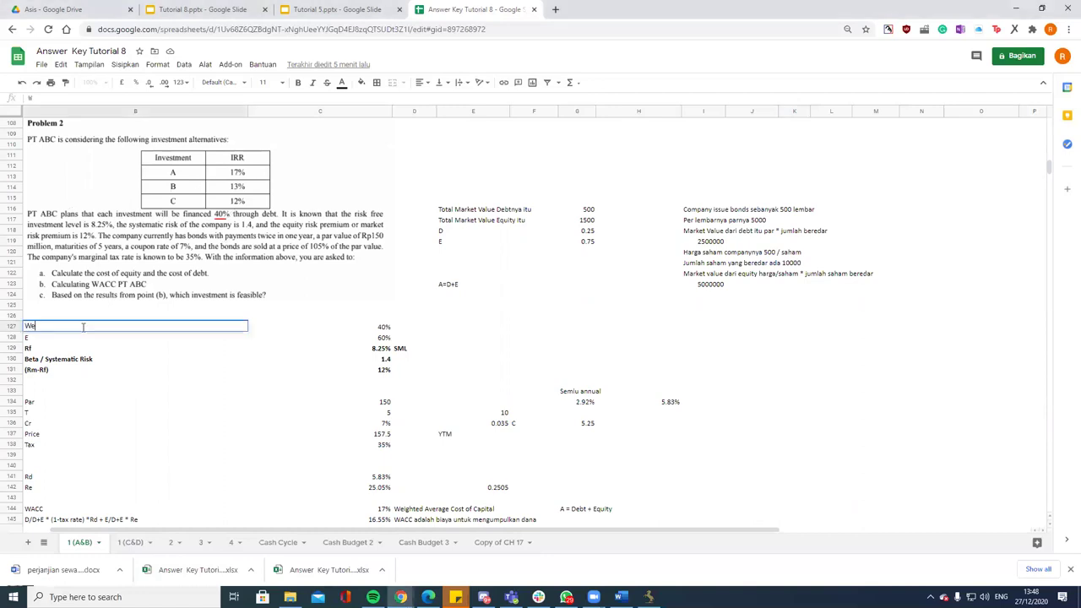
text(ight of Debt)
key(Return)
click(376, 328)
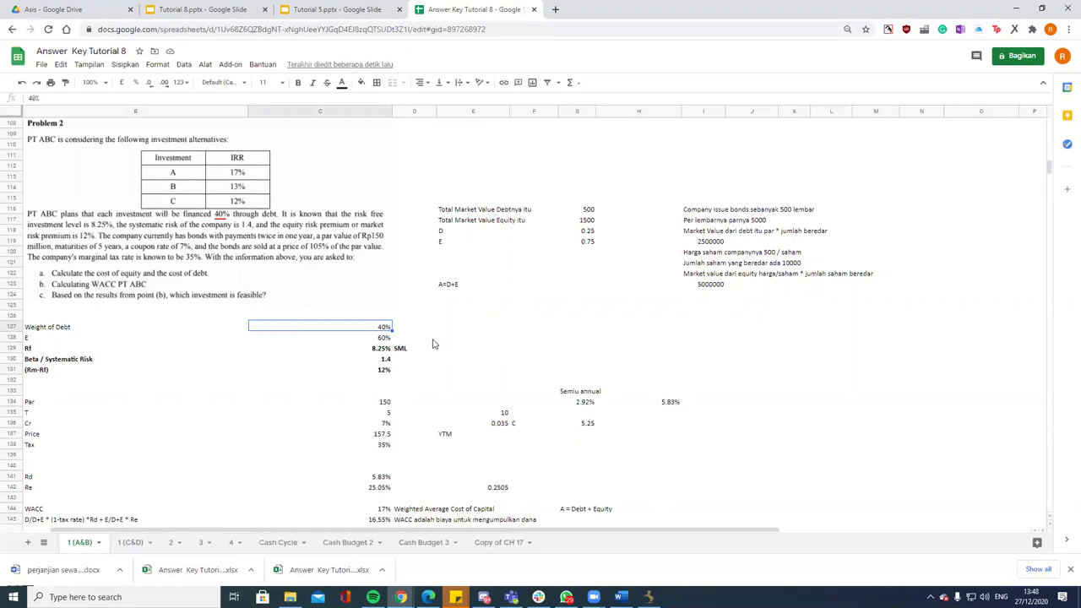
Step: Relabel E in B128 as Weight of Equity
click(453, 286)
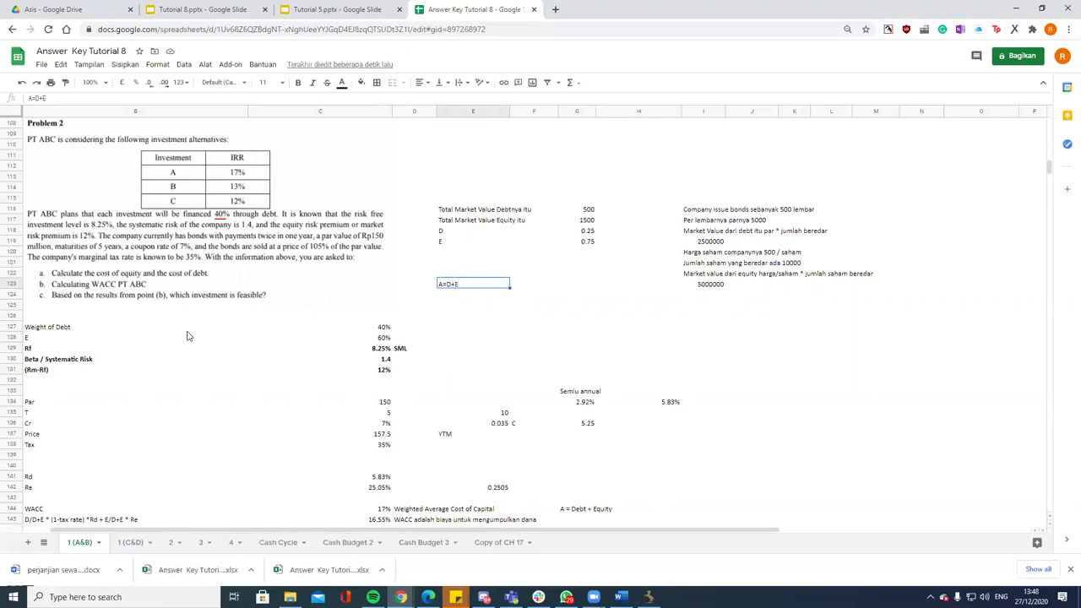
click(149, 337)
text(Weight of Equityh)
key(Return)
click(127, 337)
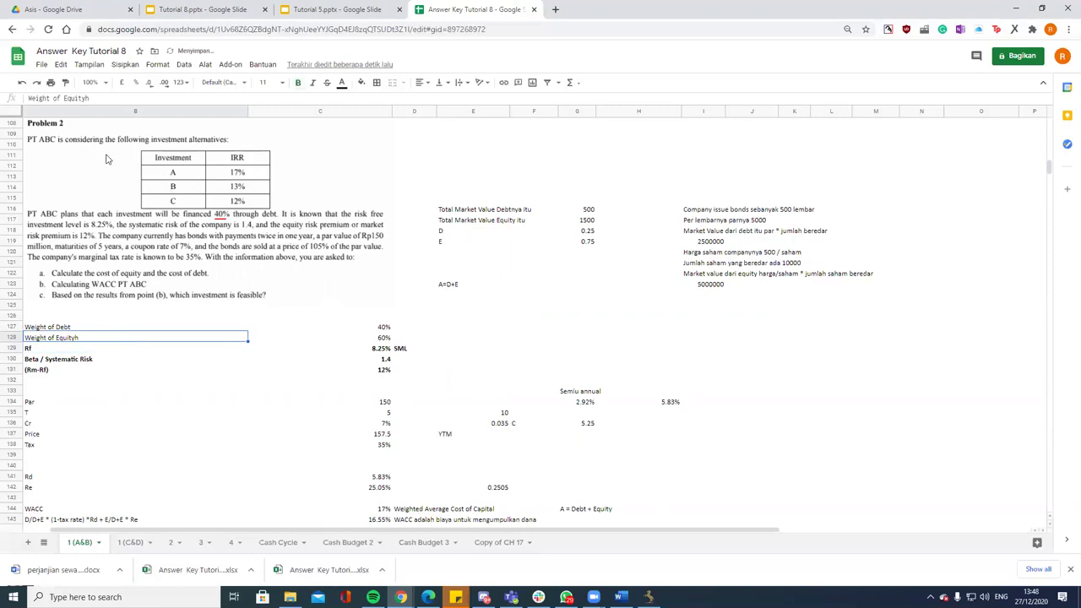
click(120, 98)
key(BackSpace)
Step: Delete the Problem 2 question picture and try to bring it back by undoing the recent edits
click(358, 210)
key(Delete)
click(496, 198)
key(ctrl+z)
key(ctrl+z)
click(281, 200)
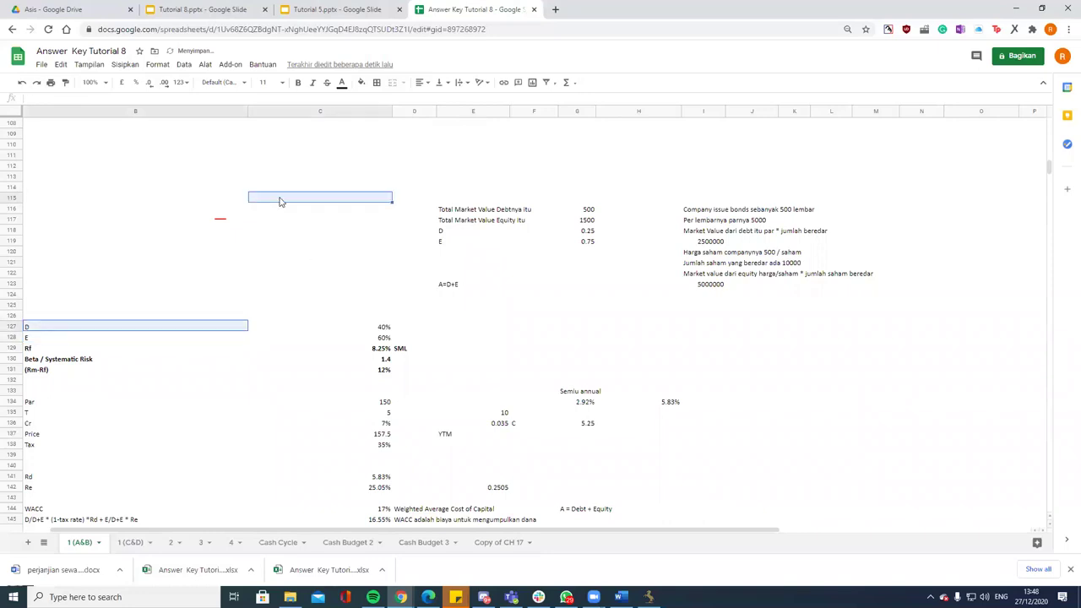
scroll(159, 197, up, 5)
scroll(198, 283, down, 3)
right_click(155, 289)
click(217, 221)
key(ctrl+z)
key(ctrl+z)
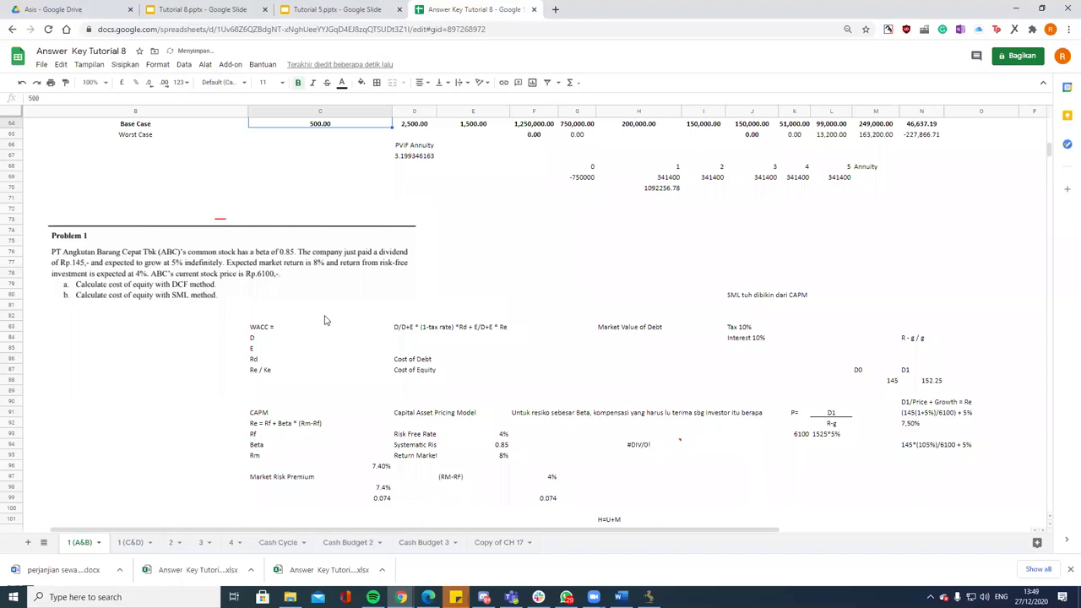
Step: Redo the undone edits up to the Weight of Equity label in B128
key(ctrl+z)
key(ctrl+z)
key(ctrl+z)
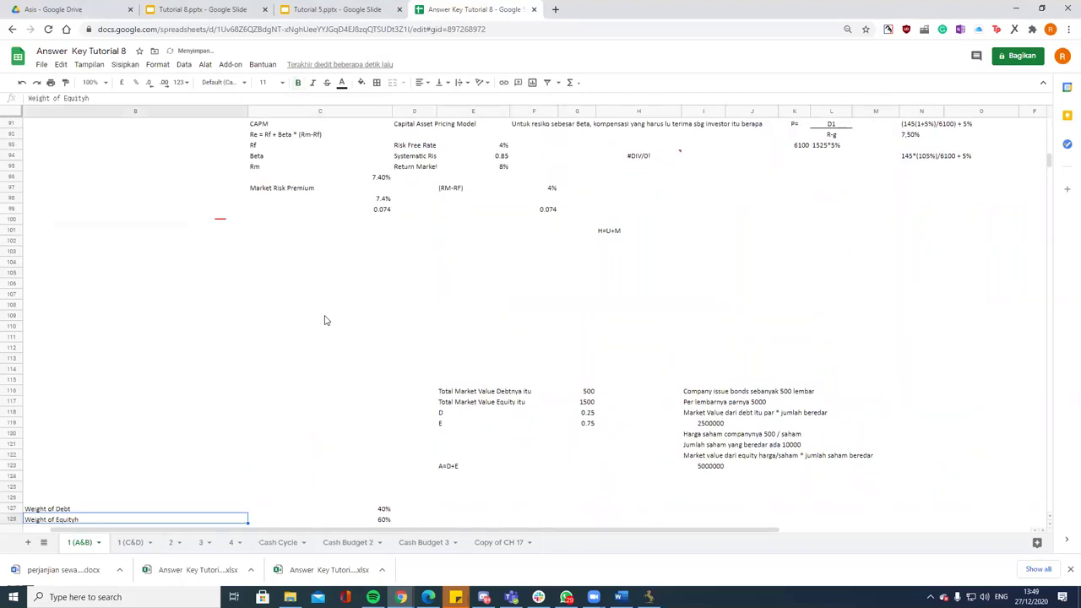
scroll(324, 320, down, 2)
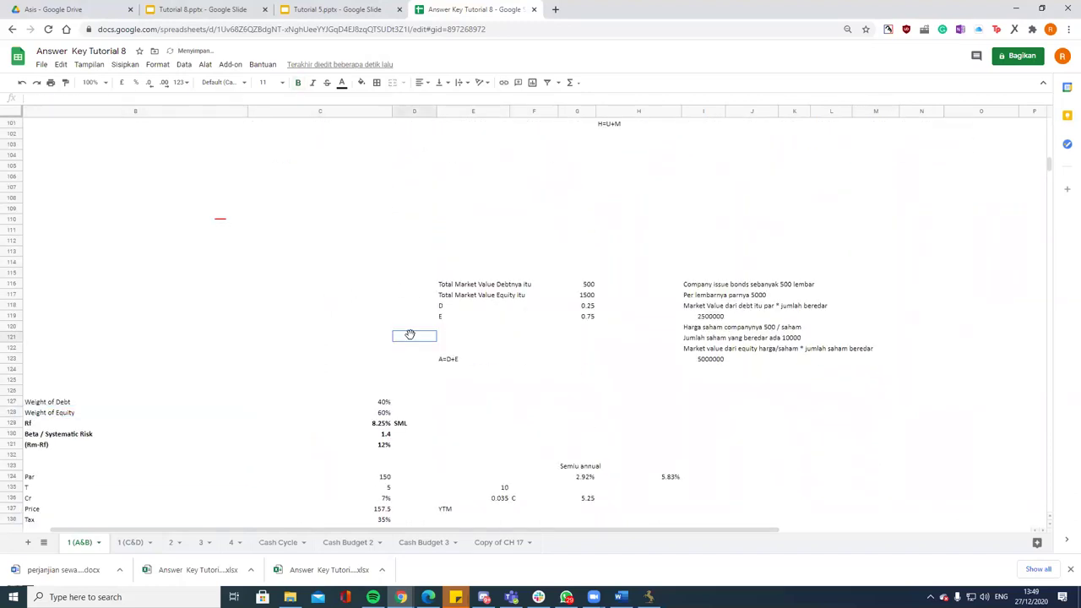
right_click(302, 294)
key(Escape)
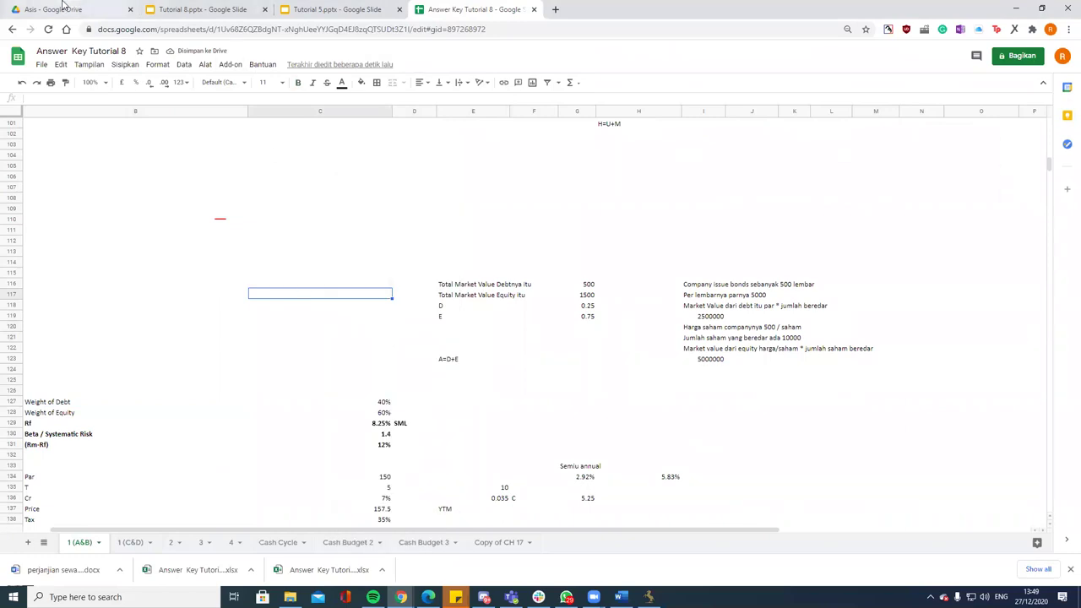
Step: Switch to Google Drive and open the Asis MK 8 Pertanyaan PDF from MK Even Semester in the ASIS 10 - WACC folder
click(65, 8)
double_click(702, 159)
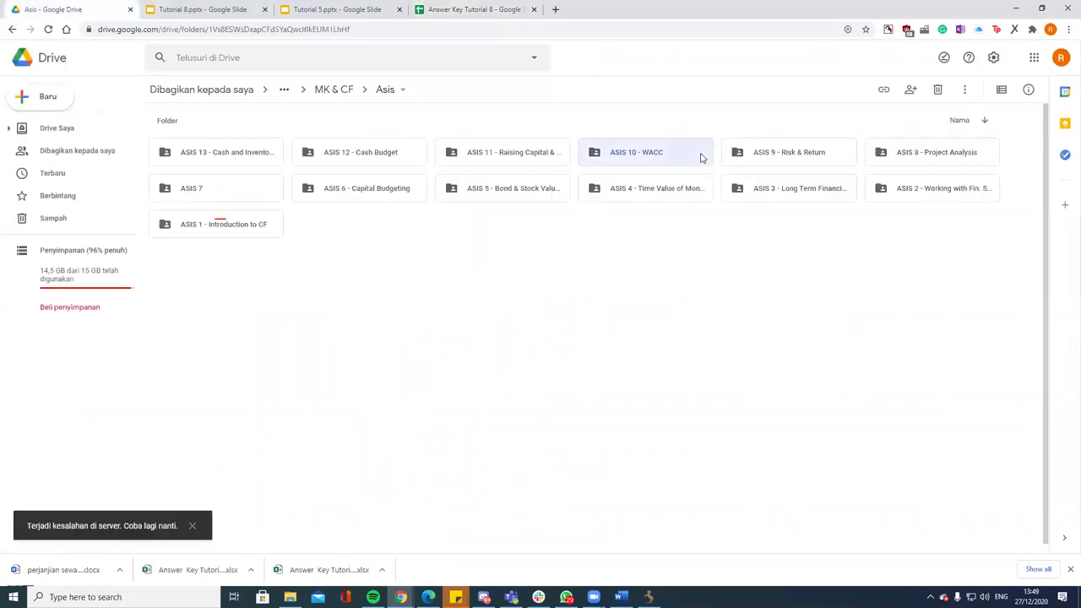
double_click(375, 156)
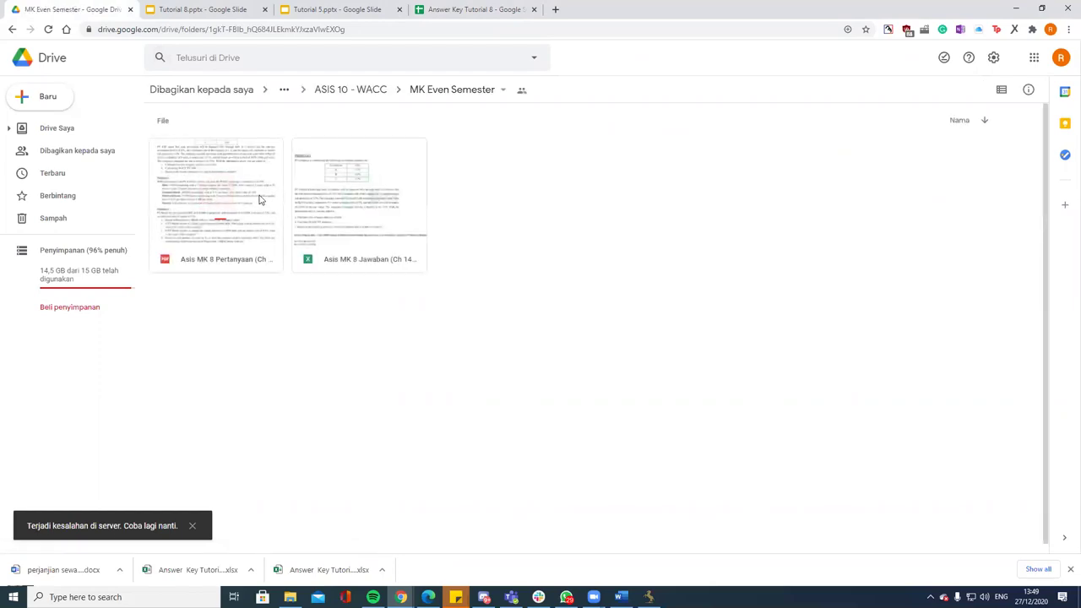
double_click(249, 193)
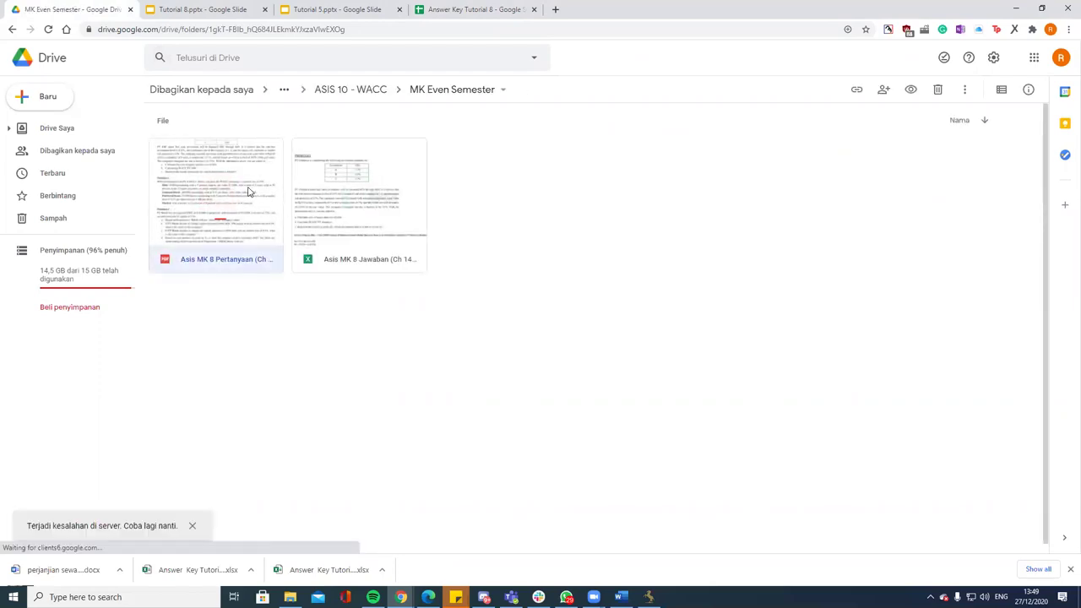
Step: Capture a screen area of about 730x344 px around Problem 1 in the PDF, from its heading to question c, and copy it
key(Print)
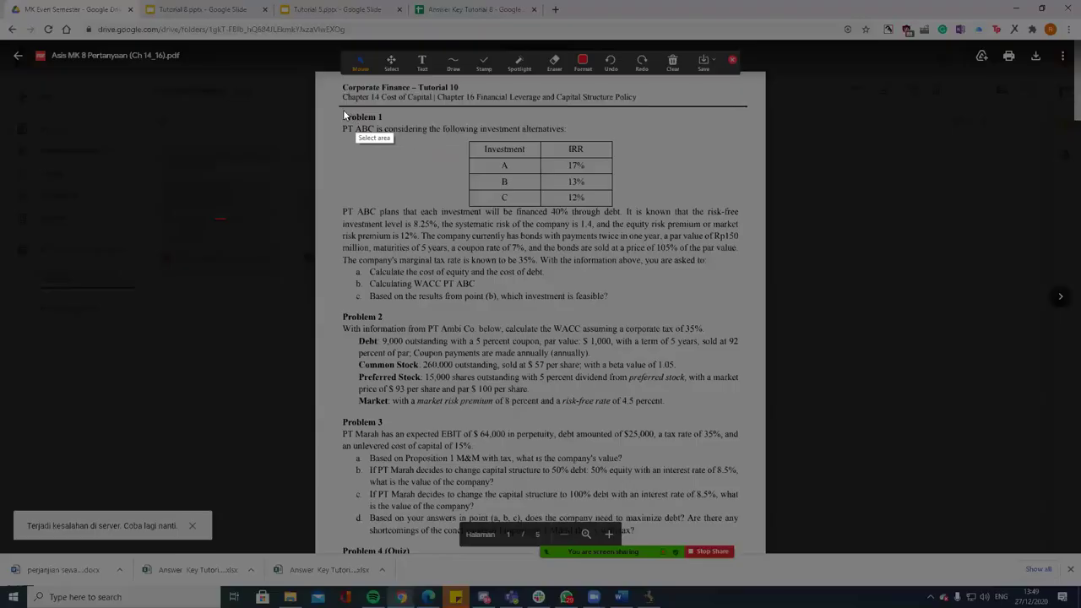
drag(338, 109, 756, 303)
right_click(575, 237)
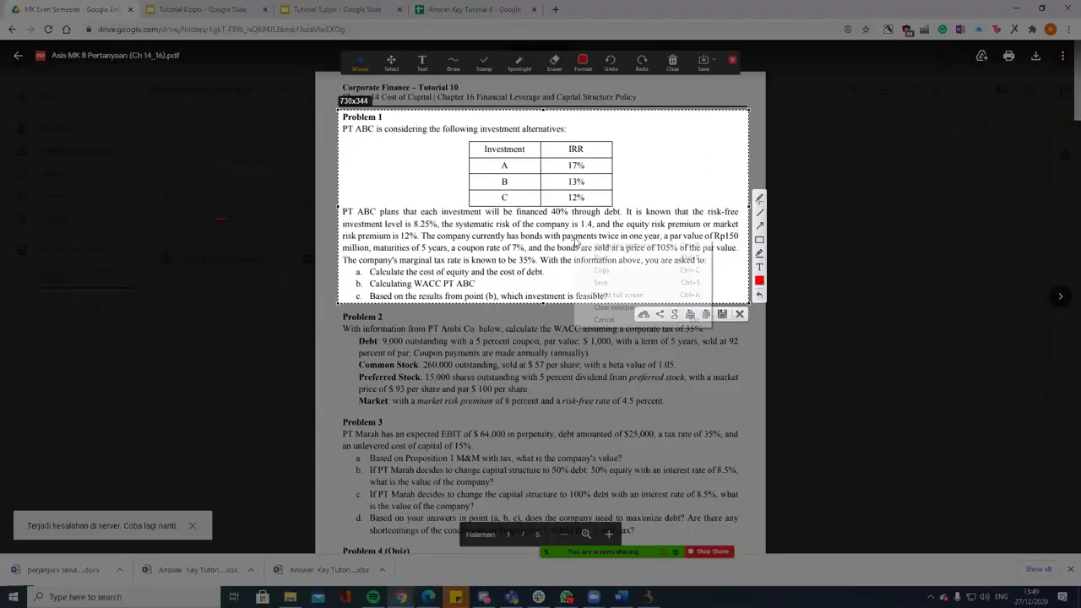
click(642, 269)
Step: Return to the Answer Key Tutorial 8 spreadsheet and place the copied problem picture above the Weight of Debt row, around rows 108 to 124
click(247, 8)
click(313, 8)
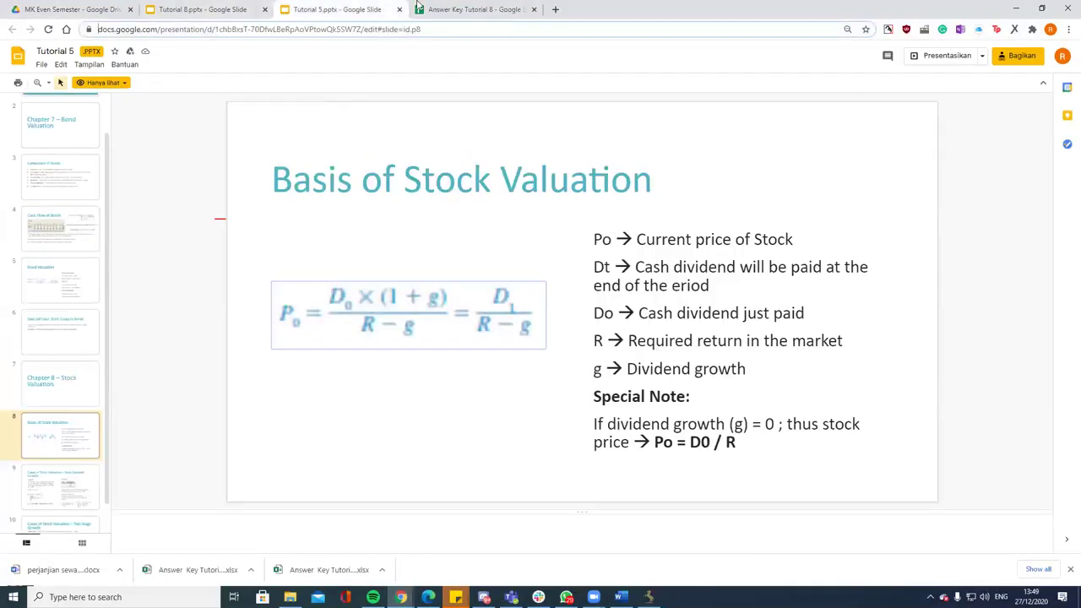
click(420, 8)
click(73, 274)
key(ctrl+v)
drag(361, 389, 361, 314)
click(503, 388)
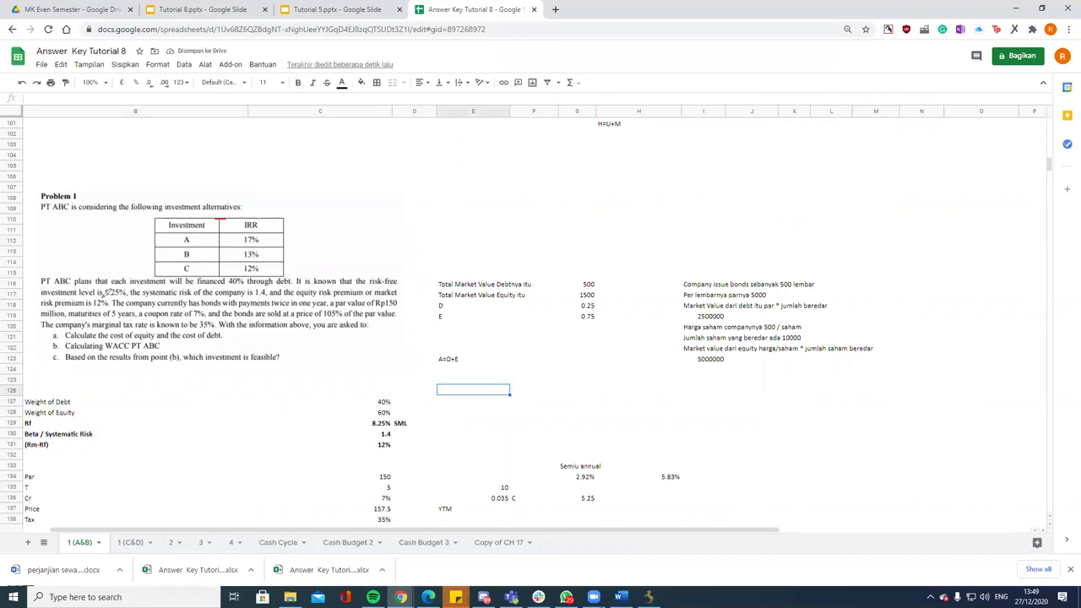
Step: Underline in red the 8.25% risk-free rate, the 1.4 systematic risk and the 12% market risk premium in the Problem 1 picture
drag(104, 295, 126, 295)
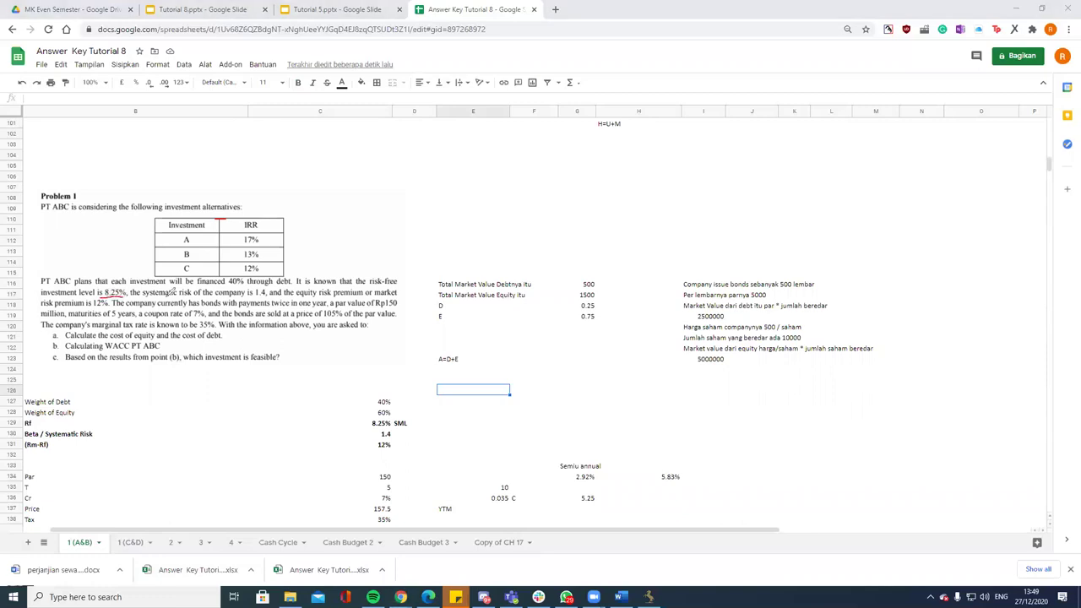
drag(248, 295, 261, 294)
drag(367, 296, 405, 297)
drag(44, 307, 109, 307)
Step: Label B132 as Re and calculate the cost of equity in C132 with the formula =C129+C131*C130
click(68, 456)
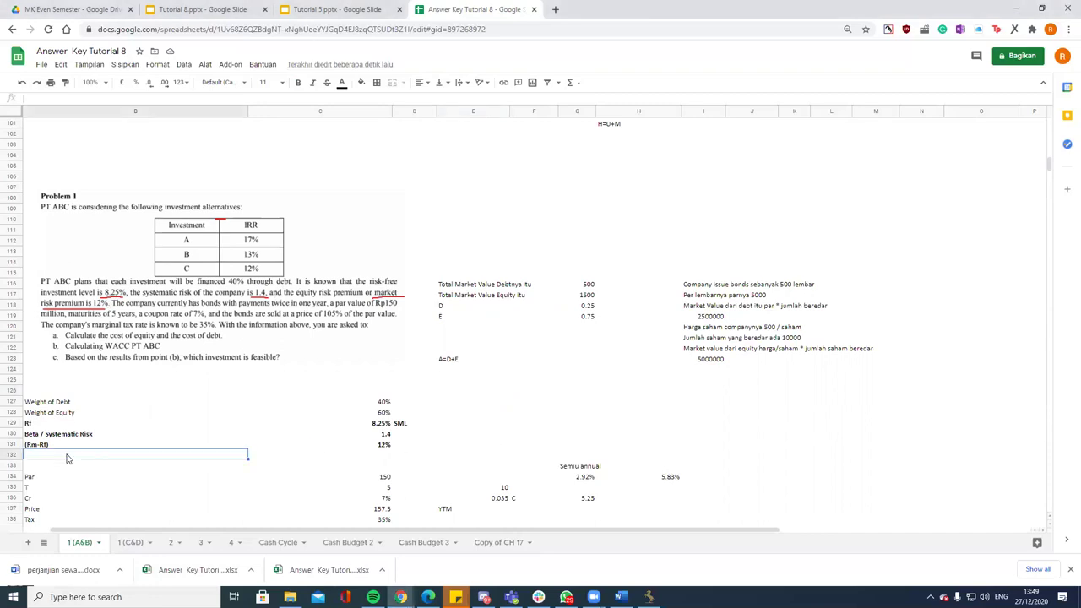
text(Re)
click(353, 451)
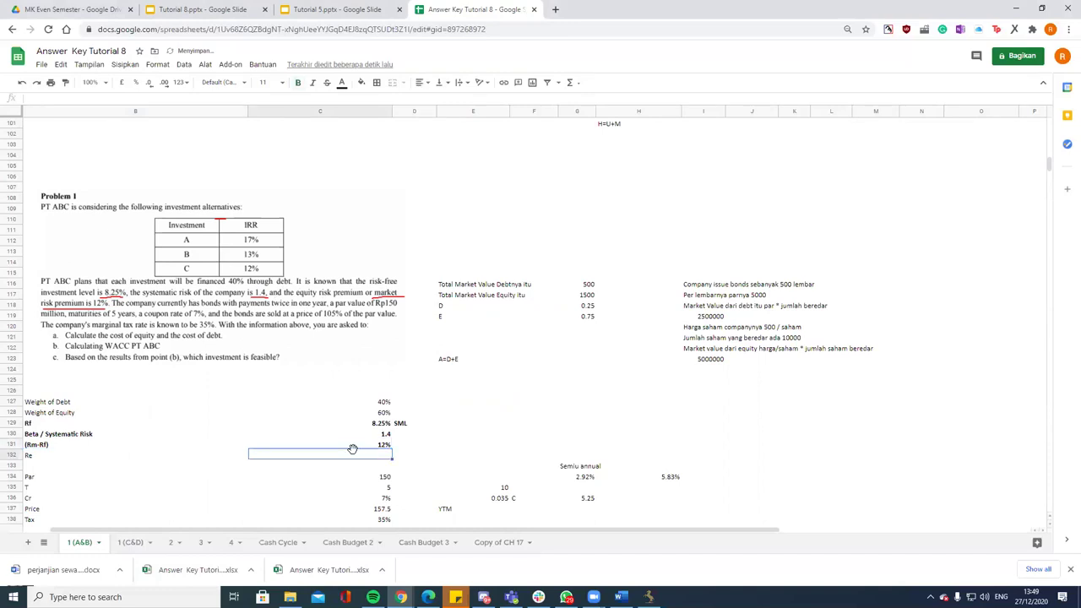
text(=)
key(Up)
key(Up)
key(Up)
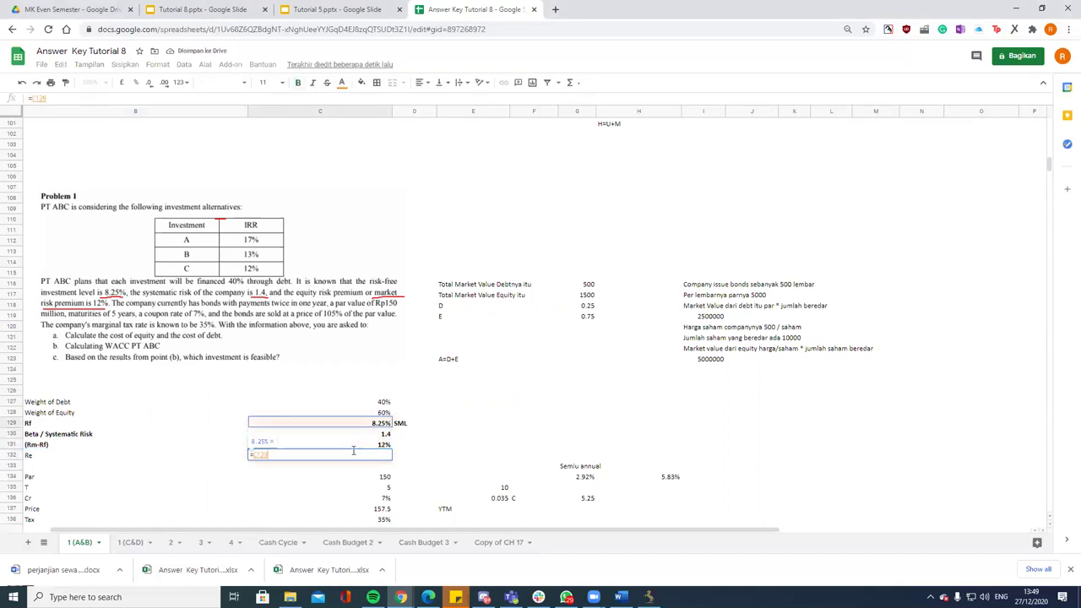
text(+)
key(Up)
key(Up)
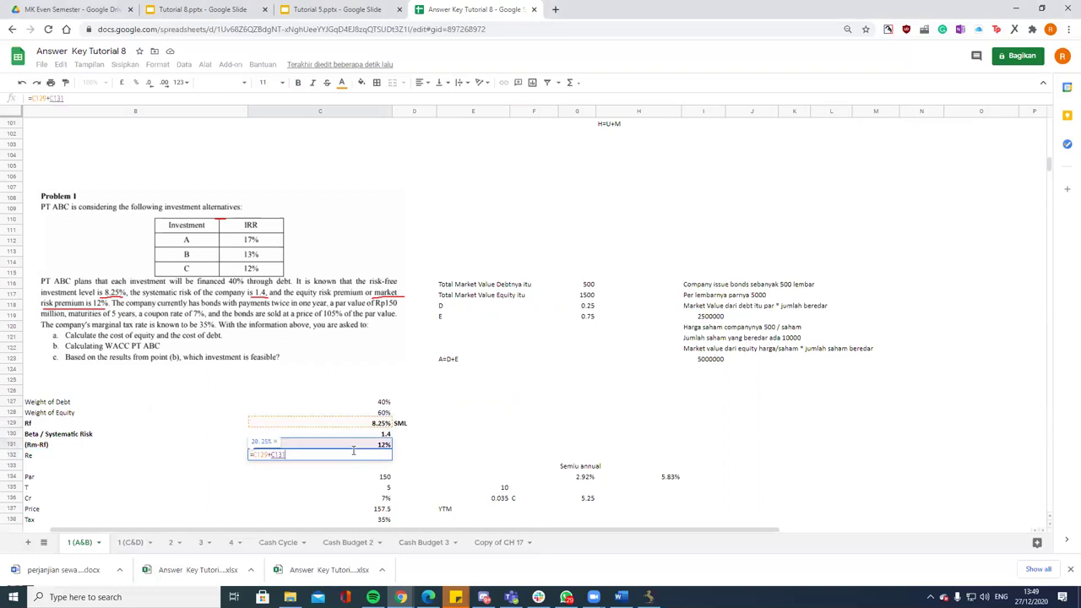
text(*)
key(Up)
key(Return)
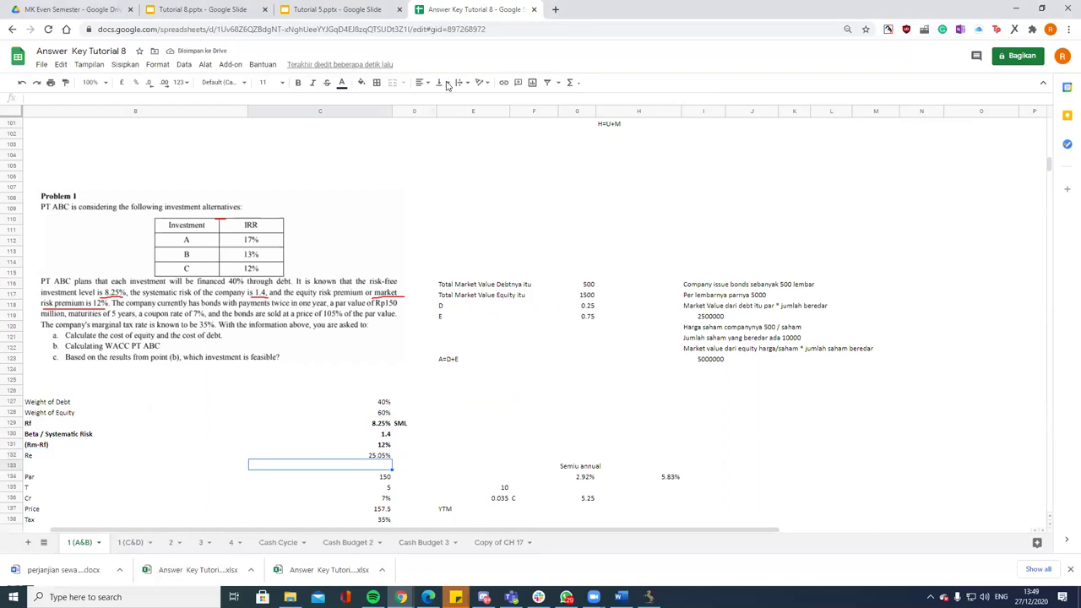
Step: Mark the tax rate in red, and the twice-a-year payments, Rp150 par, 5-year maturity, 7% coupon and 105% price in blue
drag(127, 330, 157, 326)
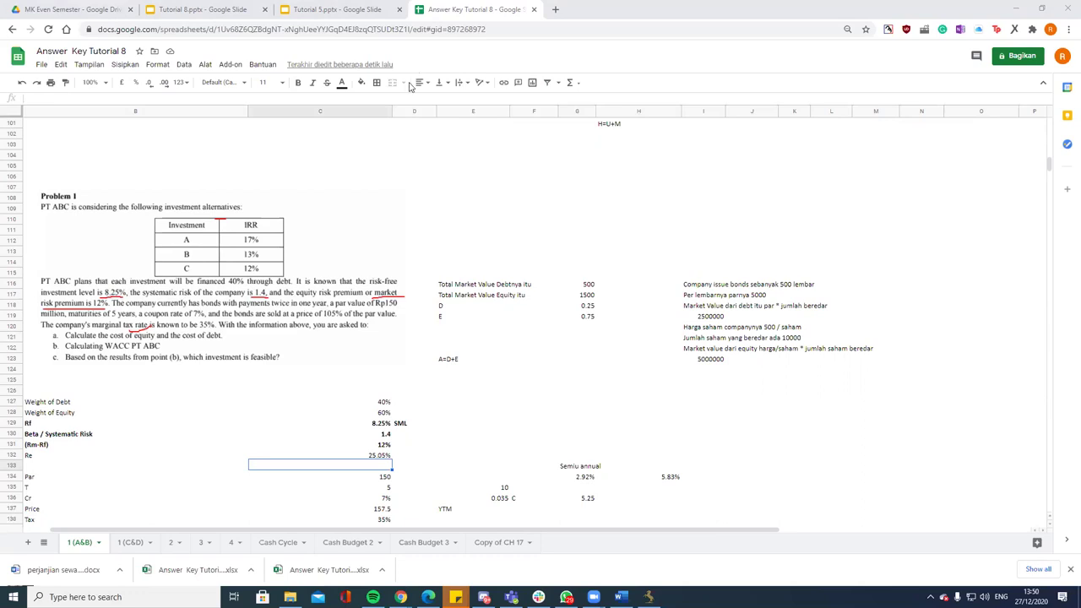
drag(226, 331, 262, 323)
drag(272, 303, 338, 302)
drag(73, 319, 129, 318)
drag(323, 318, 344, 316)
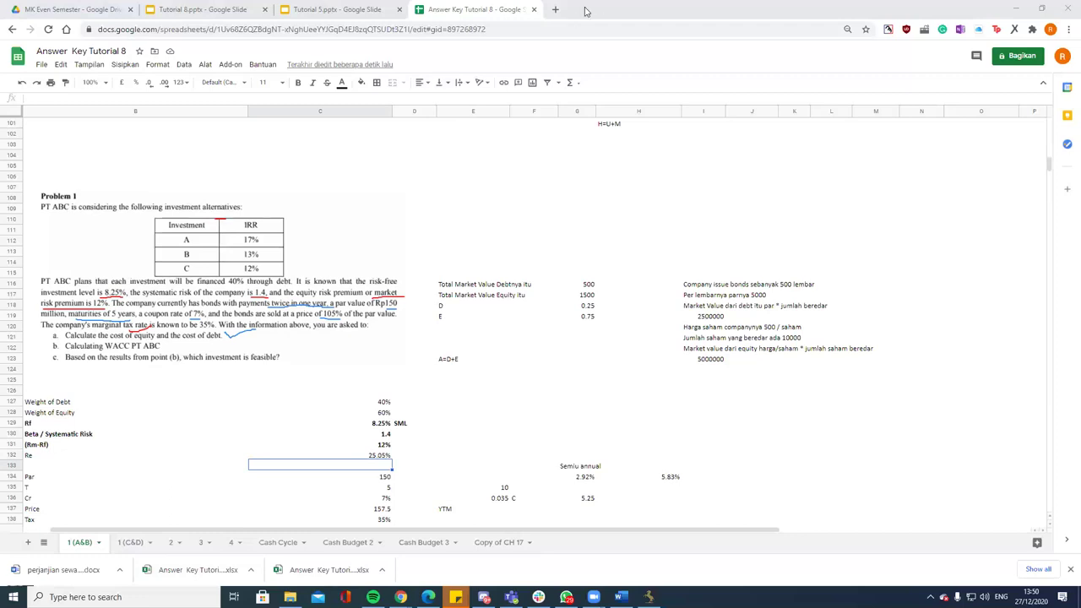
Step: Open Microsoft Math Solver in a new browser tab and return to the Answer Key Tutorial 8 spreadsheet
key(ctrl+t)
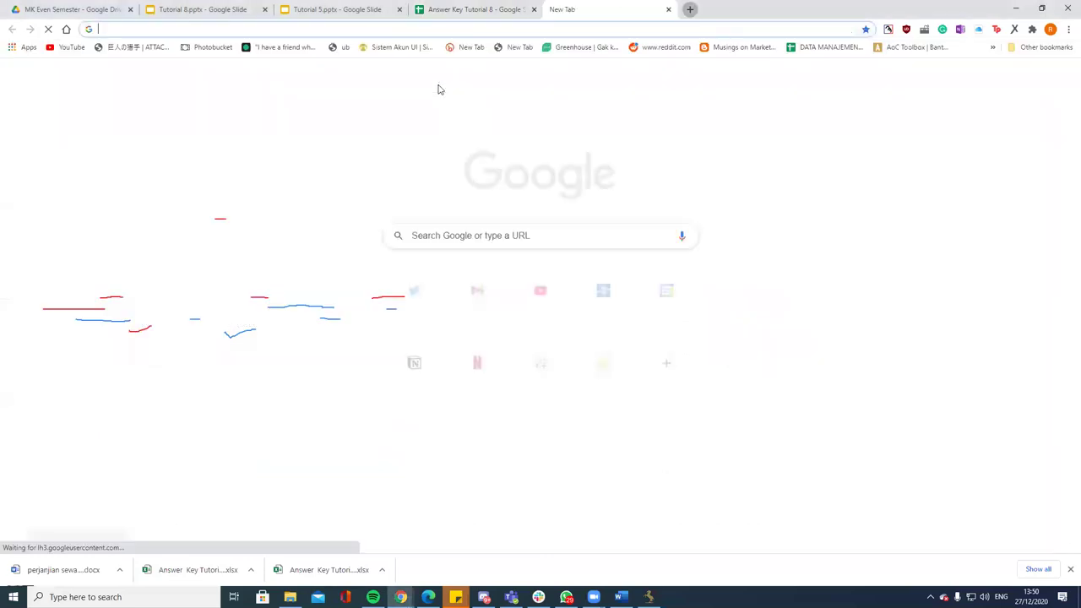
text(math solver)
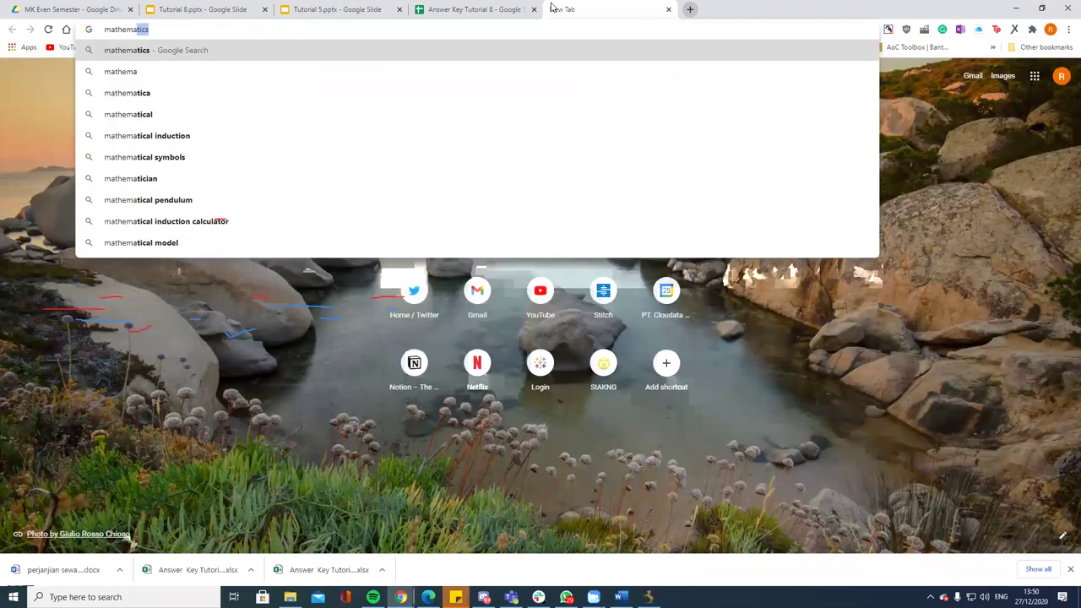
key(Return)
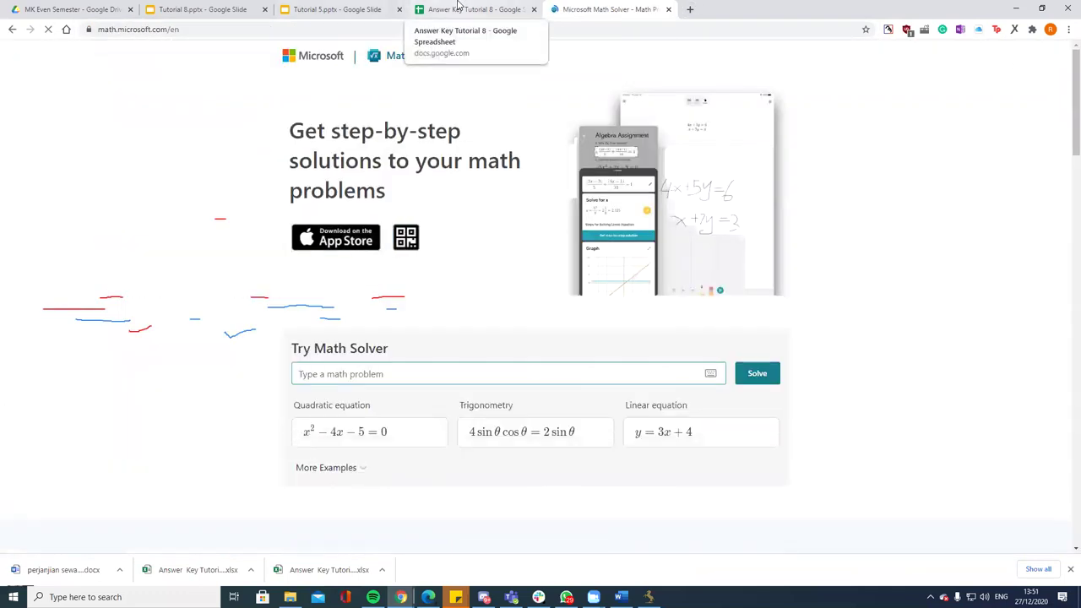
click(459, 7)
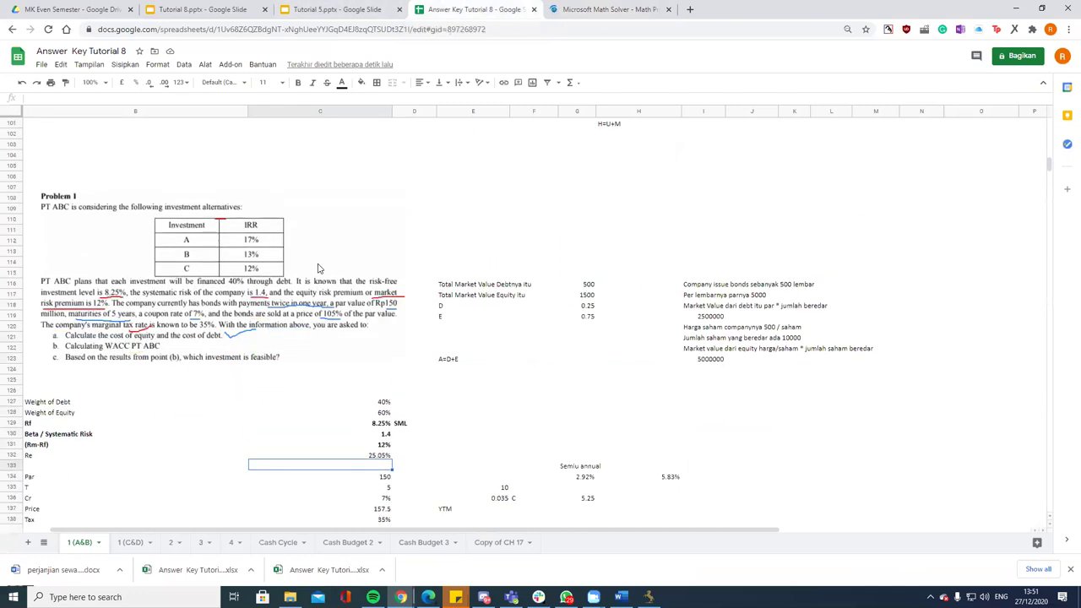
Step: Review the bond inputs for par, T, Cr and price, their semiannual counterparts in E135 and E136, and the YTM label
click(385, 477)
click(379, 489)
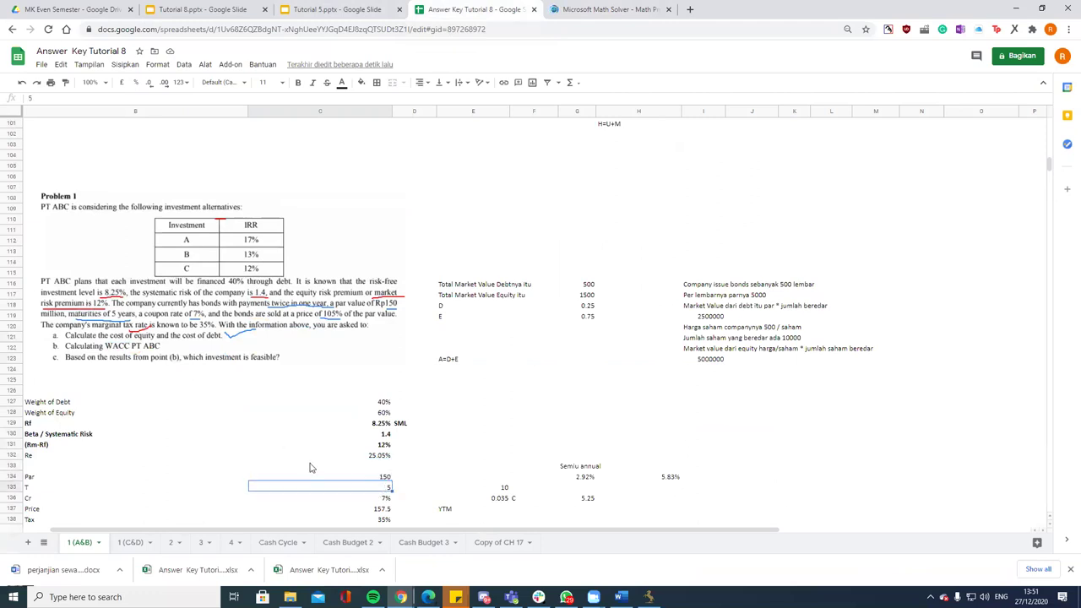
click(486, 490)
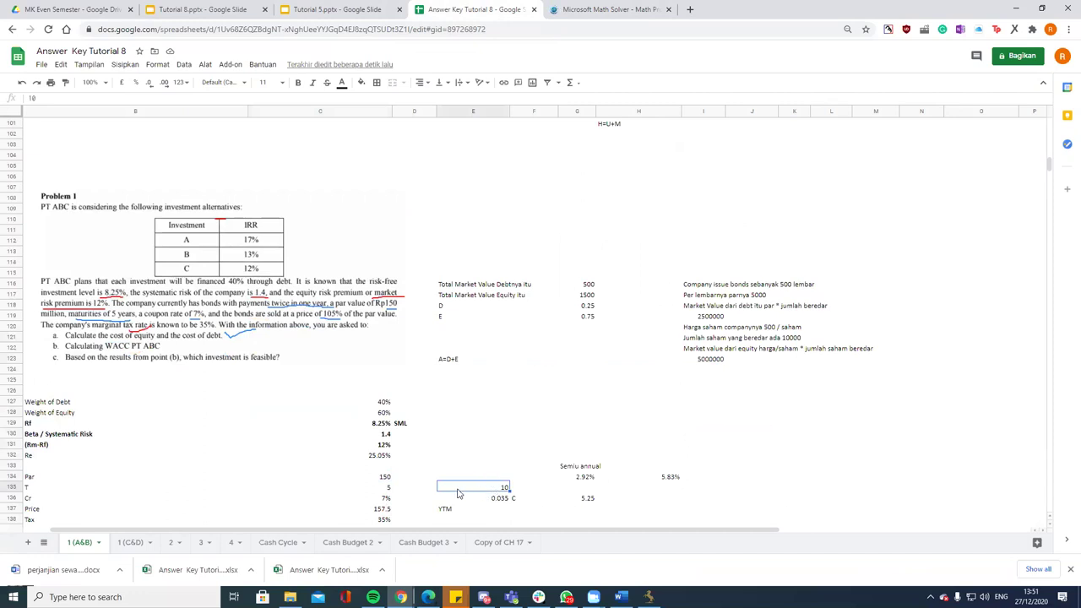
click(378, 498)
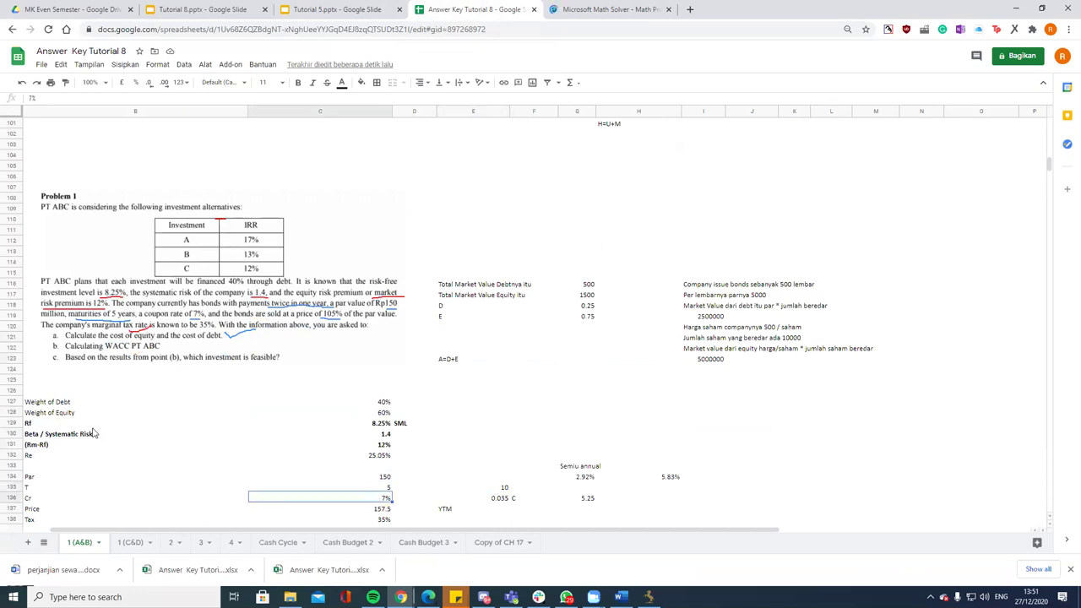
click(493, 499)
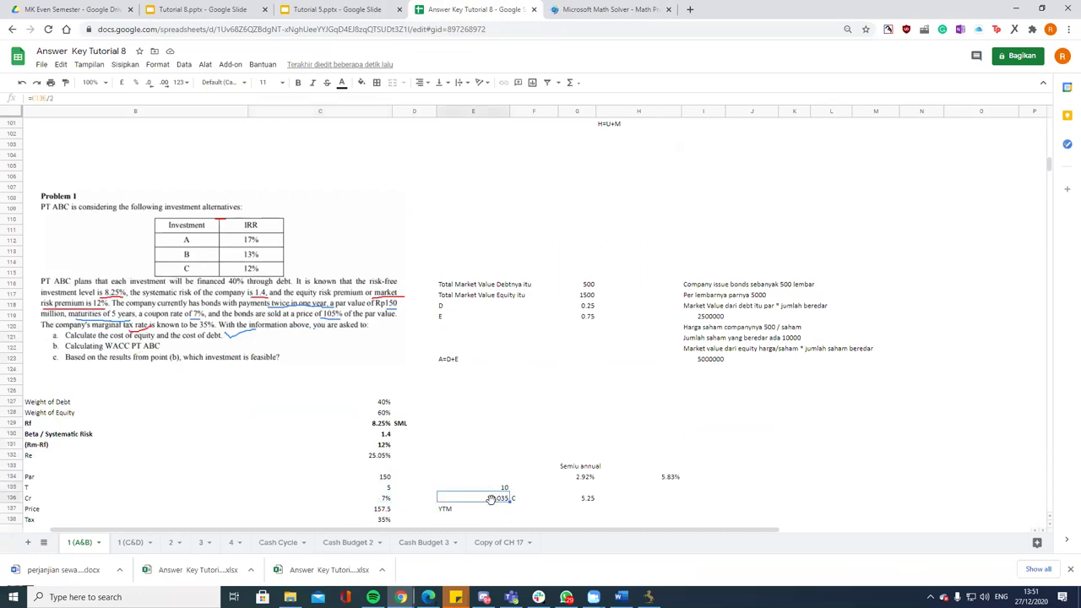
click(388, 509)
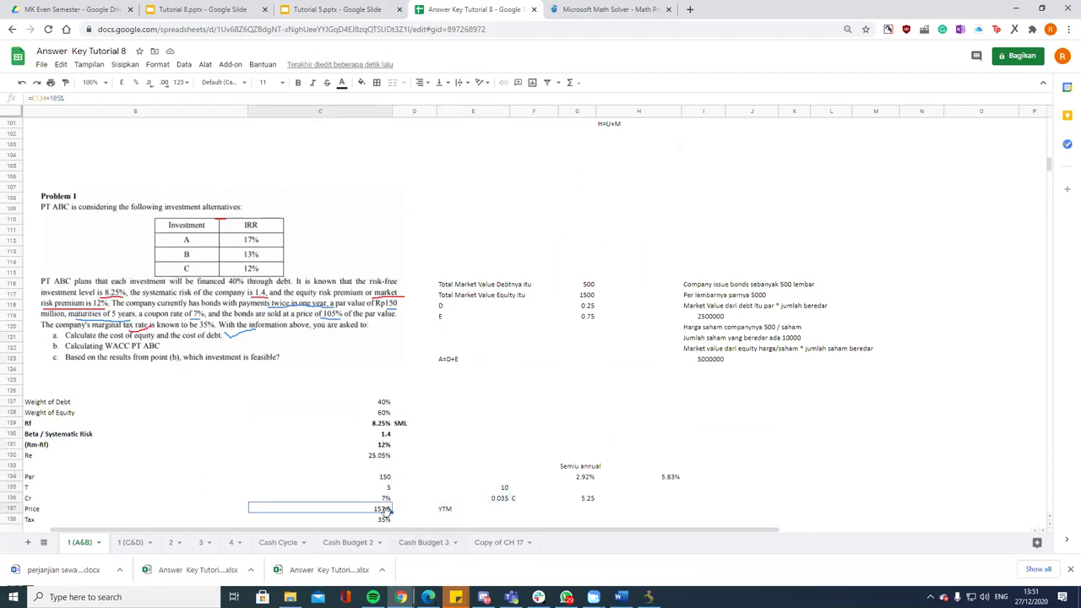
click(413, 509)
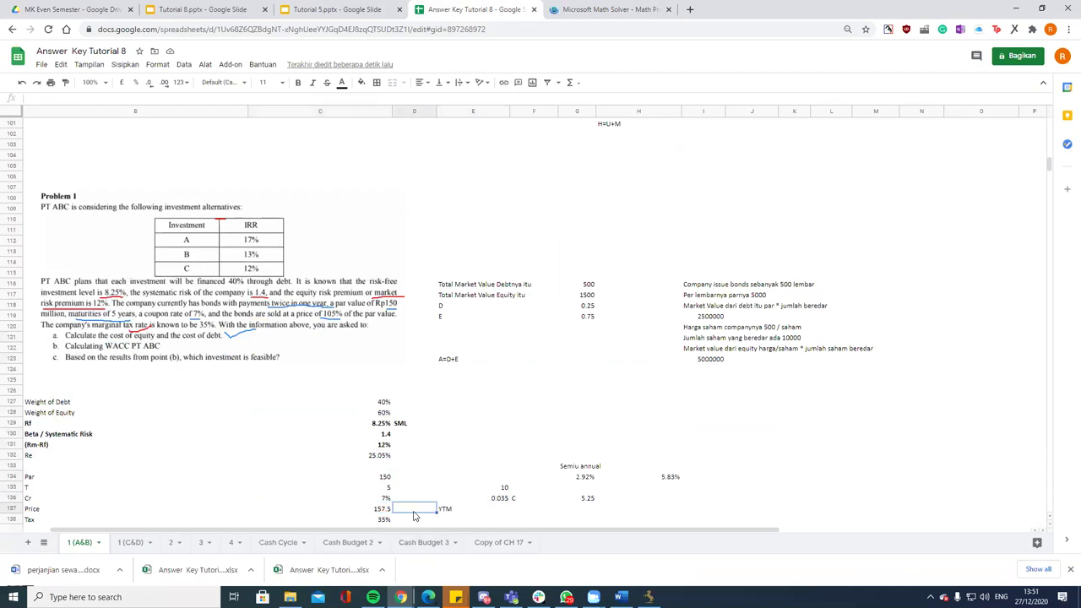
key(Right)
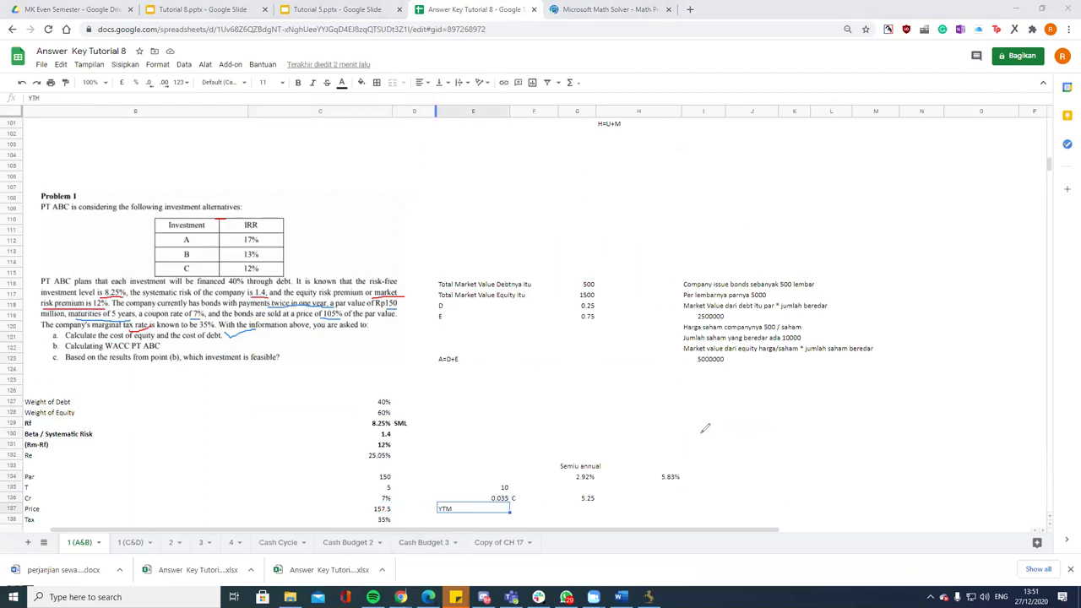
Step: Underline the 5.25 coupon and handwrite the bond equation 157.5 = 5.25 × (1 − 1/(1+r)^10)/r + 150/(1+r)^10 in the empty area beside the bond data
mouse_move(694, 408)
mouse_down()
mouse_move(701, 426)
mouse_move(711, 413)
mouse_move(751, 424)
mouse_up()
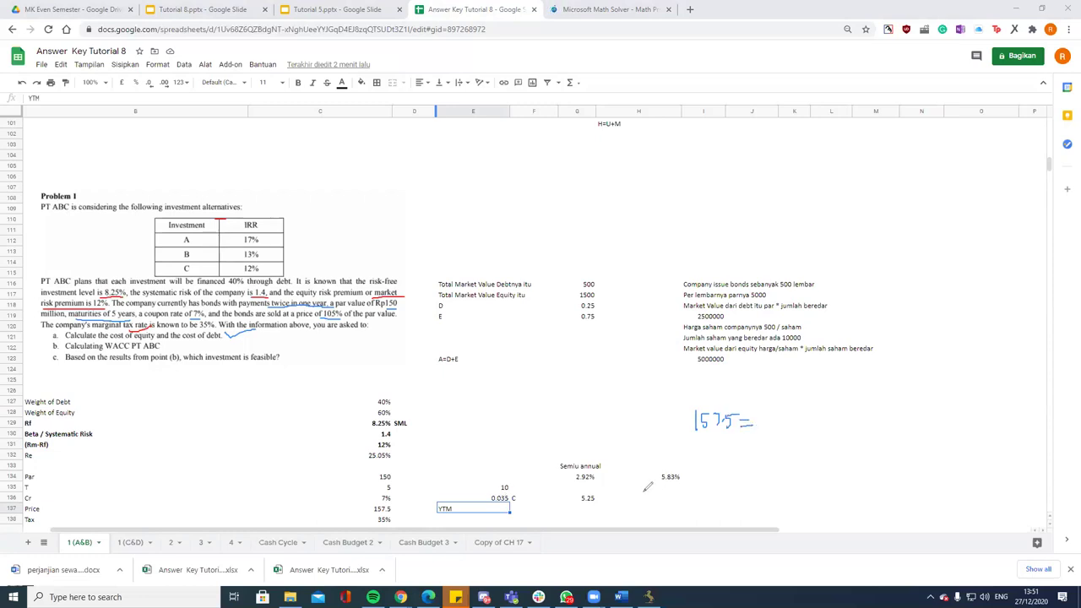
drag(579, 504, 595, 504)
mouse_move(761, 416)
mouse_down()
mouse_move(765, 432)
mouse_move(771, 415)
mouse_move(786, 435)
mouse_move(803, 417)
mouse_move(811, 438)
mouse_move(824, 432)
mouse_up()
drag(842, 387, 843, 407)
mouse_move(850, 397)
mouse_down()
mouse_move(887, 401)
mouse_move(862, 420)
mouse_move(894, 423)
mouse_move(904, 407)
mouse_up()
click(866, 397)
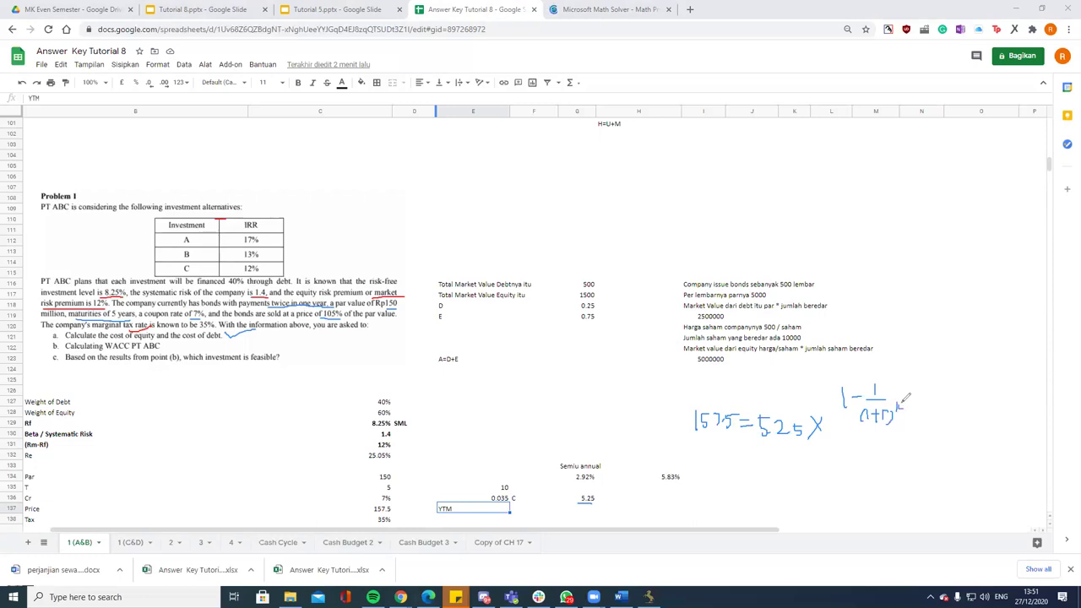
mouse_move(839, 436)
mouse_down()
mouse_move(910, 435)
mouse_move(869, 464)
mouse_move(887, 447)
mouse_up()
mouse_move(934, 420)
mouse_down()
mouse_move(933, 440)
mouse_move(948, 430)
mouse_up()
drag(971, 410, 985, 417)
drag(987, 403, 1012, 404)
mouse_move(971, 433)
mouse_down()
mouse_move(1015, 432)
mouse_move(970, 457)
mouse_move(988, 448)
mouse_up()
mouse_move(981, 443)
mouse_down()
mouse_move(981, 455)
mouse_move(1002, 445)
mouse_move(962, 458)
mouse_move(1020, 443)
mouse_up()
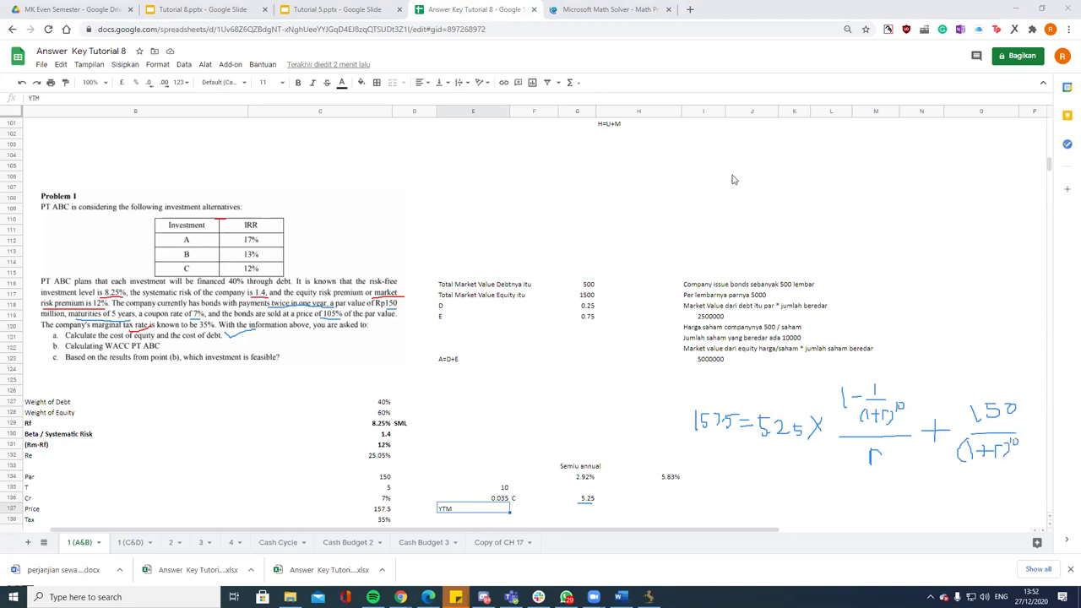
Step: Switch to Microsoft Math Solver, enter 157.5 = 5.25·((1−1/(1+r)^10)/r) + 150/(1+r)^10 and request its solution
key(ctrl+Tab)
click(446, 363)
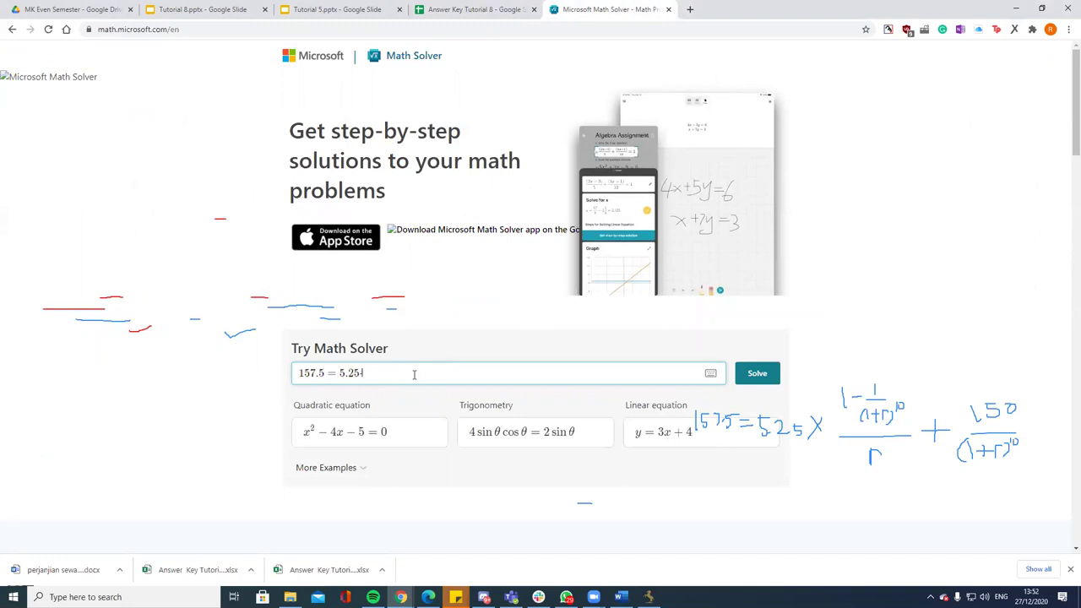
text(1/)
key(Left)
key(Left)
text(1-)
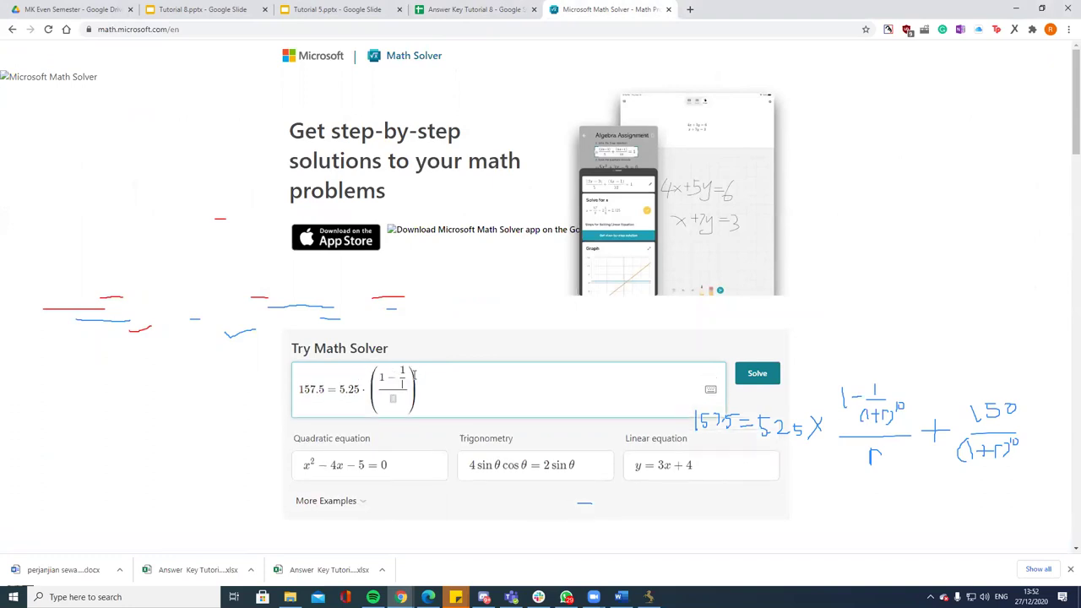
text((1+r)
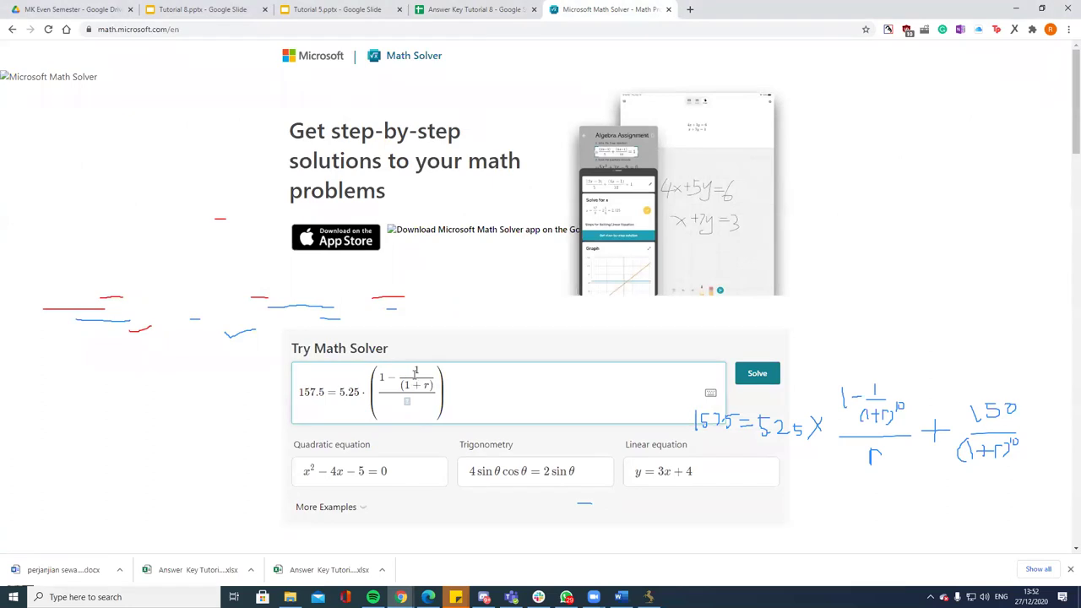
text(^10)
text(r))
key(BackSpace)
key(BackSpace)
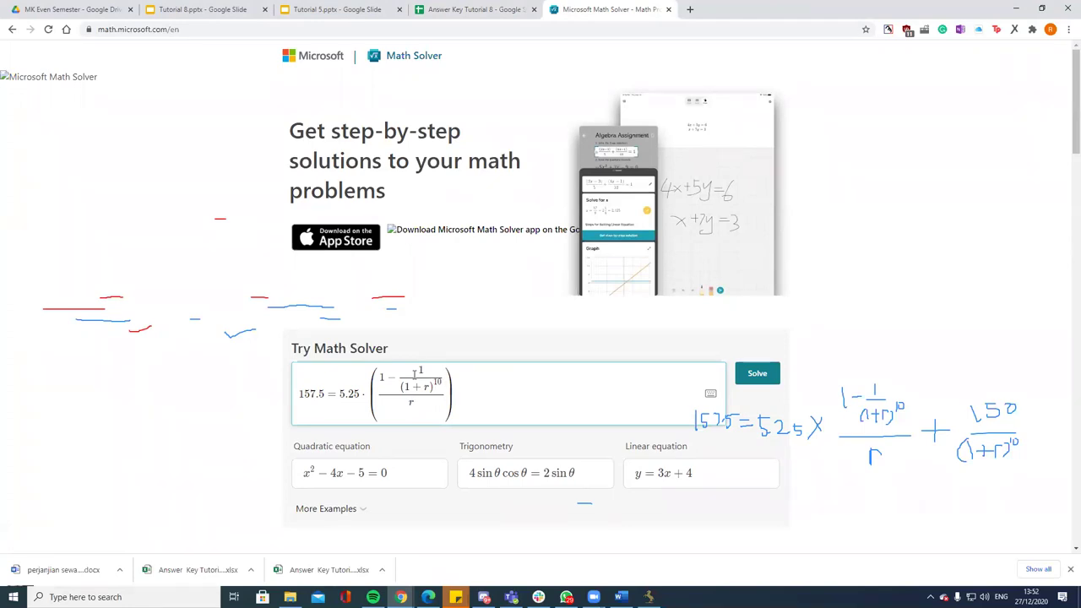
text(+ 150/(1 + r)^10)
click(762, 377)
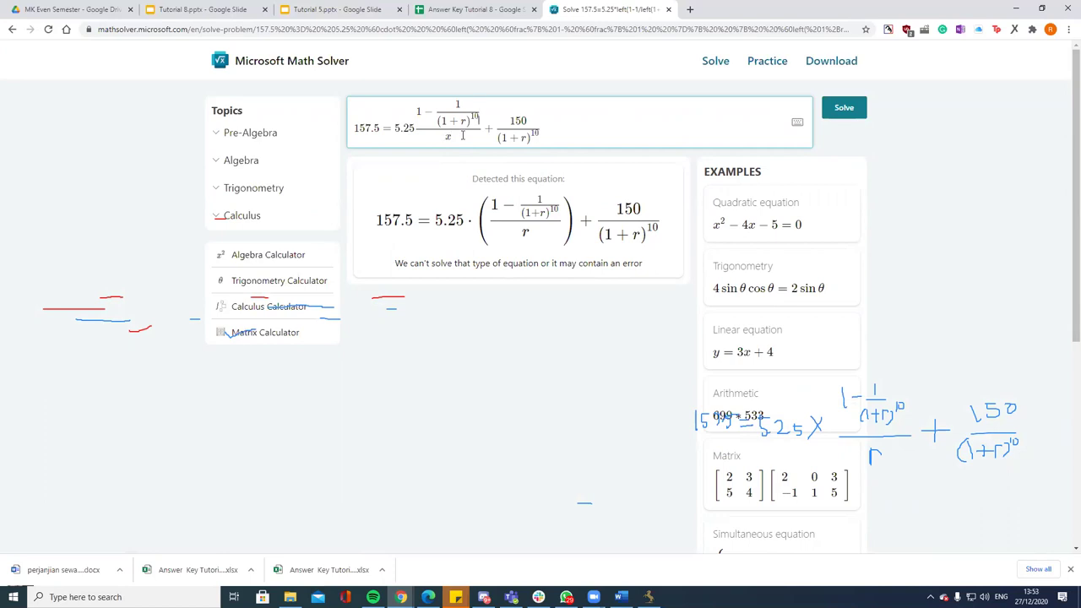
Step: Replace the variable r with x throughout the equation, solve it again and look over the resulting graph
key(BackSpace)
text(x)
key(BackSpace)
text(x)
click(857, 114)
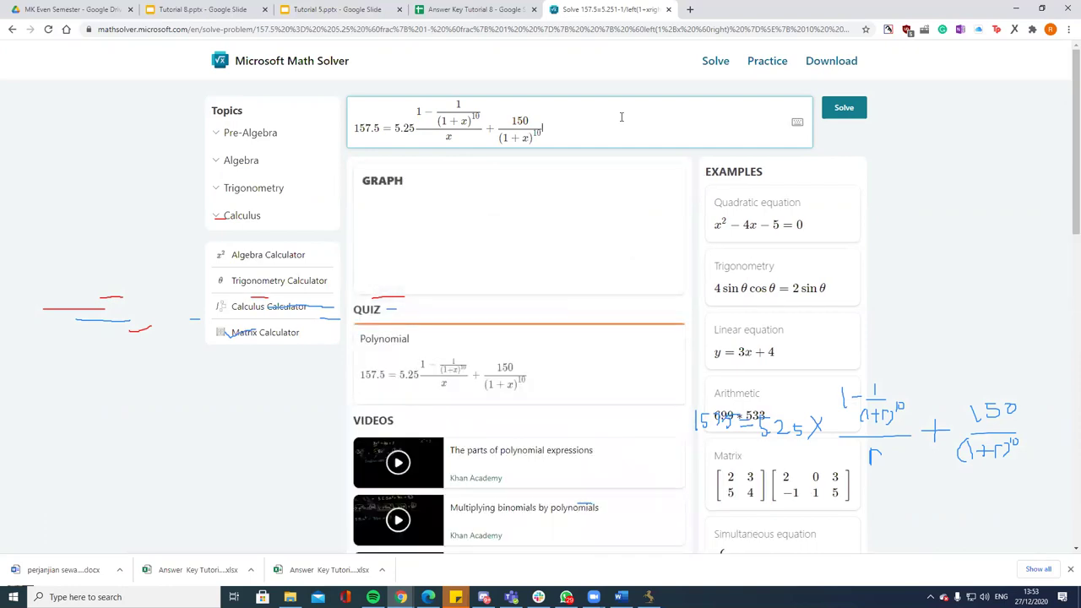
scroll(495, 205, down, 2)
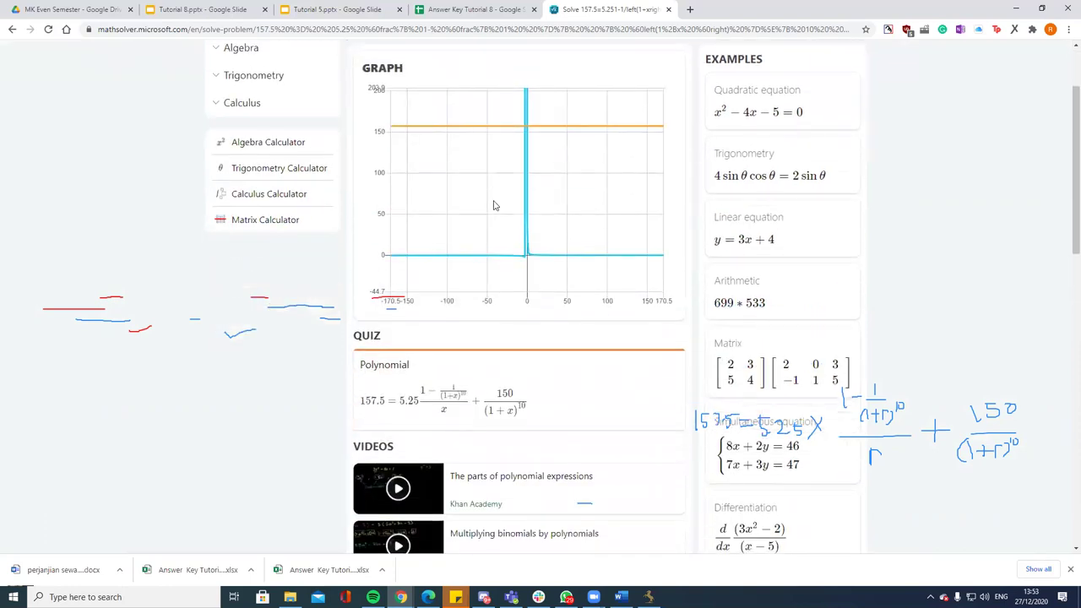
scroll(532, 194, up, 1)
scroll(512, 187, down, 1)
scroll(510, 188, up, 1)
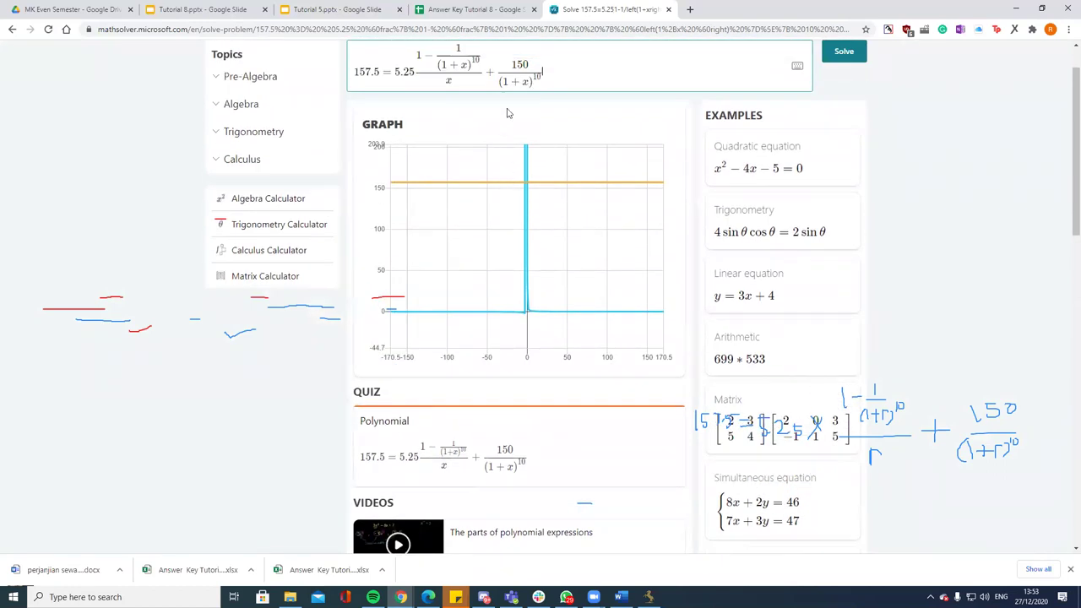
Step: Return to the Answer Key Tutorial 8 spreadsheet and inspect the semiannual rate in G134 and the annual rate formula in H134
click(460, 10)
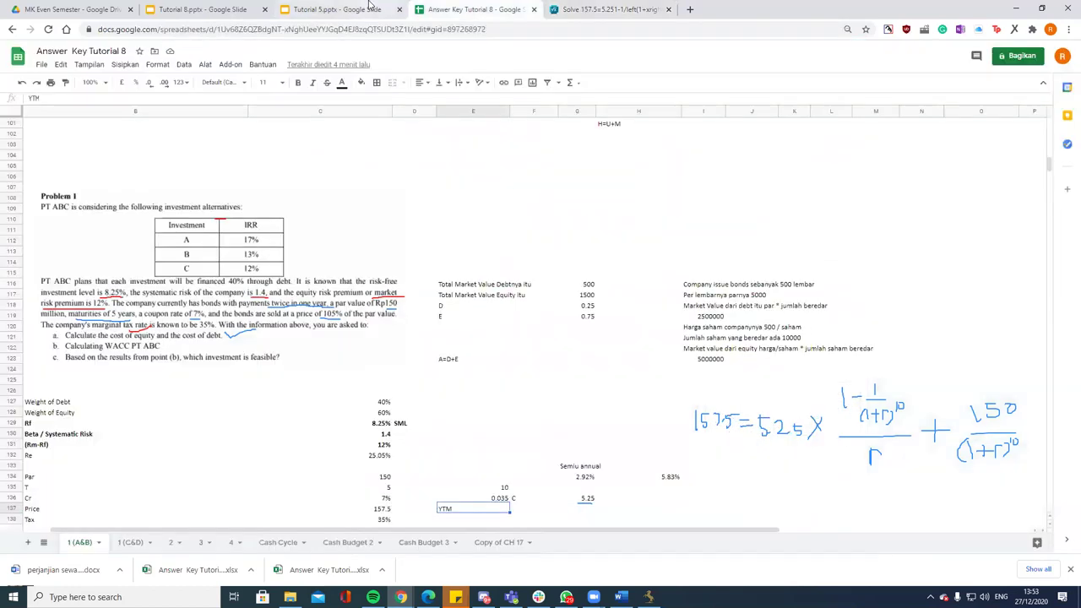
click(591, 477)
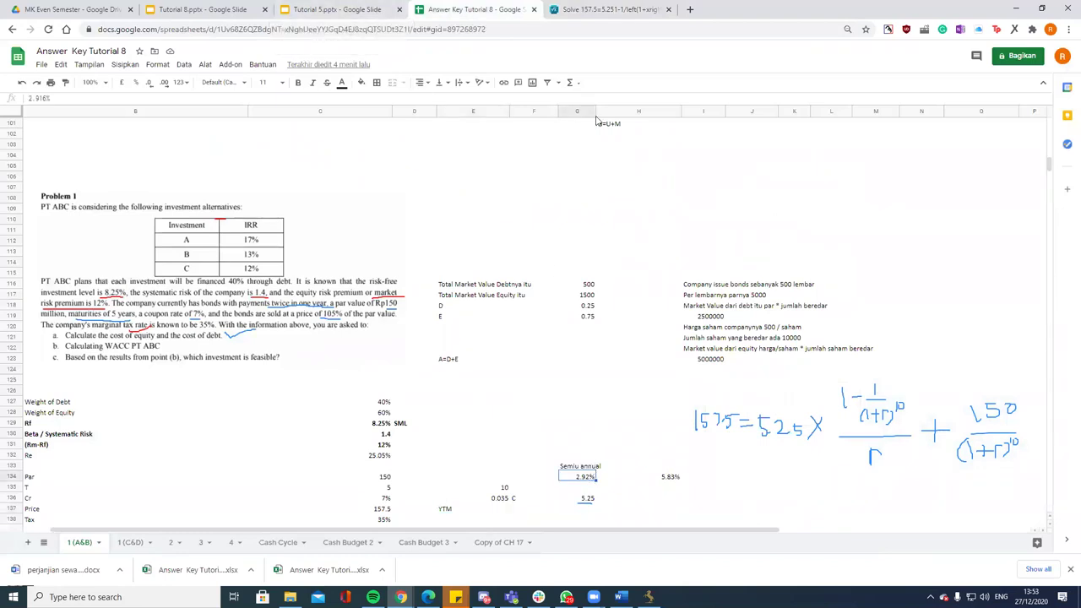
click(596, 465)
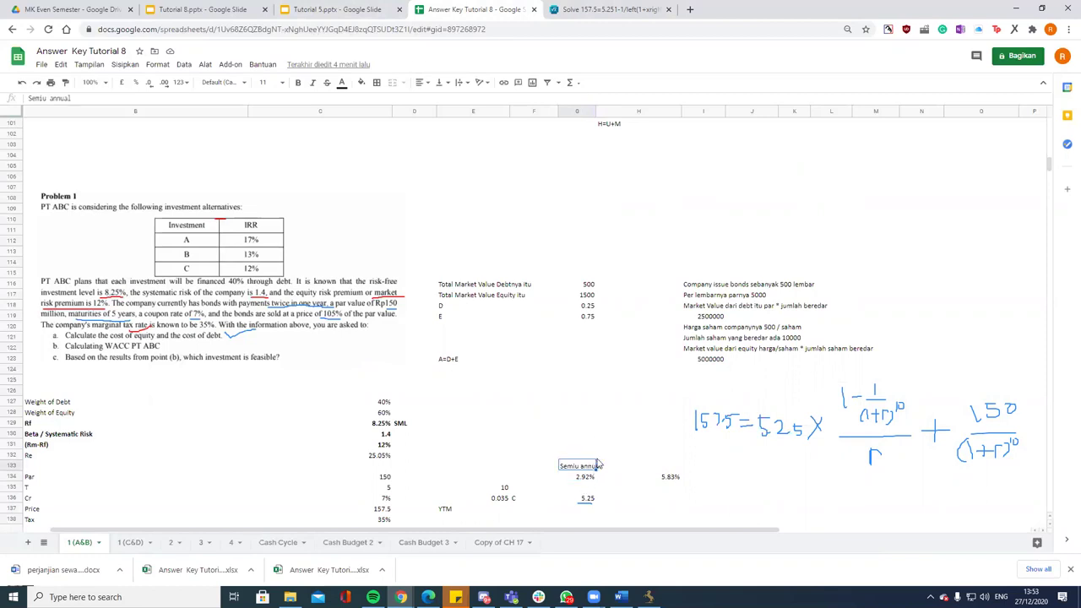
click(661, 478)
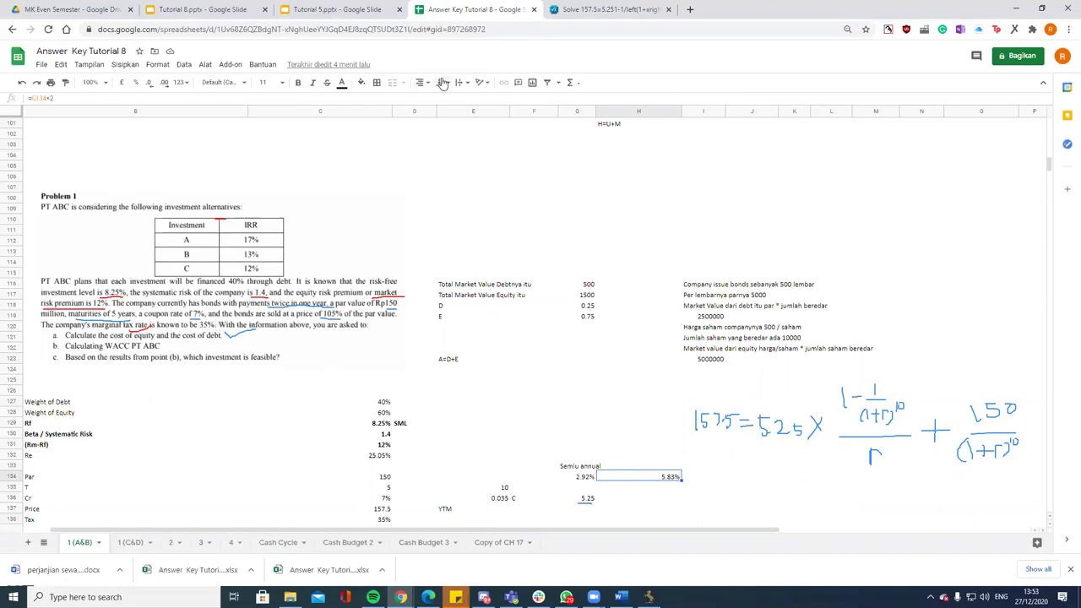
Step: Erase the handwritten bond equation and the pen marks drawn over the Problem 1 text
key(ctrl+shift+c)
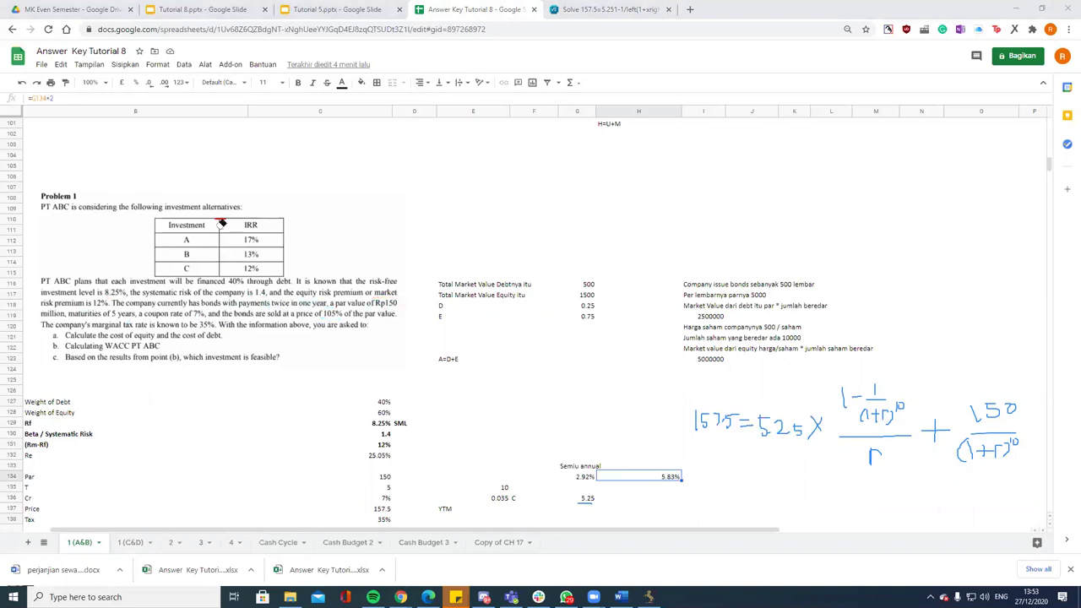
mouse_move(692, 417)
mouse_down()
mouse_move(860, 425)
mouse_move(854, 413)
mouse_move(908, 460)
mouse_move(1001, 424)
mouse_up()
key(ctrl+shift+c)
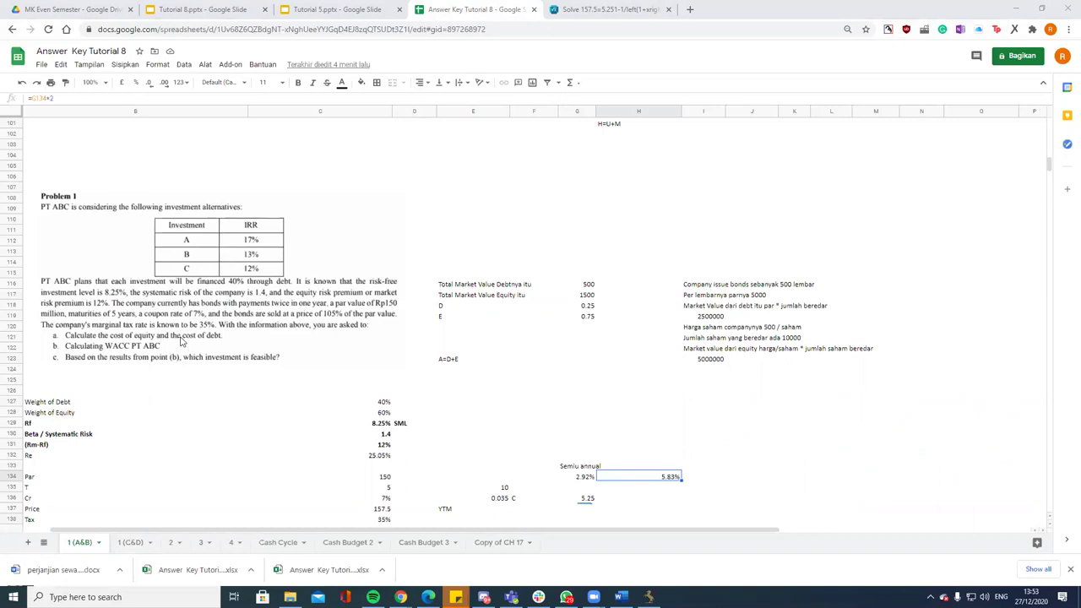
Step: Calculate the WACC in B147 with =40%*(1-35%)*H134+60%*C132 and format the result as a percentage with two decimals
scroll(216, 347, down, 2)
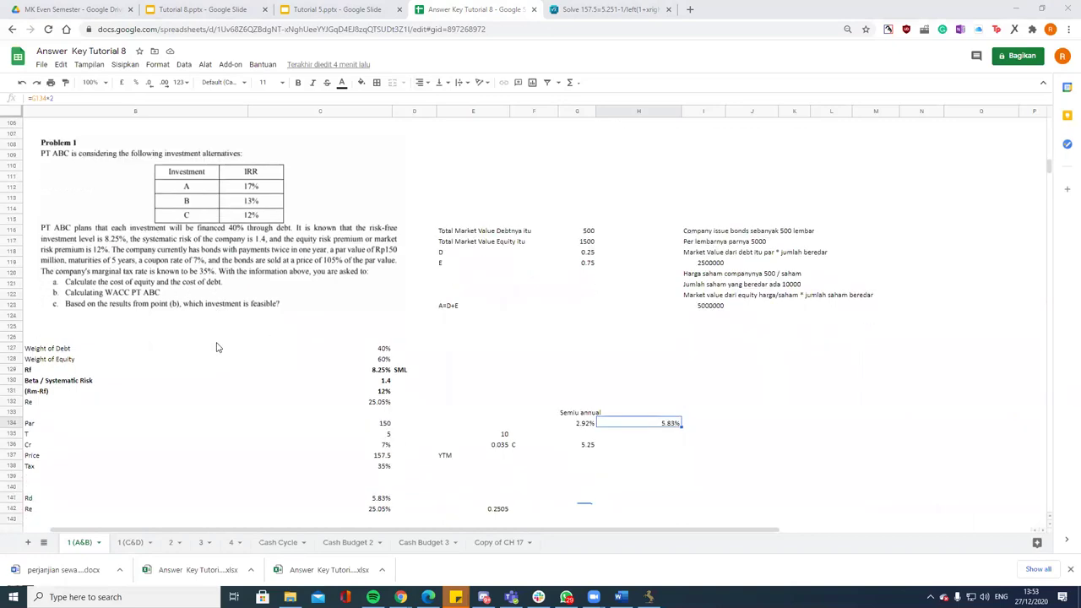
scroll(216, 347, down, 2)
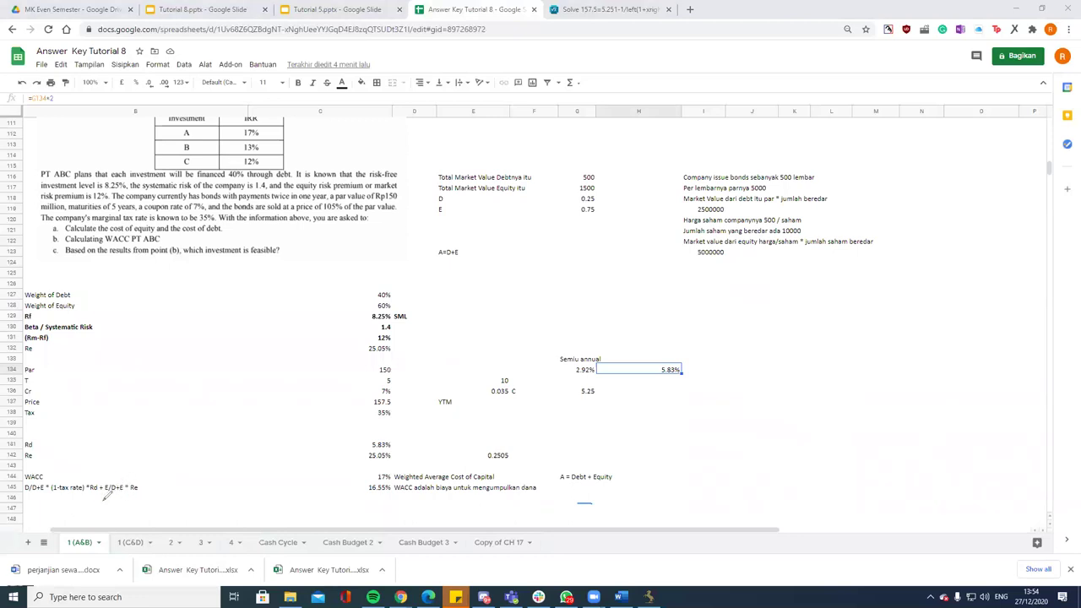
click(61, 509)
text(=)
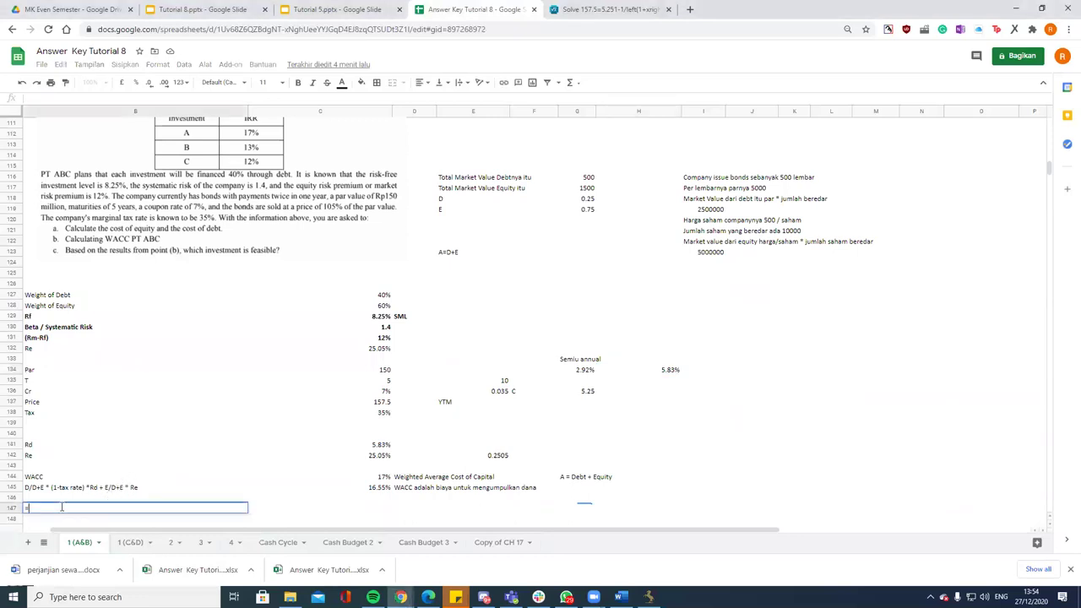
text(40%*(1-35%)
text()*)
click(667, 373)
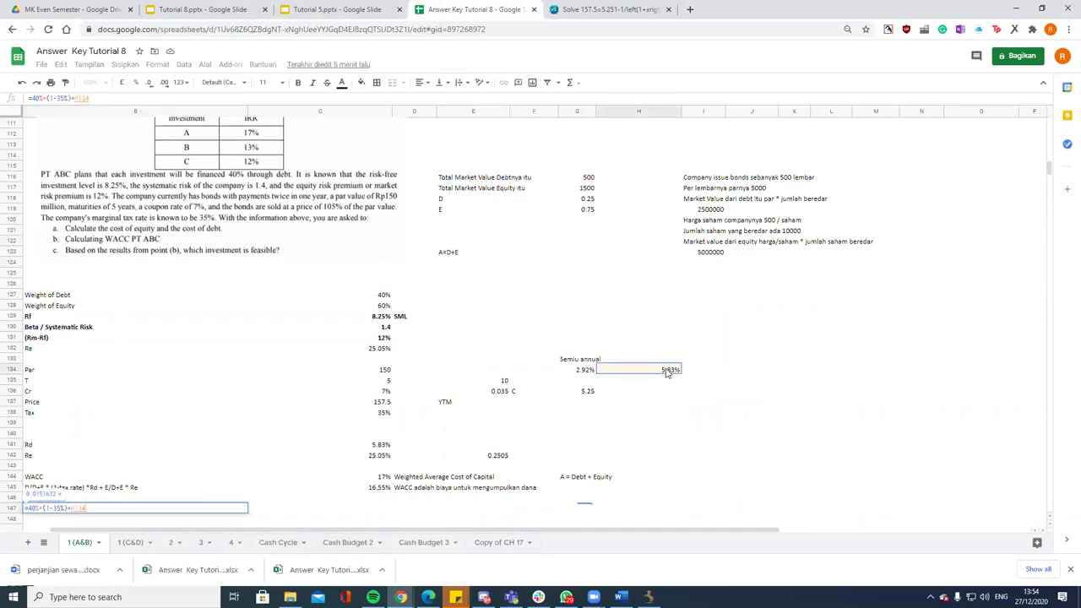
text(+60%*)
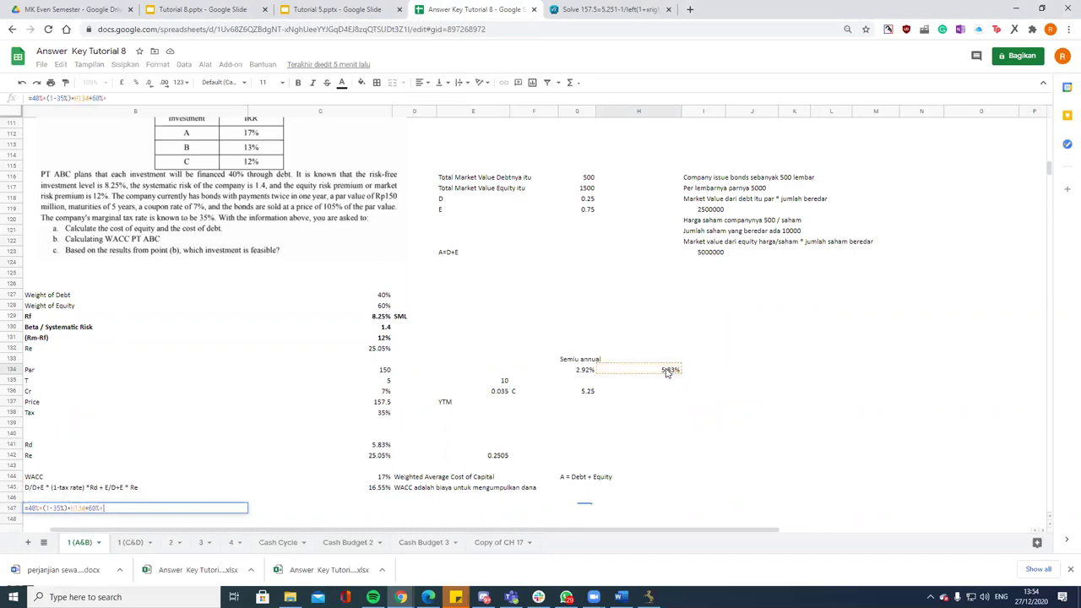
click(384, 348)
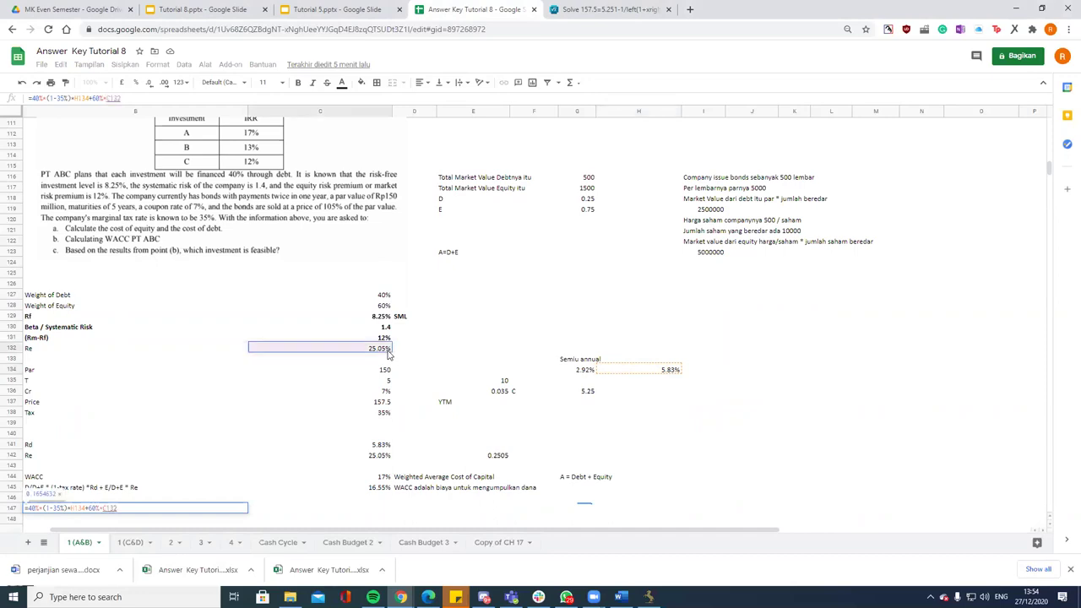
key(Return)
click(228, 508)
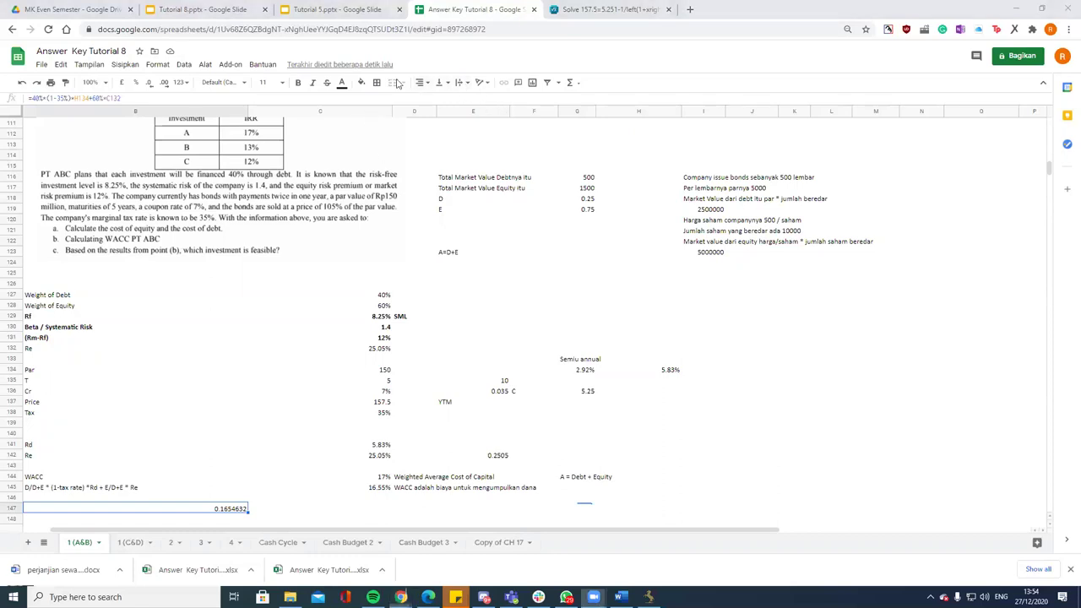
click(136, 82)
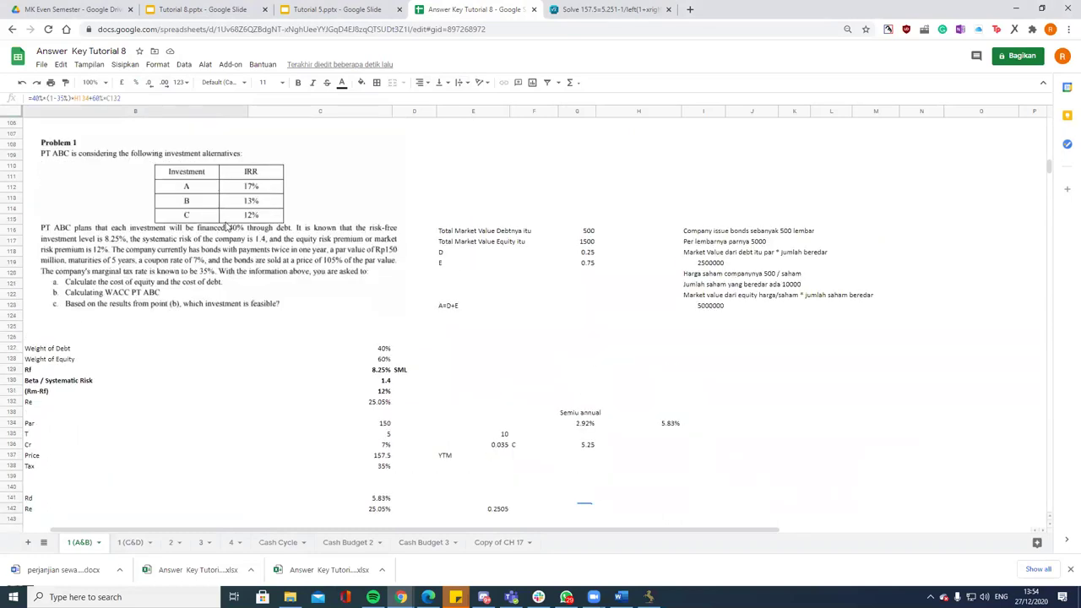
Step: Handwrite 16,5 beside the IRR table, tick investment A's 17% and underline "feasible" in question c
scroll(246, 333, down, 1)
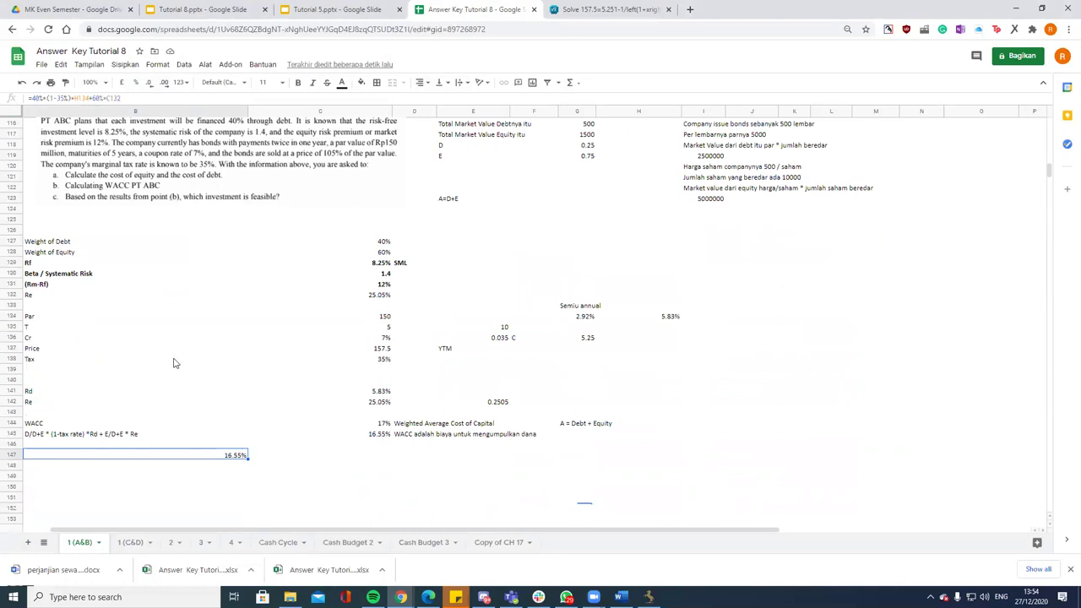
scroll(216, 312, up, 2)
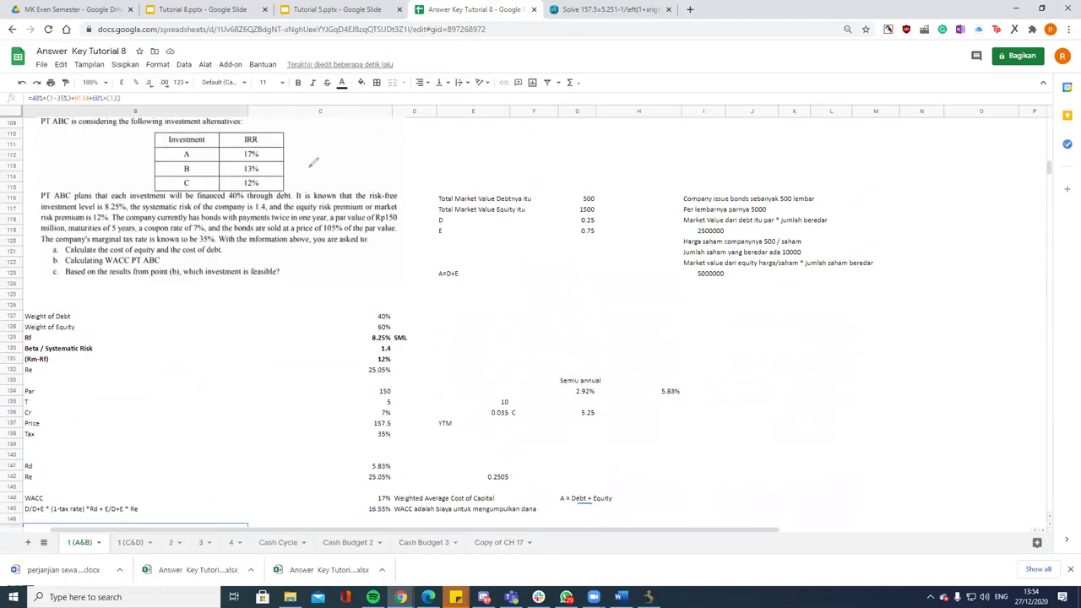
mouse_move(312, 169)
mouse_down()
mouse_move(331, 178)
mouse_move(341, 150)
mouse_up()
drag(269, 145, 302, 133)
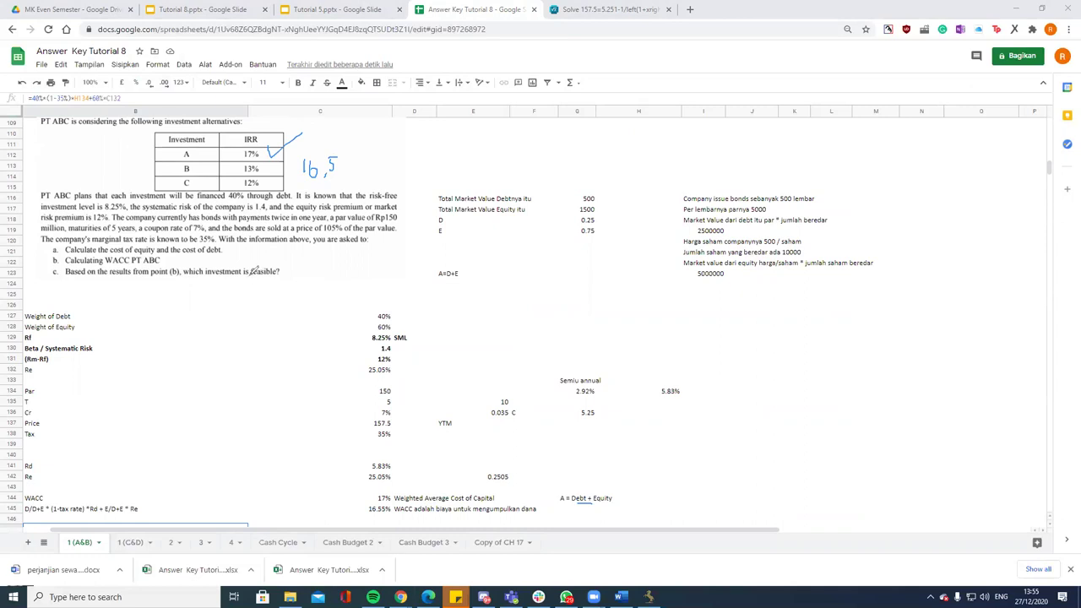
drag(250, 275, 273, 275)
Step: Dismiss the open cell options and erase the pen marks around the IRR table and question c
right_click(516, 338)
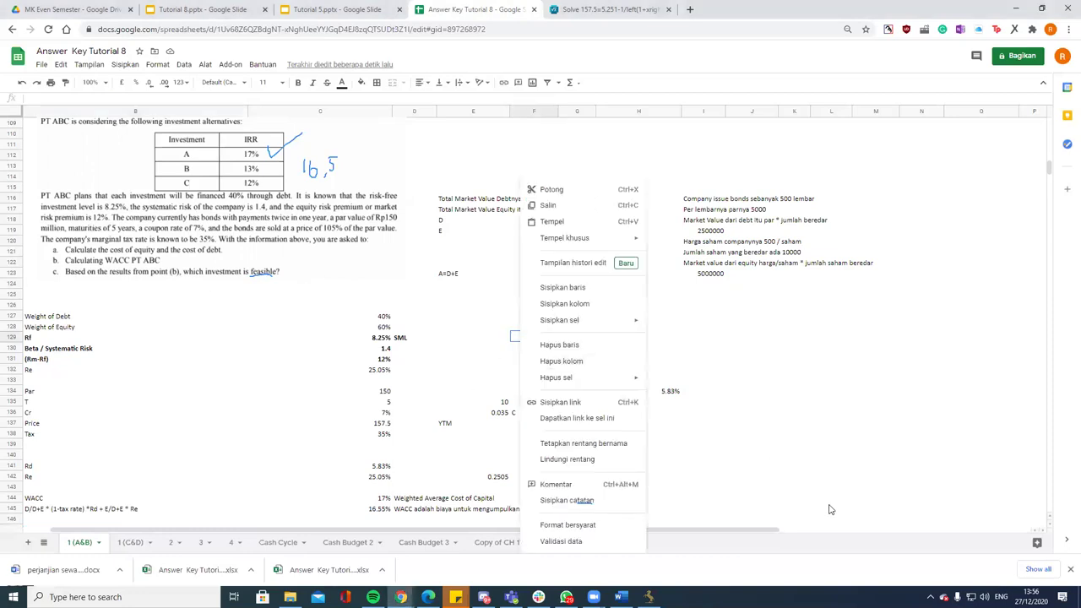
click(751, 339)
key(ctrl+2)
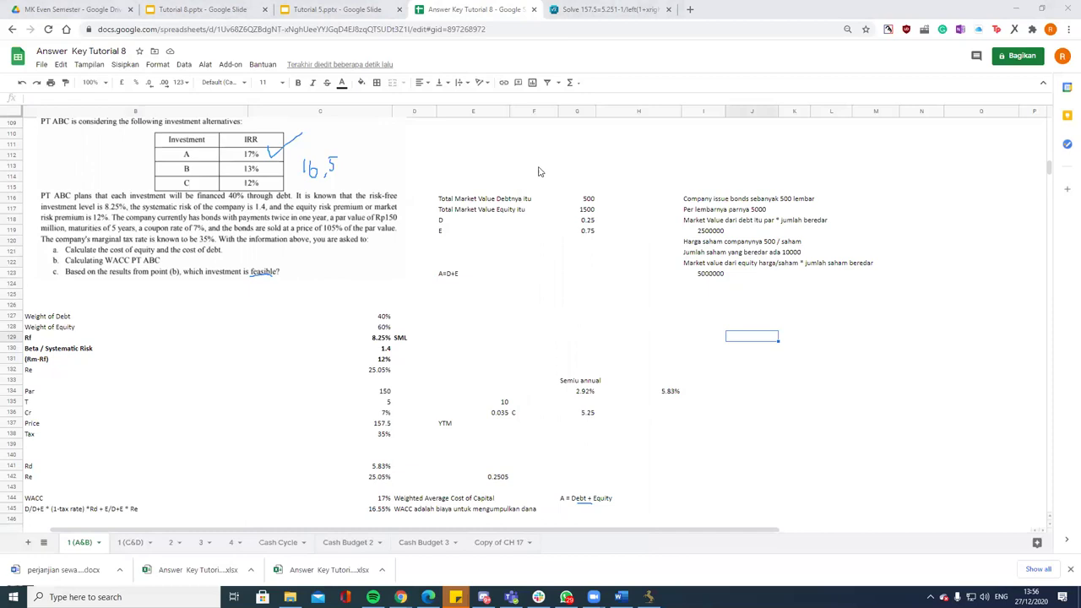
key(e)
Step: Go to the stock A and B problem and underline "arithmetic average return" and "geometric average return" in question a
scroll(270, 272, down, 5)
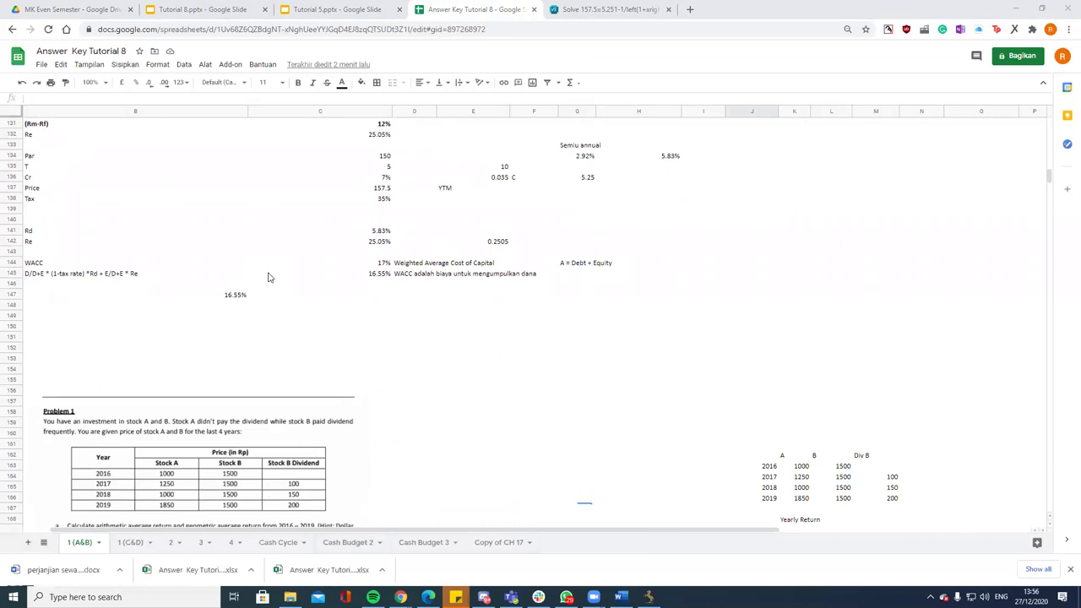
scroll(268, 277, down, 3)
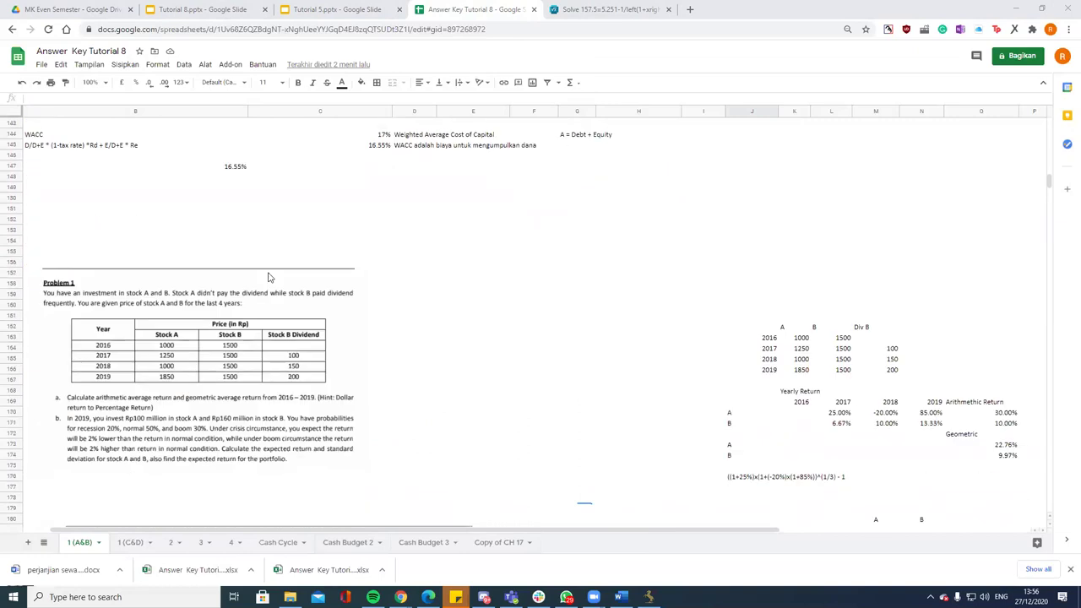
scroll(268, 277, down, 2)
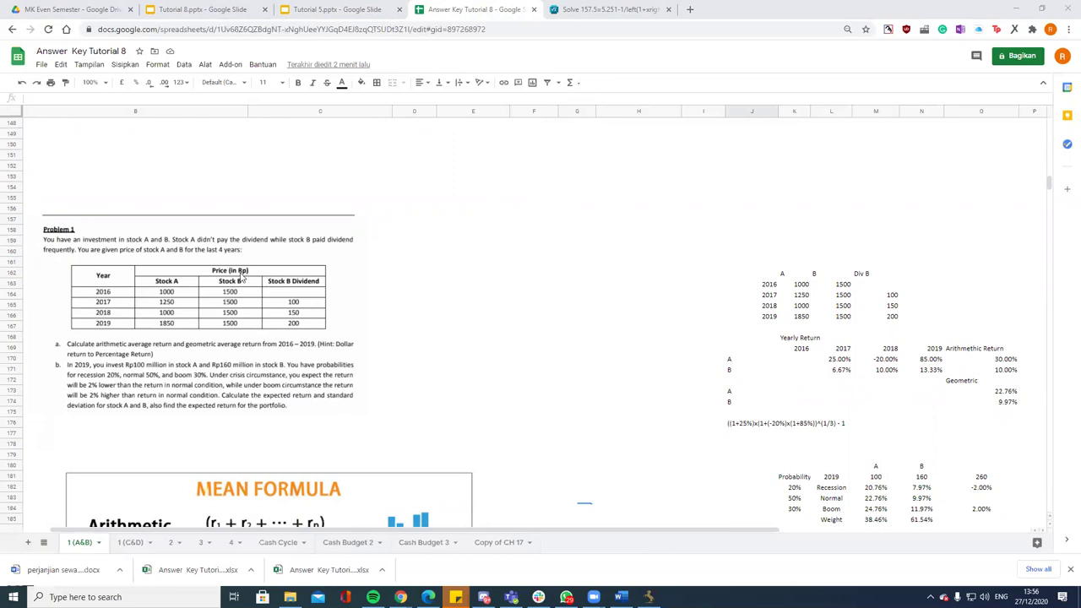
scroll(243, 276, down, 1)
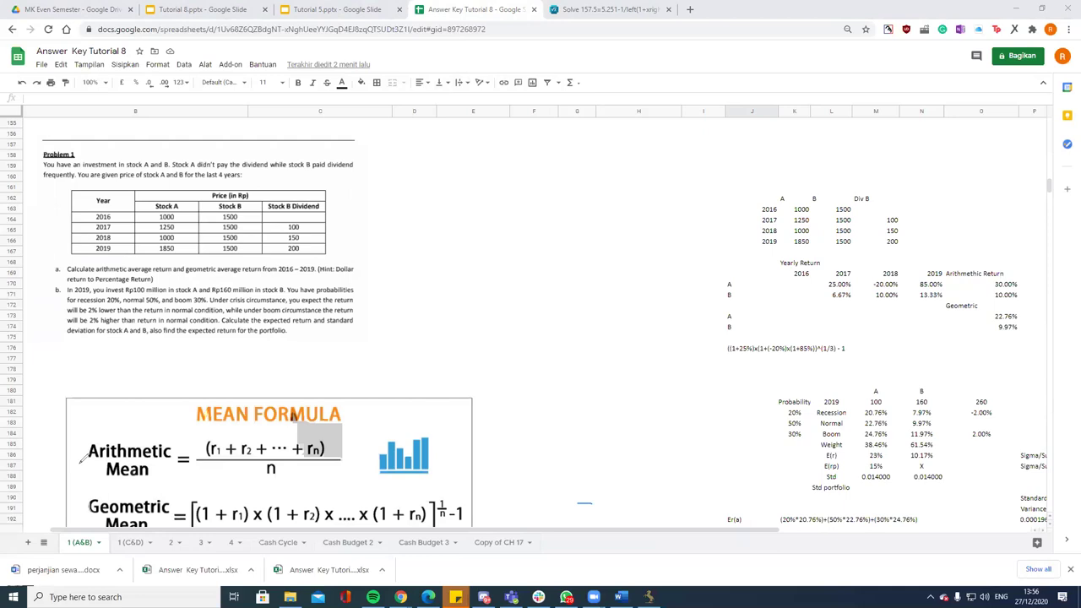
drag(98, 271, 260, 270)
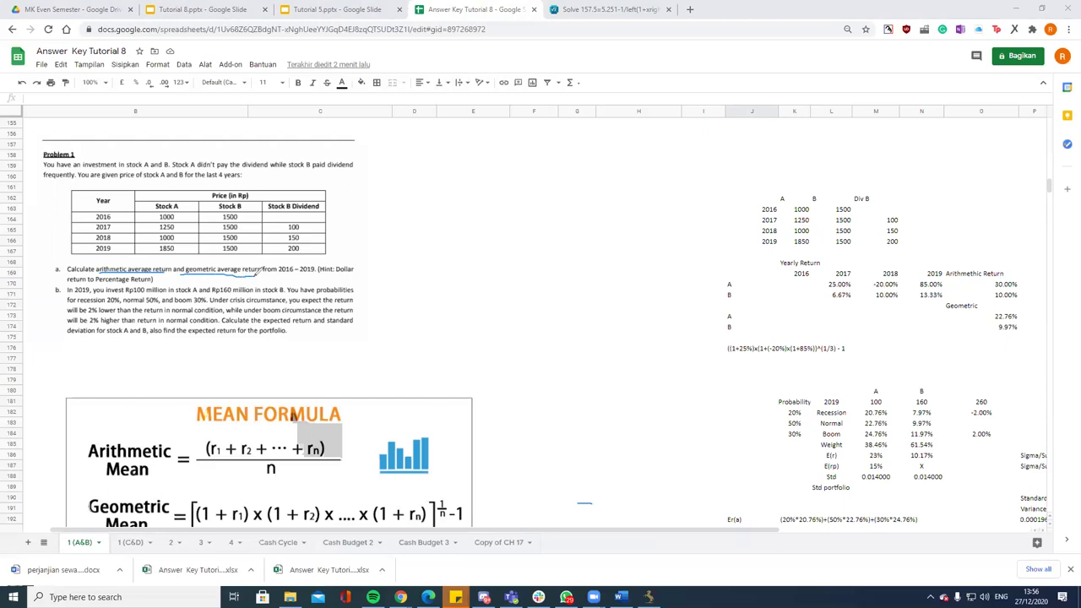
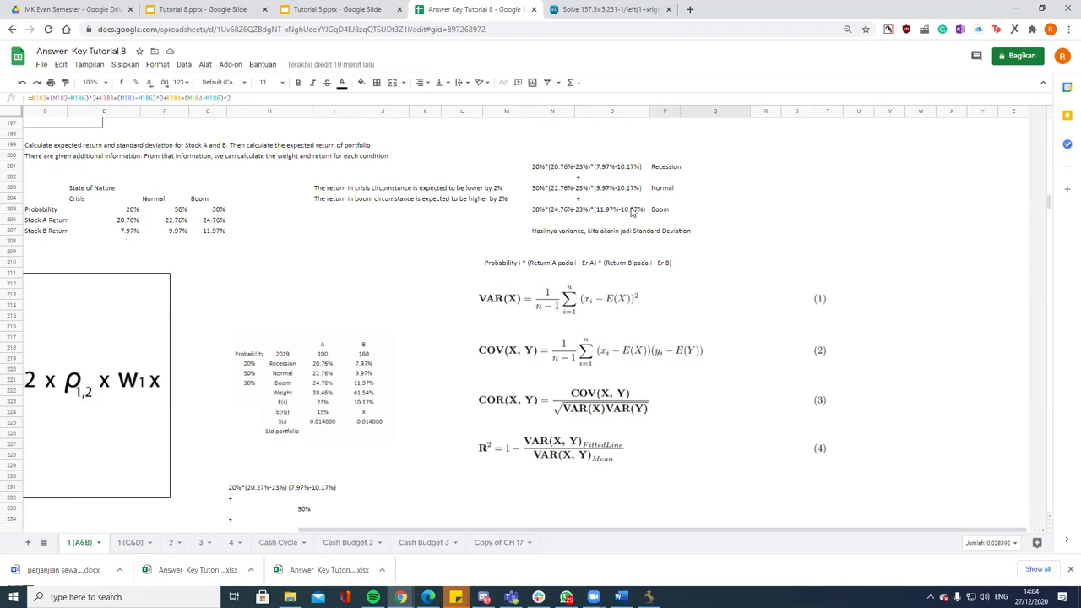
Step: Inspect the covariance terms for recession, normal and boom in rows 201 to 205
click(608, 169)
click(553, 168)
click(658, 189)
click(657, 211)
drag(537, 168, 611, 213)
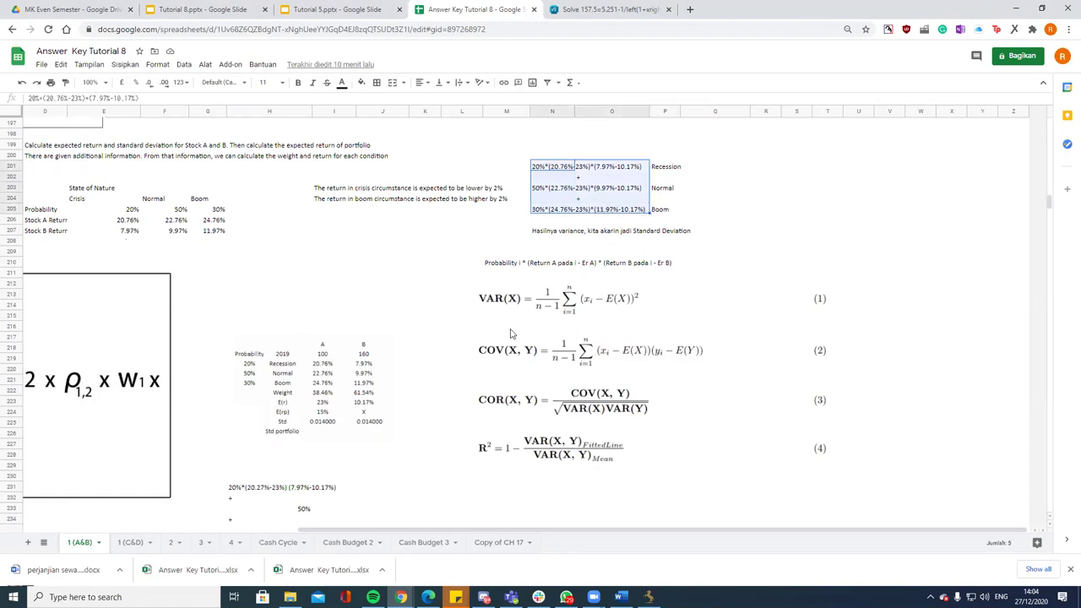
click(418, 286)
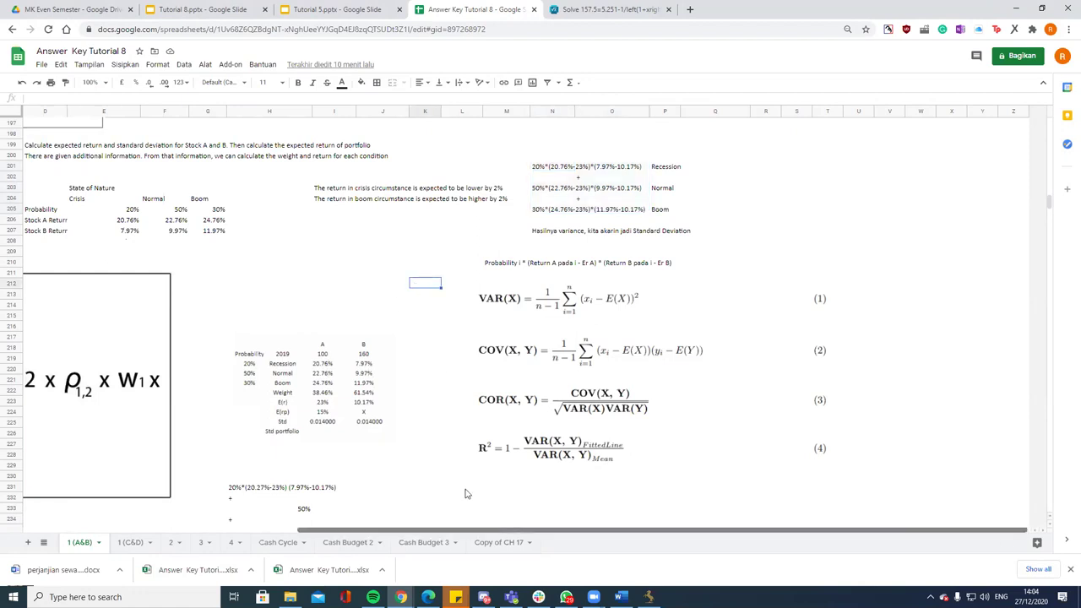
Step: Look over the portfolio variance formula and CAPM section, down to the Peterson Co. stock dividend and stock split problems
scroll(438, 341, left, 5)
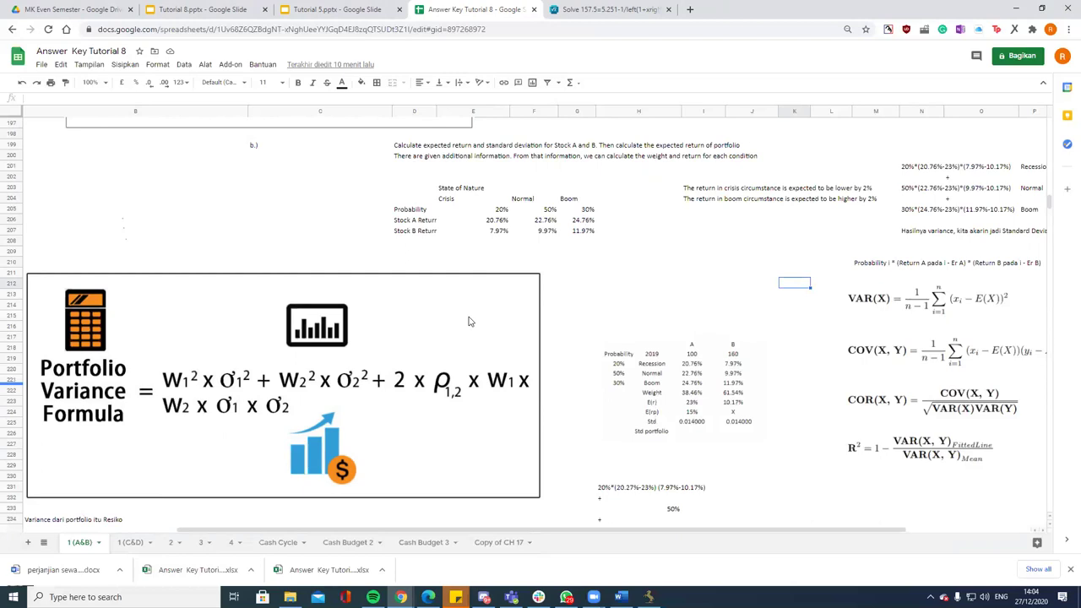
scroll(470, 321, down, 3)
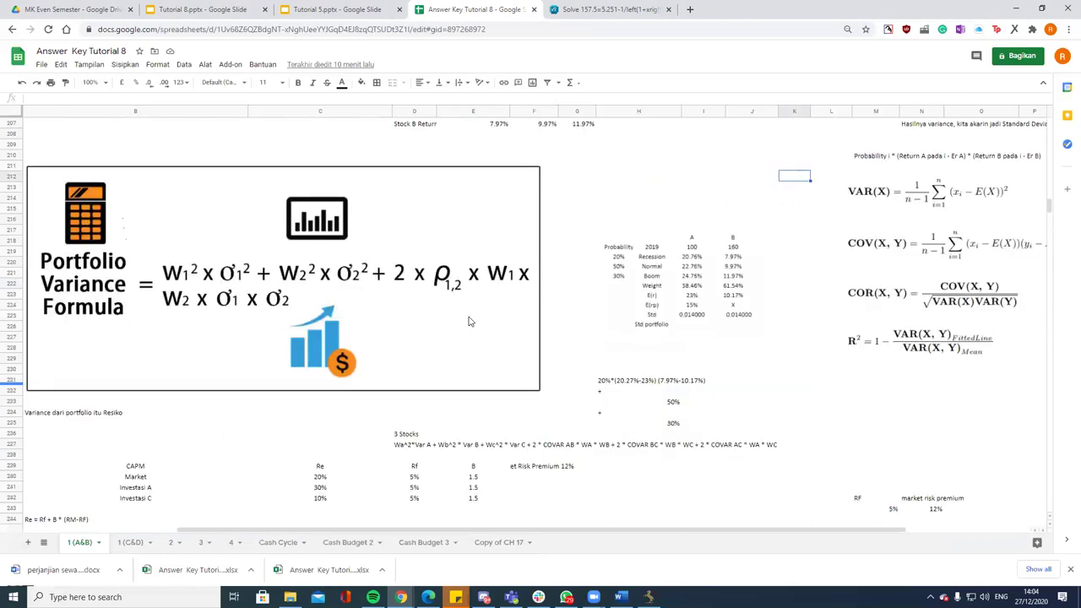
scroll(470, 321, down, 3)
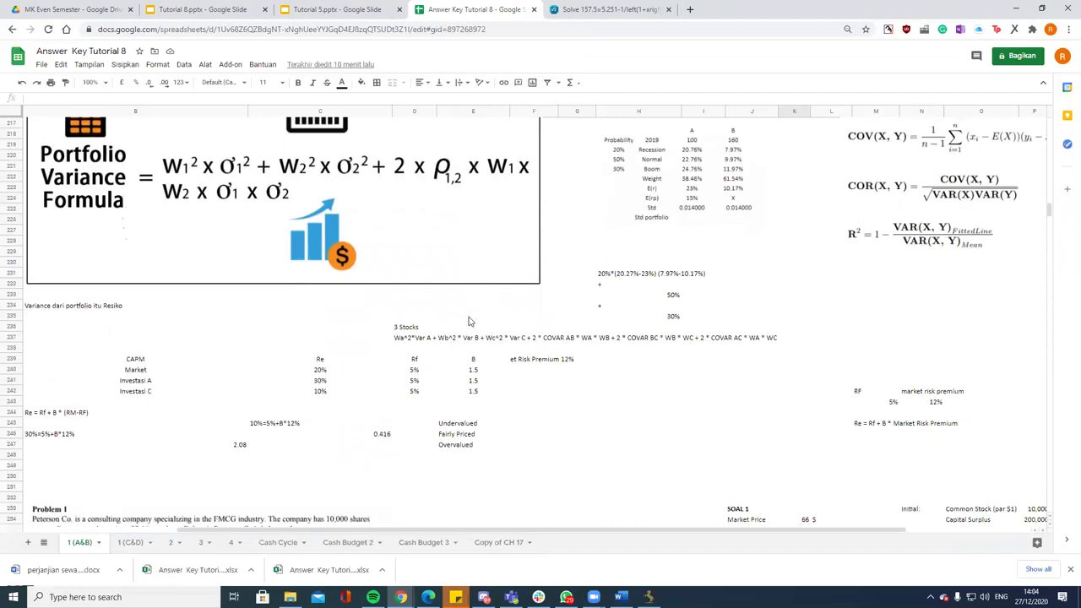
scroll(470, 321, down, 8)
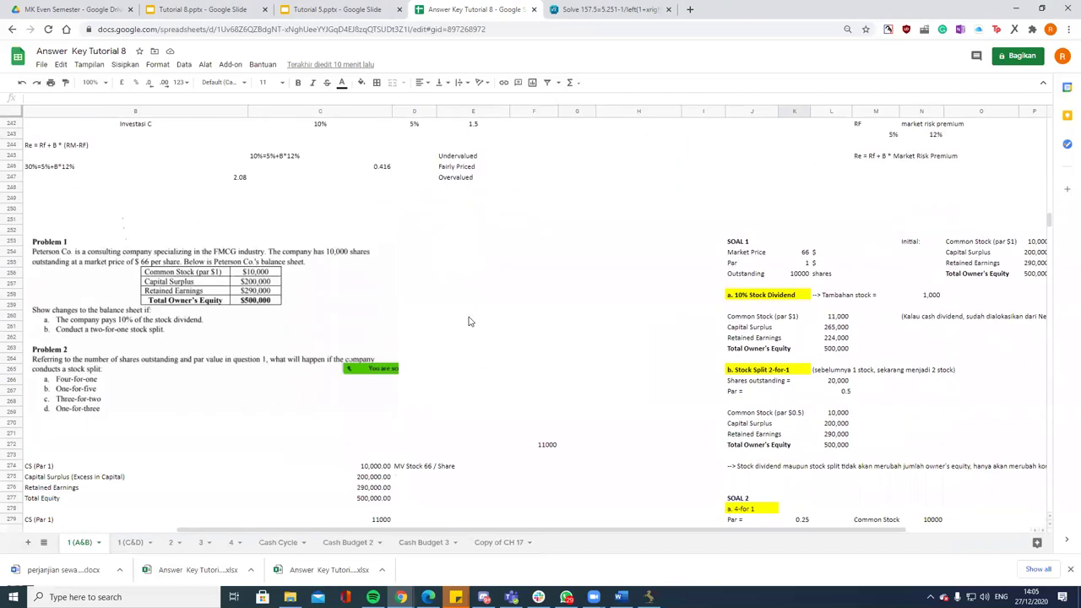
scroll(470, 320, down, 2)
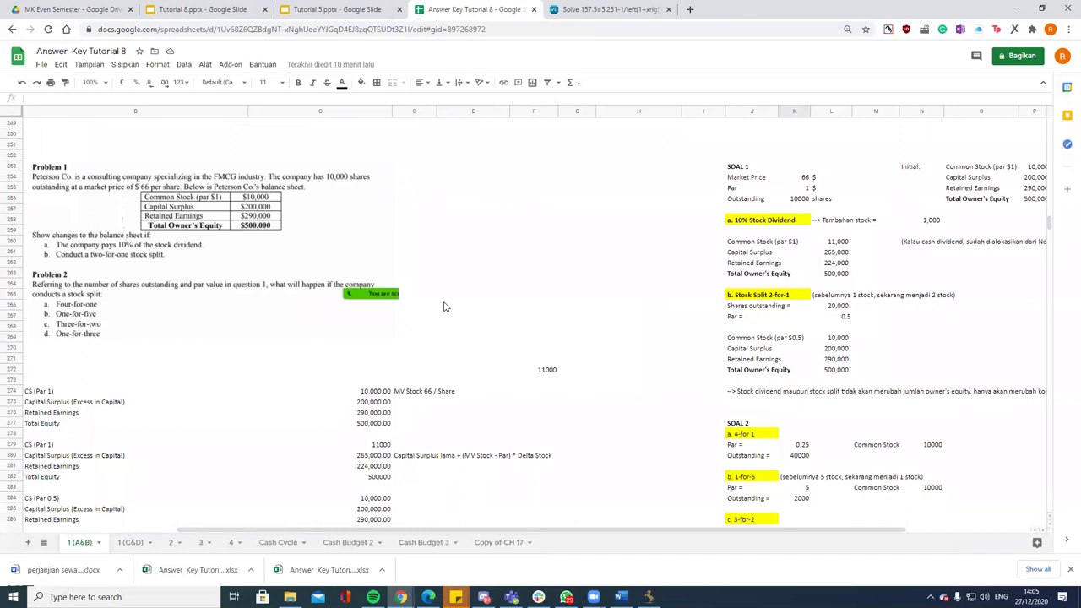
scroll(306, 263, down, 1)
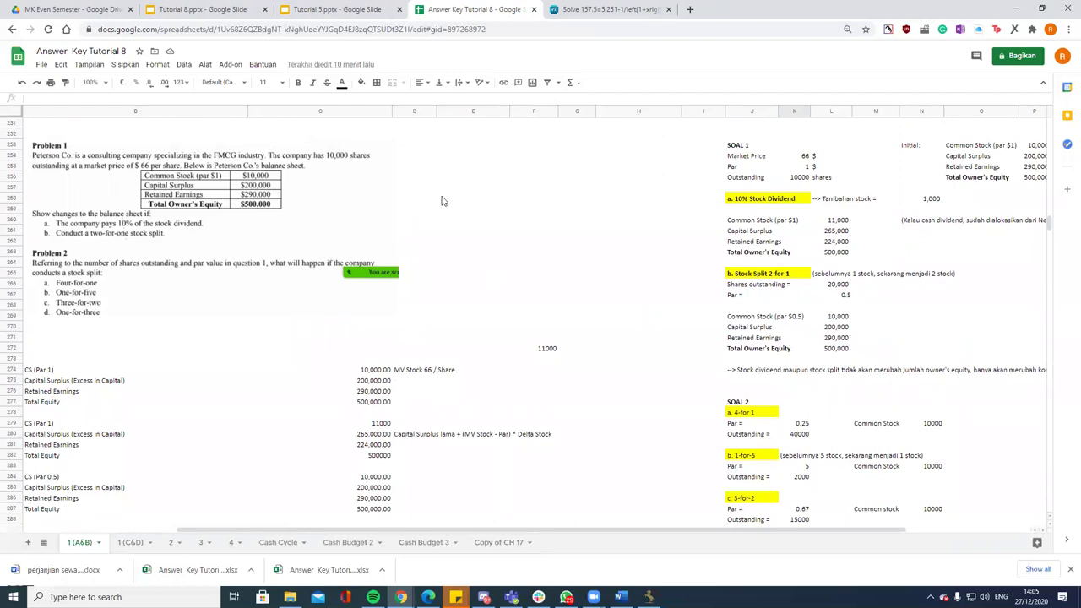
Step: Switch to Google Drive, close the PDF preview and open the ASIS 11 - Raising Capital & Dividend Payout Policy folder in Asis
click(124, 7)
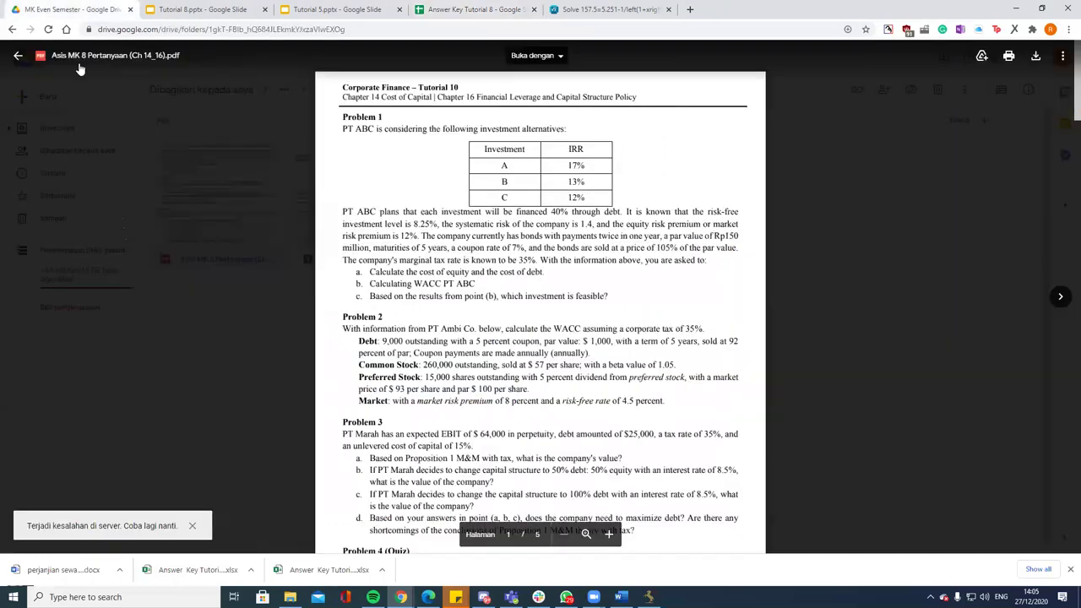
click(20, 62)
click(284, 90)
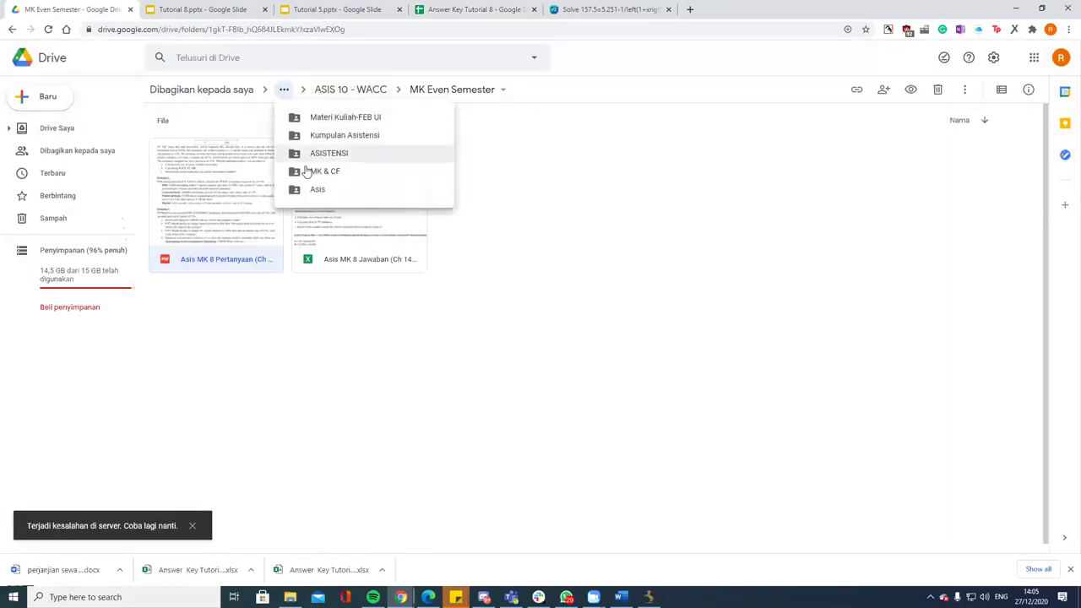
click(311, 189)
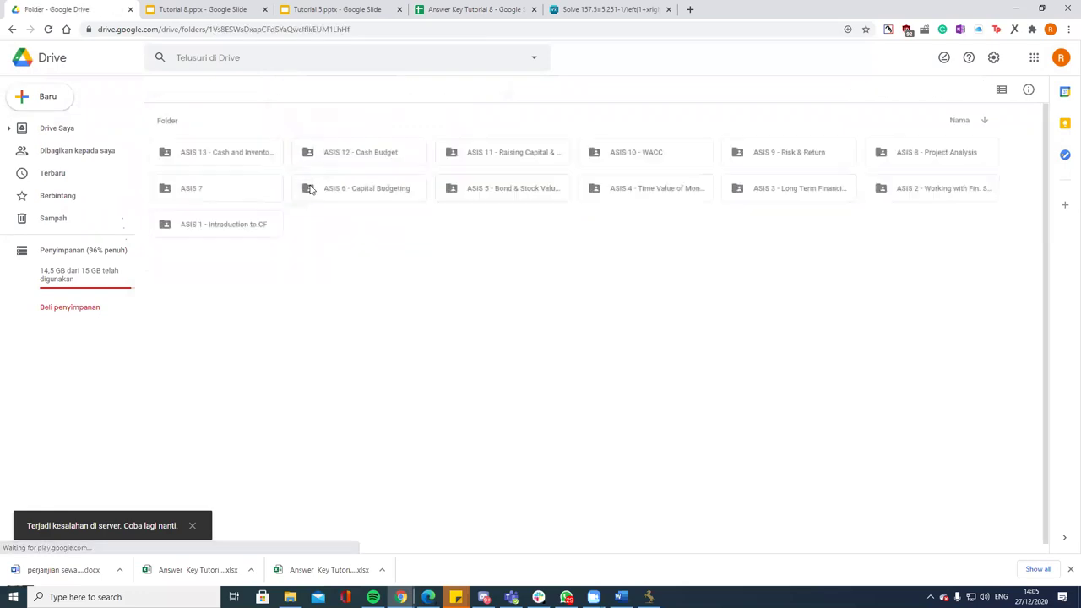
double_click(495, 161)
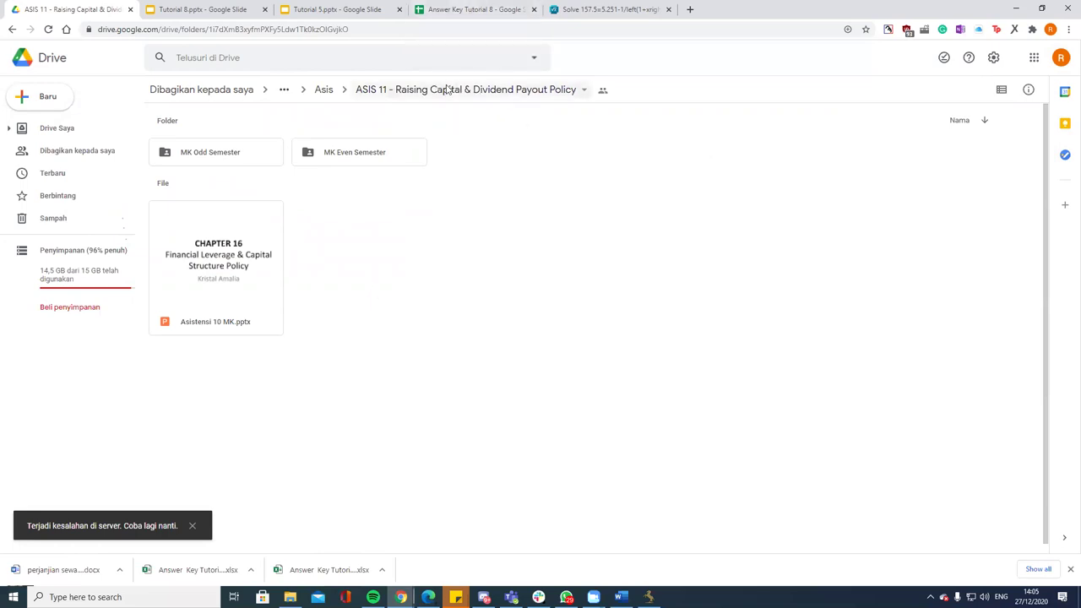
Step: Return to the Answer Key Tutorial 8 spreadsheet and open the Copy of CH 17 sheet
click(516, 9)
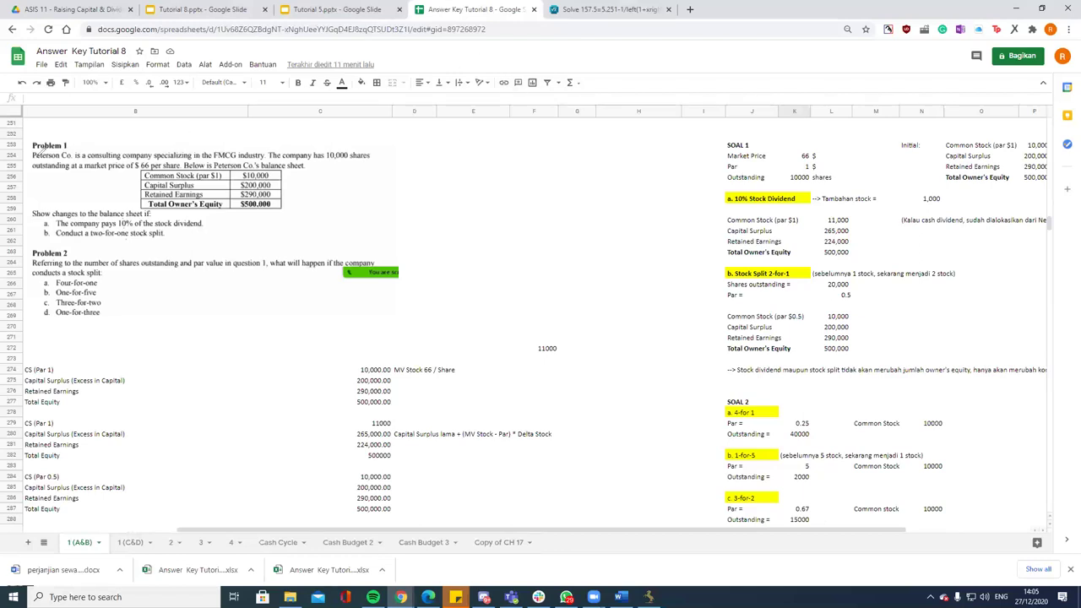
click(498, 542)
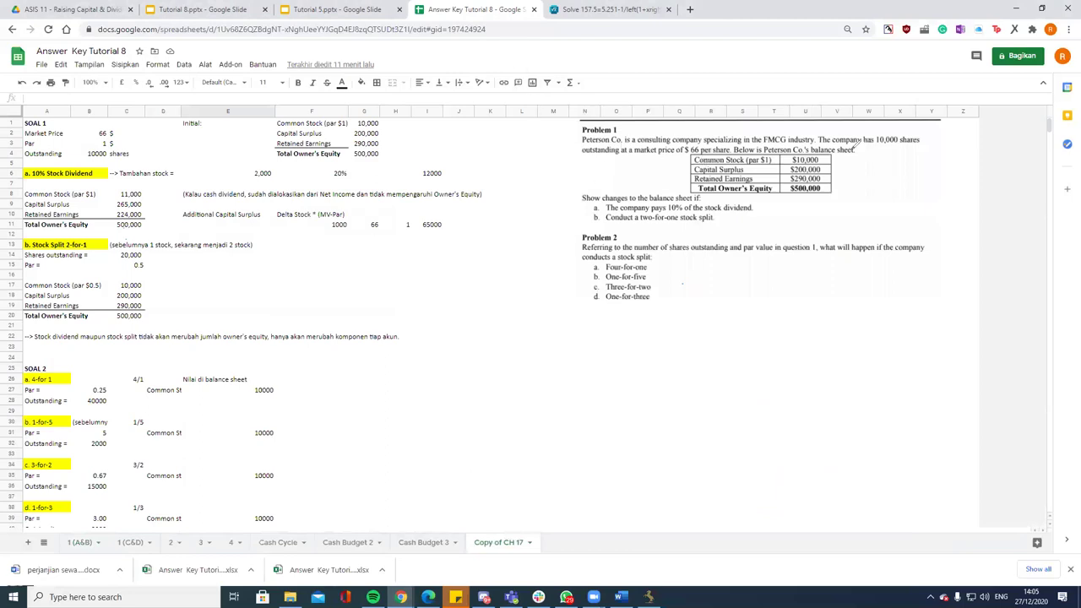
Step: Mark up Problem 1 by underlining 10,000 shares, circling the balance sheet table and underlining the 10% stock dividend line
drag(878, 145, 905, 143)
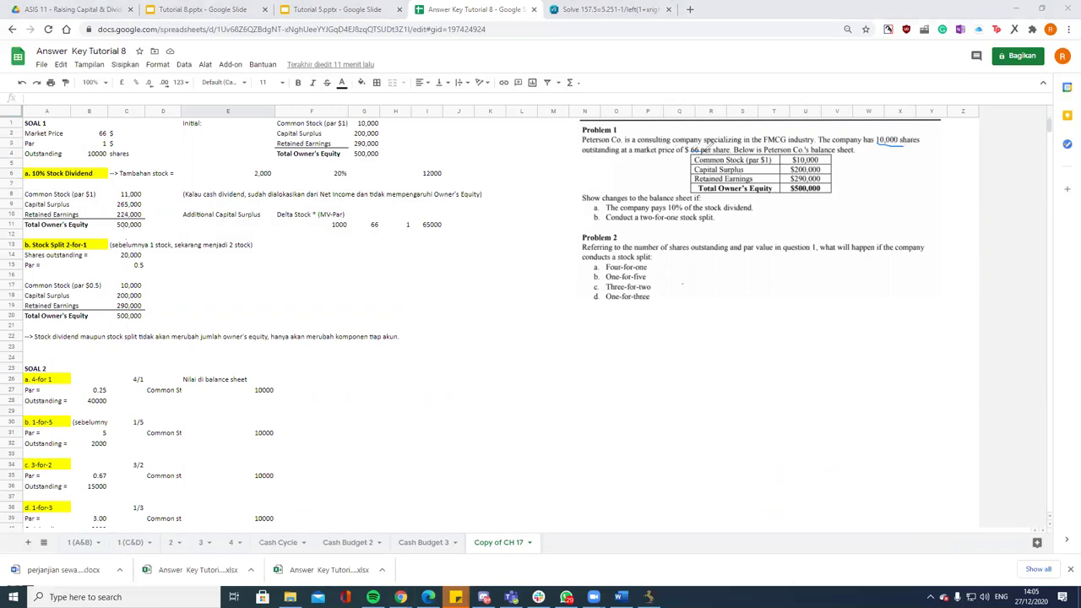
mouse_move(840, 154)
mouse_down()
mouse_move(733, 153)
mouse_move(701, 188)
mouse_move(836, 177)
mouse_move(838, 150)
mouse_up()
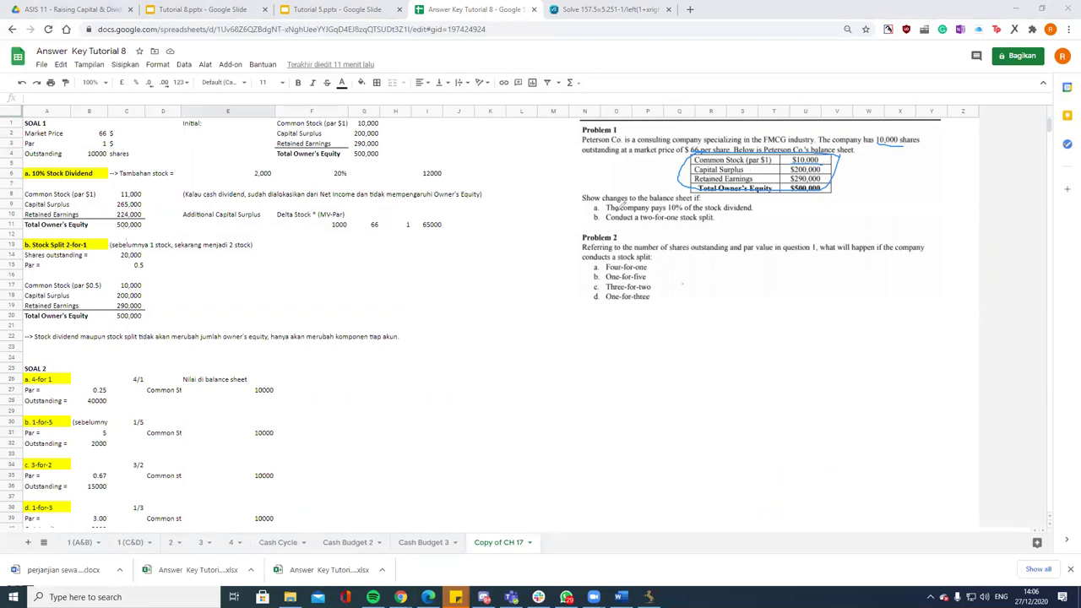
drag(608, 210, 749, 209)
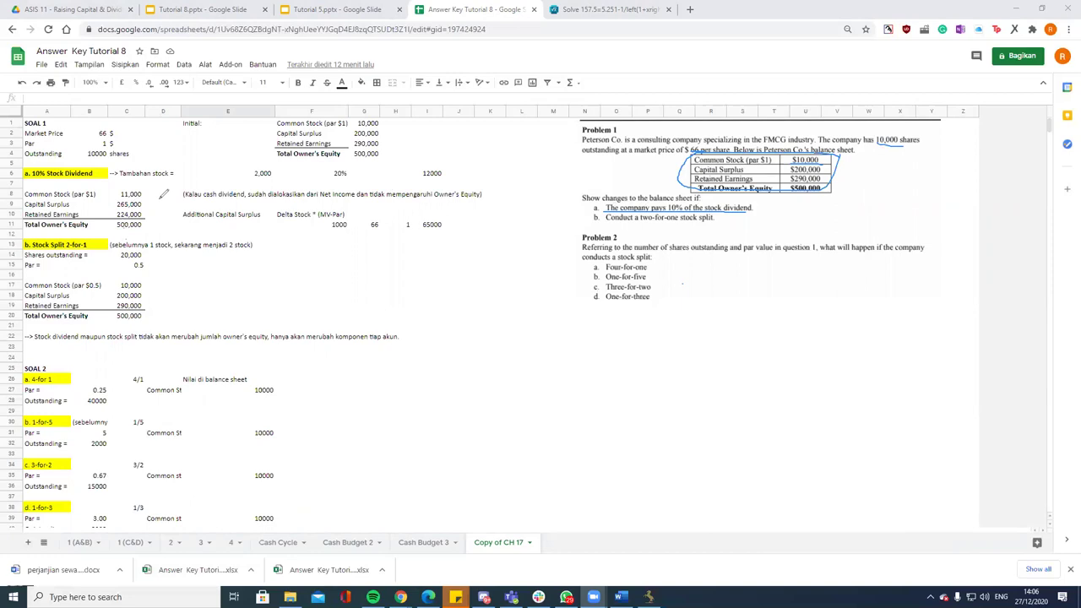
Step: Clear the Capital Surplus and Retained Earnings values in C9:C10 of the 10% stock dividend section
click(125, 196)
key(Down)
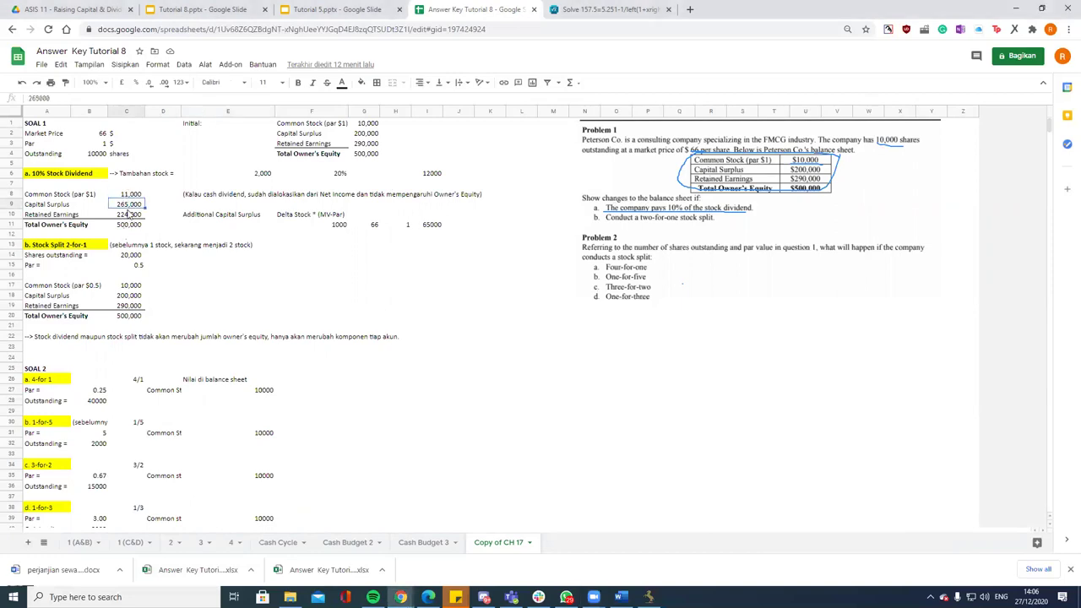
key(Down)
drag(131, 217, 116, 203)
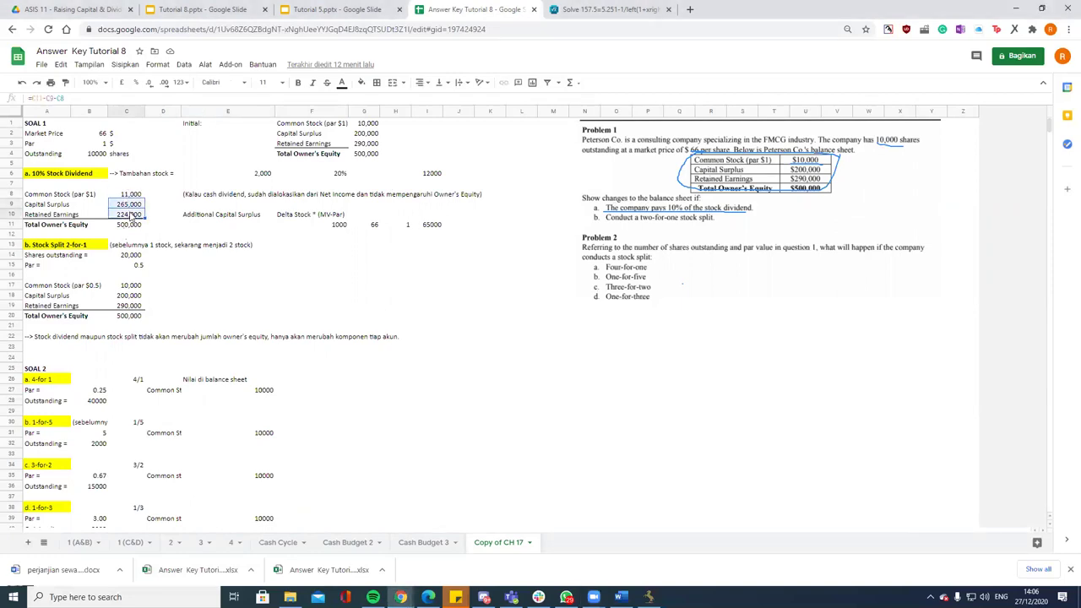
key(Delete)
click(116, 202)
Step: Review the additional capital surplus calculation in rows 10 and 11, from the Delta Stock * (MV-Par) formula through its inputs to the total
click(203, 216)
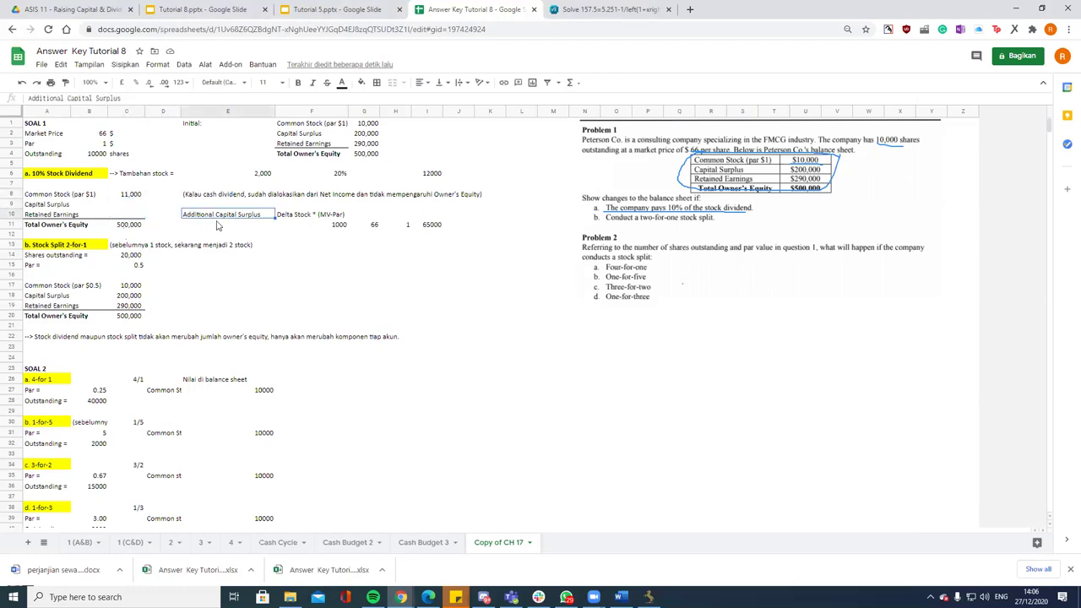
click(304, 219)
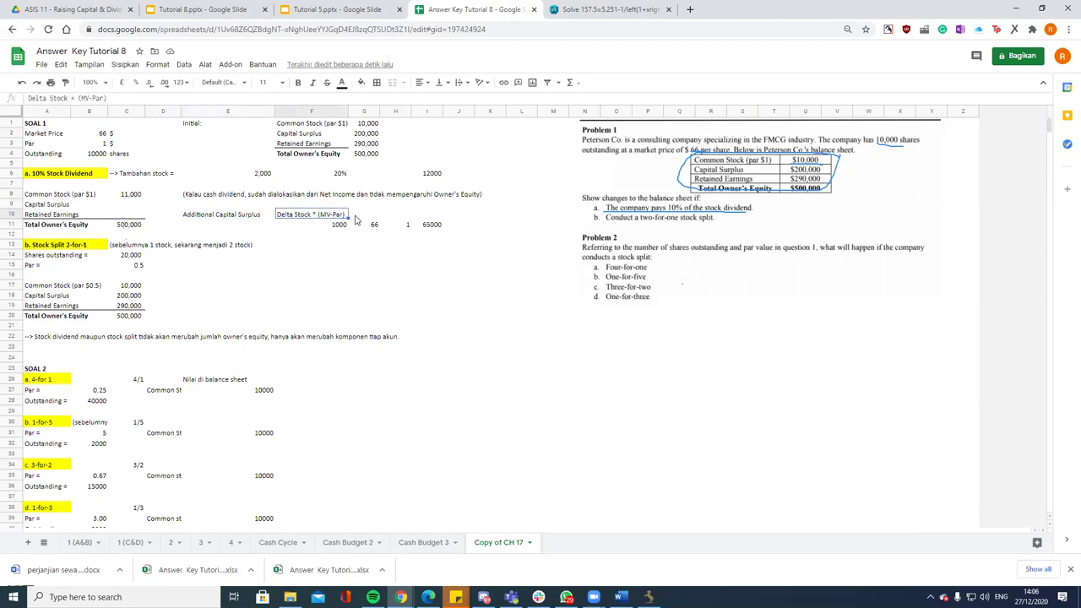
click(338, 225)
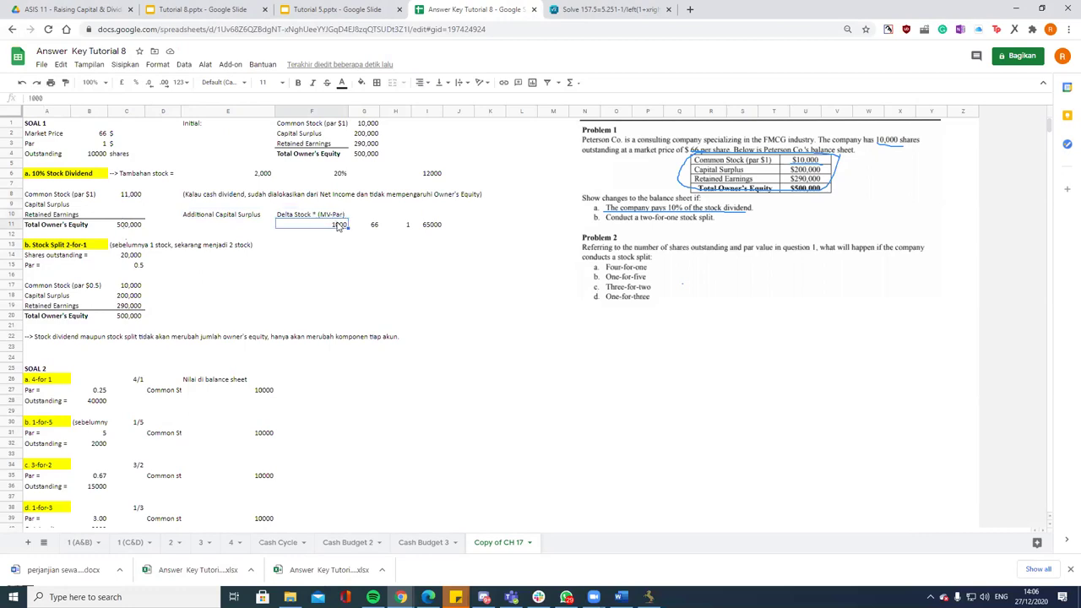
click(381, 225)
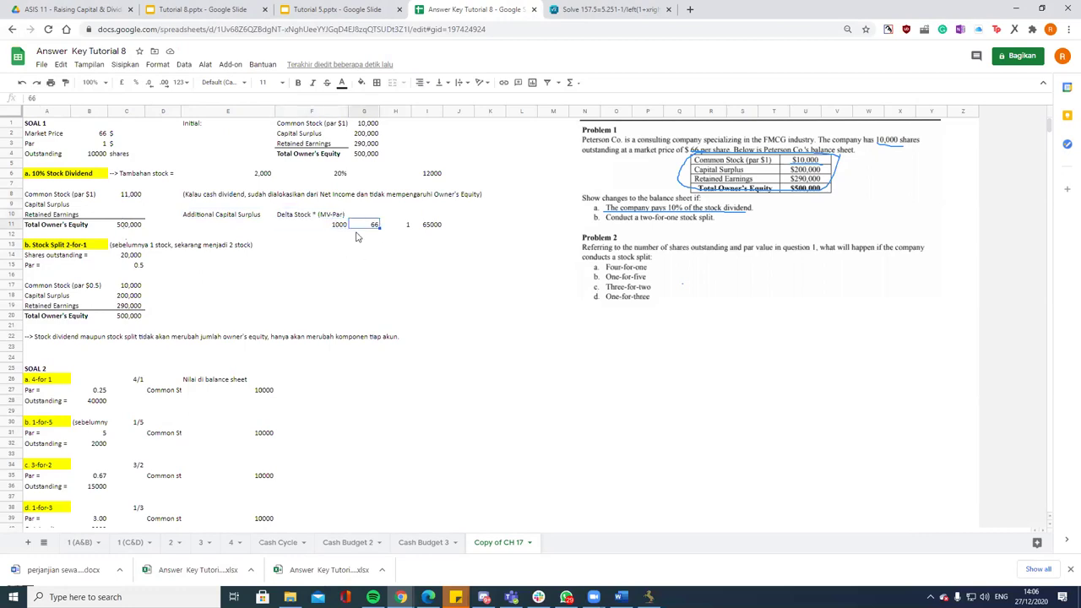
click(394, 230)
click(427, 228)
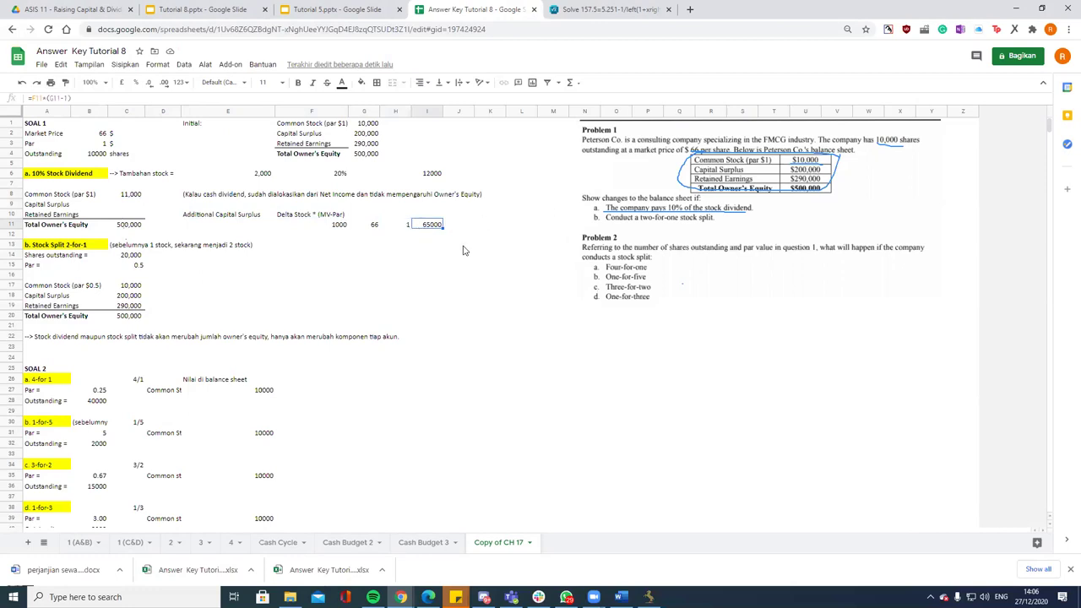
Step: Enter 265000 as Capital Surplus in C9 and compute Retained Earnings in C10 with =C11-C9-C8
click(133, 204)
text(265000)
key(Return)
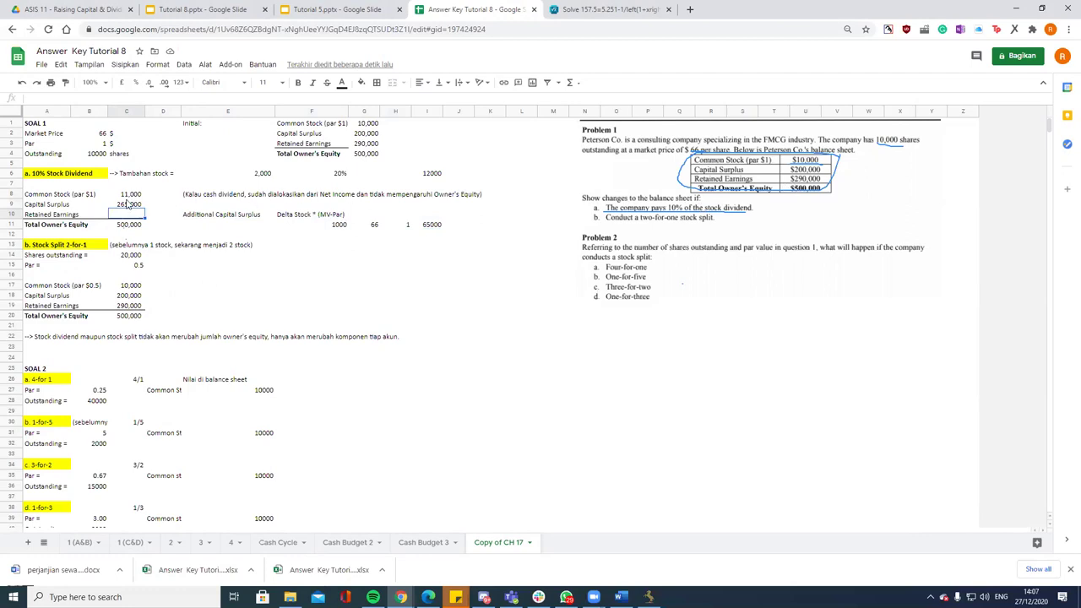
text(=C11-C9)
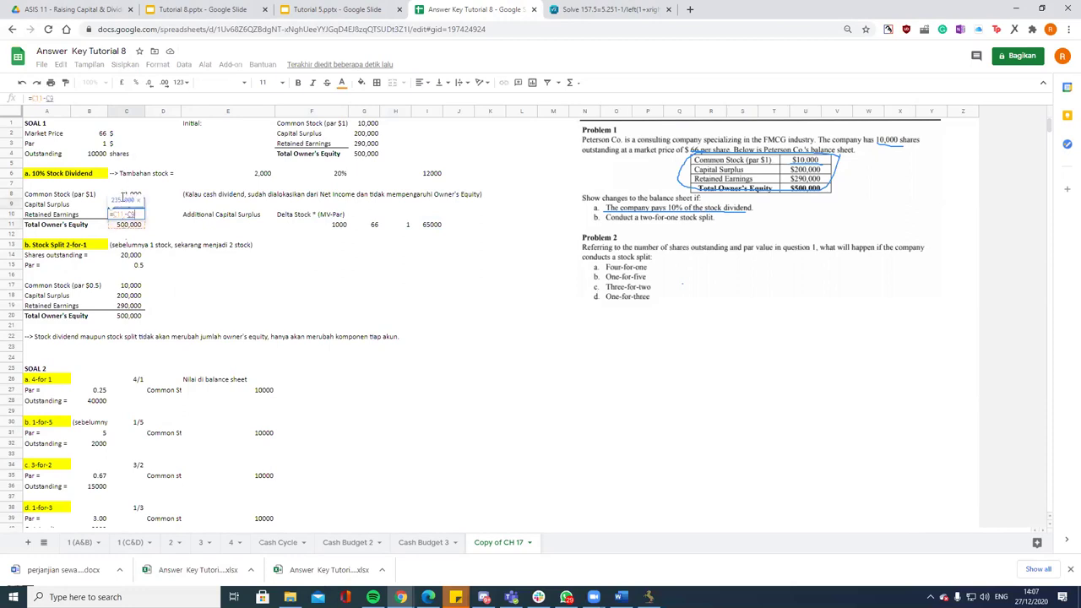
text(-)
click(125, 196)
key(Return)
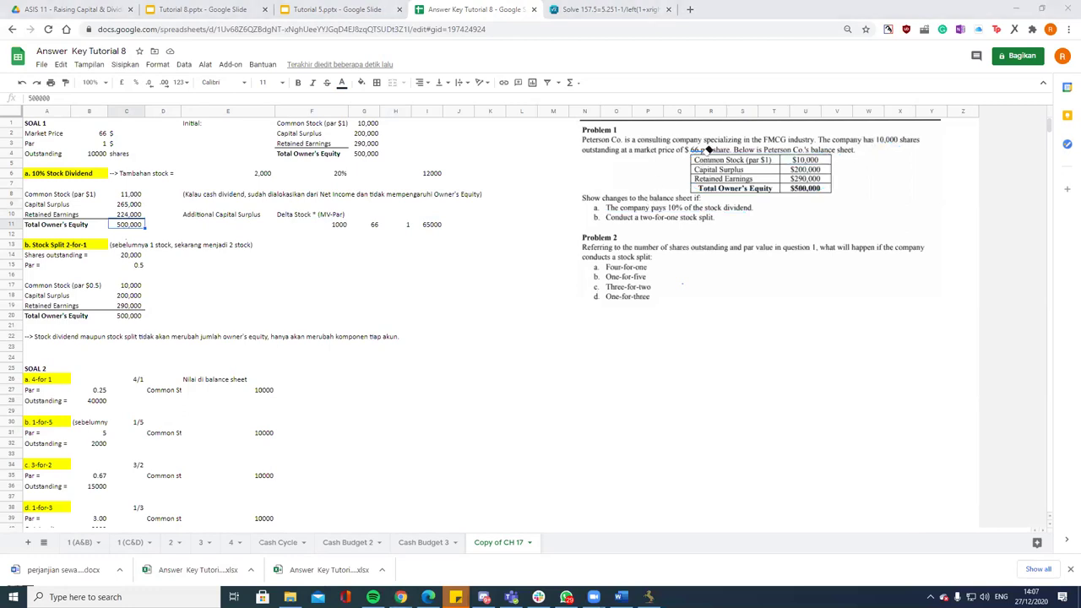
Step: Inspect the shares outstanding and par value formulas for the 2-for-1 stock split in C14 and C15
click(70, 259)
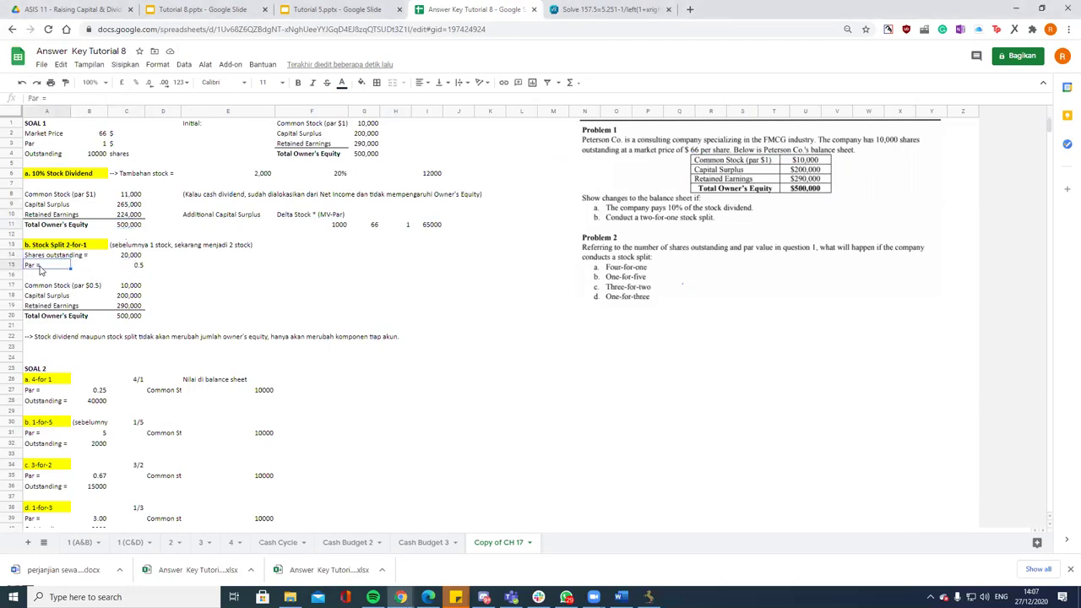
click(142, 256)
click(144, 263)
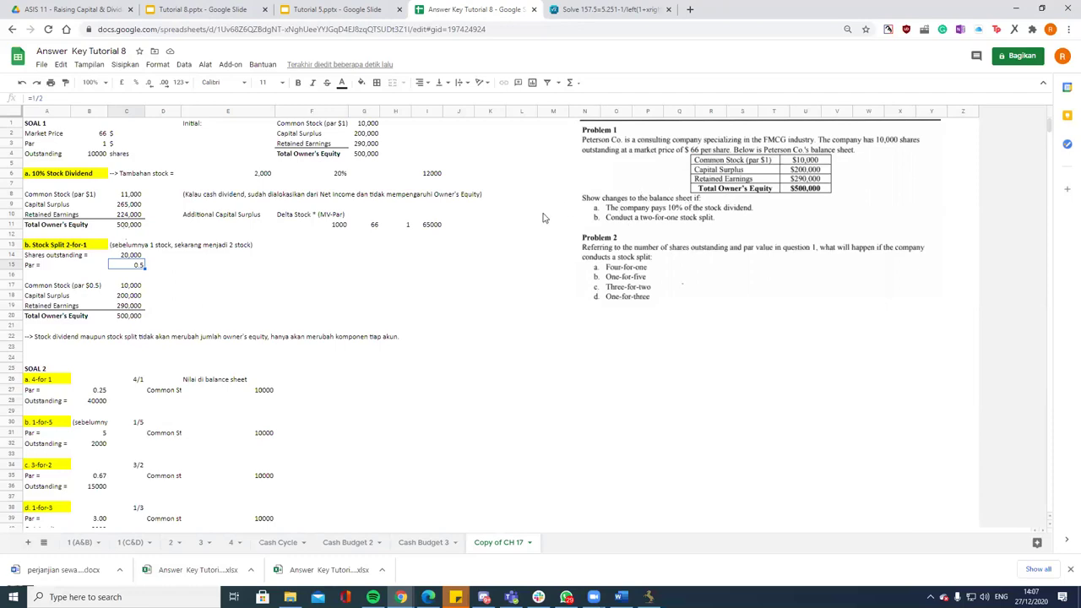
click(137, 255)
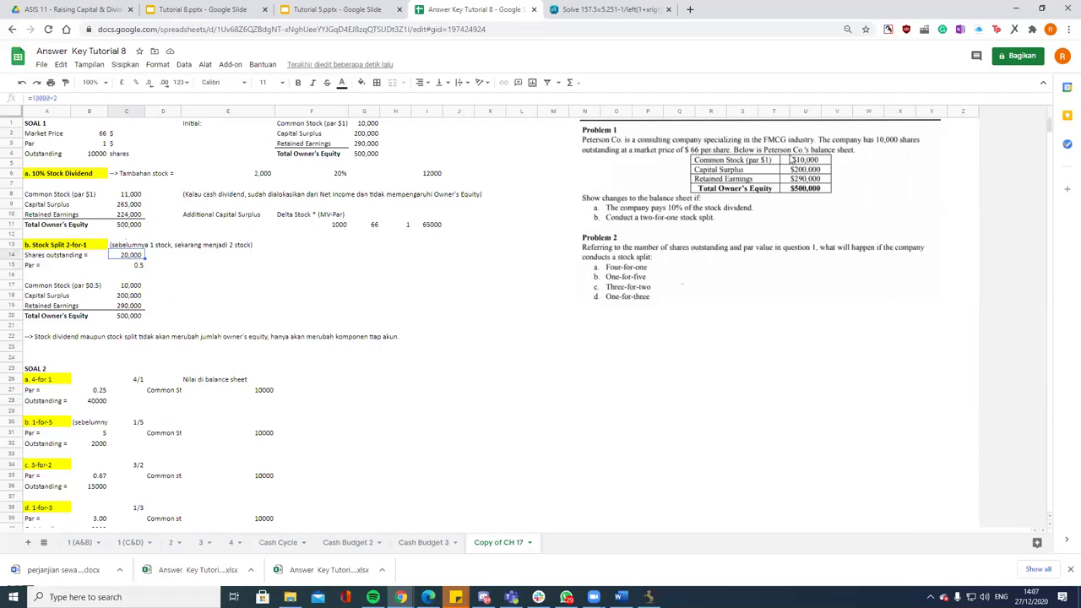
click(133, 268)
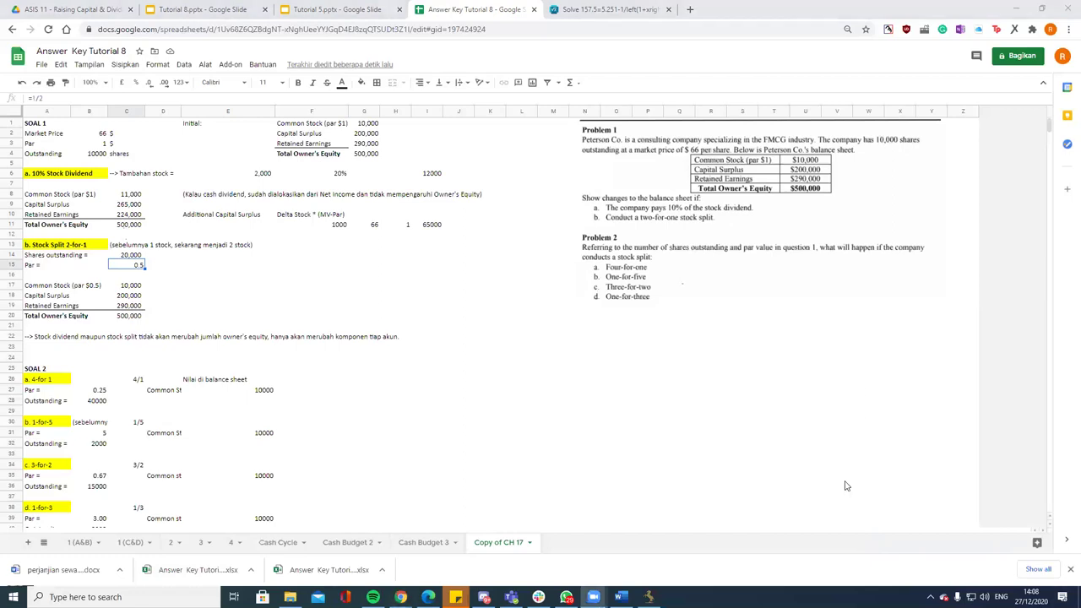
click(744, 347)
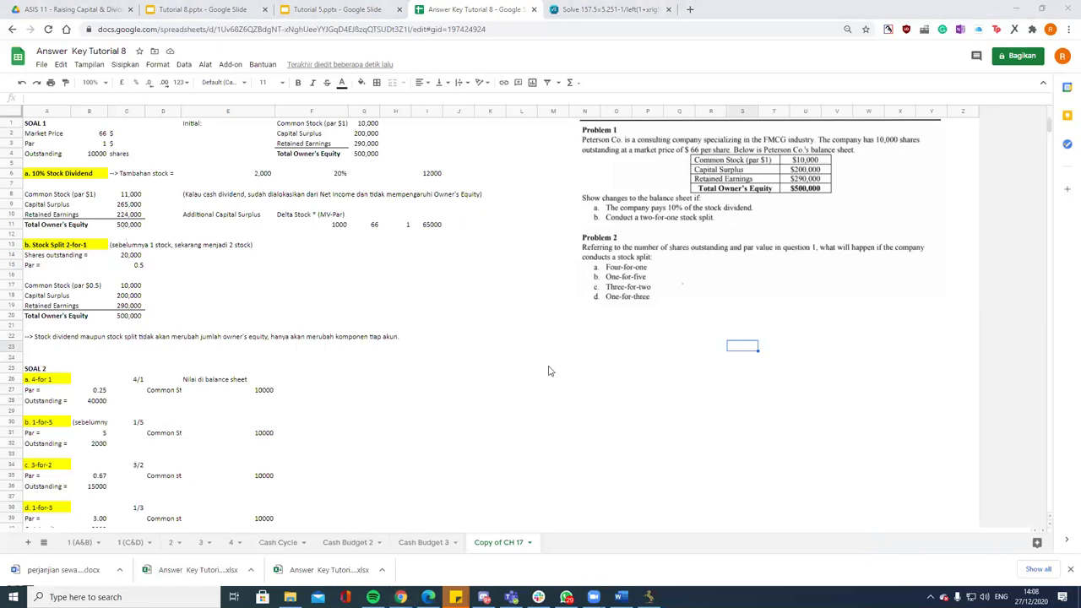
Step: Switch to Google Drive, showing the ASIS 11 - Raising Capital & Dividend Payout Policy folder
click(113, 7)
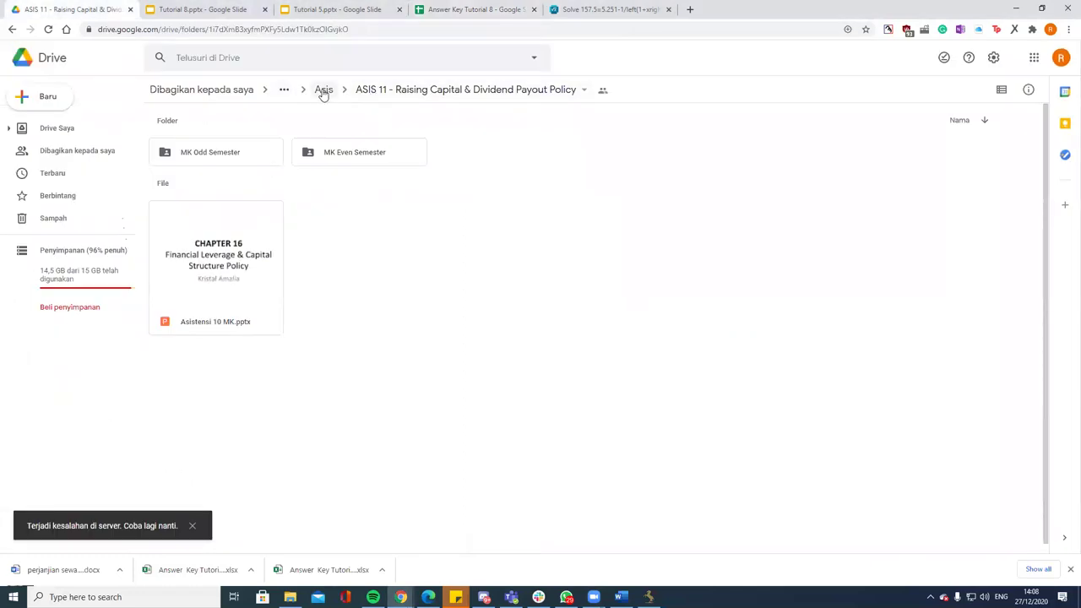
click(283, 91)
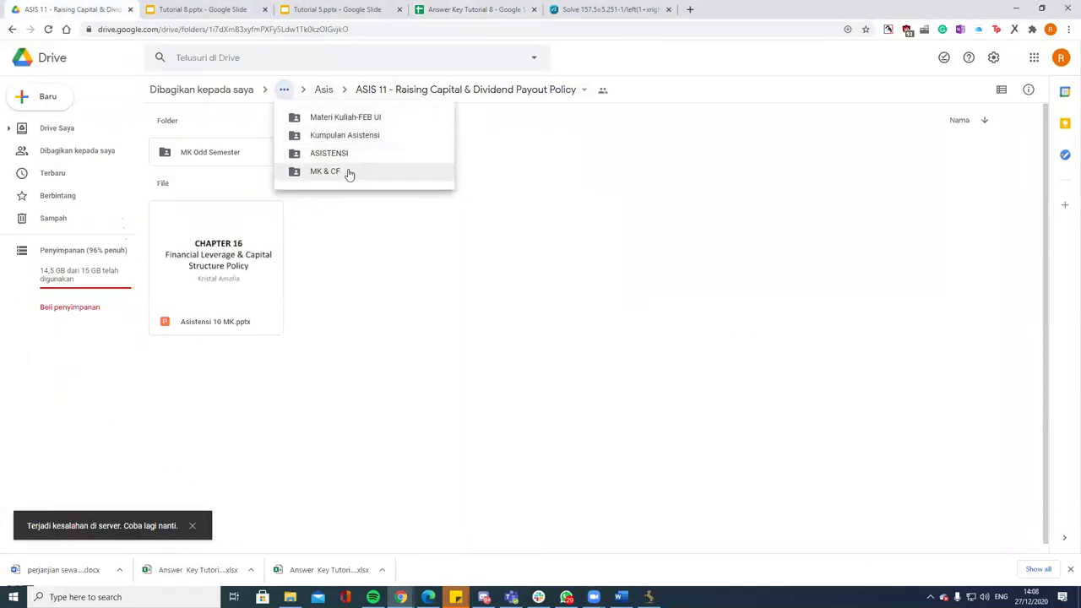
click(349, 171)
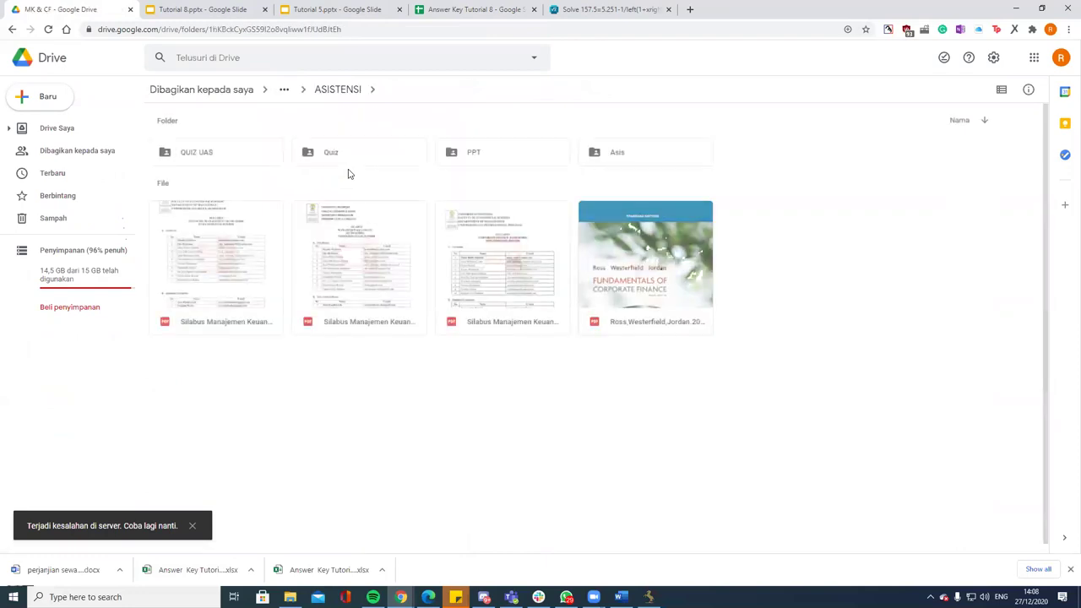
click(12, 28)
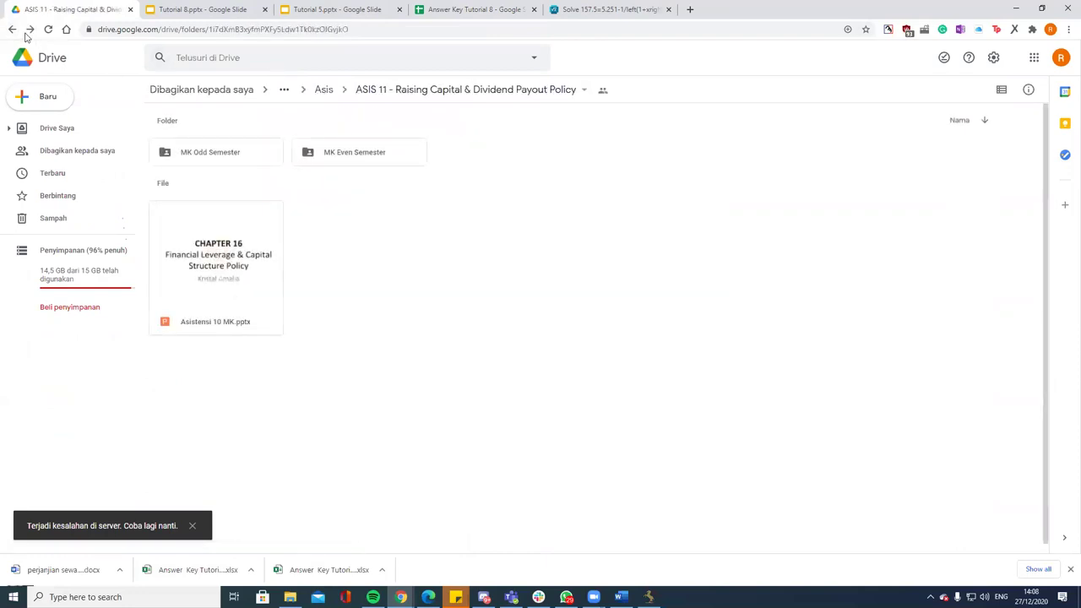
click(431, 90)
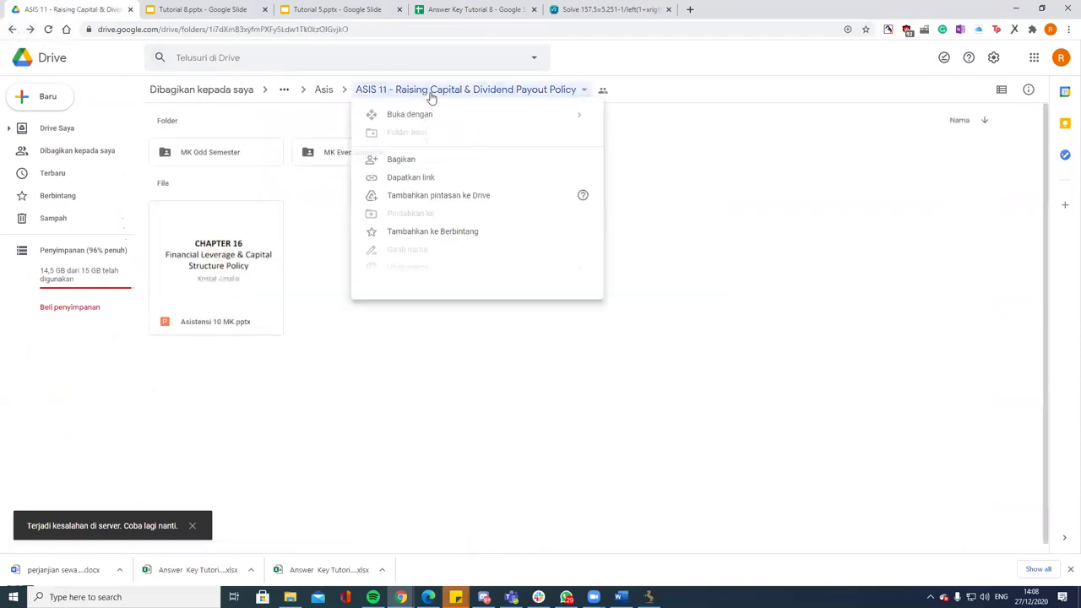
Step: Go up to the Asis folder and open ASIS 13 - Cash and Inventory Management
click(322, 90)
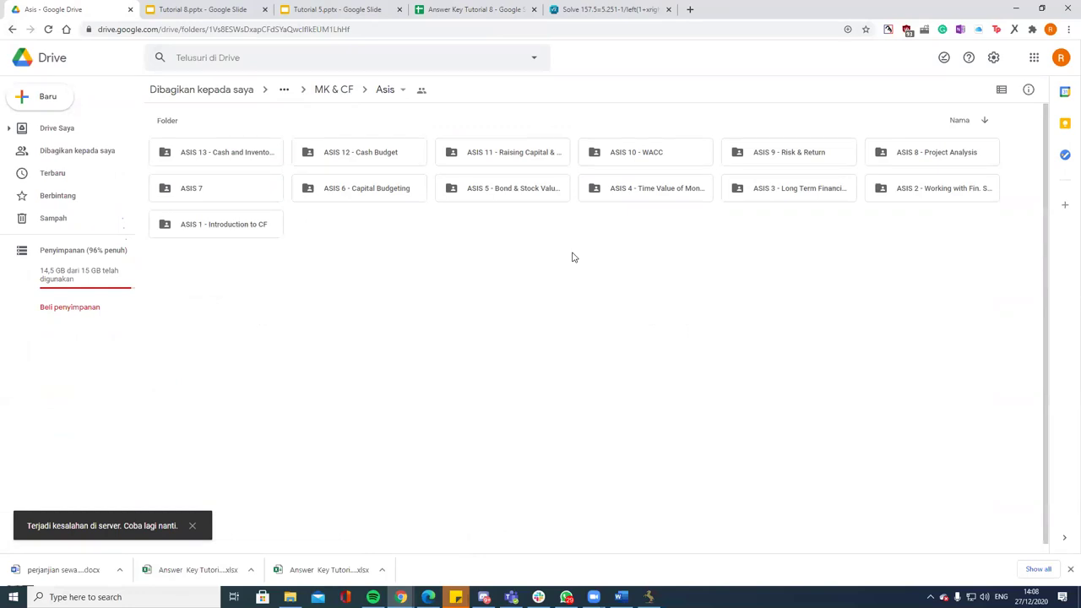
click(226, 159)
double_click(226, 159)
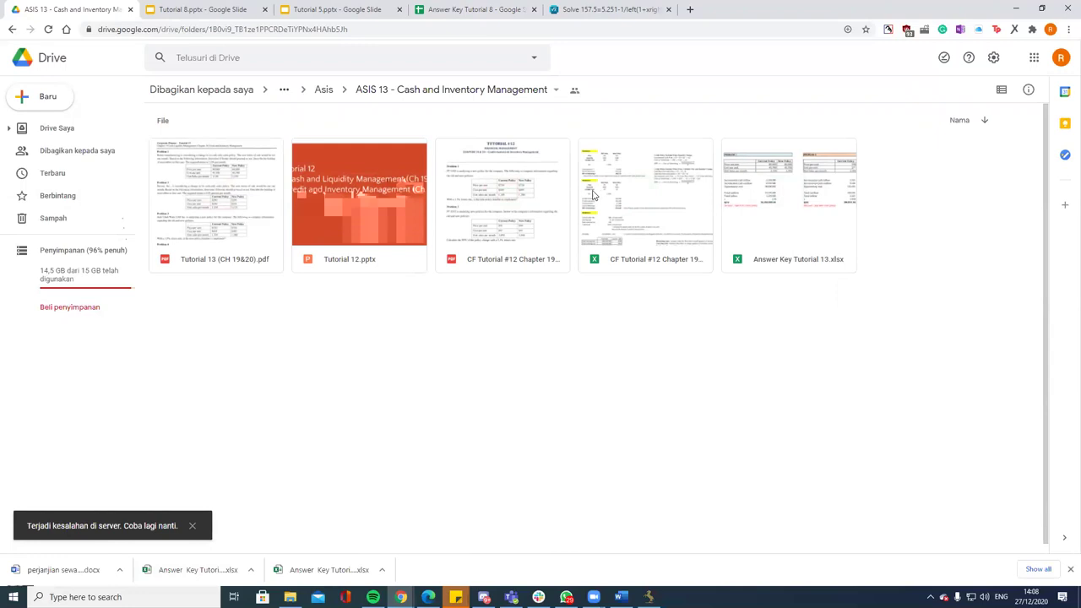
Step: Return to the Answer Key Tutorial 8 spreadsheet and find the Devour, Inc. credit policy problem in sheet 1 (A&B)
click(446, 9)
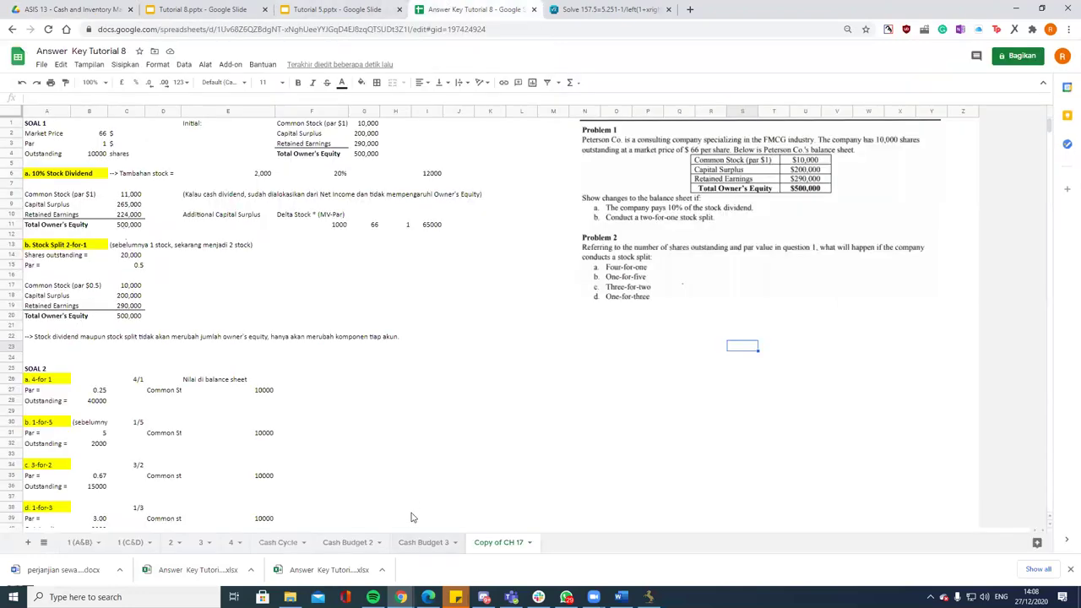
click(294, 544)
click(228, 545)
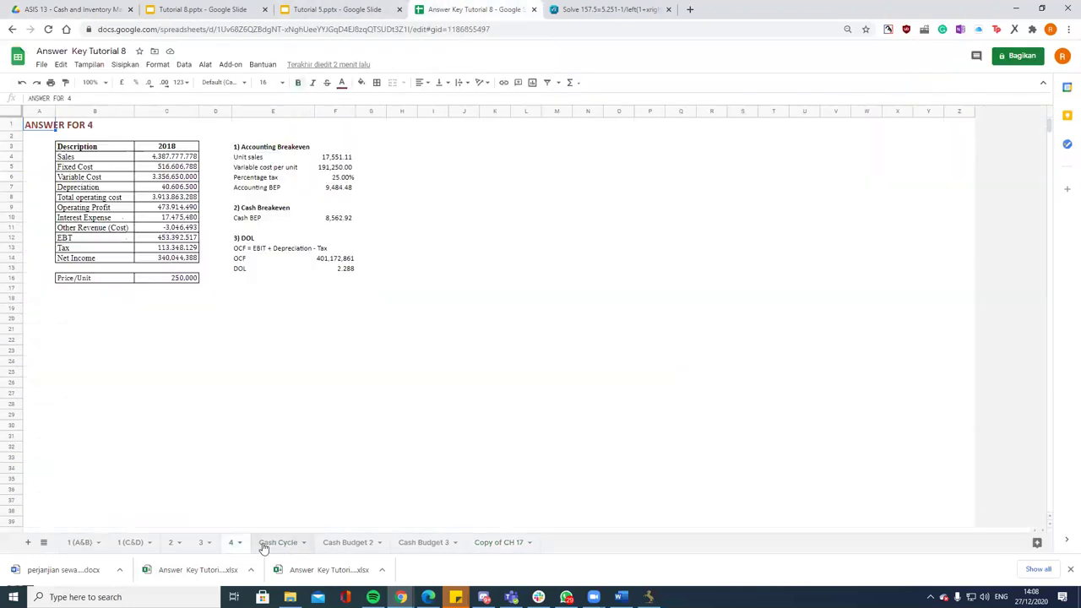
click(80, 545)
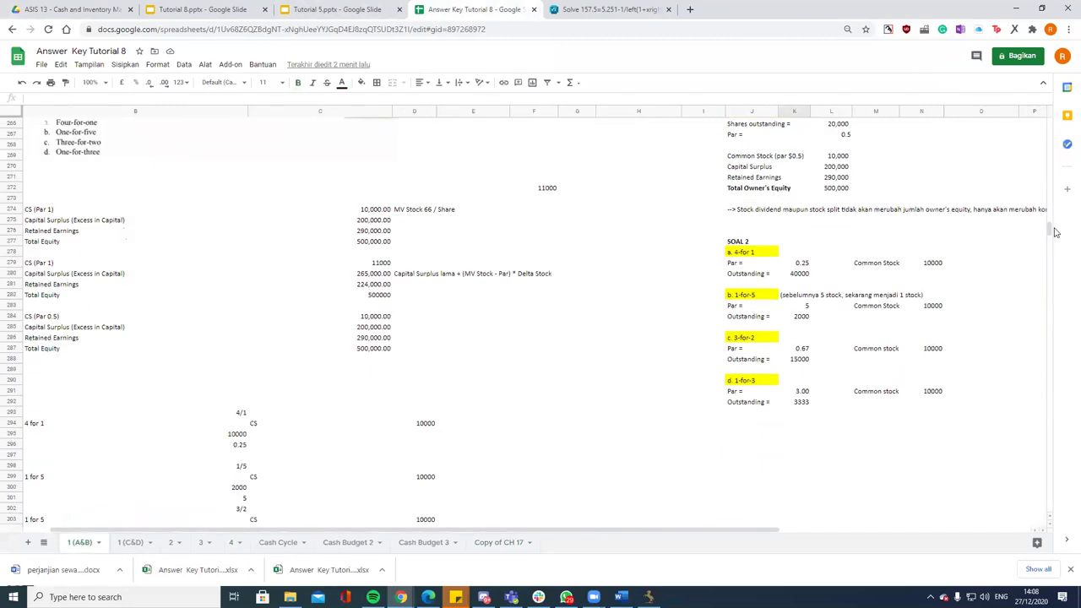
drag(1050, 230, 1002, 272)
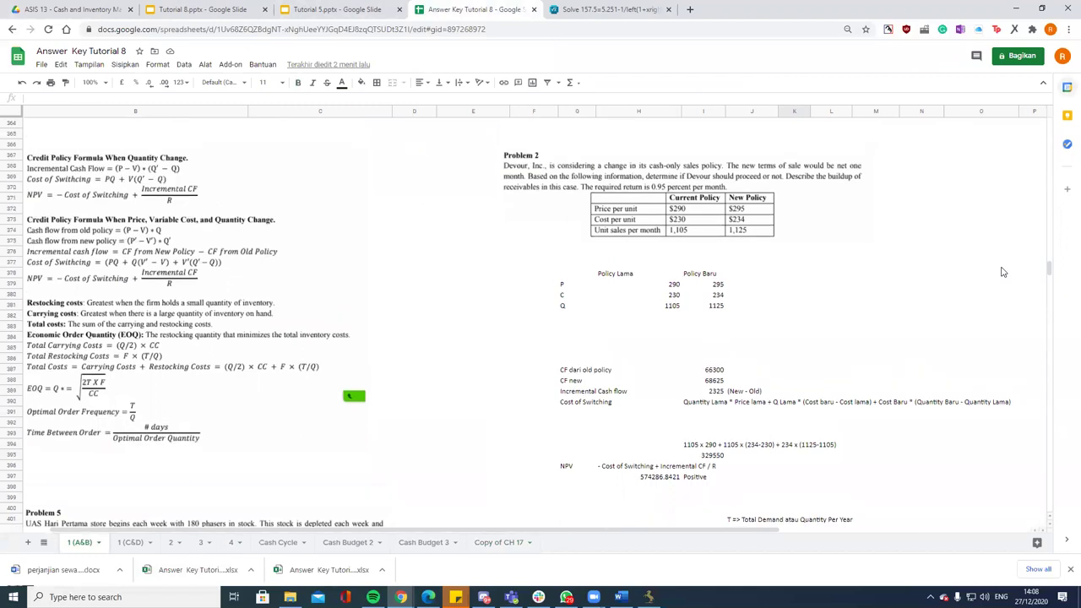
scroll(817, 276, down, 1)
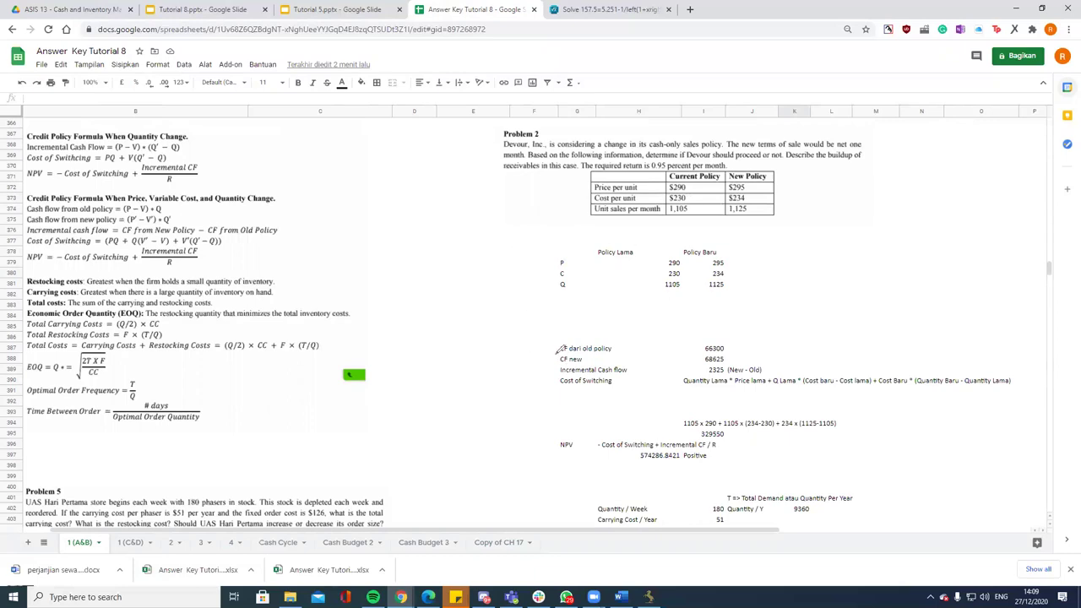
Step: Underline the CF dari old policy label and inspect the old and new cash flow, incremental cash flow and cost of switching cells
drag(560, 353, 617, 351)
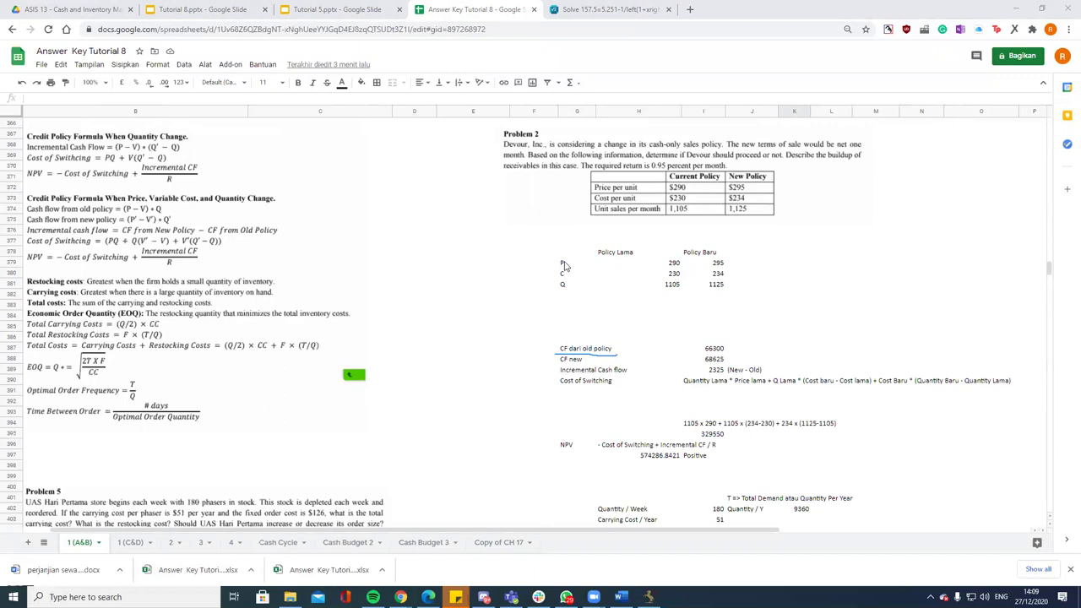
click(711, 348)
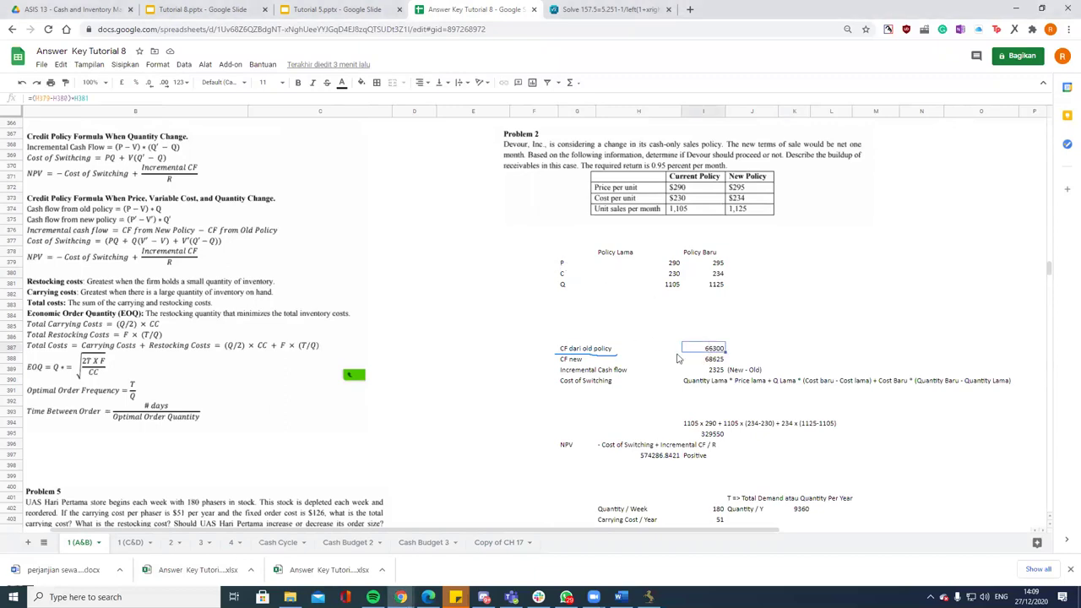
click(709, 359)
drag(713, 262, 716, 287)
click(764, 334)
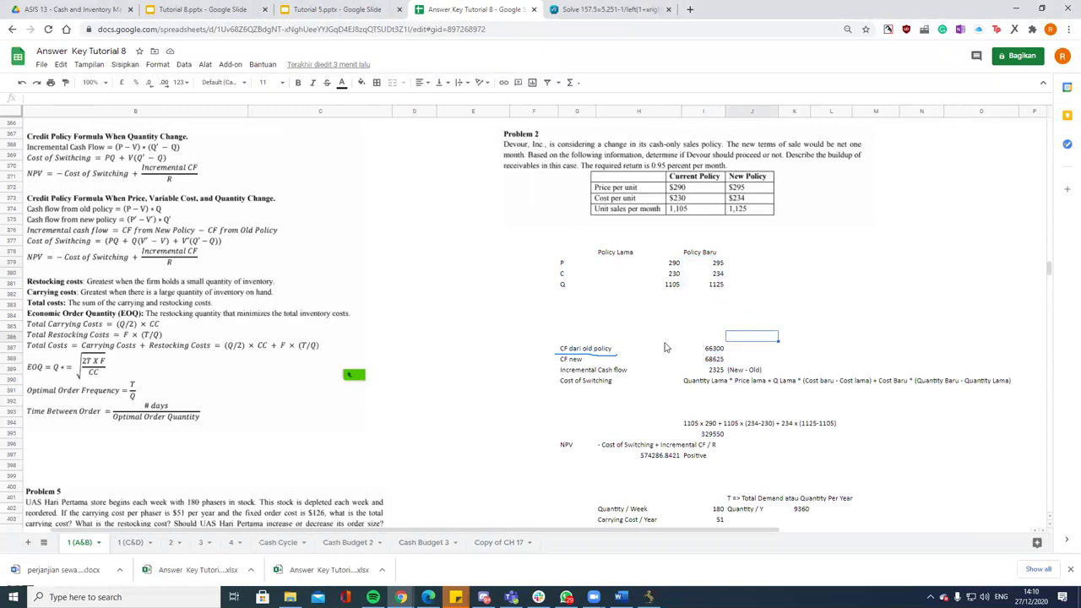
click(612, 375)
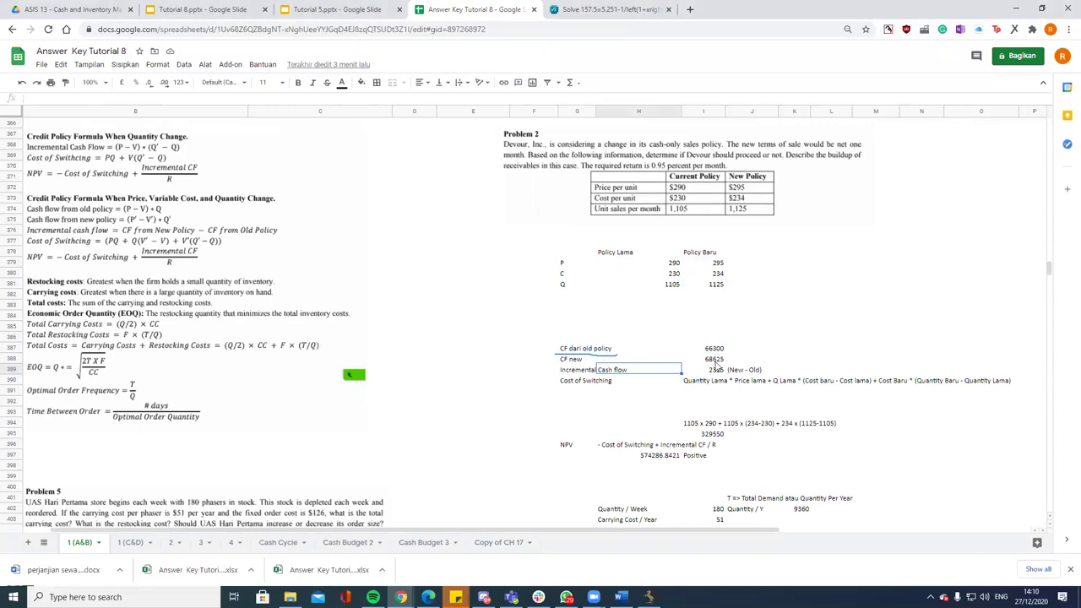
click(574, 383)
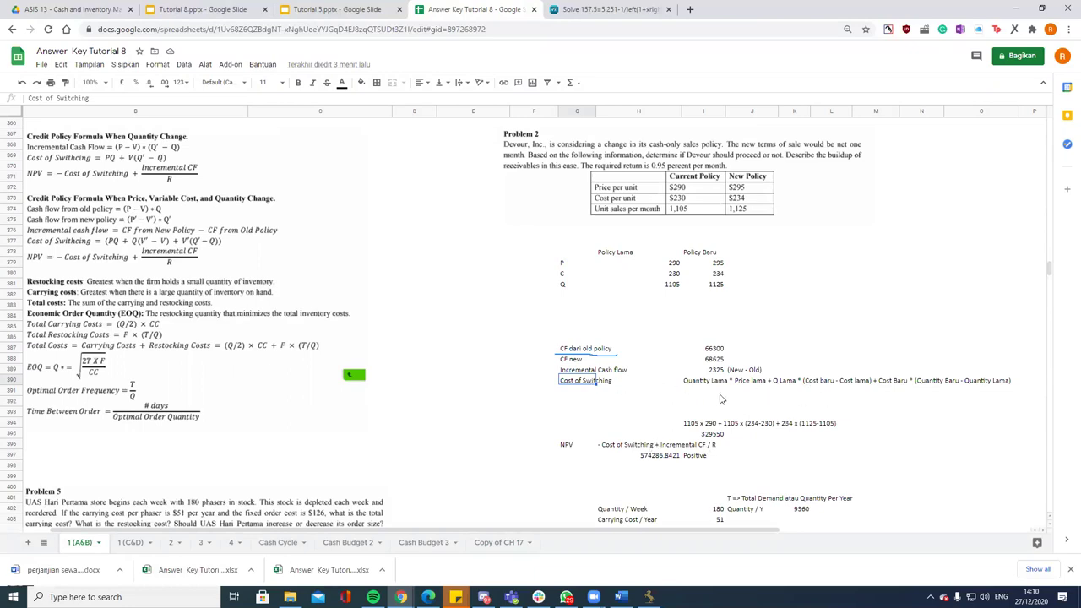
Step: Inspect the NPV label, its formula text, the incremental cash flow cell and the NPV result cell of the Devour, Inc. problem
click(579, 448)
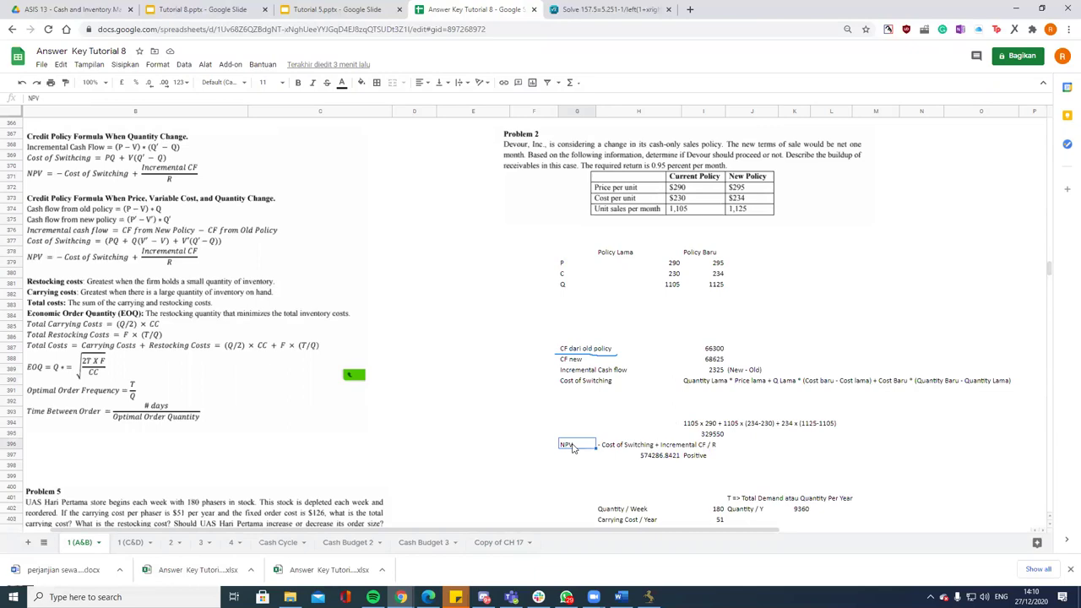
click(613, 446)
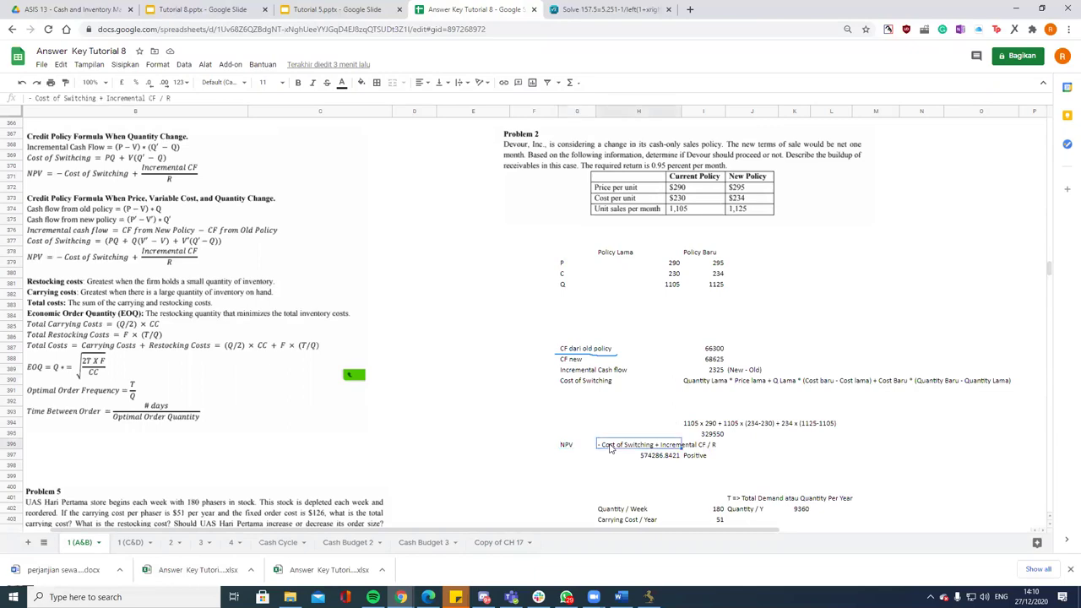
click(728, 454)
click(677, 447)
click(692, 447)
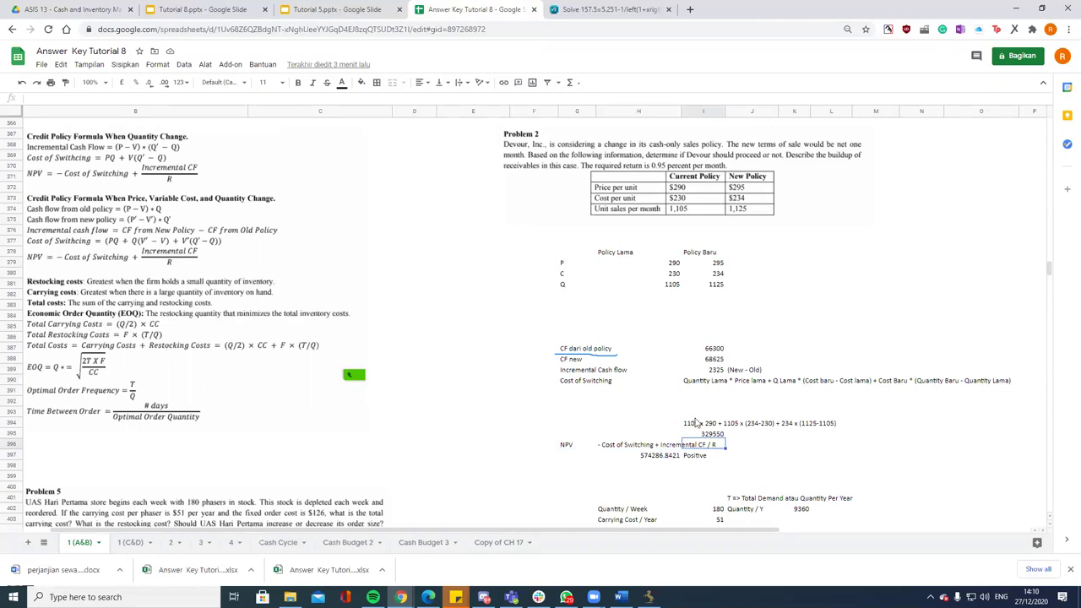
click(744, 477)
click(740, 377)
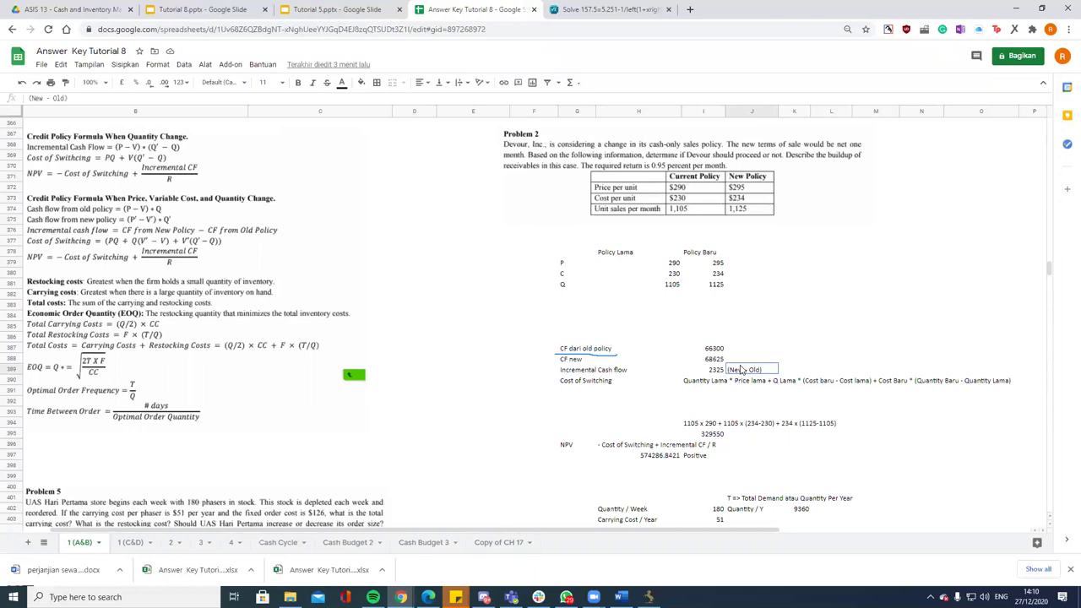
click(706, 376)
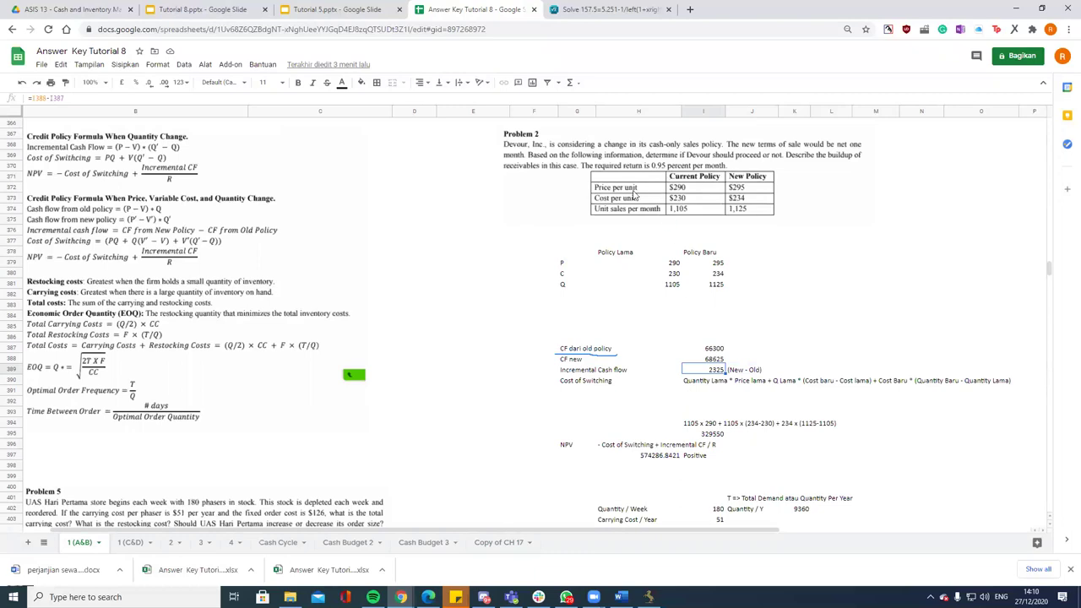
click(657, 458)
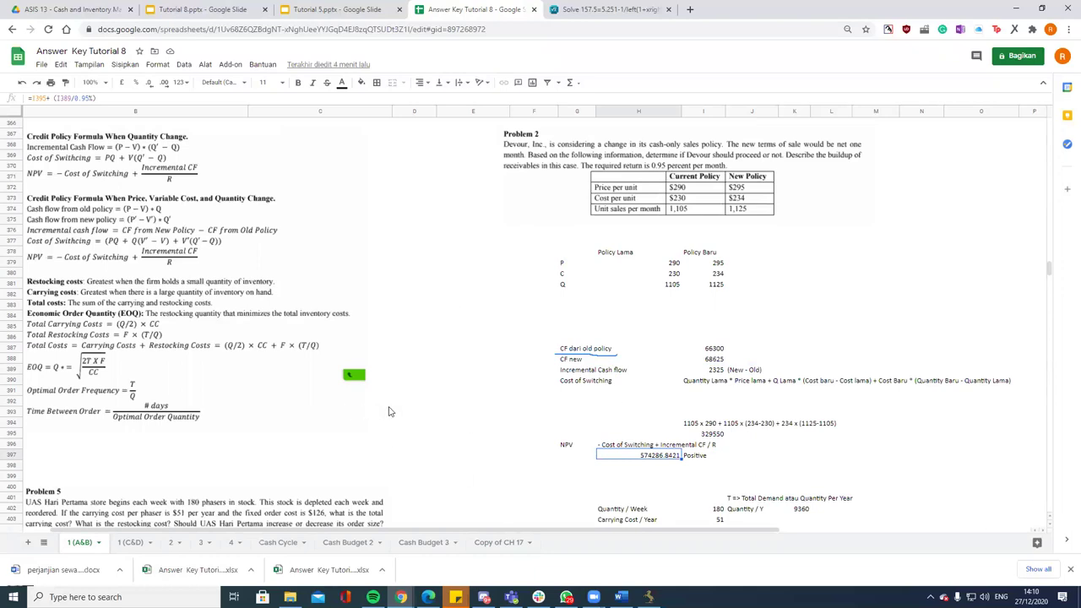
Step: Erase the underline beneath CF dari old policy and go to the Total Carrying Cost and Total Restocking Cost rows of Problem 5
click(731, 322)
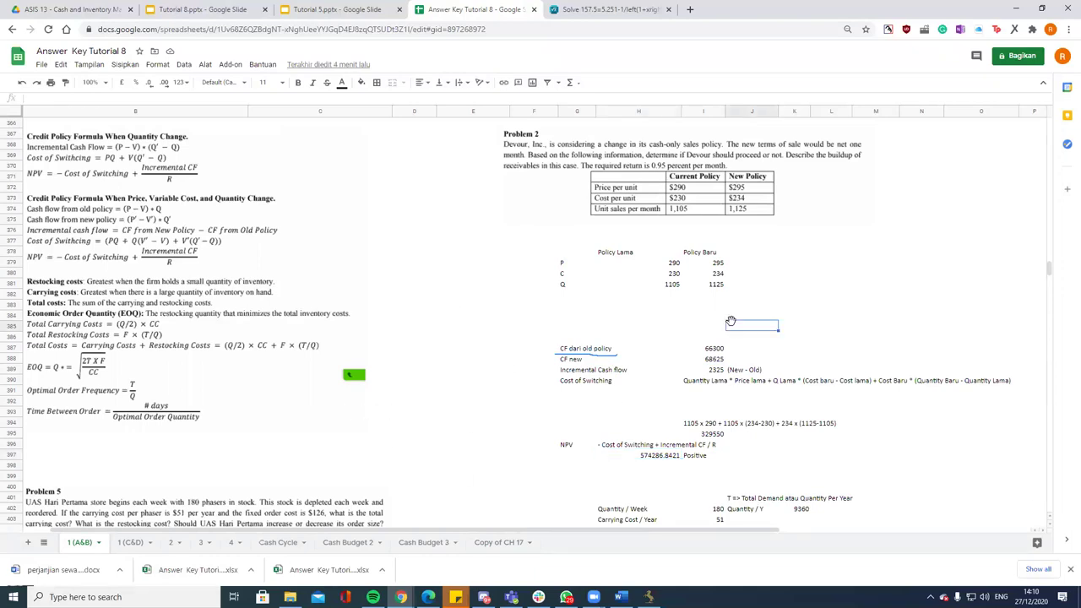
drag(594, 339, 580, 467)
scroll(540, 405, down, 5)
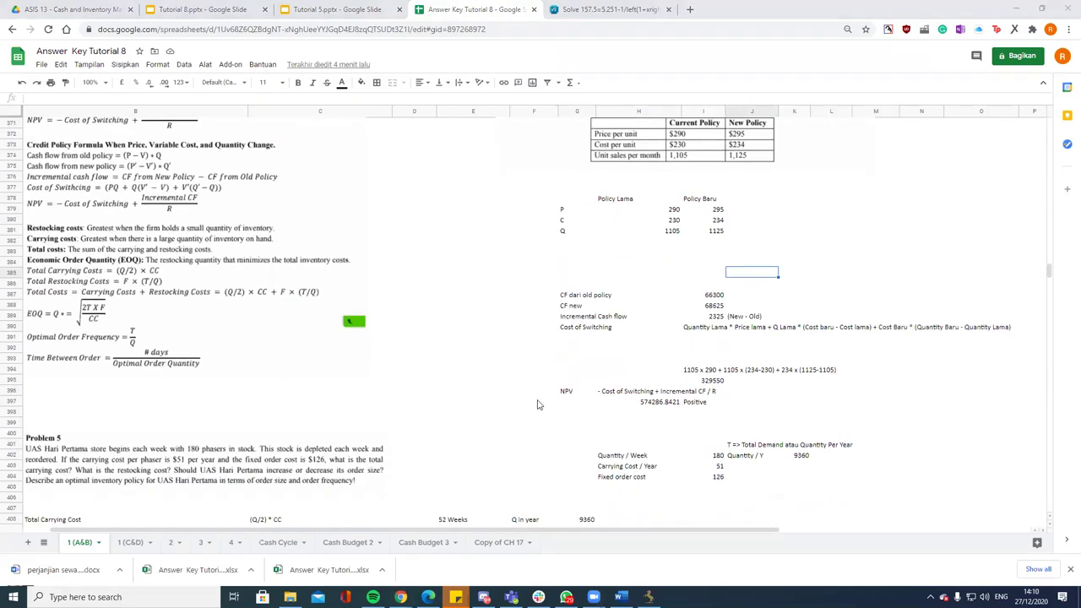
scroll(429, 374, down, 2)
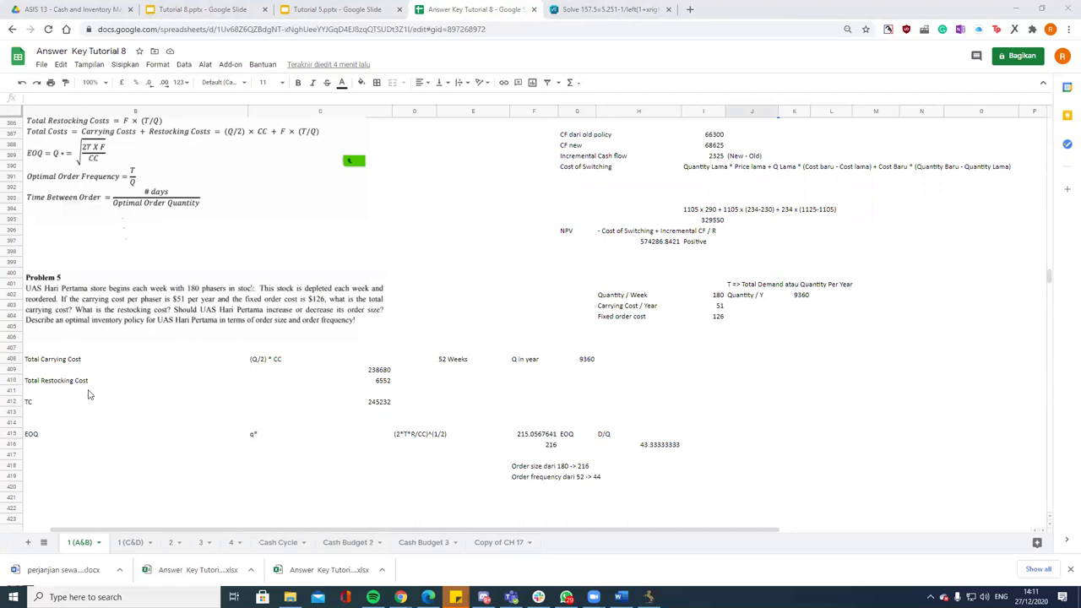
click(80, 363)
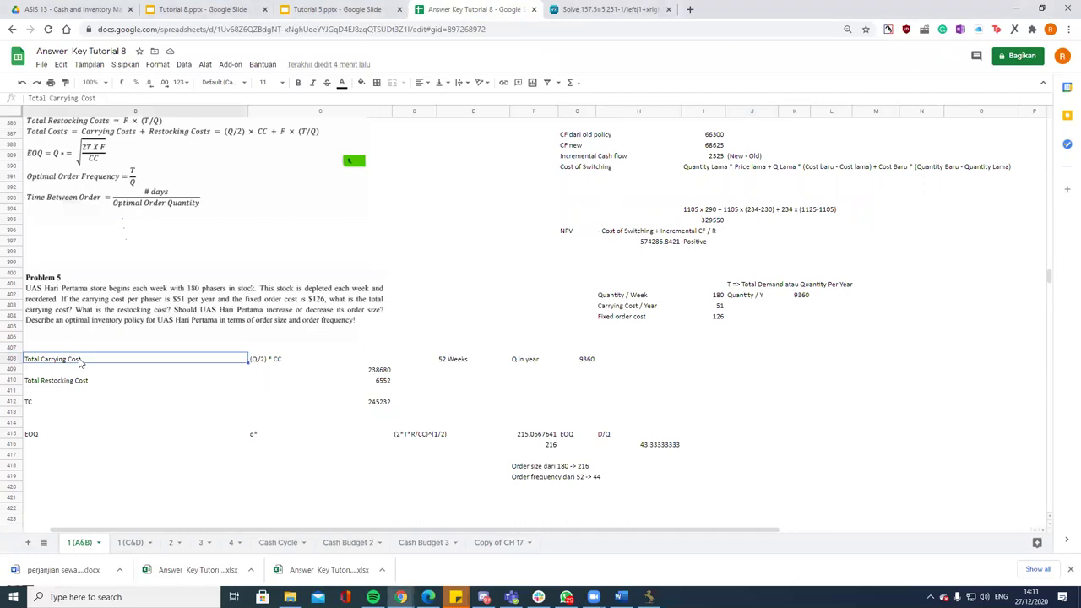
click(91, 390)
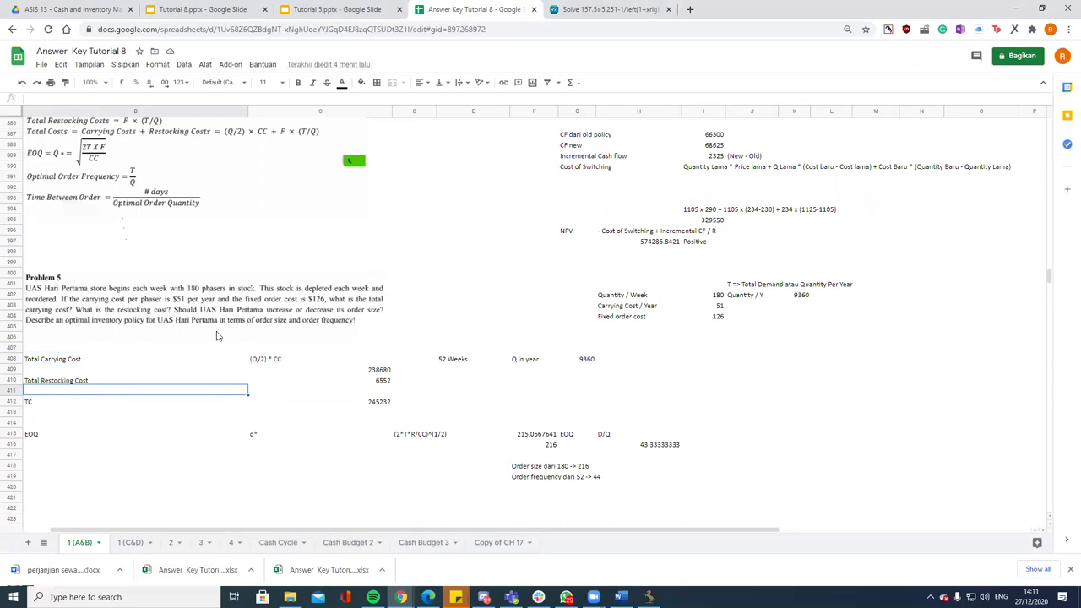
click(189, 385)
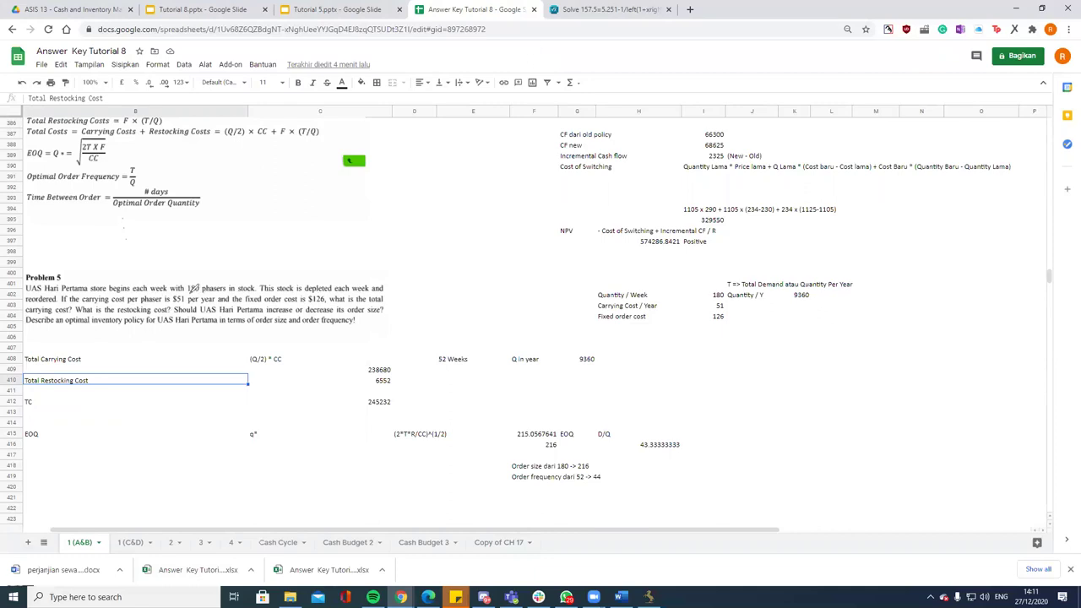
Step: Underline "180 phasers in stock", "each week and", "$51 per year" and "$126" in the Problem 5 text
drag(189, 293, 254, 288)
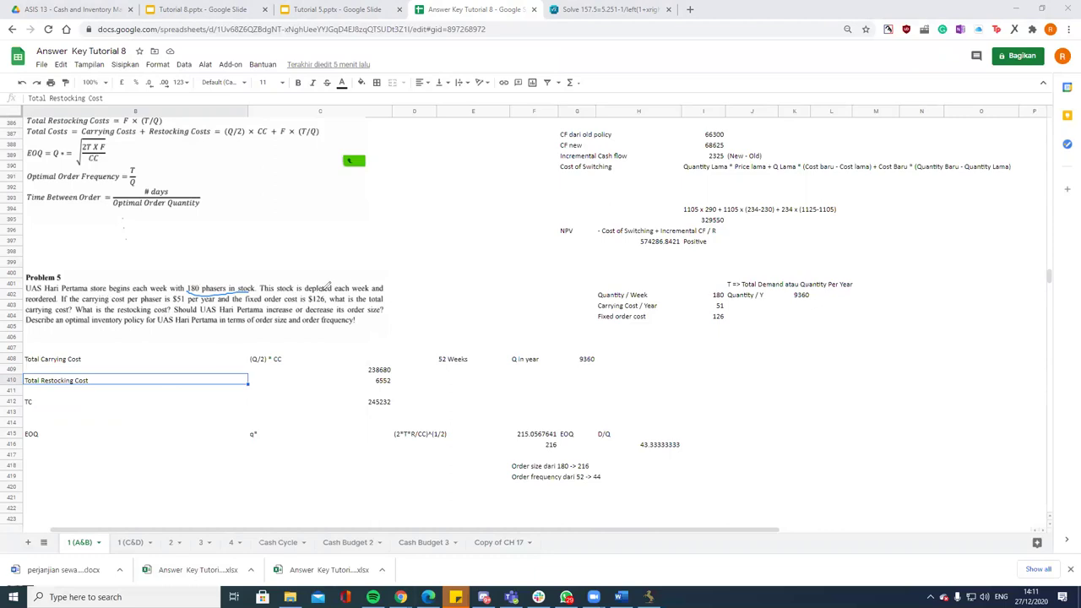
drag(334, 293, 387, 294)
drag(178, 302, 236, 302)
drag(326, 302, 304, 302)
Step: Draw lines on the total carrying cost and total restocking cost results, and underline "reordered" and the EOQ label
drag(364, 370, 397, 369)
drag(25, 303, 56, 300)
drag(367, 381, 396, 379)
drag(26, 440, 54, 438)
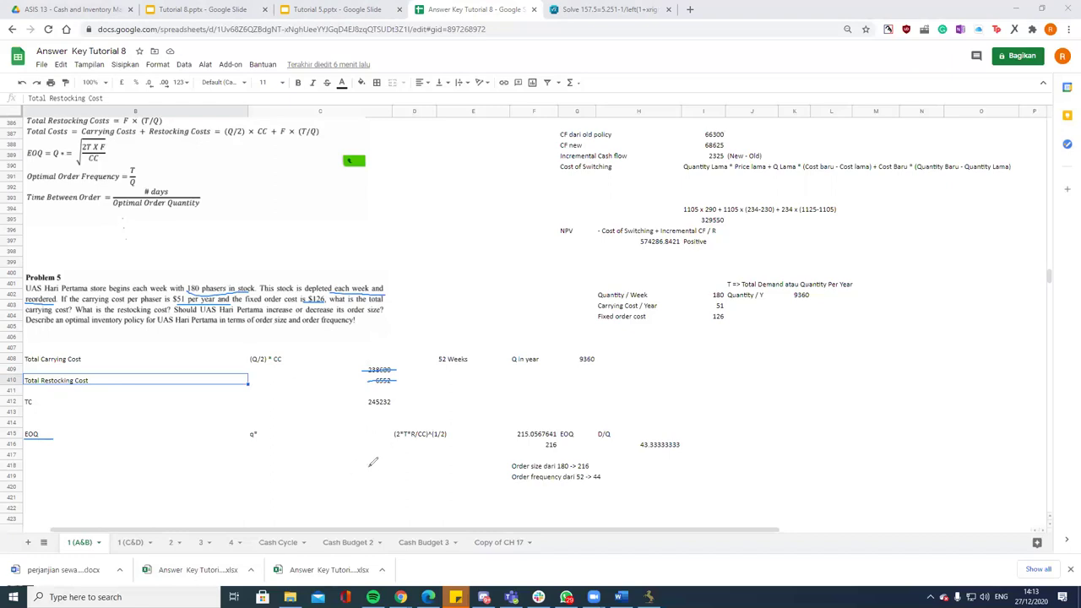
Step: Draw a line across the unrounded EOQ result and underline "order size" and "order frequency" in the question with their matching answers, 216 and 52 -> 44
drag(519, 433, 576, 433)
drag(252, 325, 299, 324)
drag(579, 470, 590, 470)
drag(303, 325, 353, 325)
drag(581, 479, 601, 478)
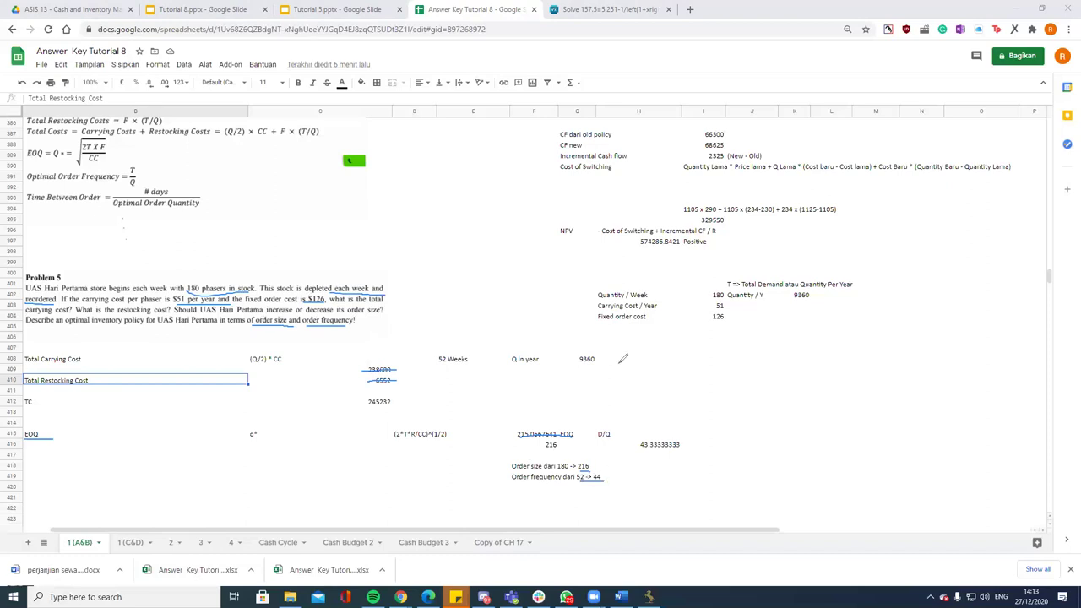